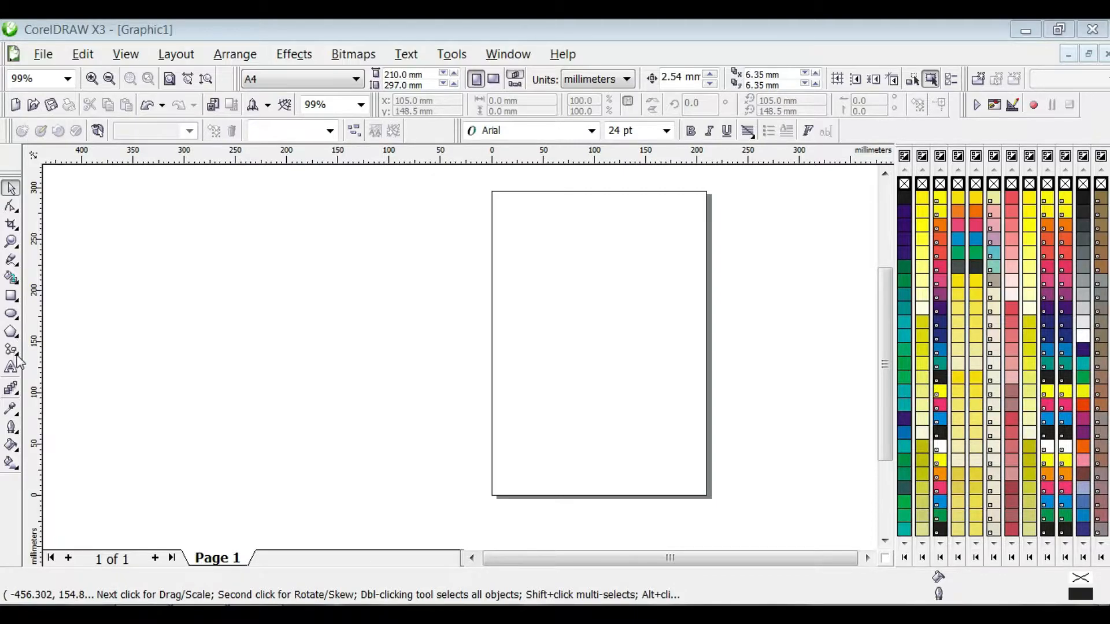
# Step: Draw a three-sided polygon about 206 mm wide and 150 mm high in the empty area beside the page
pyautogui.click(17, 354)
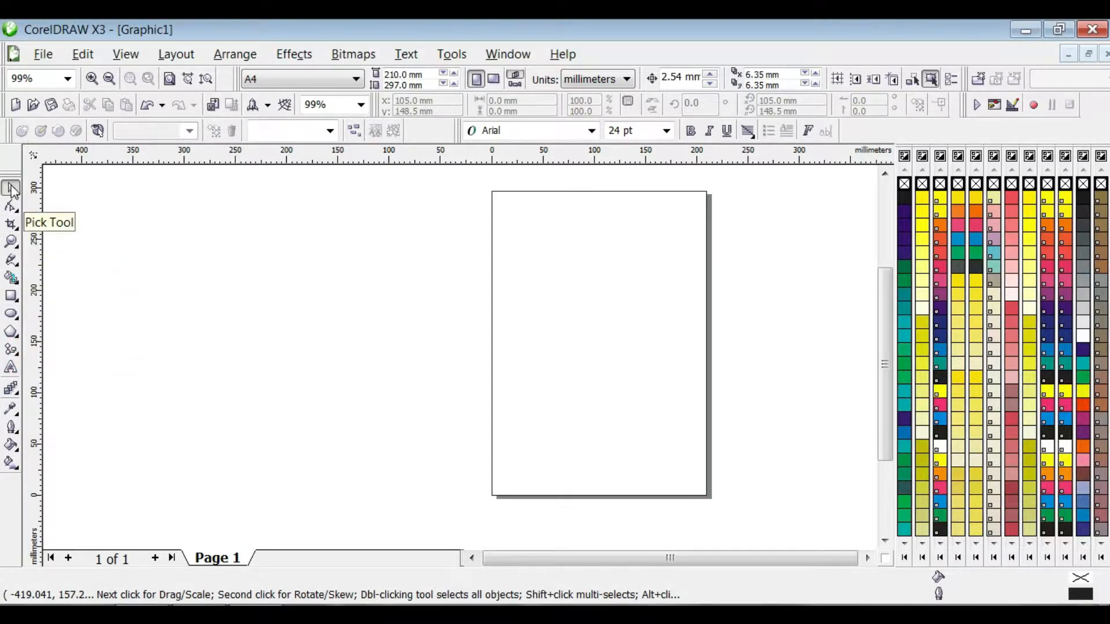
pyautogui.moveTo(11, 314)
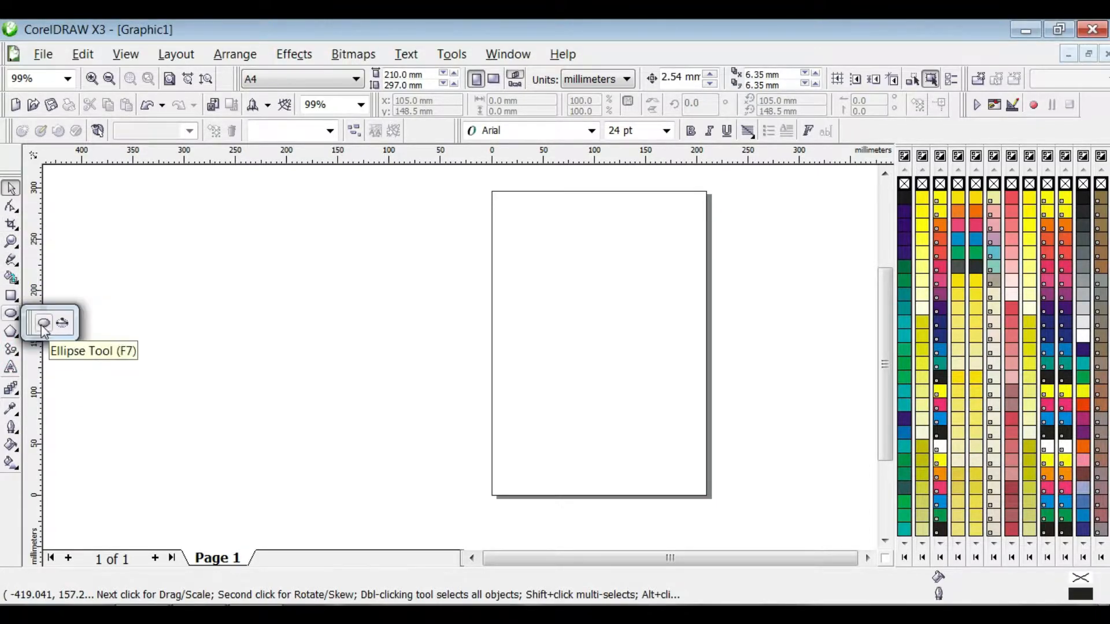
pyautogui.moveTo(11, 337)
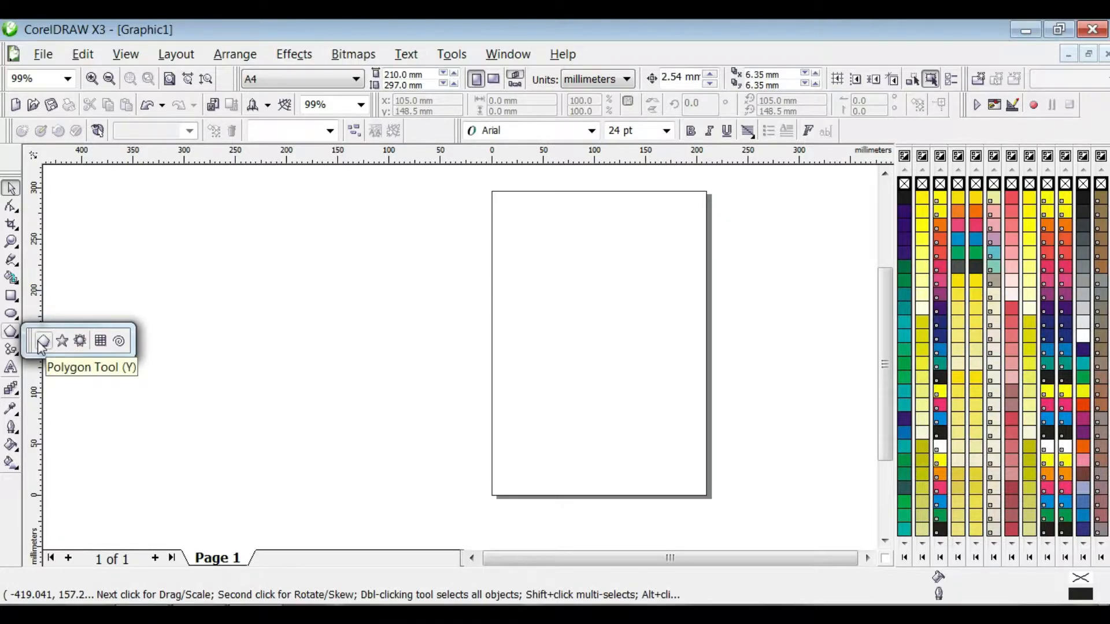
pyautogui.moveTo(13, 468)
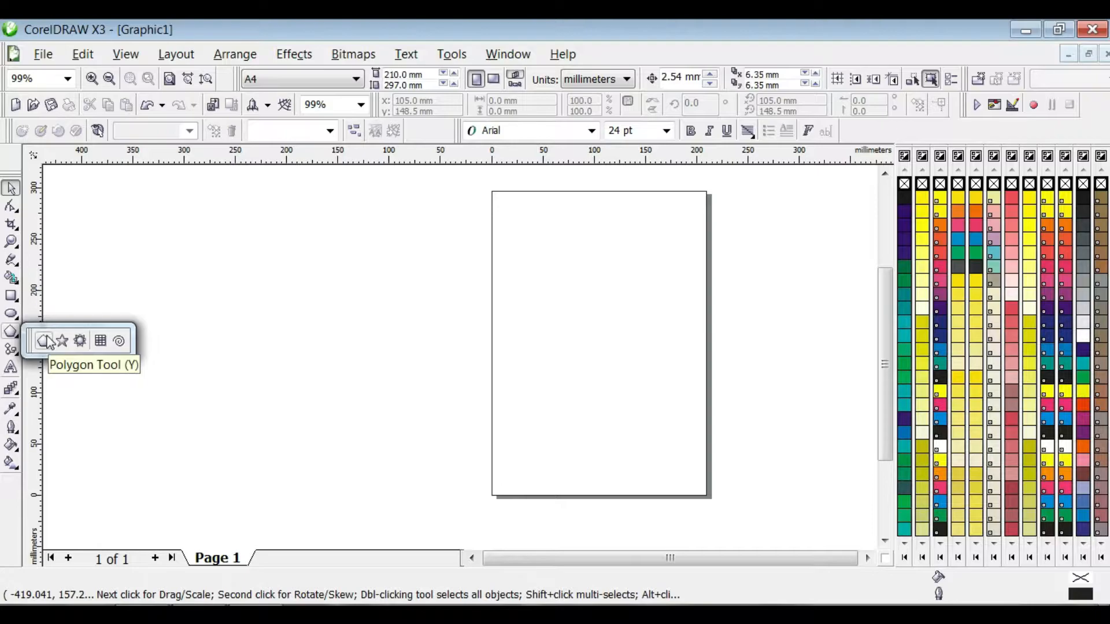
pyautogui.click(49, 343)
pyautogui.moveTo(131, 251)
pyautogui.mouseDown()
pyautogui.moveTo(278, 402)
pyautogui.moveTo(367, 436)
pyautogui.moveTo(376, 457)
pyautogui.moveTo(363, 409)
pyautogui.mouseUp()
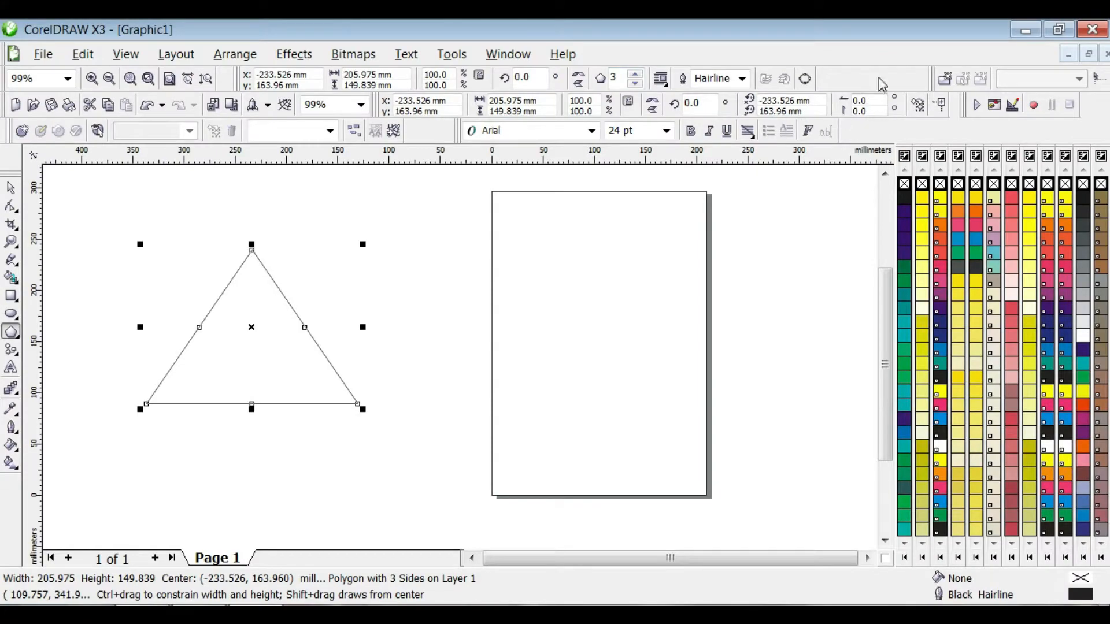
# Step: Hide the property bar and show it again
pyautogui.rightClick(882, 84)
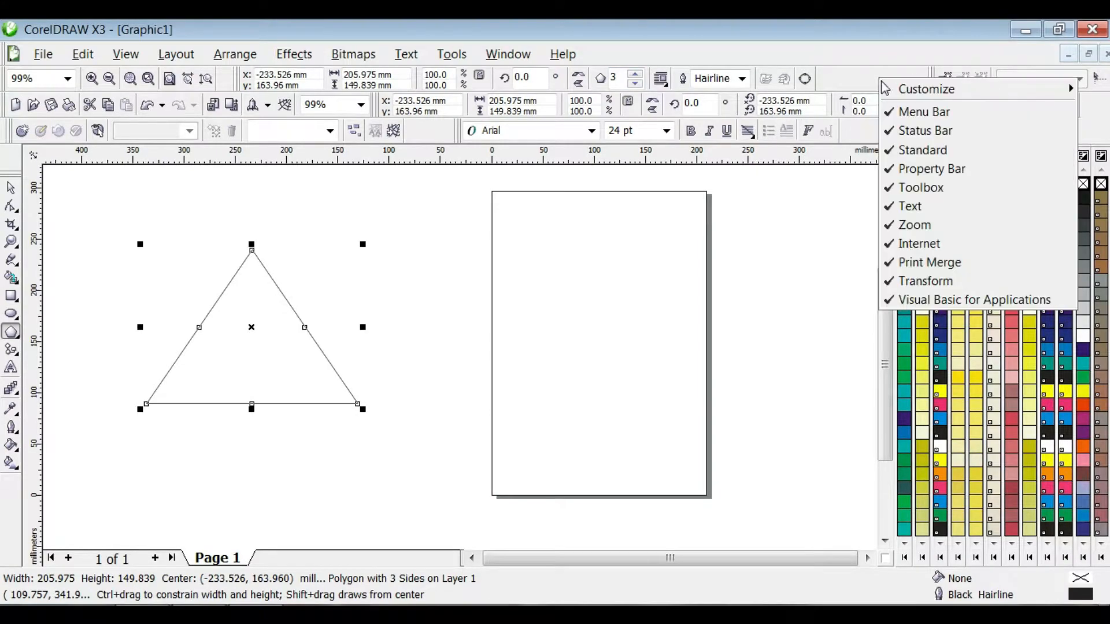
pyautogui.click(894, 170)
pyautogui.rightClick(662, 74)
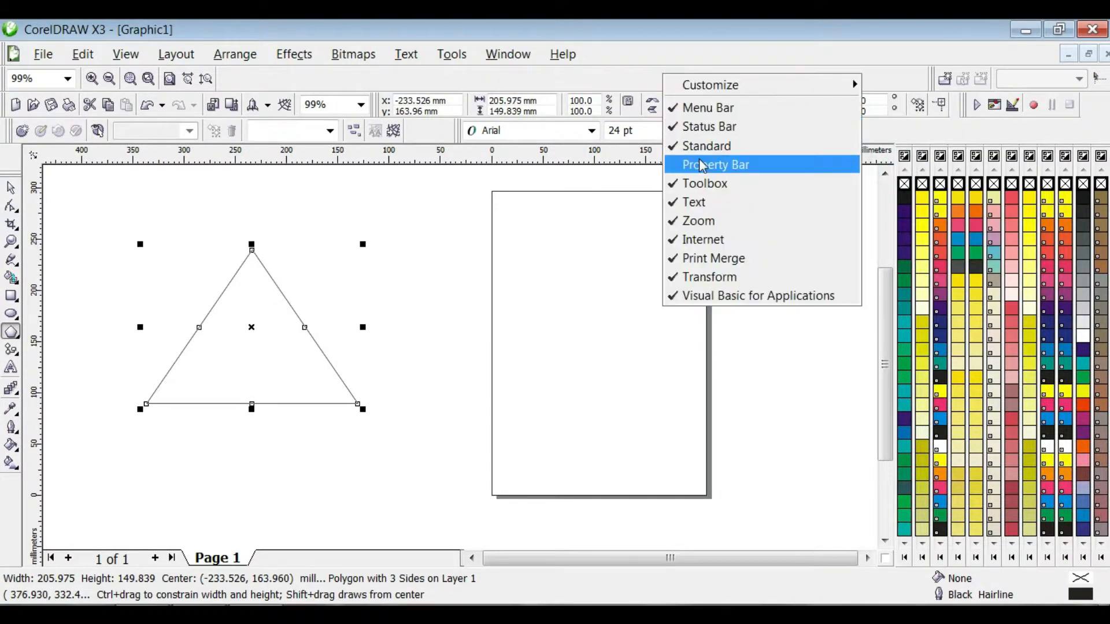
pyautogui.click(701, 166)
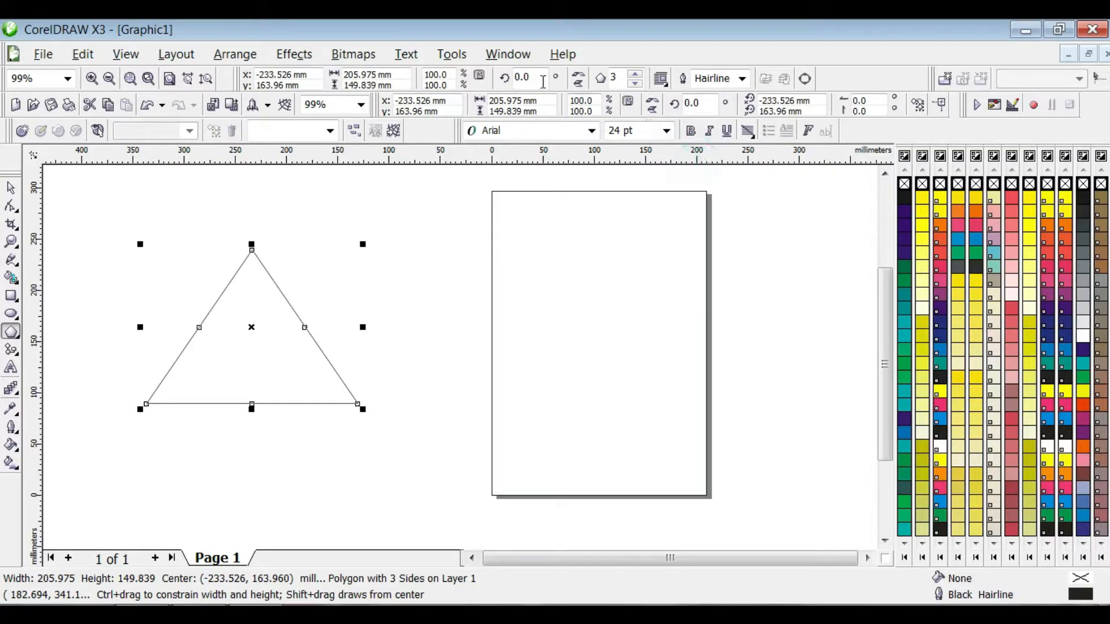
# Step: Set the polygon's number of sides to 6 and delete the resulting hexagon
pyautogui.click(635, 73)
pyautogui.click(635, 73)
pyautogui.click(634, 73)
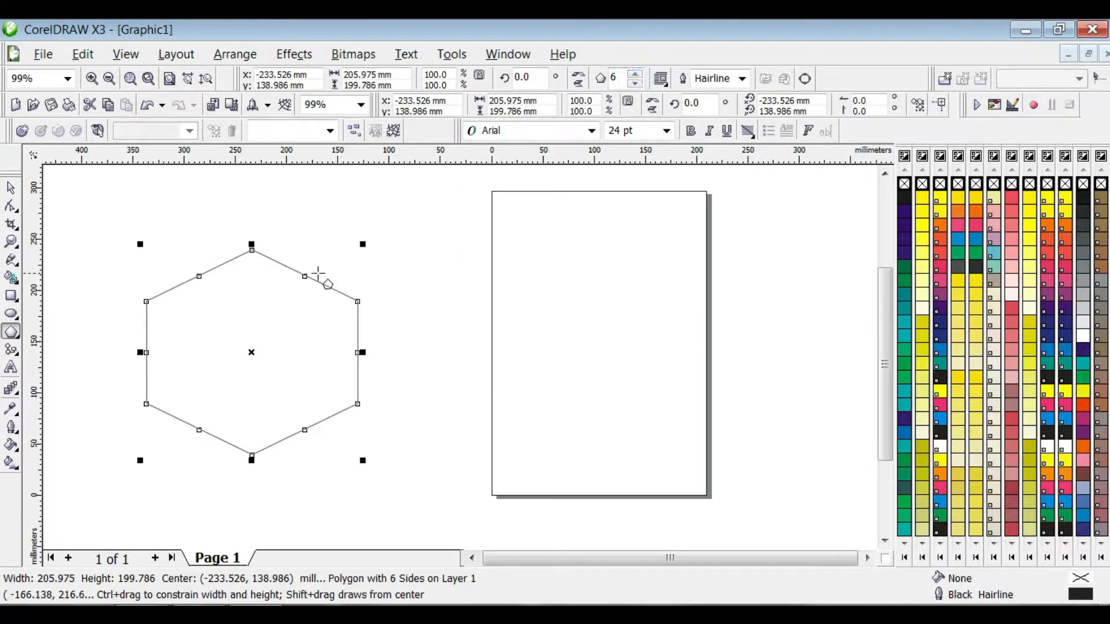
pyautogui.click(10, 189)
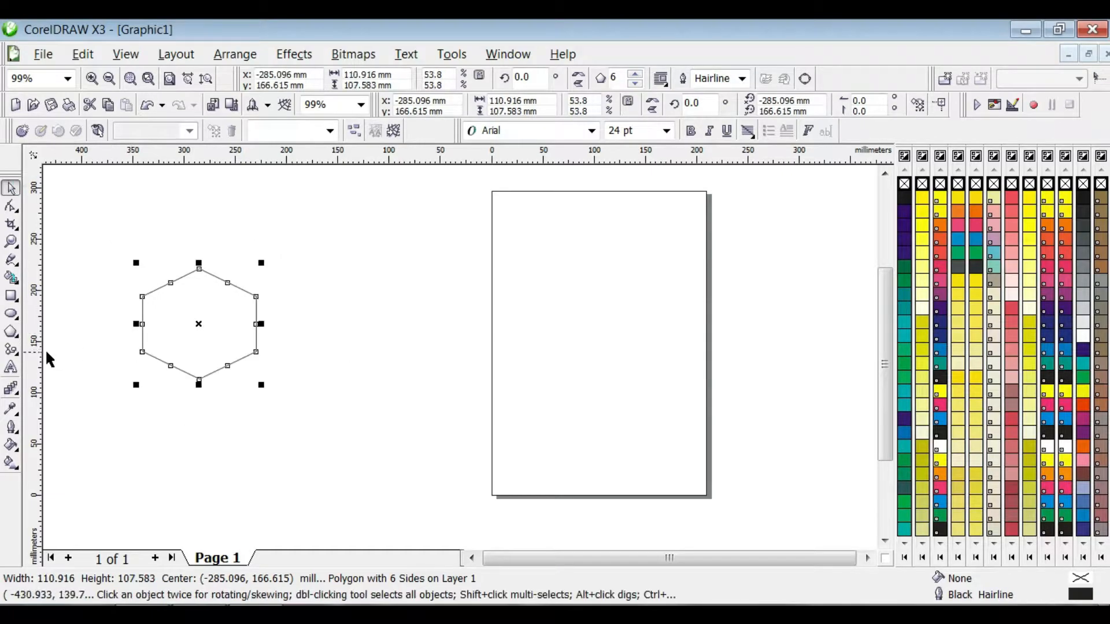
pyautogui.press('Delete')
# Step: Draw a 24-point star with sharpness 53, about 173 mm wide and 196 mm high, in the empty area beside the page
pyautogui.click(10, 331)
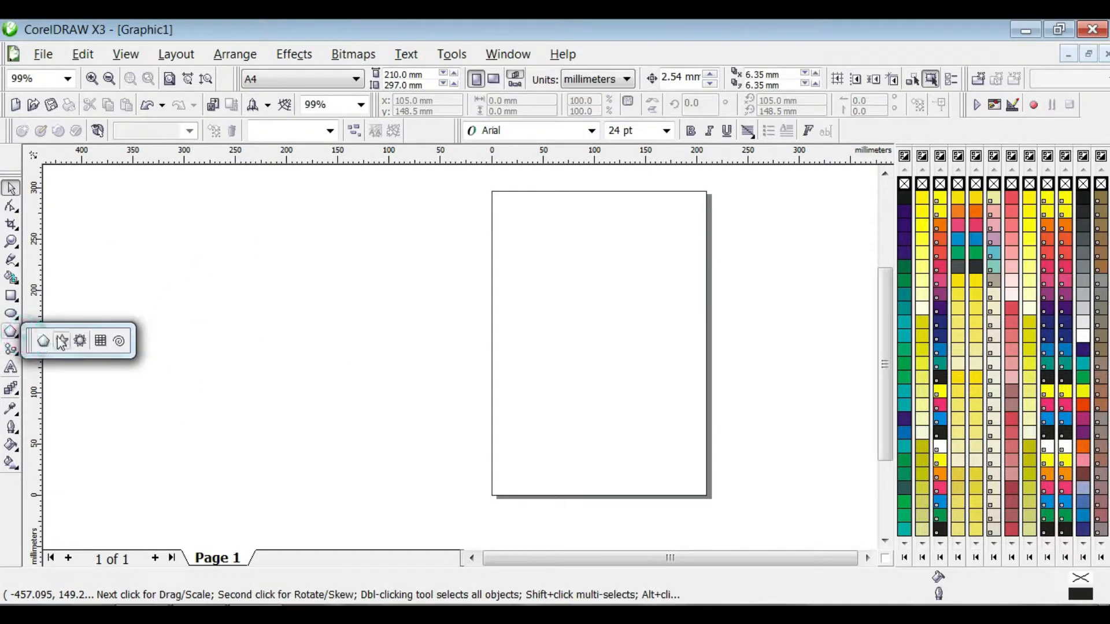
pyautogui.click(61, 342)
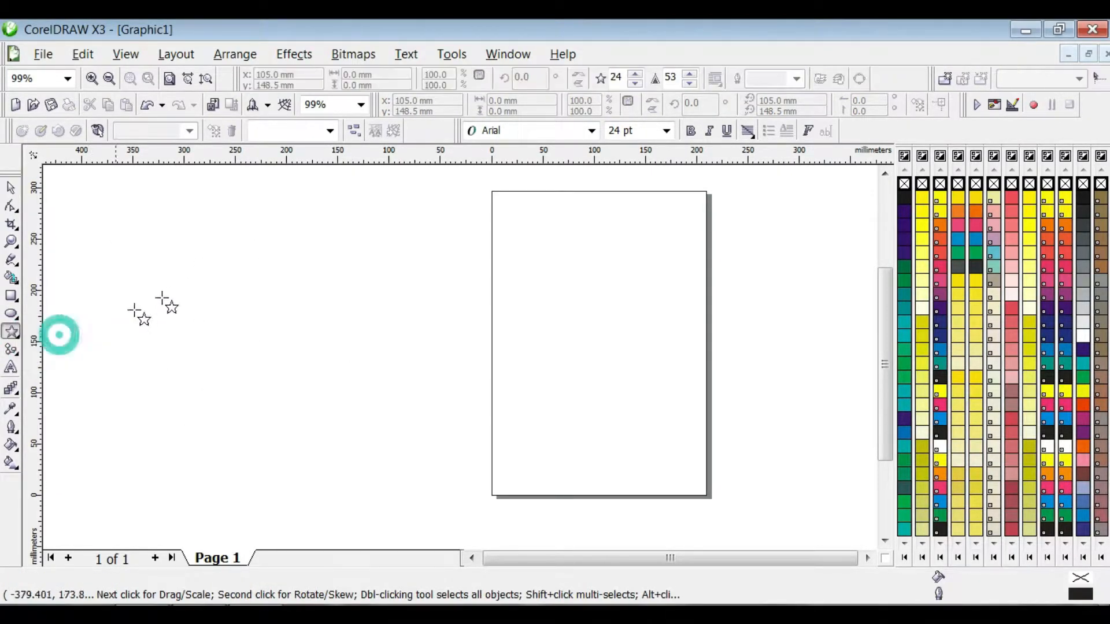
pyautogui.moveTo(159, 249); pyautogui.dragTo(341, 454)
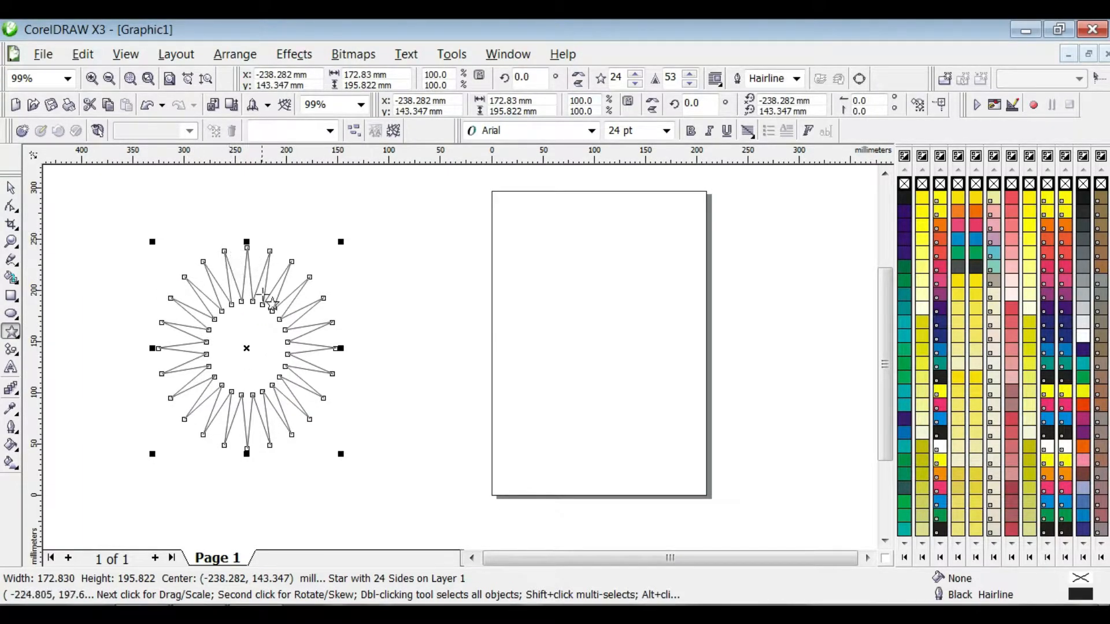
# Step: Reduce the star's number of points to 13
pyautogui.click(635, 85)
pyautogui.click(635, 86)
pyautogui.click(634, 86)
pyautogui.click(635, 85)
pyautogui.click(635, 86)
pyautogui.click(634, 85)
pyautogui.click(635, 86)
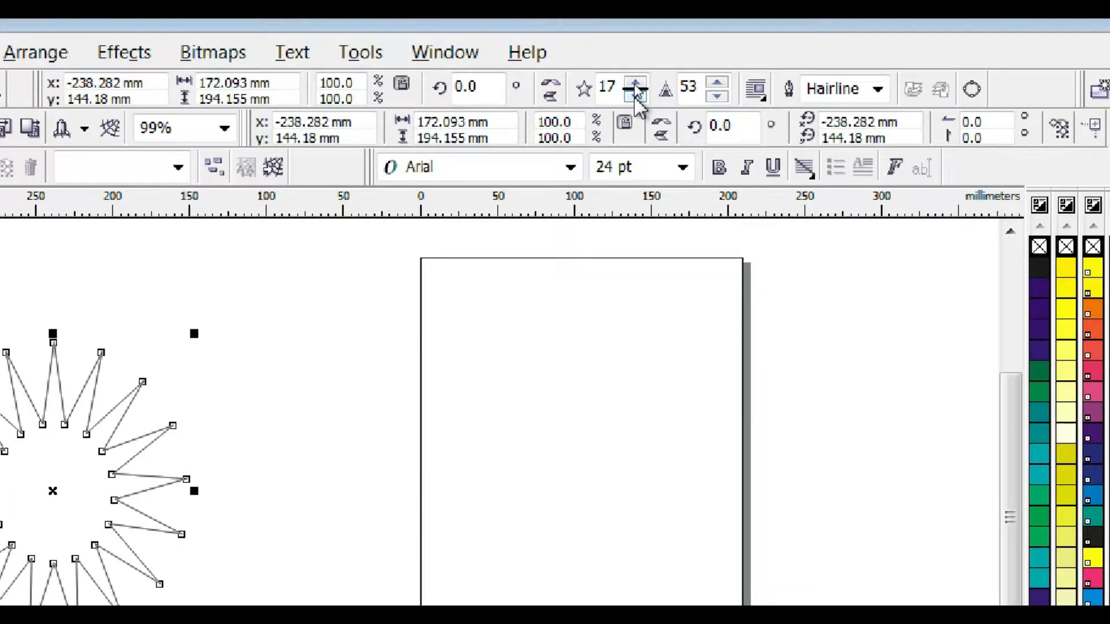
pyautogui.click(634, 86)
pyautogui.click(634, 85)
pyautogui.click(634, 86)
pyautogui.click(635, 85)
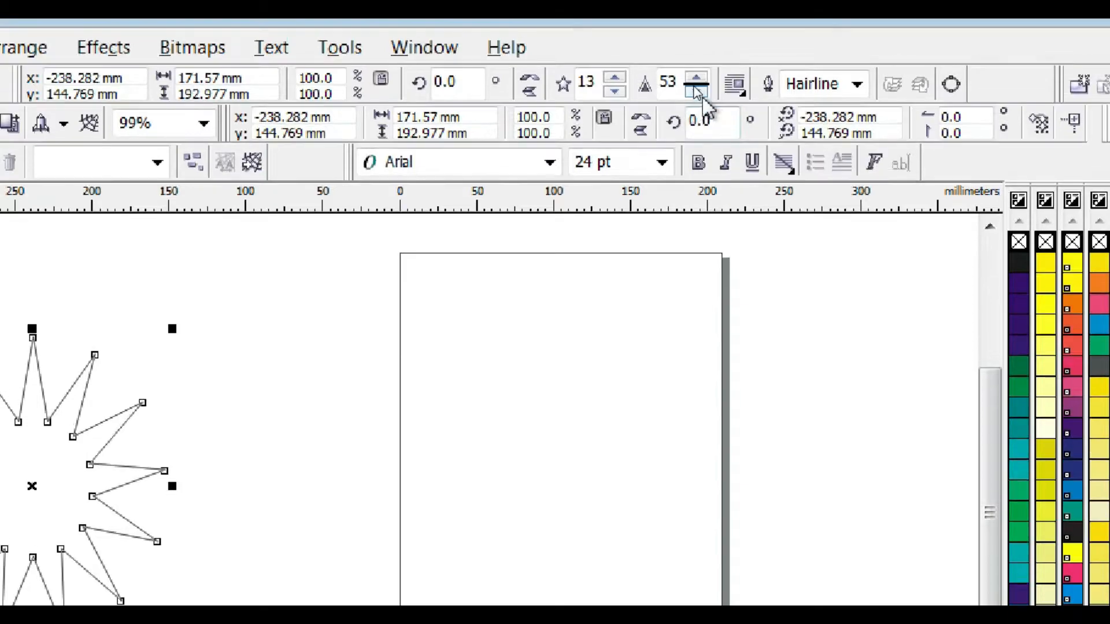
# Step: Lower the star's sharpness to 40 and further to 27
pyautogui.click(695, 91)
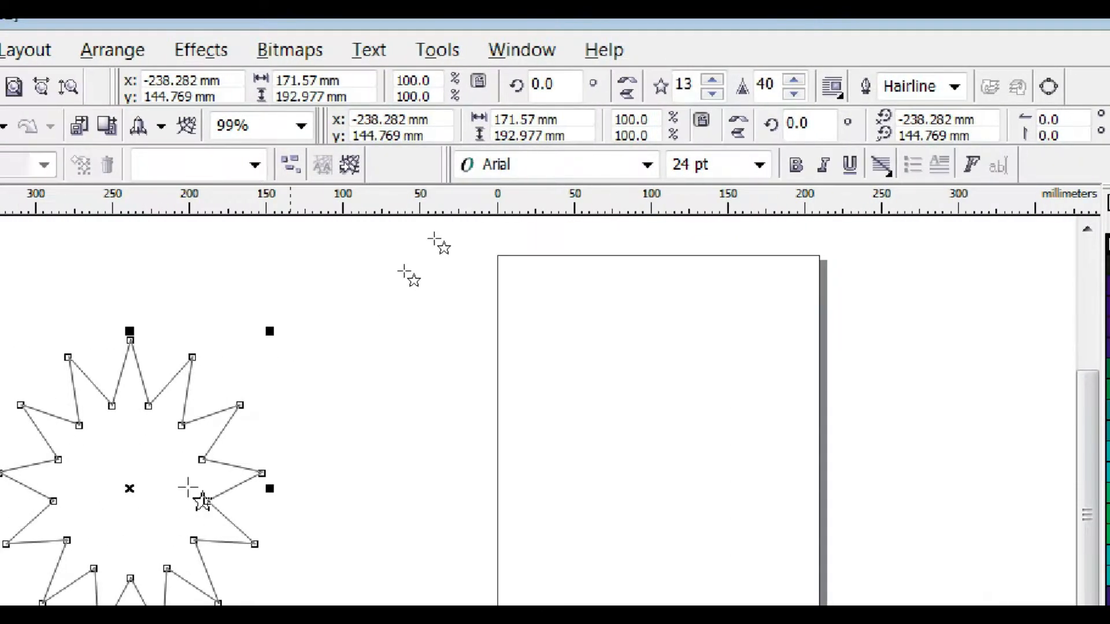
pyautogui.click(794, 94)
pyautogui.click(793, 94)
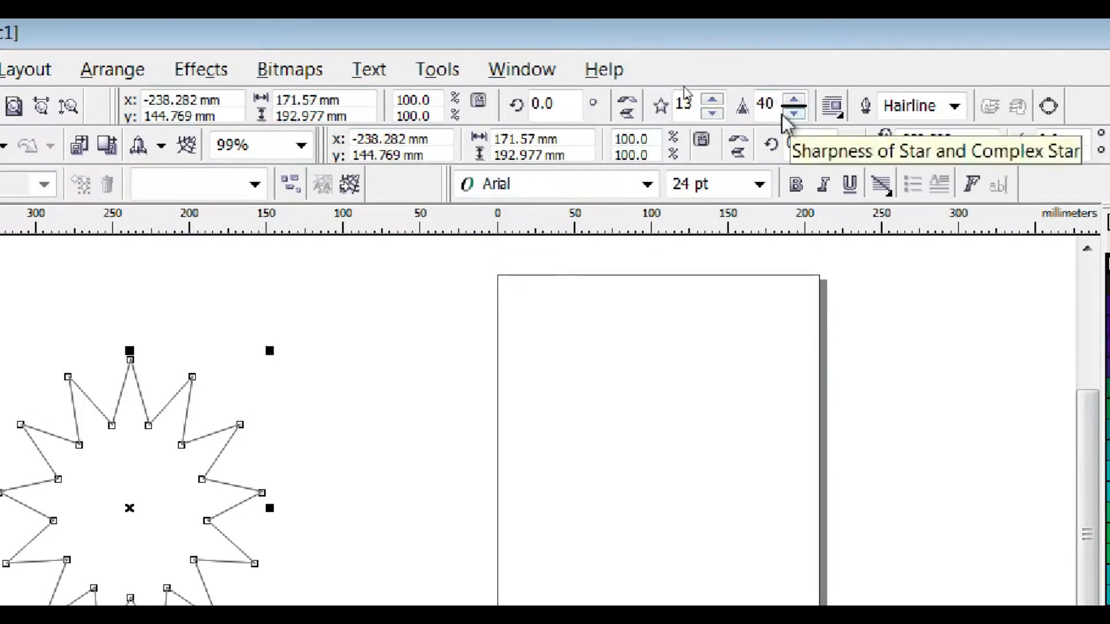
pyautogui.click(789, 114)
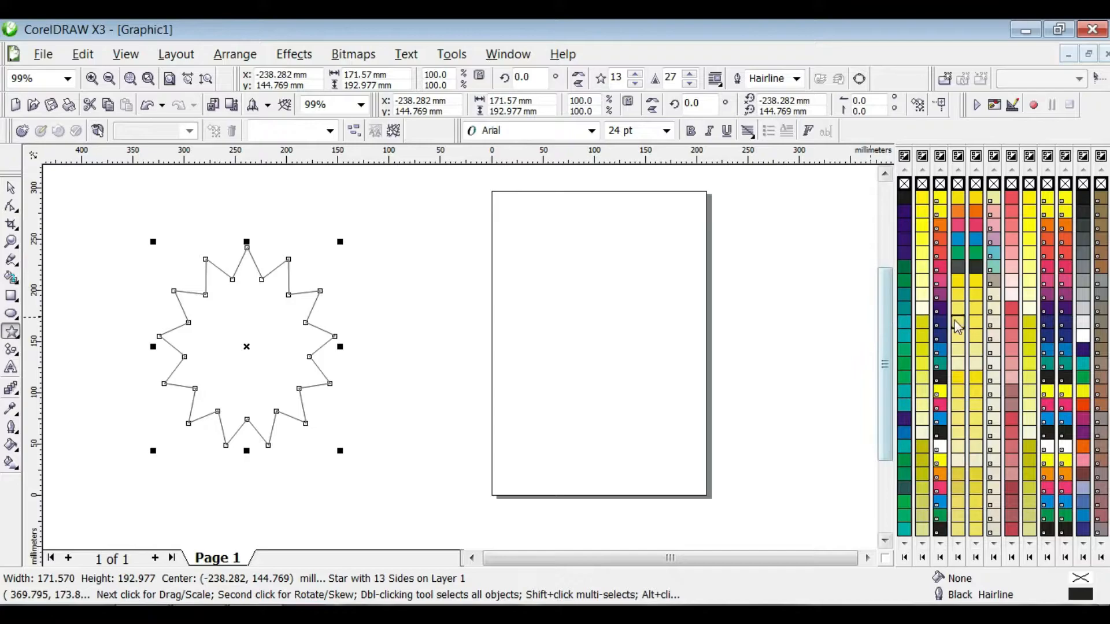
# Step: Try filling the star with a dark blue palette colour and shifting it sideways, and undo both changes
pyautogui.click(939, 324)
pyautogui.click(11, 188)
pyautogui.moveTo(247, 337); pyautogui.dragTo(280, 335)
pyautogui.hotkey('ctrl', 'z')
pyautogui.hotkey('ctrl', 'z')
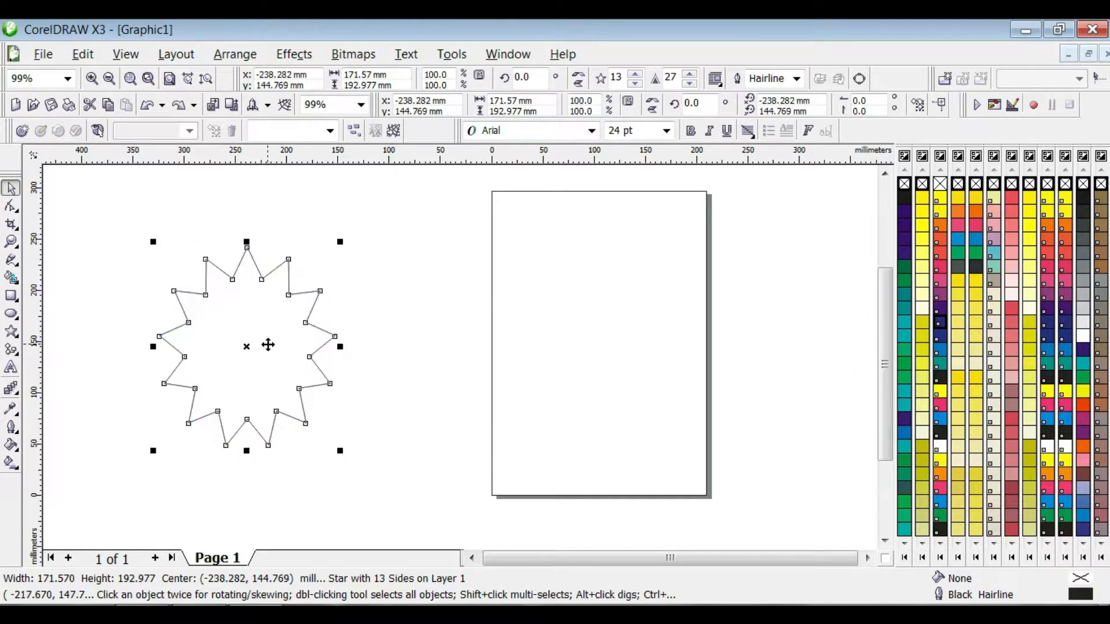
# Step: Set the star's number of points to 24
pyautogui.click(129, 258)
pyautogui.click(205, 280)
pyautogui.doubleClick(623, 76)
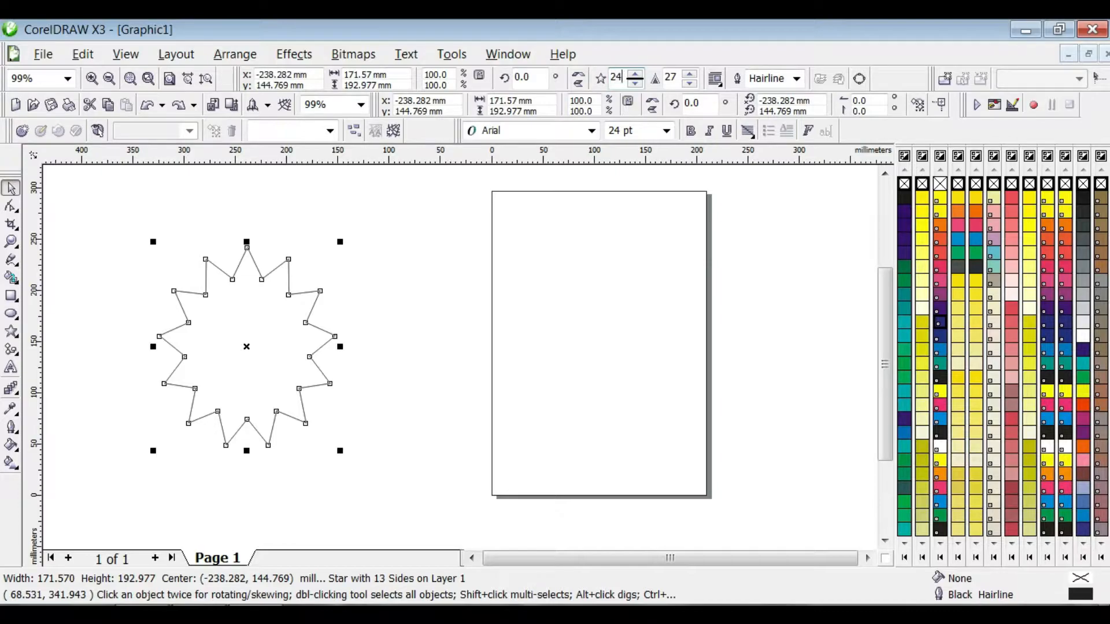
pyautogui.press('Return')
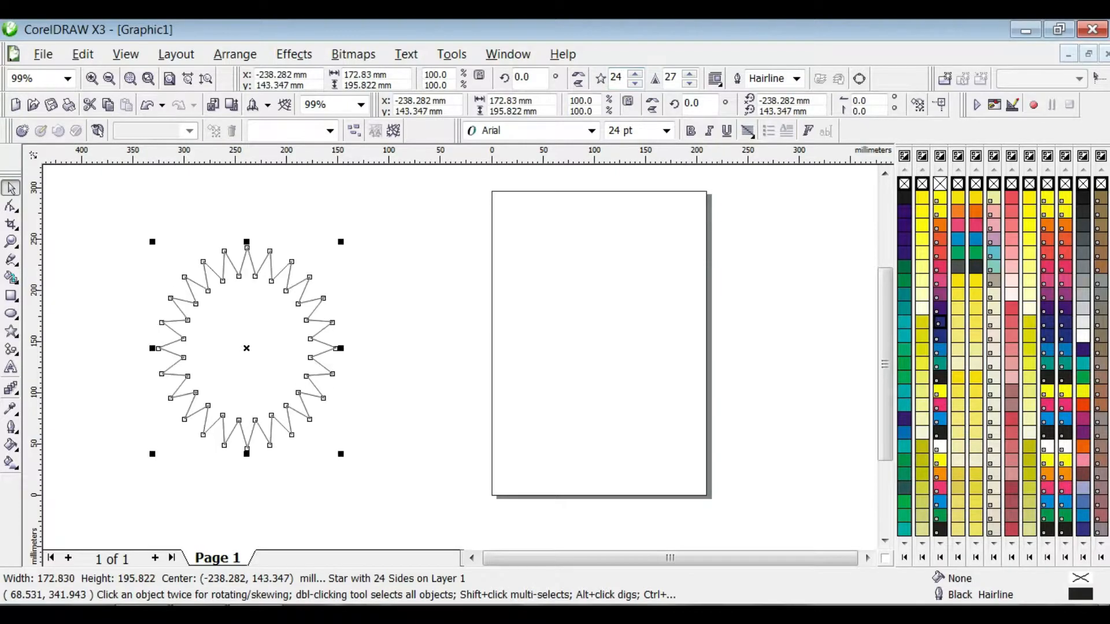
# Step: Pull the star's inner nodes towards its centre with the Shape tool to form thin, closely spaced spokes
pyautogui.click(15, 210)
pyautogui.click(39, 216)
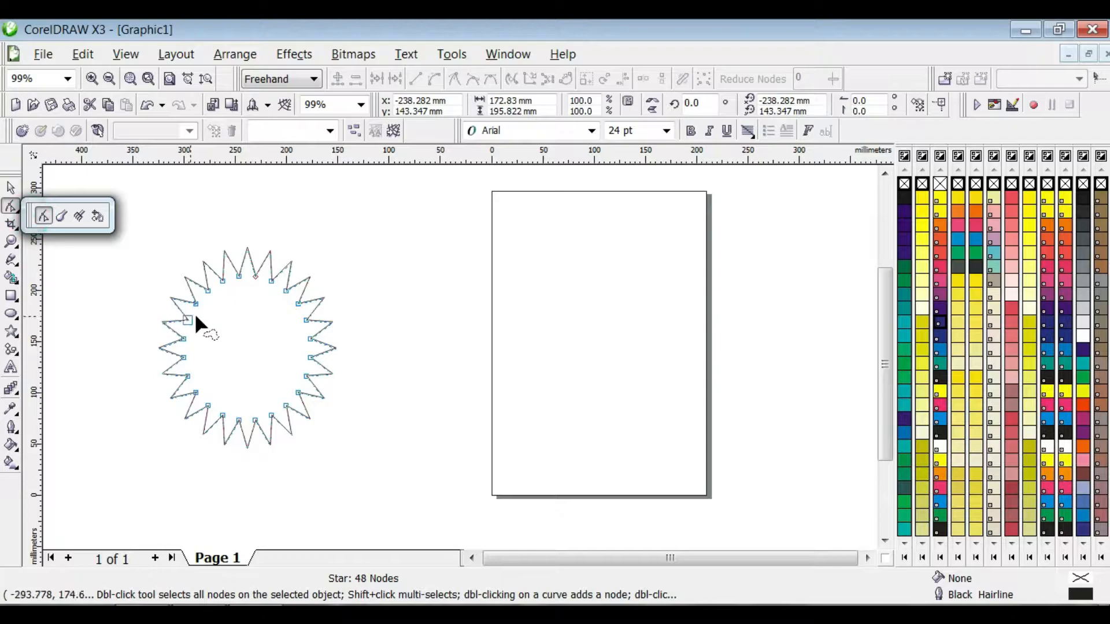
pyautogui.click(197, 304)
pyautogui.moveTo(199, 305); pyautogui.dragTo(234, 341)
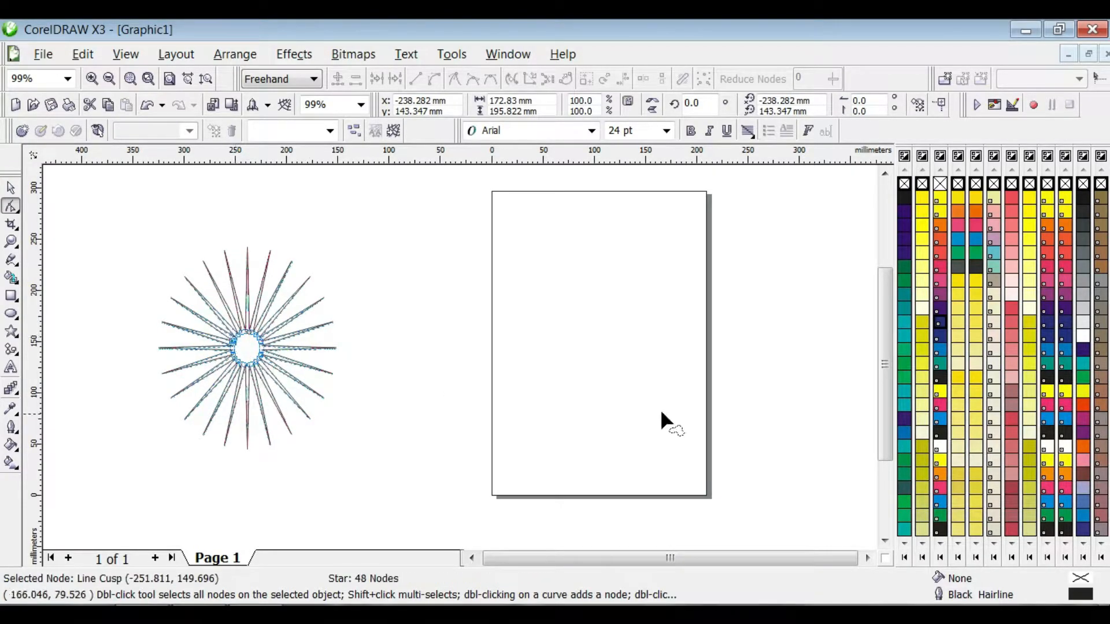
# Step: Apply midnight blue to the star's outline and fill, and deselect it
pyautogui.rightClick(905, 418)
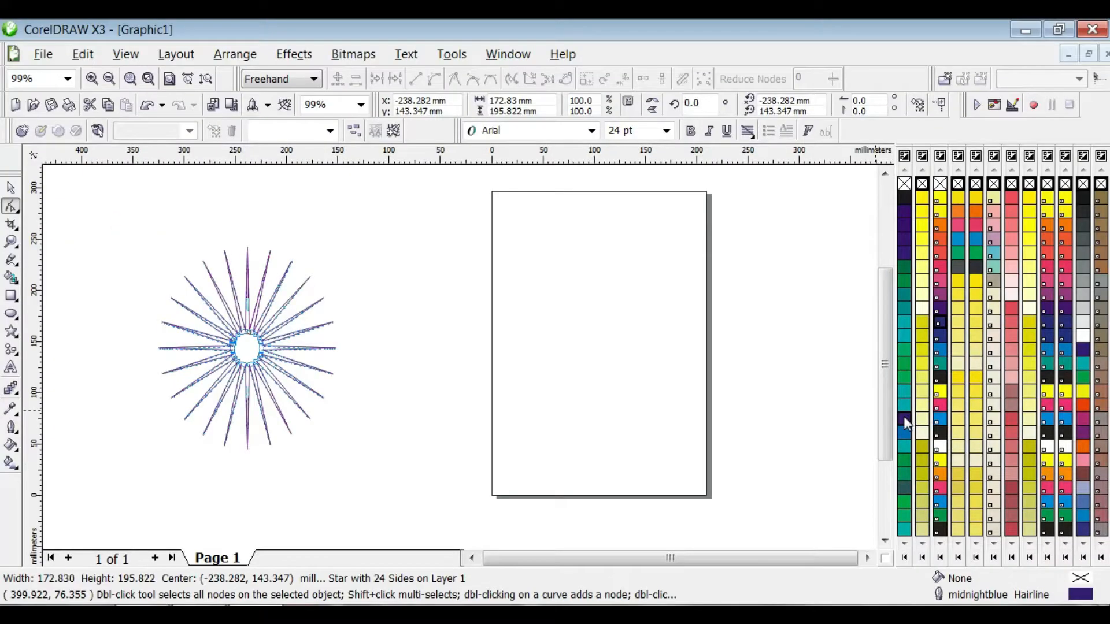
pyautogui.click(905, 419)
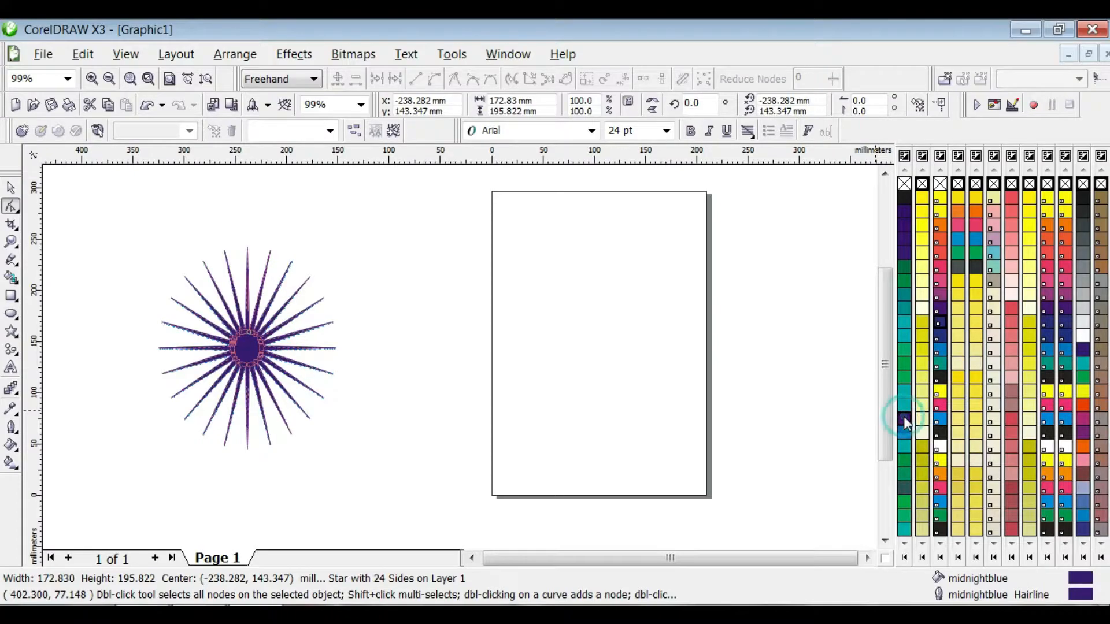
pyautogui.click(10, 188)
pyautogui.click(129, 267)
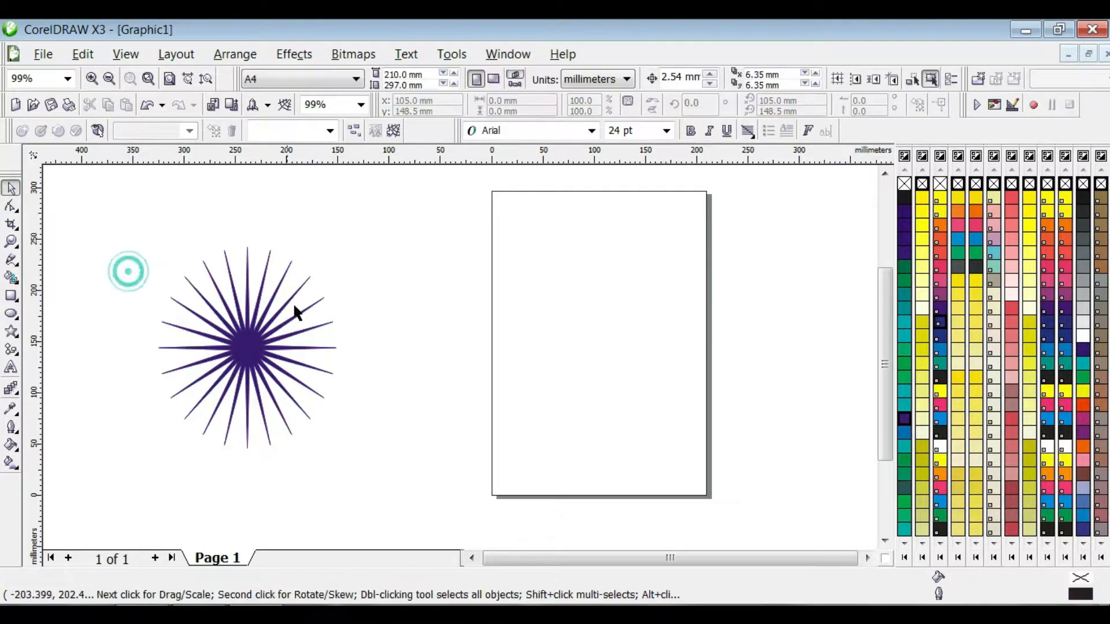
# Step: Draw an ellipse around the star and adjust its edges to the spoke tips, about 173 mm wide and 199 mm high
pyautogui.click(10, 313)
pyautogui.moveTo(165, 245); pyautogui.dragTo(335, 451)
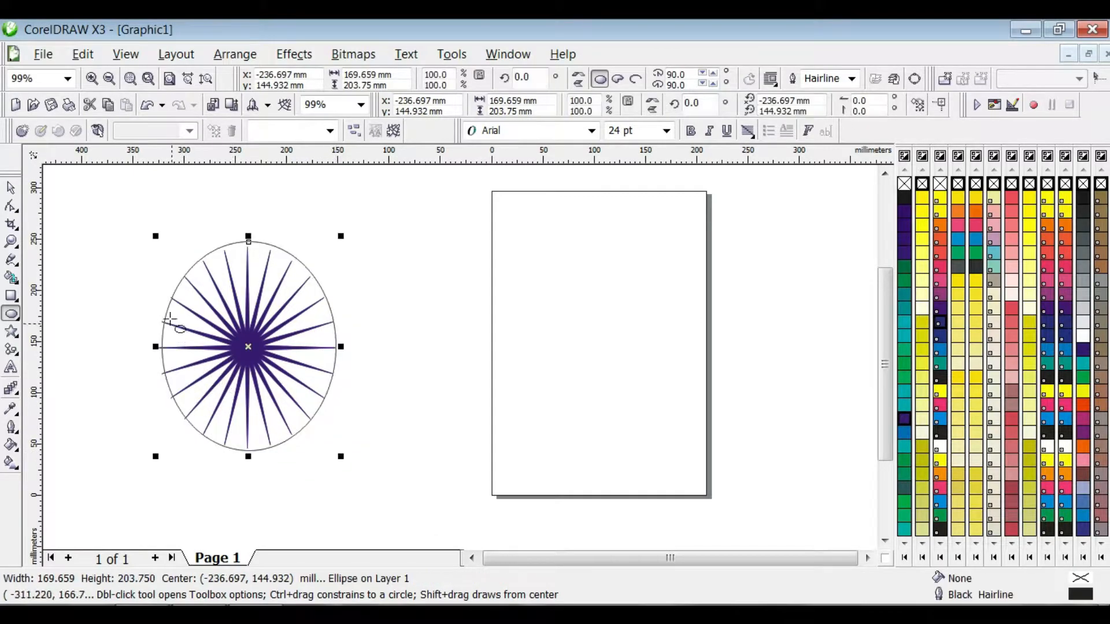
pyautogui.moveTo(155, 346); pyautogui.dragTo(152, 346)
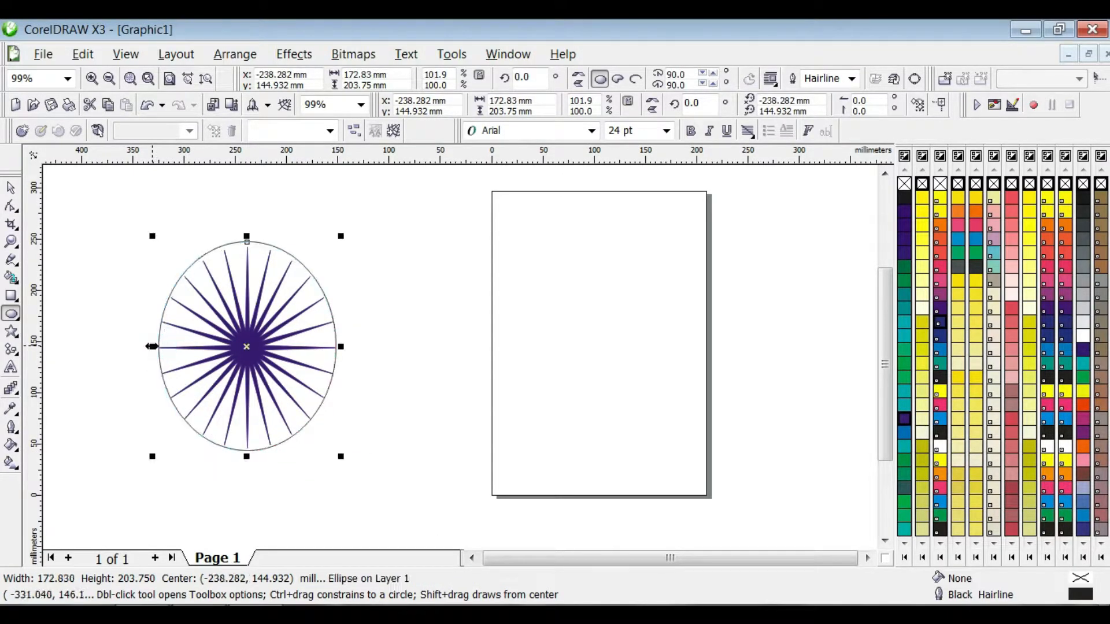
pyautogui.moveTo(246, 236); pyautogui.dragTo(246, 241)
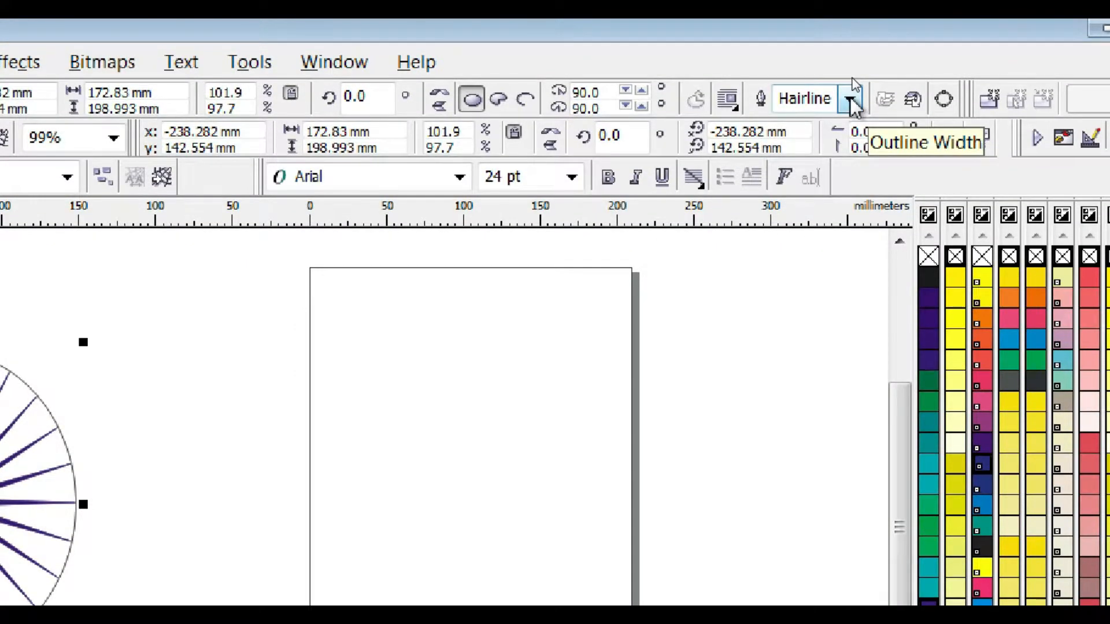
# Step: Set the ellipse's outline width to 0.333 in and its outline colour to midnight blue
pyautogui.click(850, 97)
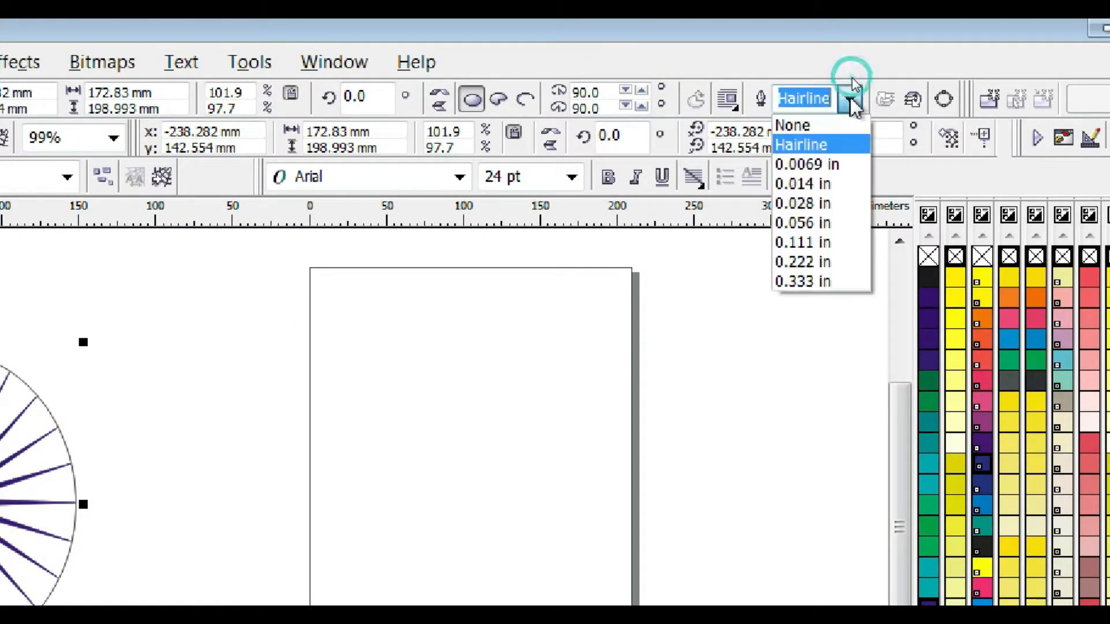
pyautogui.click(825, 225)
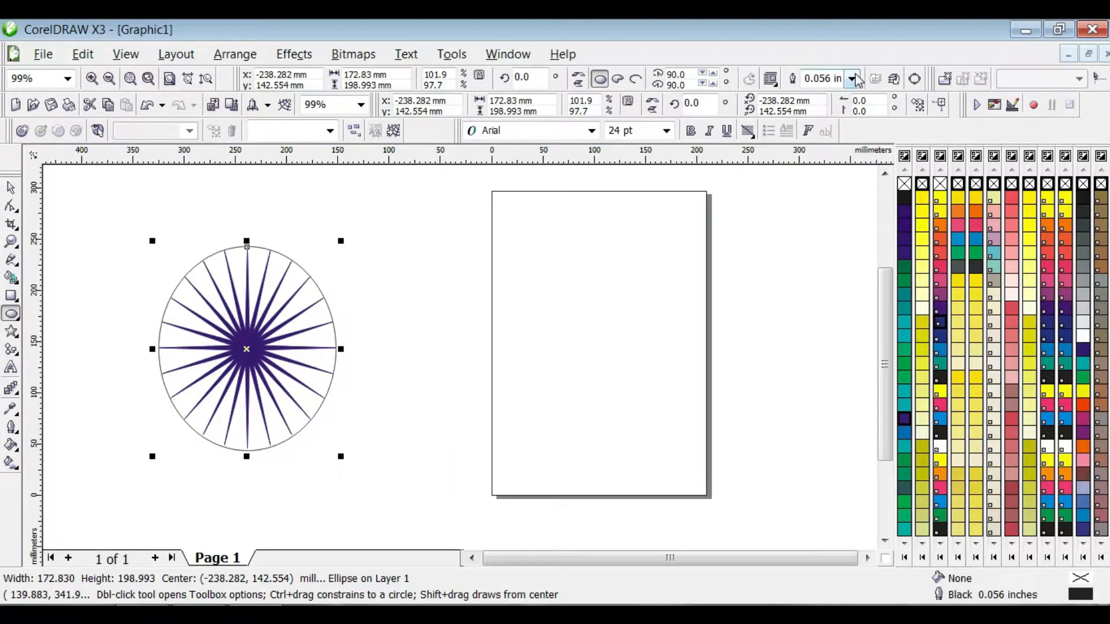
pyautogui.click(852, 78)
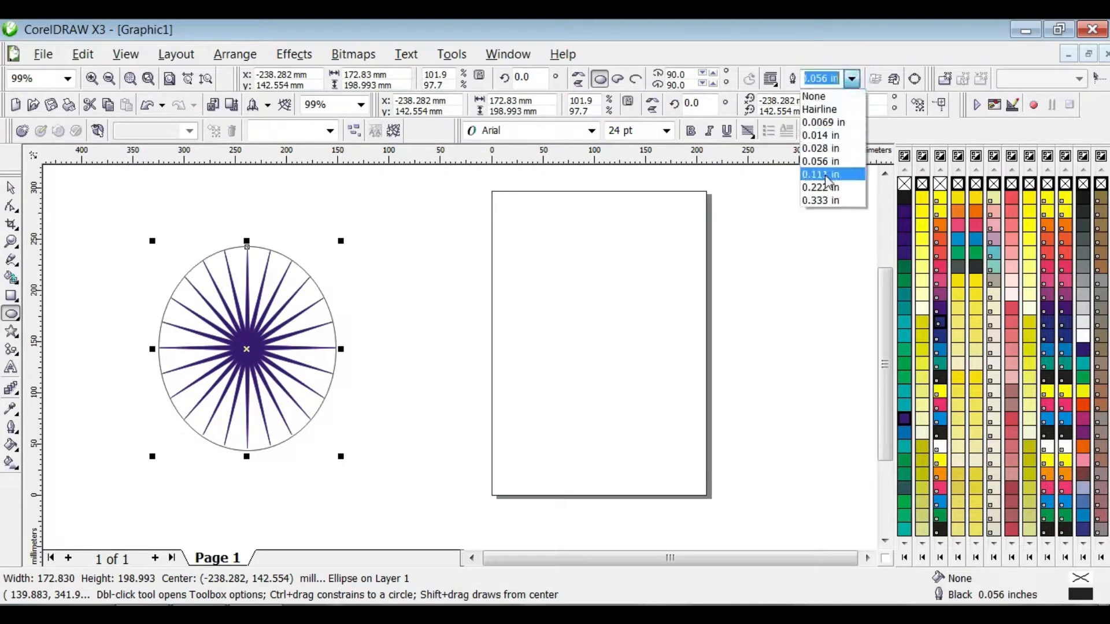
pyautogui.click(824, 203)
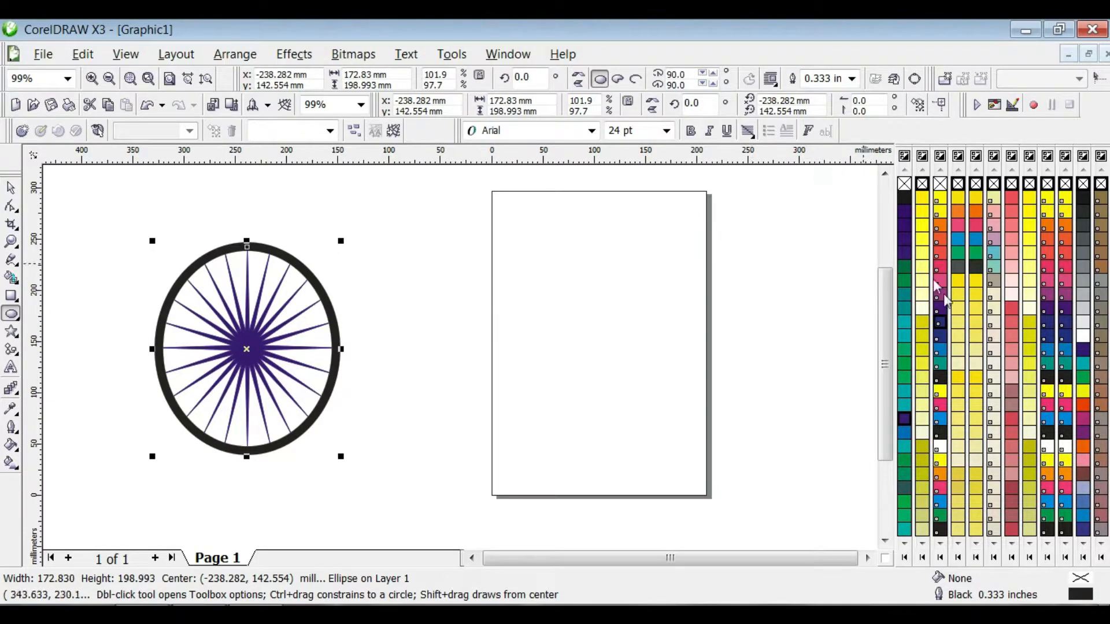
pyautogui.rightClick(904, 419)
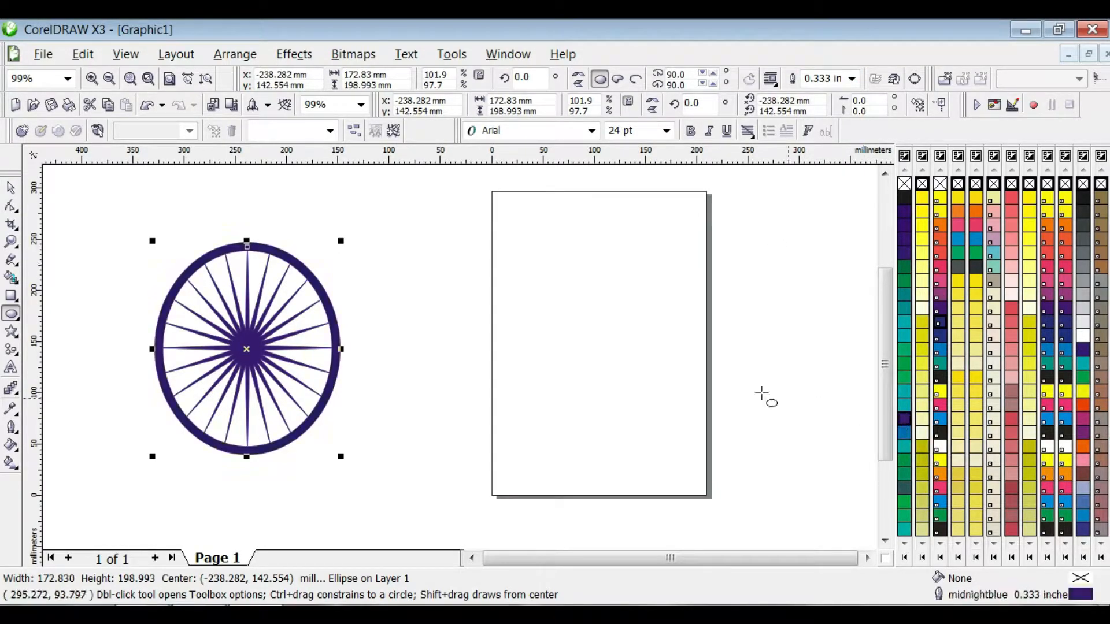
# Step: Squash the star and ellipse together to a height of about 176 mm and move them onto the page
pyautogui.click(11, 188)
pyautogui.hotkey('ctrl', 'a')
pyautogui.moveTo(247, 456); pyautogui.dragTo(247, 431)
pyautogui.moveTo(123, 195); pyautogui.dragTo(384, 498)
pyautogui.moveTo(252, 319); pyautogui.dragTo(581, 327)
# Step: Group the star with its surrounding ellipse and move the finished wheel across the page's right edge
pyautogui.moveTo(444, 207); pyautogui.dragTo(686, 455)
pyautogui.rightClick(576, 345)
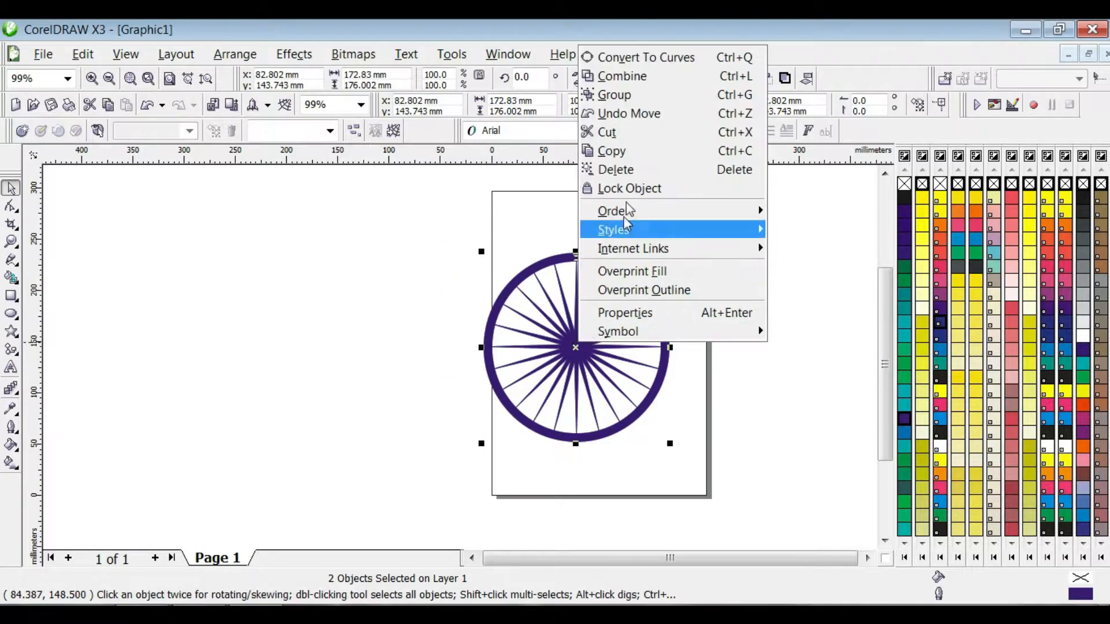
pyautogui.click(616, 101)
pyautogui.moveTo(569, 314); pyautogui.dragTo(683, 313)
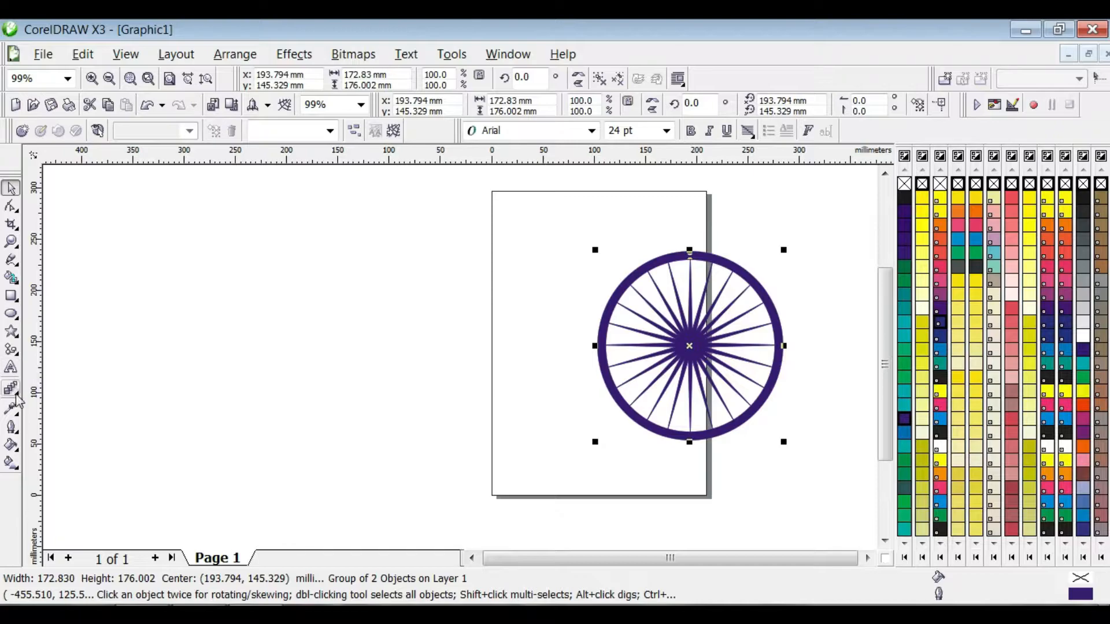
# Step: Draw a nine-point complex star about 190 mm wide and 178 mm high beside the page, and fill it with midnight blue
pyautogui.click(18, 338)
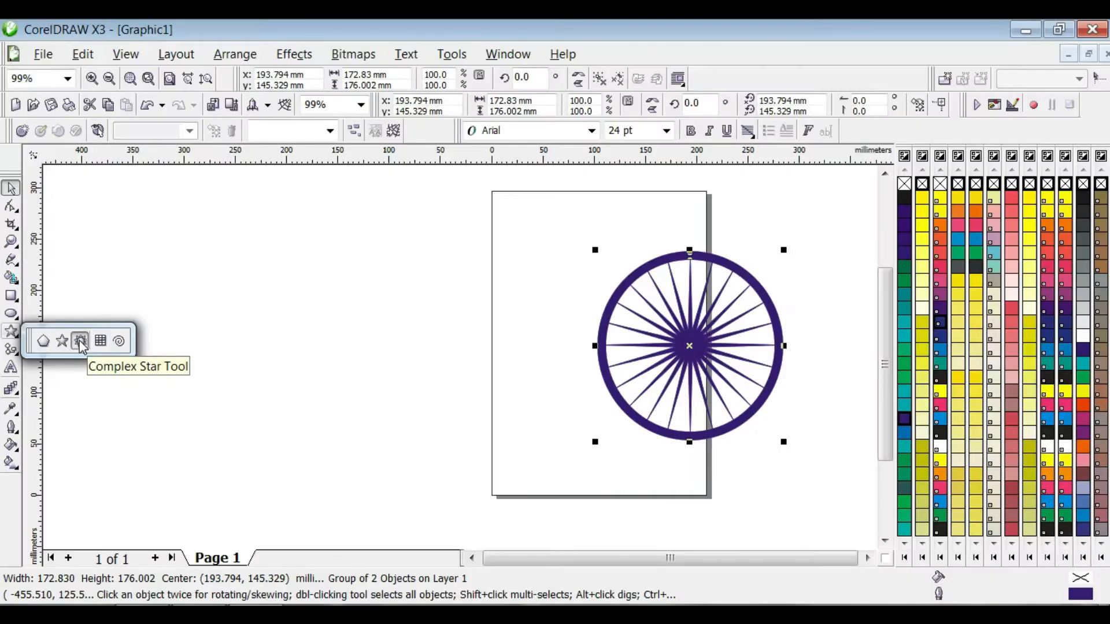
pyautogui.click(119, 343)
pyautogui.moveTo(309, 211); pyautogui.dragTo(542, 496)
pyautogui.moveTo(362, 445); pyautogui.dragTo(408, 442)
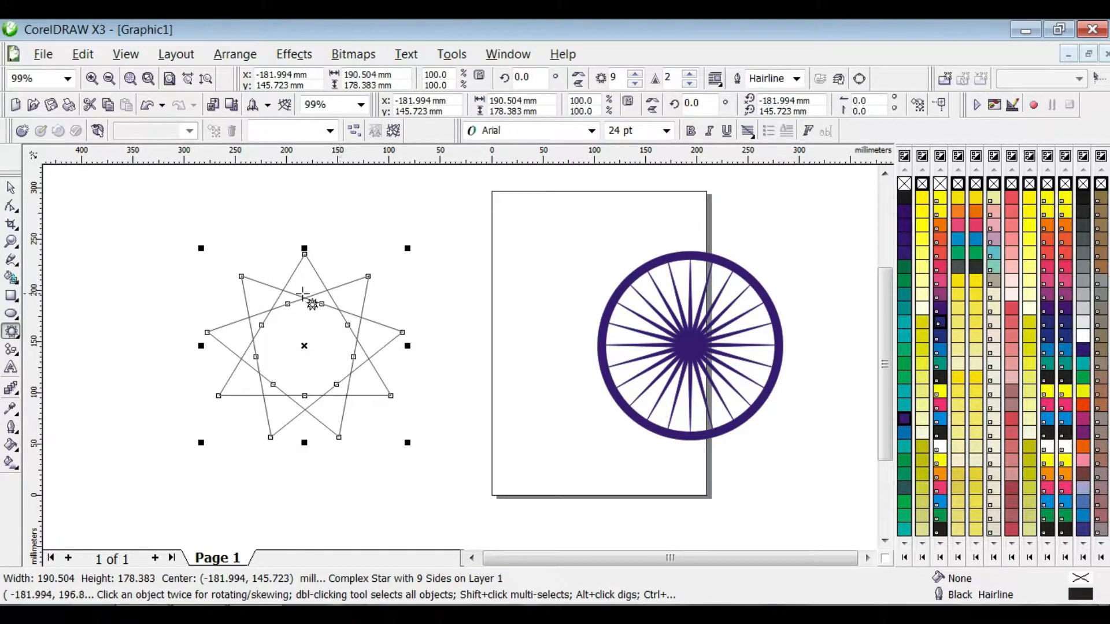
pyautogui.click(905, 421)
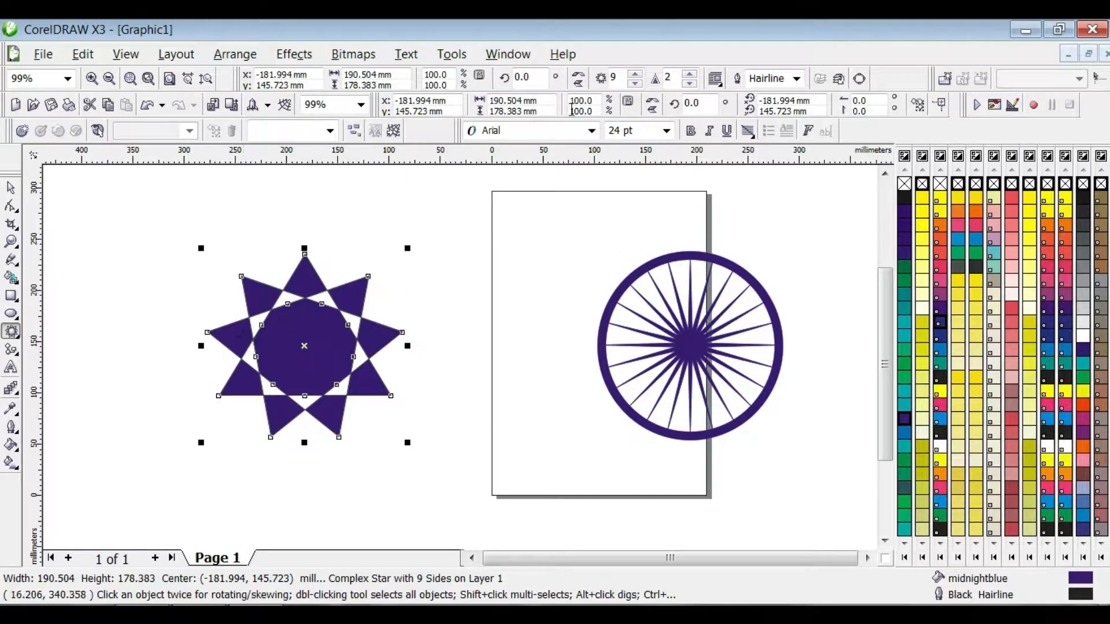
# Step: Try the complex star with 7 points, return it to 9, and try a sharpness of 1
pyautogui.click(634, 84)
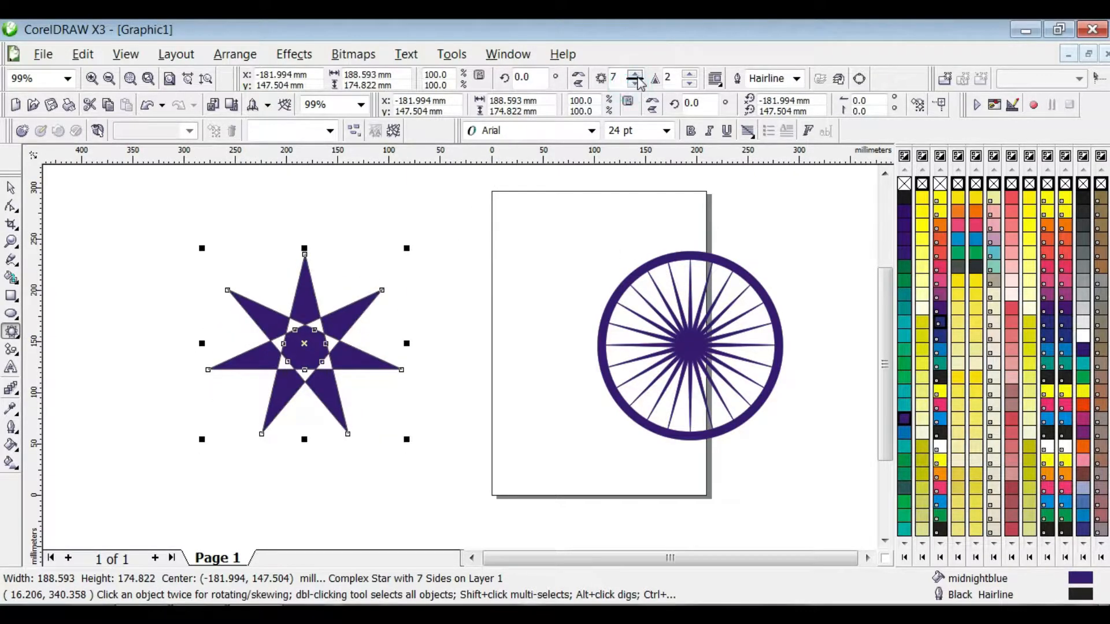
pyautogui.click(634, 74)
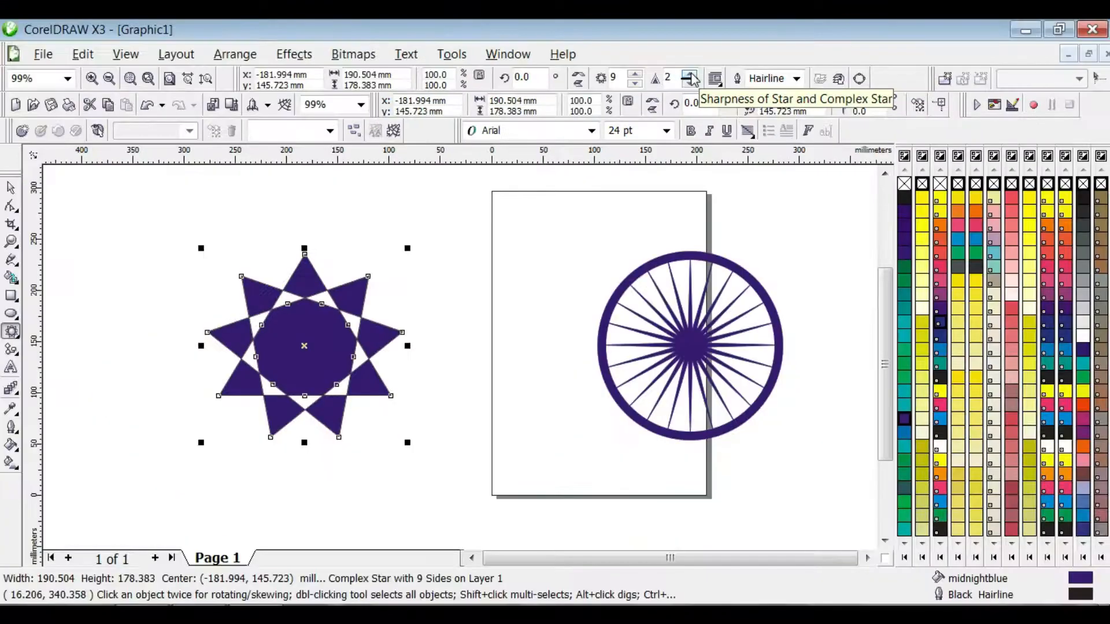
pyautogui.click(689, 74)
pyautogui.click(688, 83)
pyautogui.click(688, 83)
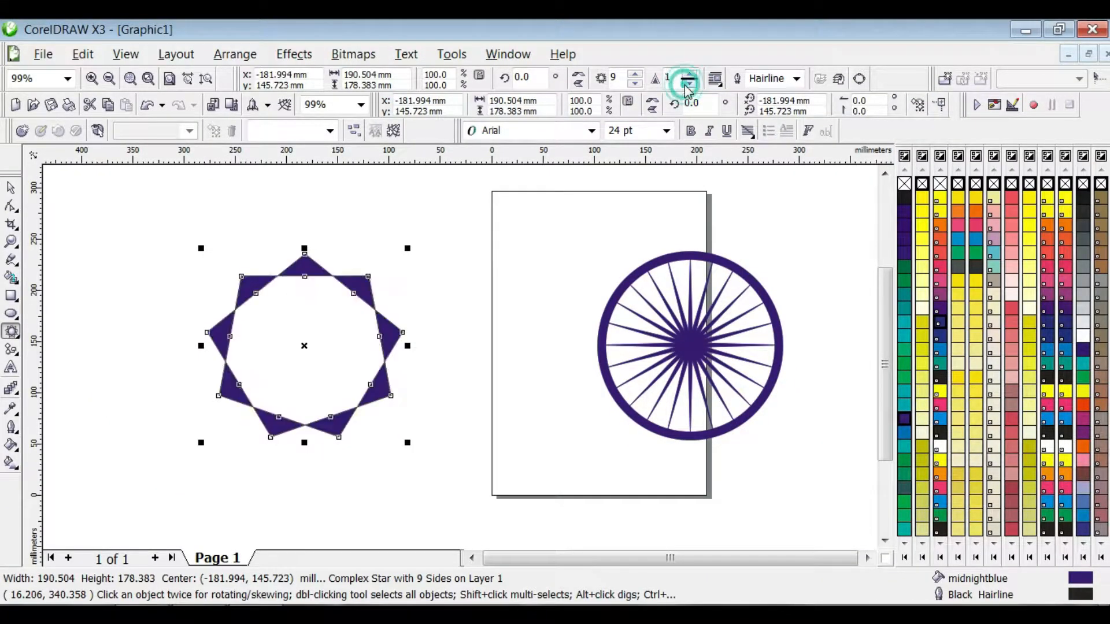
# Step: Set the complex star's sharpness to 3 and its number of points to 13
pyautogui.click(690, 75)
pyautogui.click(690, 75)
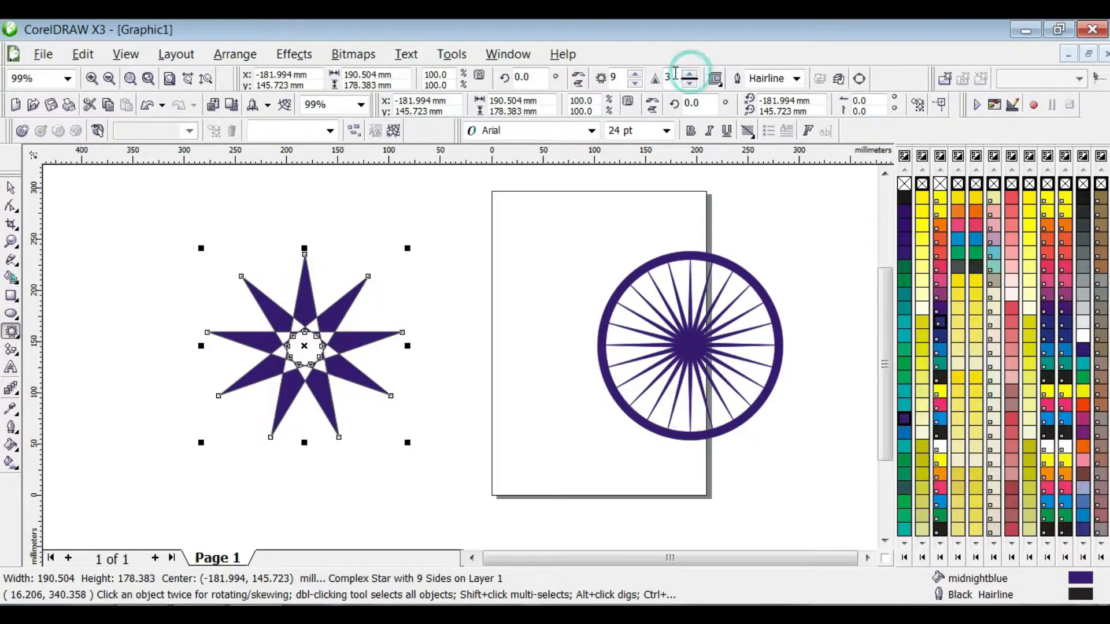
pyautogui.click(636, 74)
pyautogui.click(635, 75)
pyautogui.click(635, 74)
pyautogui.click(635, 75)
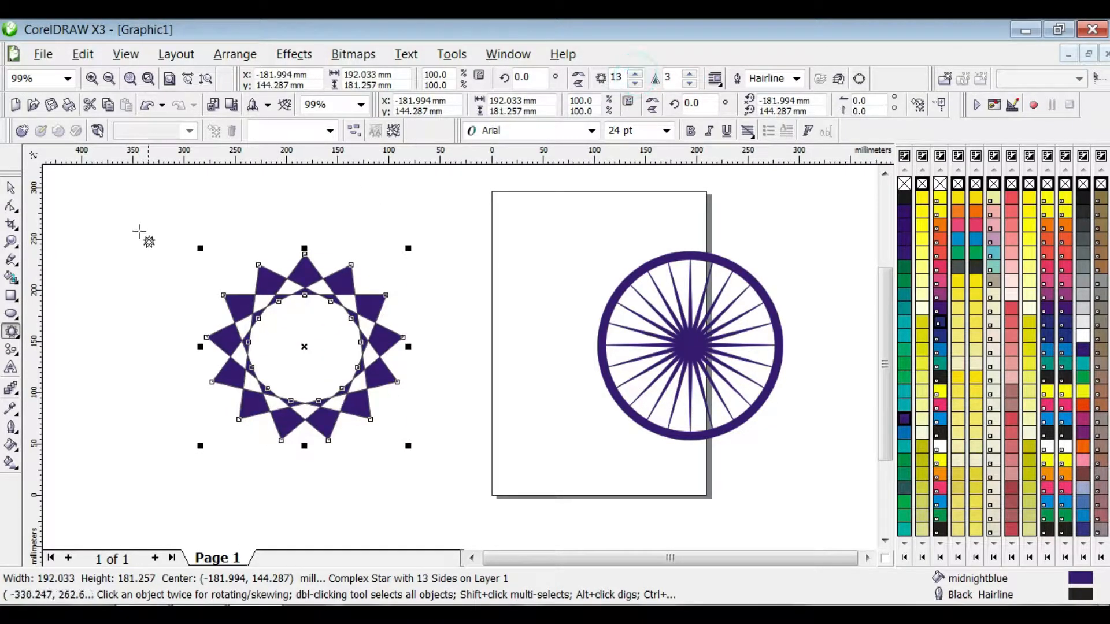
# Step: Reshape the complex star's nodes into an interlaced pattern about 298 mm wide and 284 mm high, and move it closer to the page
pyautogui.click(11, 206)
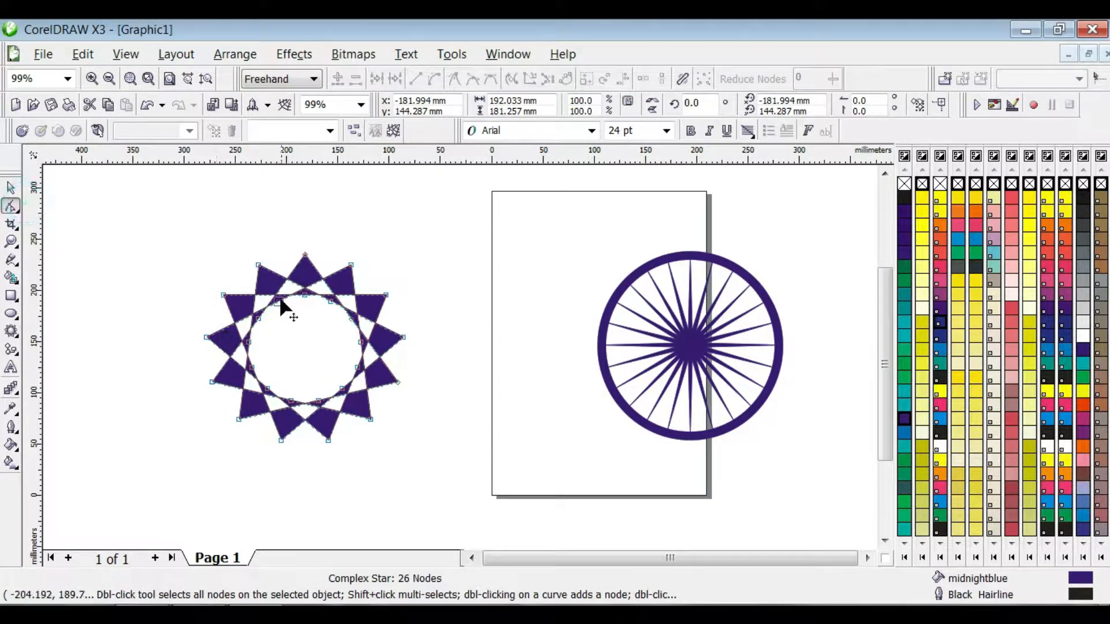
pyautogui.moveTo(279, 300); pyautogui.dragTo(378, 339)
pyautogui.moveTo(301, 278); pyautogui.dragTo(254, 369)
pyautogui.moveTo(367, 354); pyautogui.dragTo(310, 423)
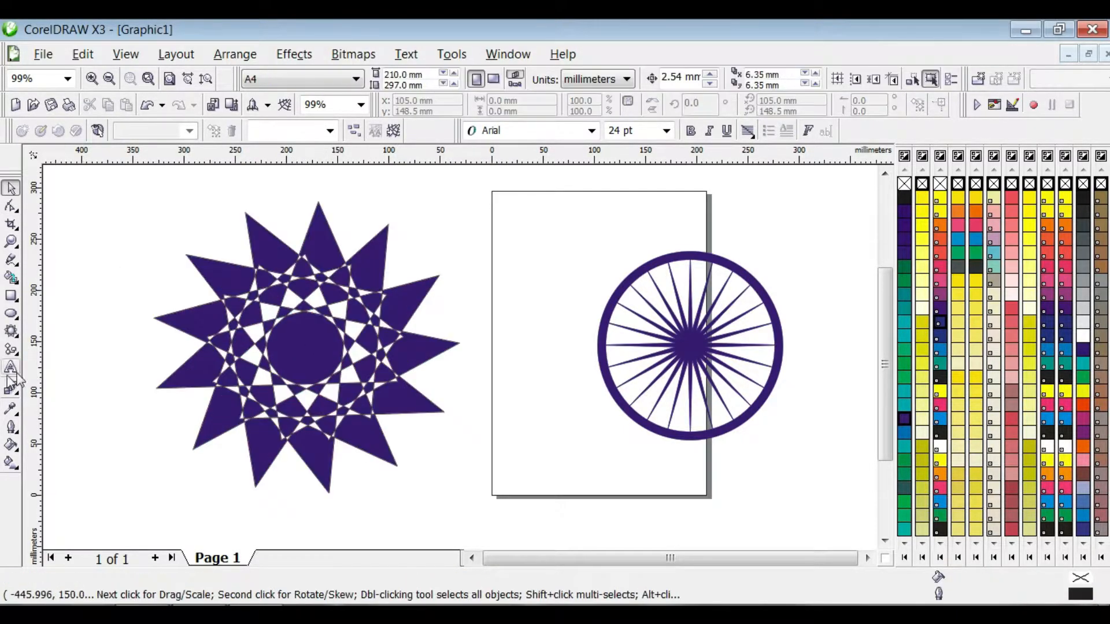
pyautogui.moveTo(340, 279); pyautogui.dragTo(388, 326)
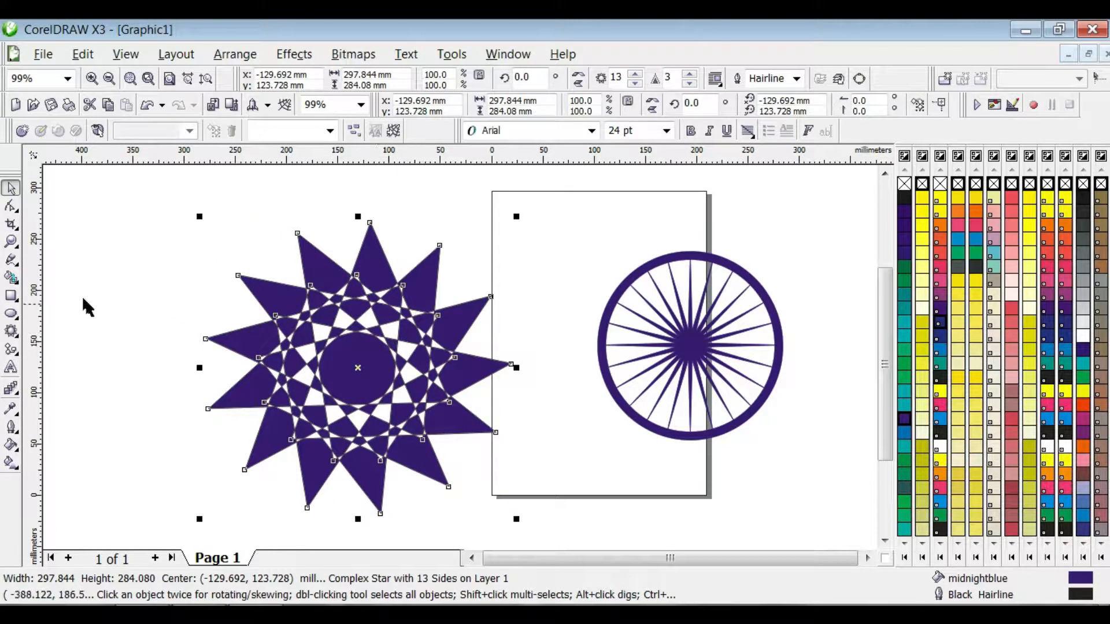
# Step: Smart-fill the complex star's central circle with Neon Red and two of its outer points with brown
pyautogui.click(12, 280)
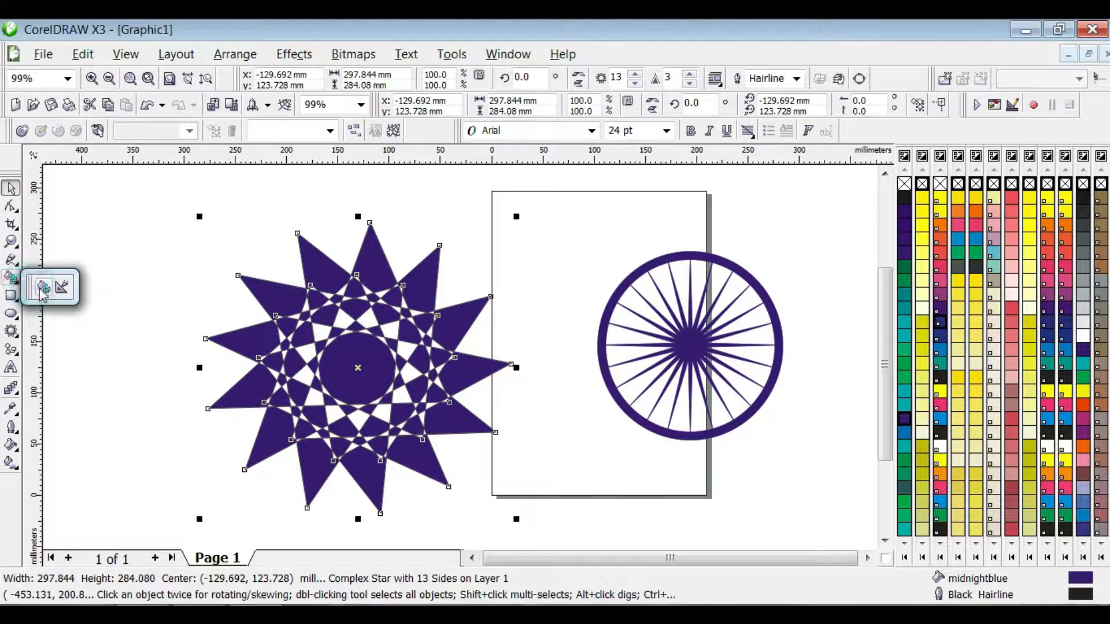
pyautogui.click(43, 289)
pyautogui.click(432, 78)
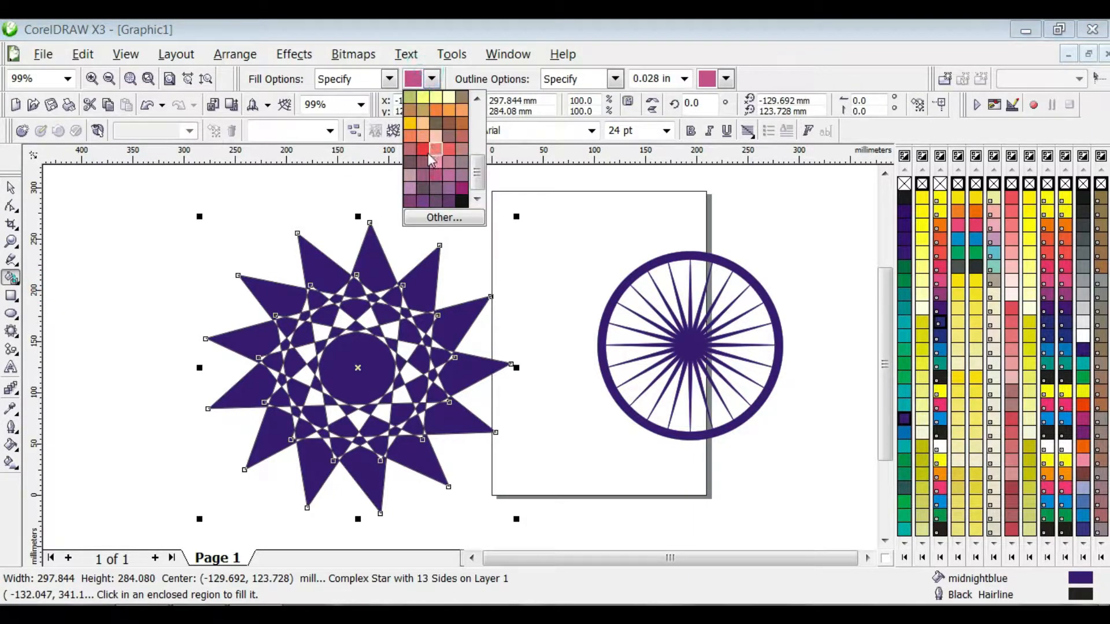
pyautogui.click(422, 149)
pyautogui.click(335, 359)
pyautogui.click(431, 78)
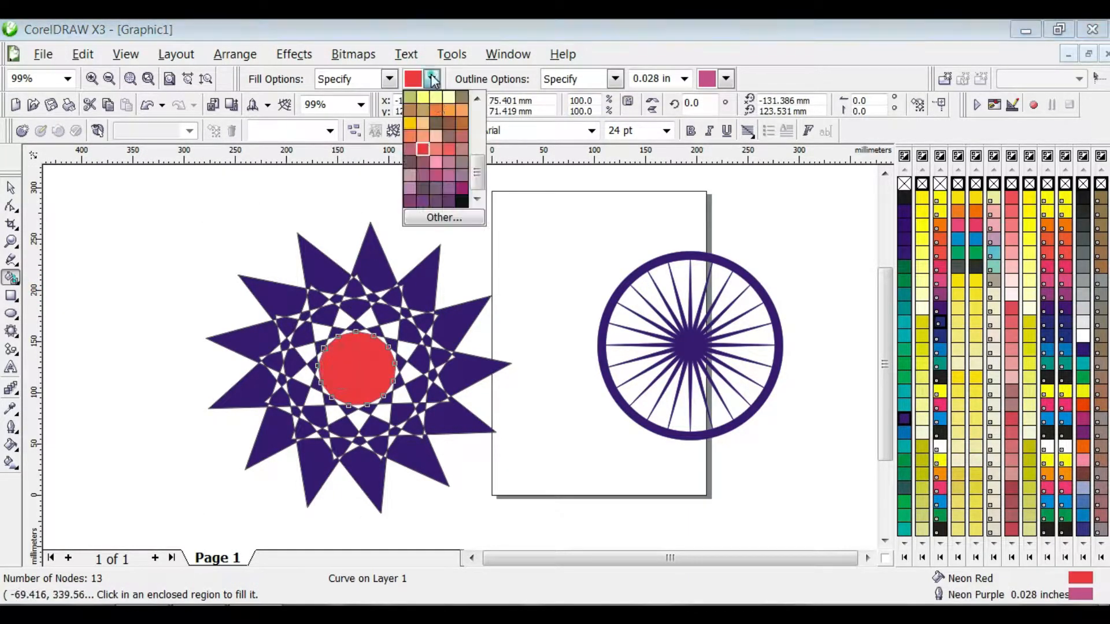
pyautogui.click(448, 123)
pyautogui.click(334, 278)
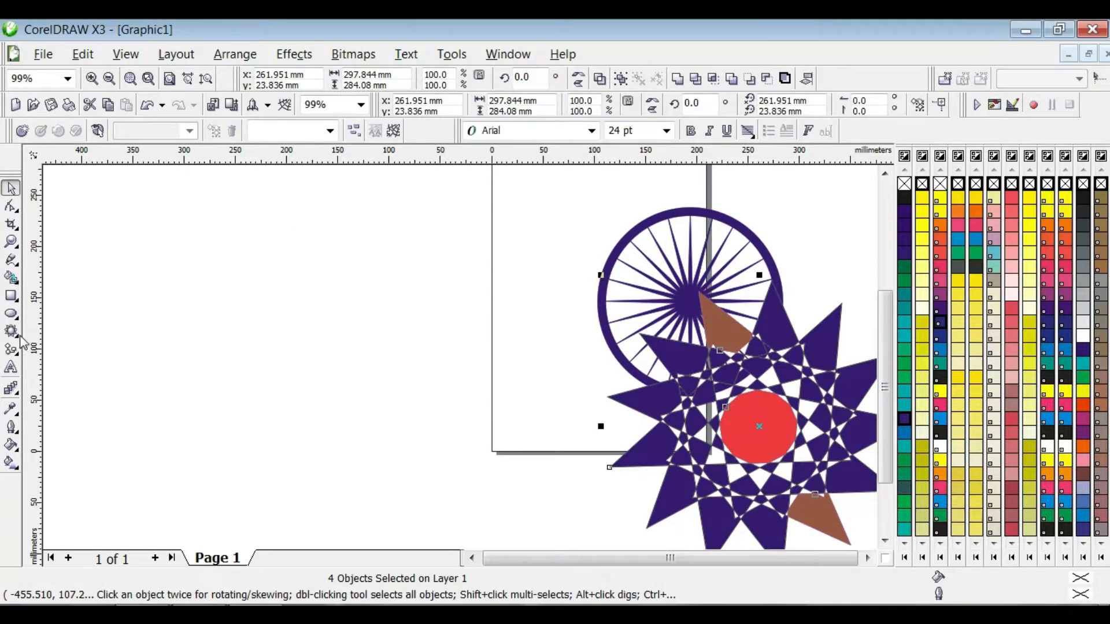
# Step: Draw a graph-paper grid of 16 columns and 1 row, about 260 mm wide and 191 mm high, beside the page
pyautogui.click(17, 334)
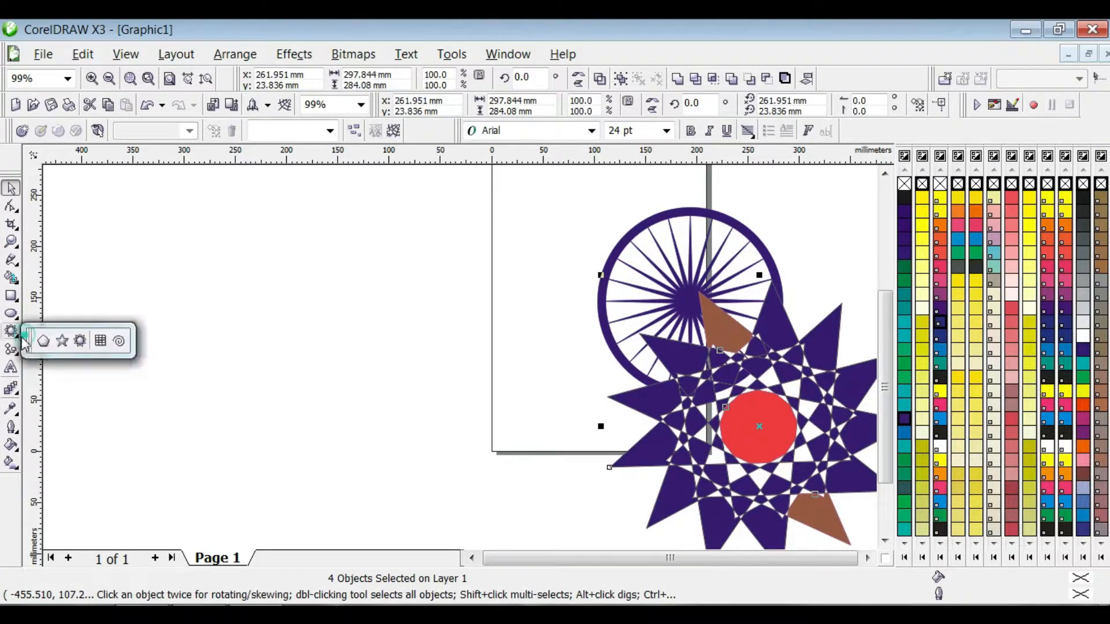
pyautogui.click(101, 341)
pyautogui.moveTo(208, 234); pyautogui.dragTo(475, 429)
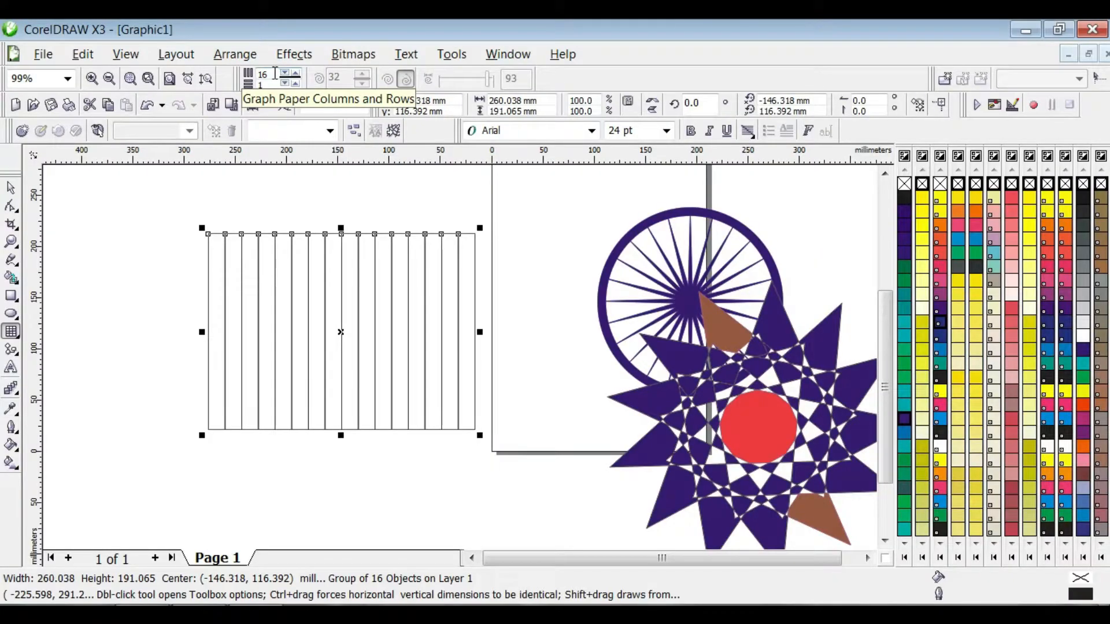
# Step: Clear the existing objects and draw a graph-paper grid of 5 columns and 5 rows, about 254 mm wide and 172 mm high
pyautogui.doubleClick(274, 73)
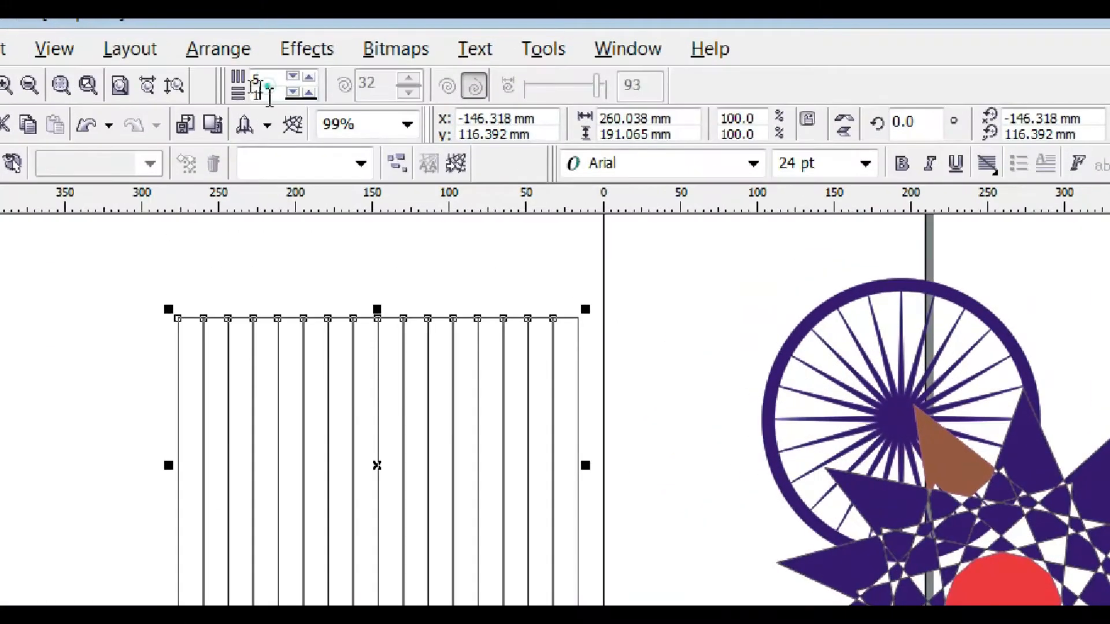
pyautogui.press('Tab')
pyautogui.press('Return')
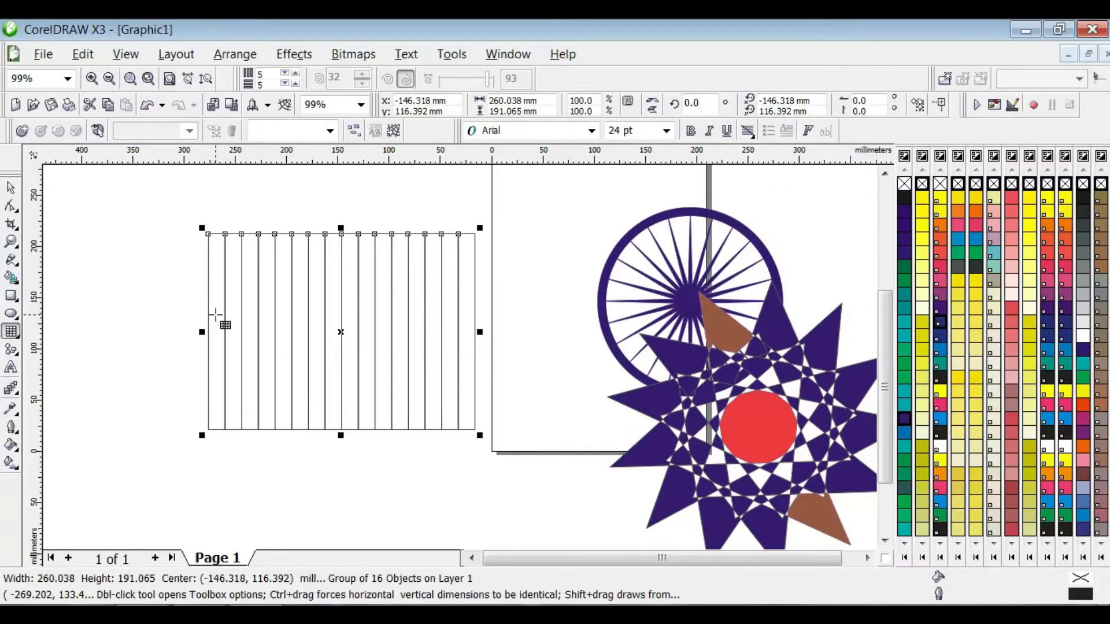
pyautogui.press('Delete')
pyautogui.moveTo(176, 283); pyautogui.dragTo(437, 459)
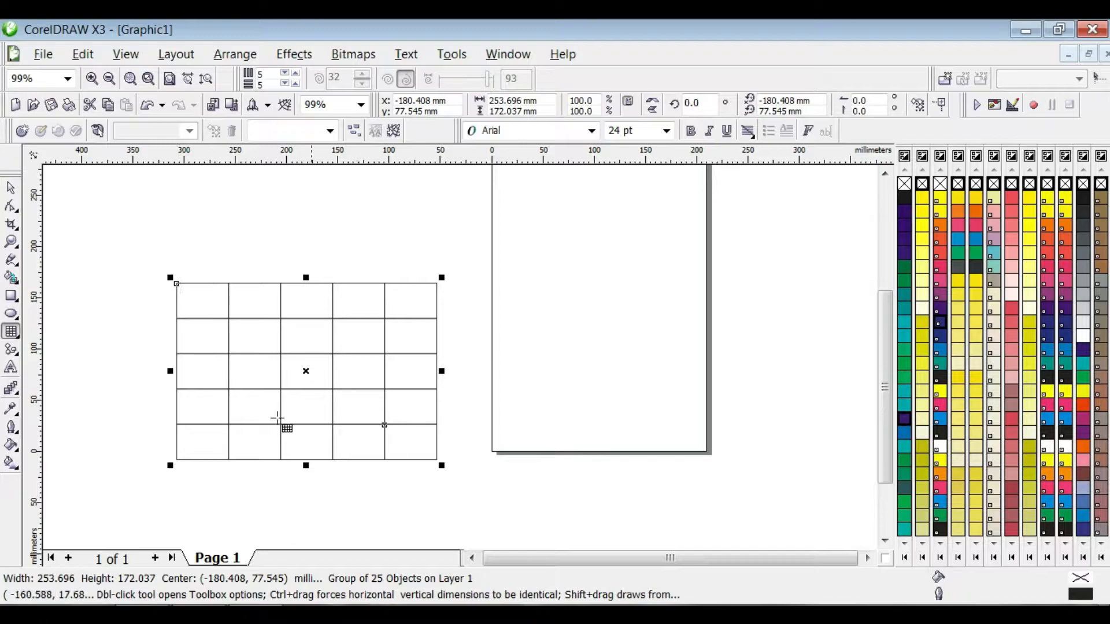
# Step: Smart-fill the middle cell of the grid's second row with Neon Red and the last cell of the third row with Dusty Plum
pyautogui.click(16, 280)
pyautogui.click(42, 287)
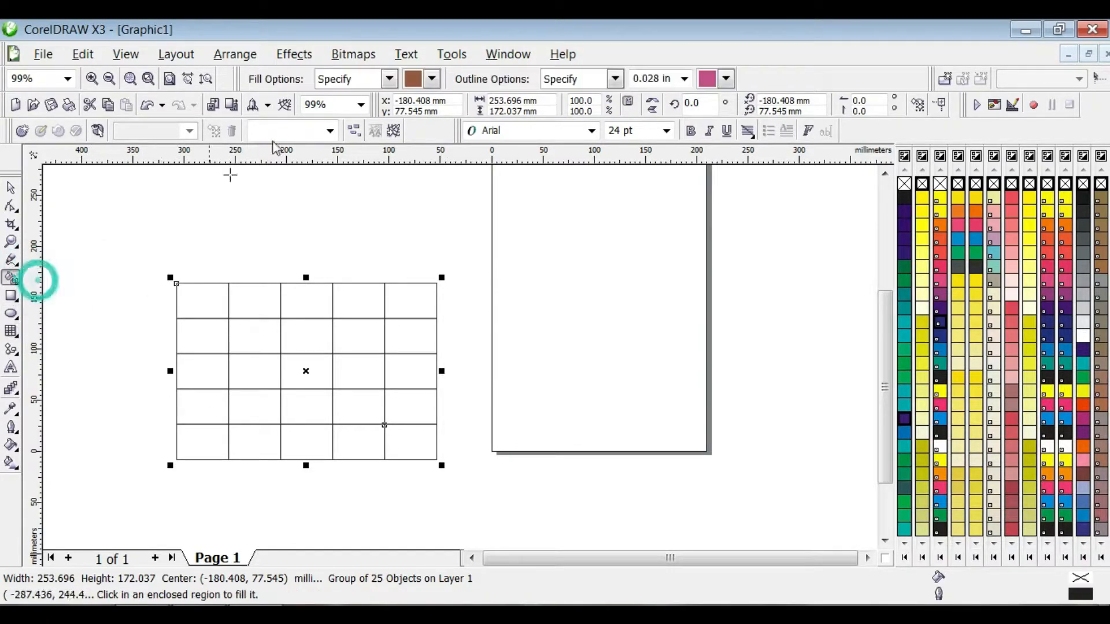
pyautogui.click(431, 79)
pyautogui.click(425, 150)
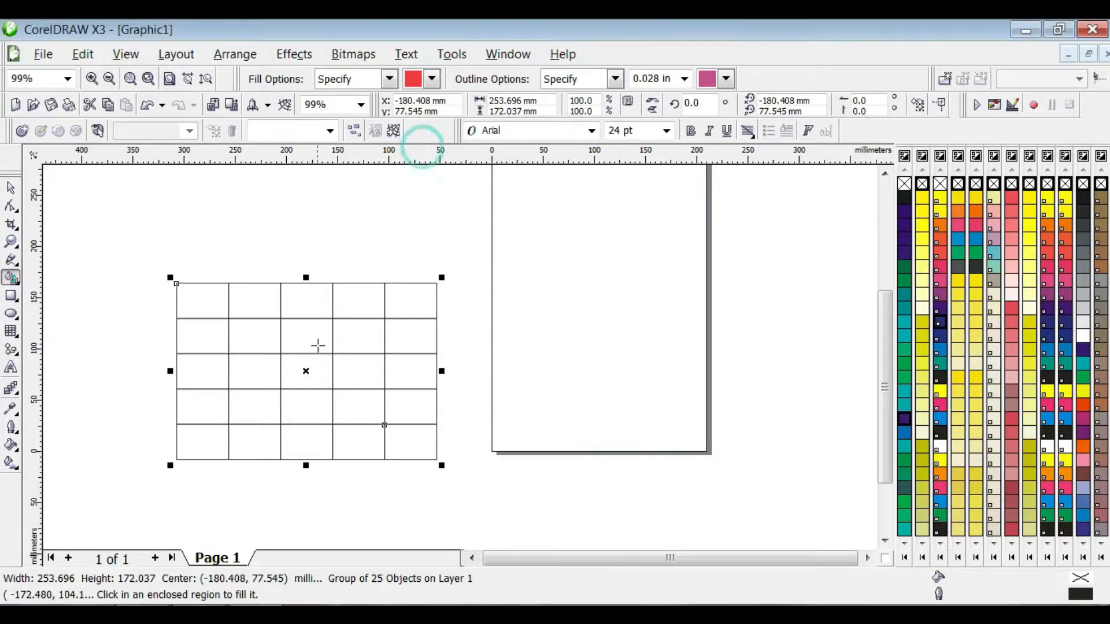
pyautogui.click(315, 339)
pyautogui.click(432, 79)
pyautogui.click(462, 163)
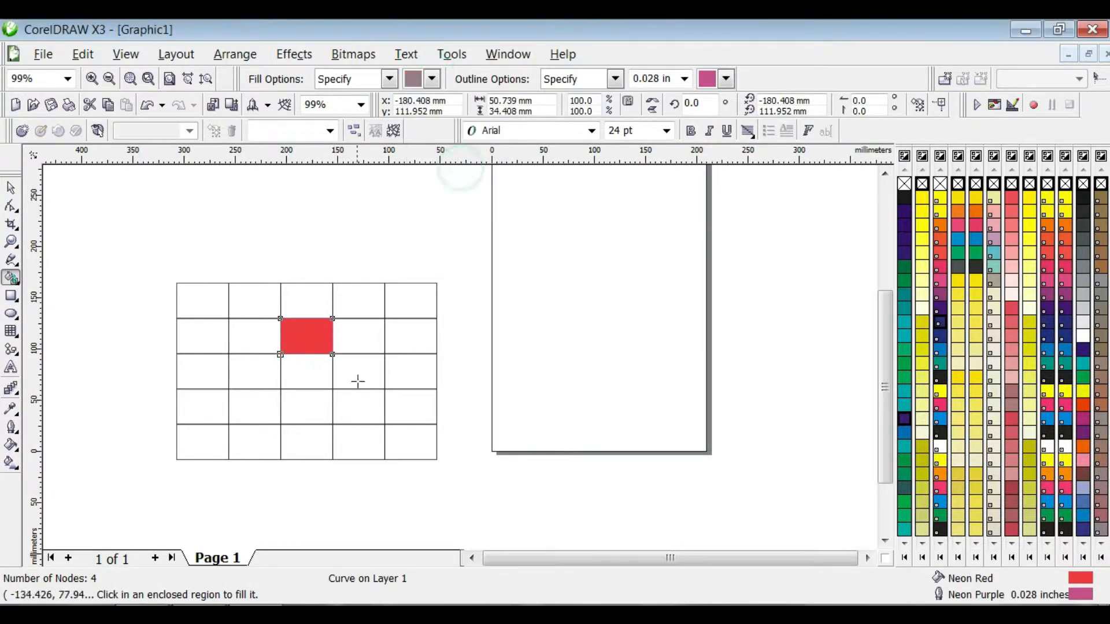
pyautogui.click(424, 372)
# Step: Smart-fill the two upper cells of the grid's first column with black
pyautogui.click(432, 78)
pyautogui.click(453, 193)
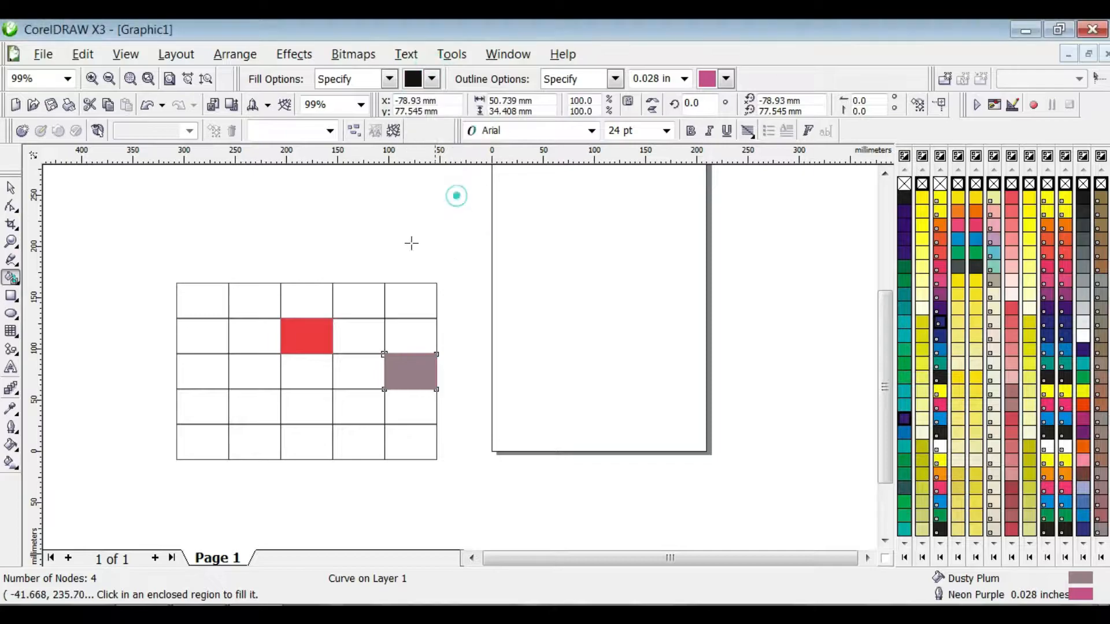
pyautogui.click(191, 324)
pyautogui.click(203, 293)
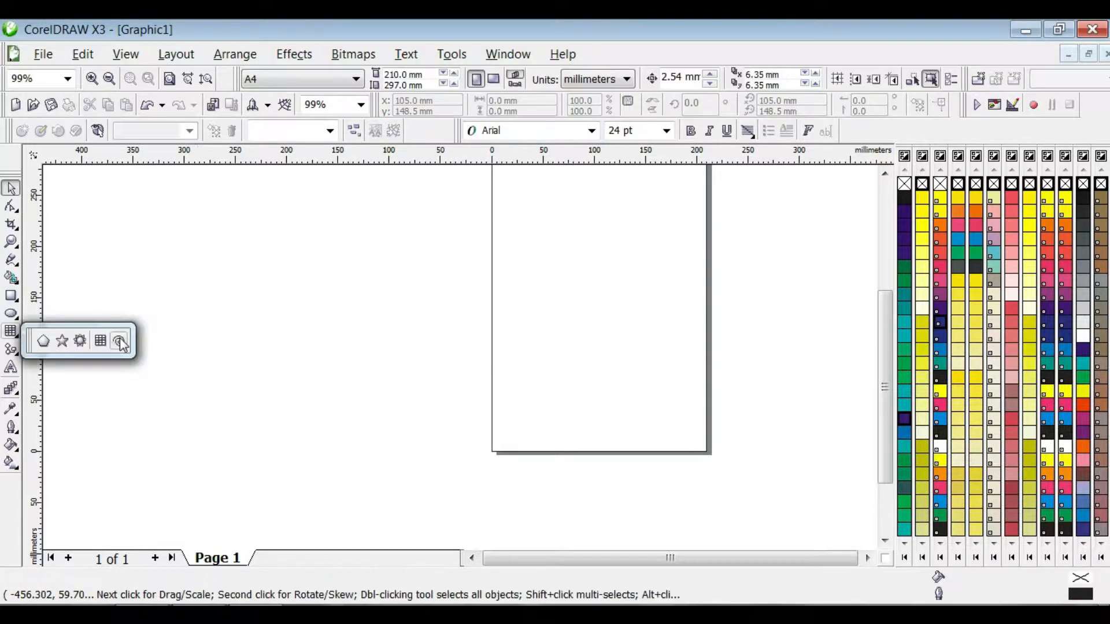
# Step: Draw a 32-revolution logarithmic spiral about 250 mm wide beside the page and a 37-revolution one about 224 mm wide over the page
pyautogui.click(120, 341)
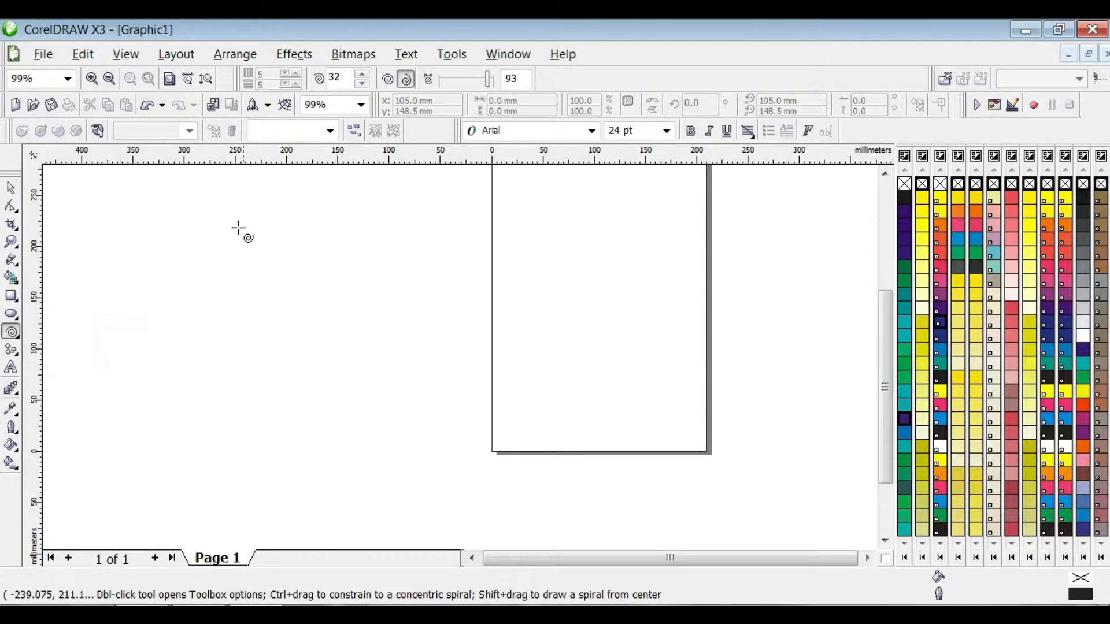
pyautogui.moveTo(180, 214); pyautogui.dragTo(437, 439)
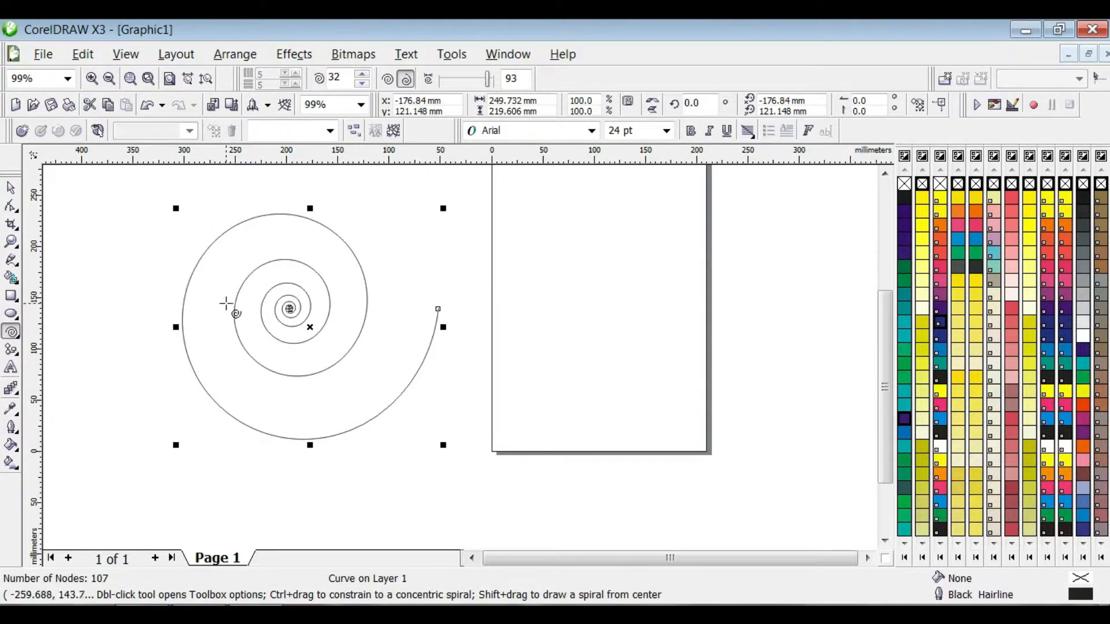
pyautogui.click(362, 83)
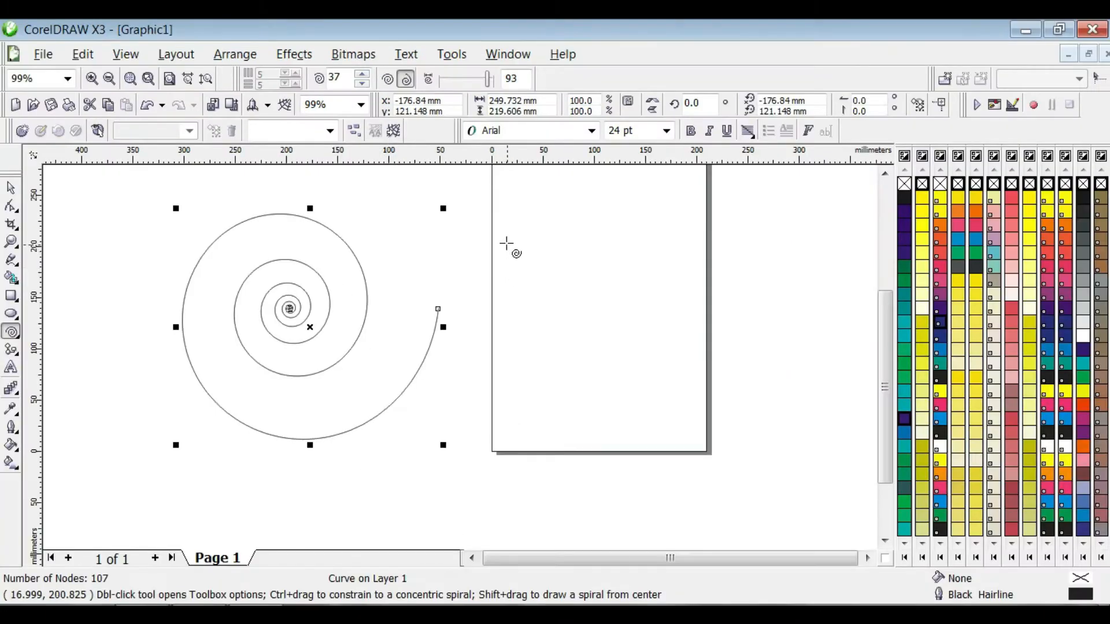
pyautogui.moveTo(508, 243); pyautogui.dragTo(741, 434)
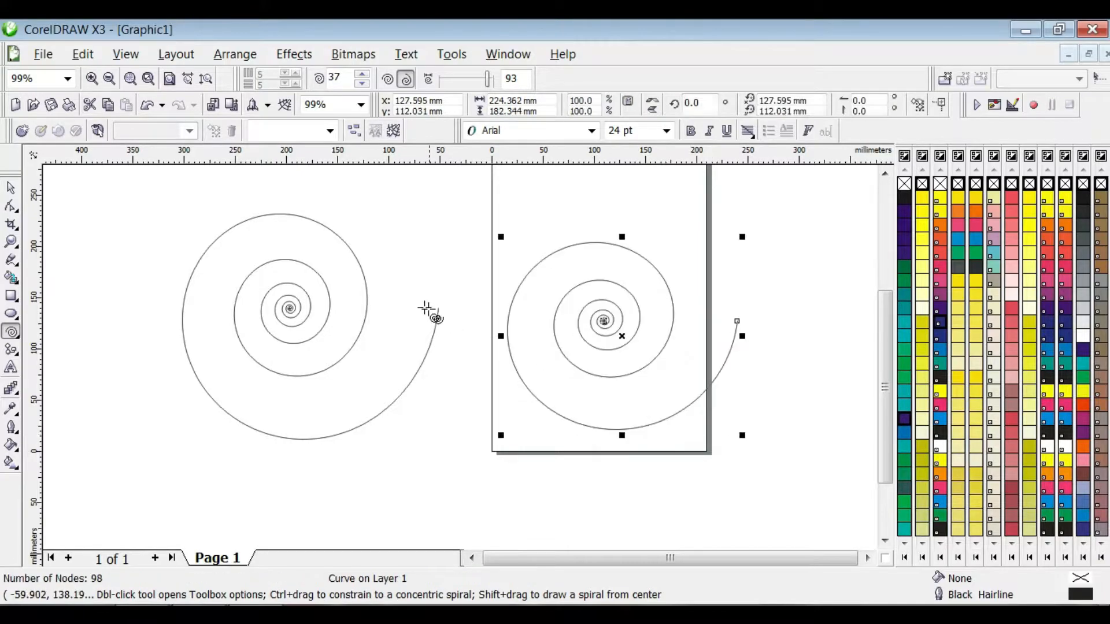
# Step: With a spiral expansion factor of 57, draw one 37-revolution spiral about 213 mm wide, plus a large and a small 33-revolution spiral
pyautogui.moveTo(483, 75); pyautogui.dragTo(468, 79)
pyautogui.moveTo(360, 219); pyautogui.dragTo(583, 405)
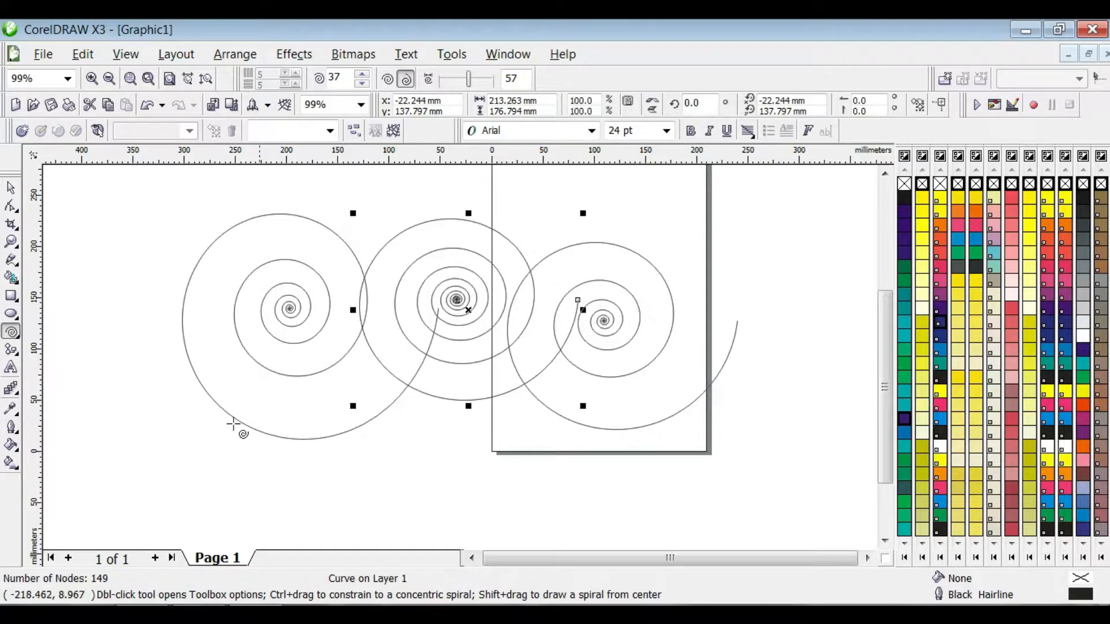
pyautogui.click(362, 83)
pyautogui.click(363, 84)
pyautogui.click(363, 84)
pyautogui.click(363, 83)
pyautogui.moveTo(106, 273); pyautogui.dragTo(315, 481)
pyautogui.moveTo(397, 418); pyautogui.dragTo(431, 446)
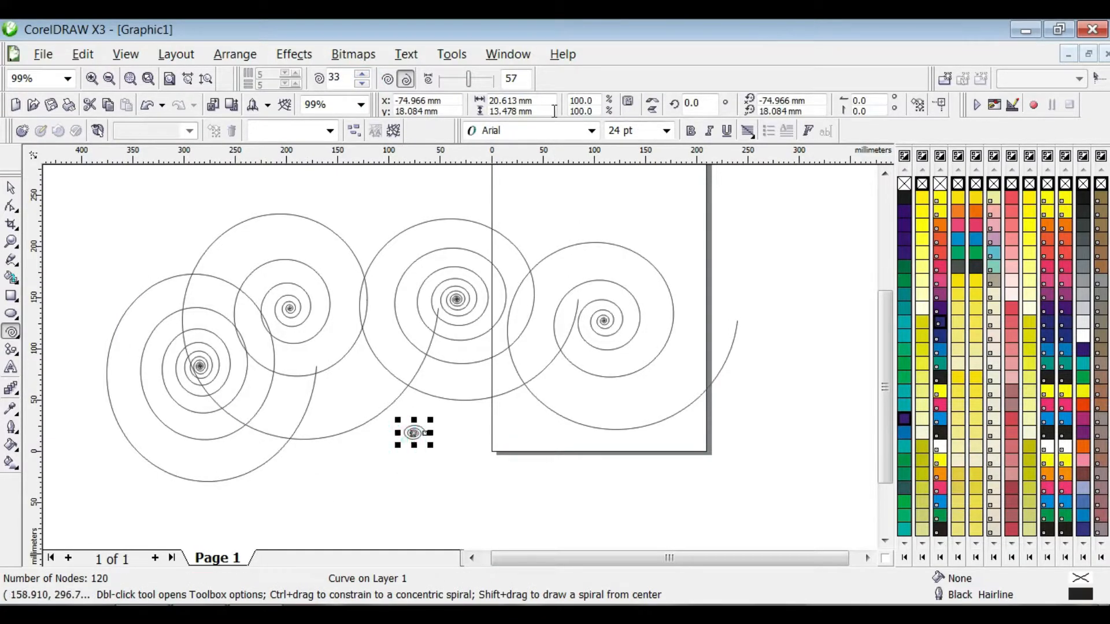
# Step: Draw a symmetrical 33-revolution spiral about 198 mm wide and 206 mm high over the page's right edge, and another spiral below the middle ones
pyautogui.click(387, 80)
pyautogui.moveTo(630, 231); pyautogui.dragTo(841, 451)
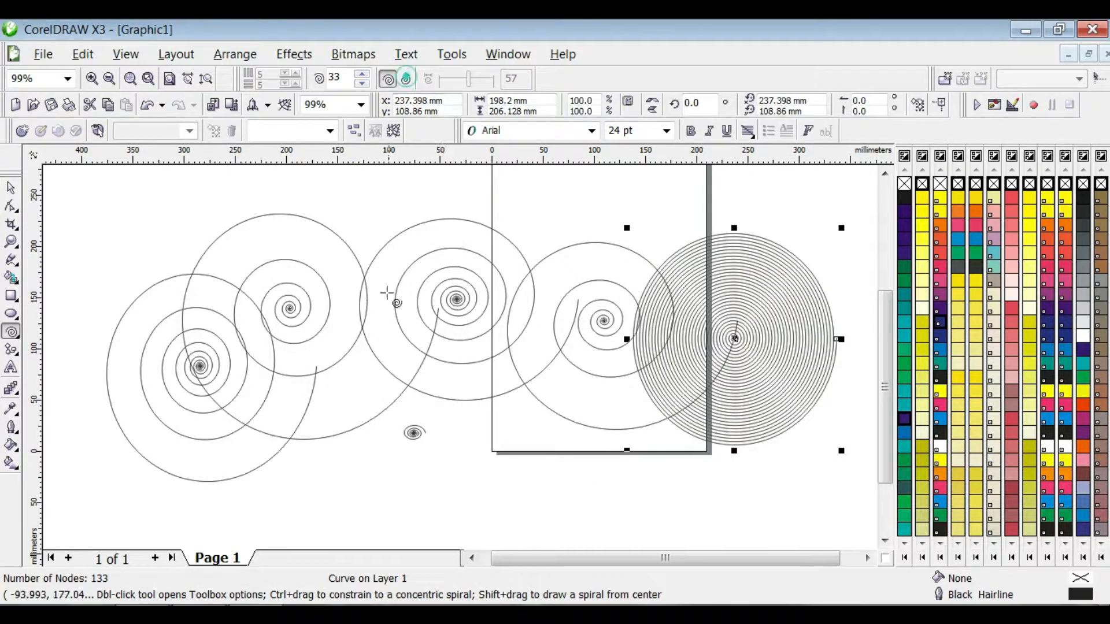
pyautogui.moveTo(360, 332); pyautogui.dragTo(588, 535)
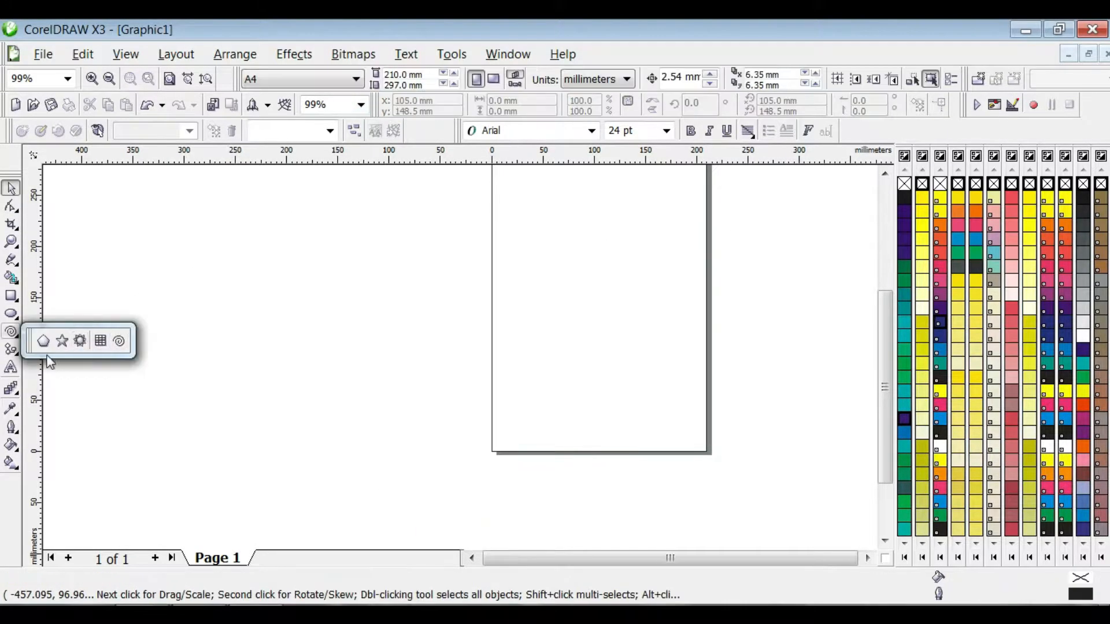
# Step: Draw a heart basic shape about 236 mm wide and 209 mm high across the page's left edge
pyautogui.click(21, 355)
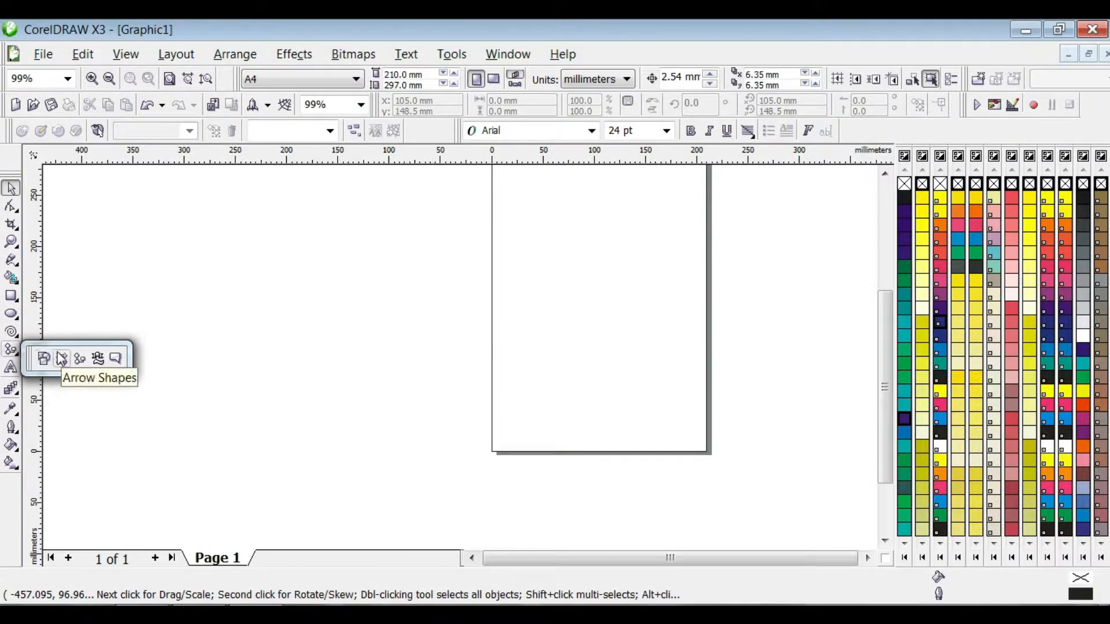
pyautogui.click(44, 359)
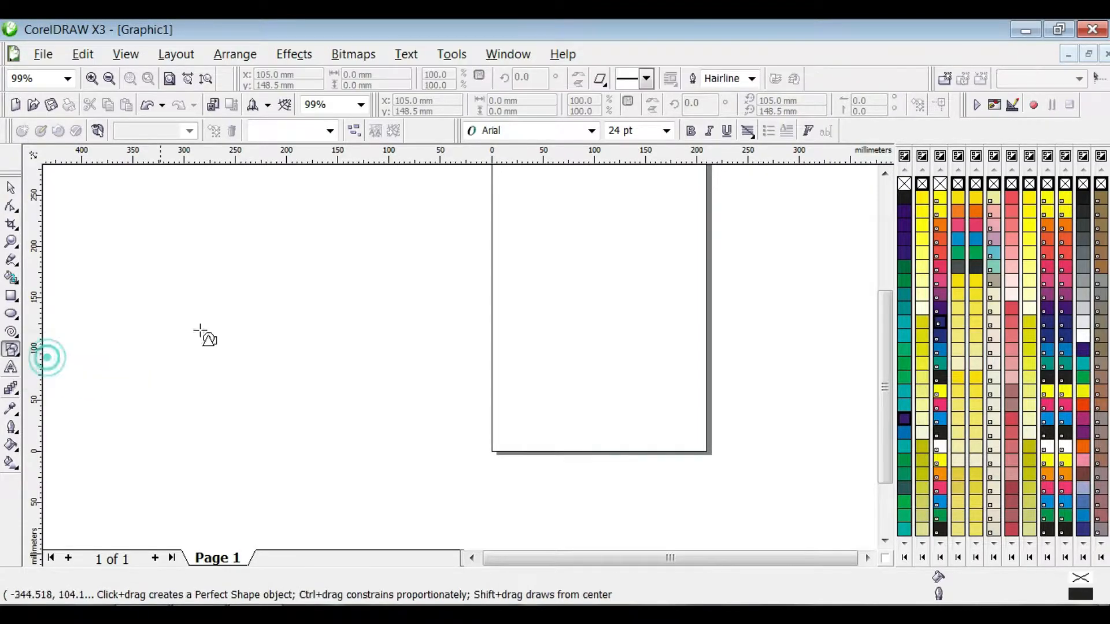
pyautogui.click(603, 81)
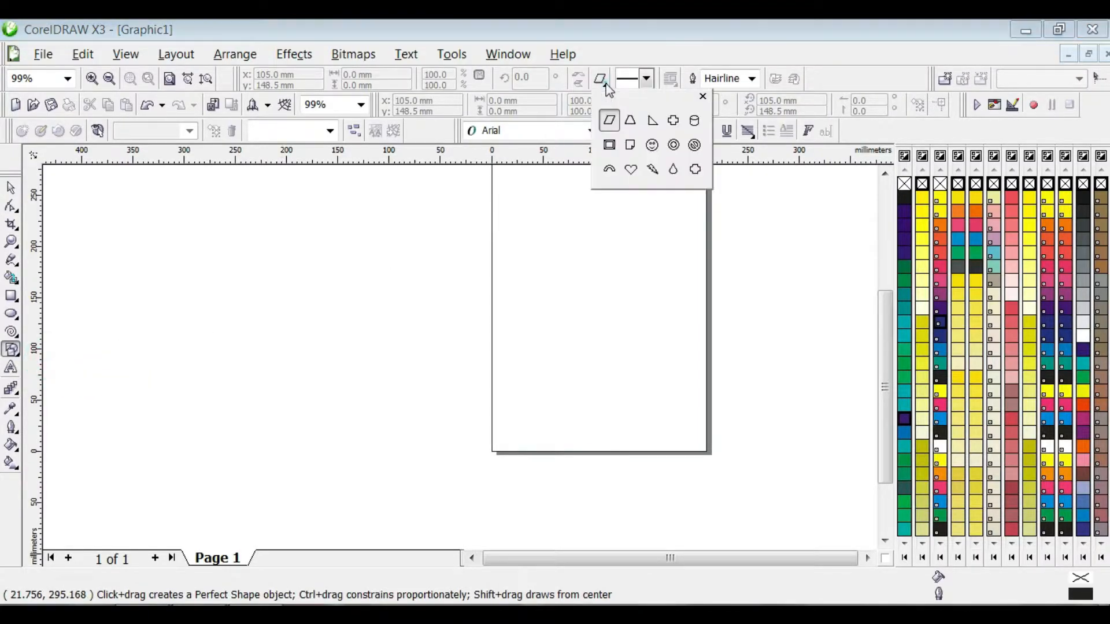
pyautogui.click(630, 170)
pyautogui.moveTo(326, 245); pyautogui.dragTo(337, 259)
pyautogui.moveTo(545, 443); pyautogui.dragTo(573, 465)
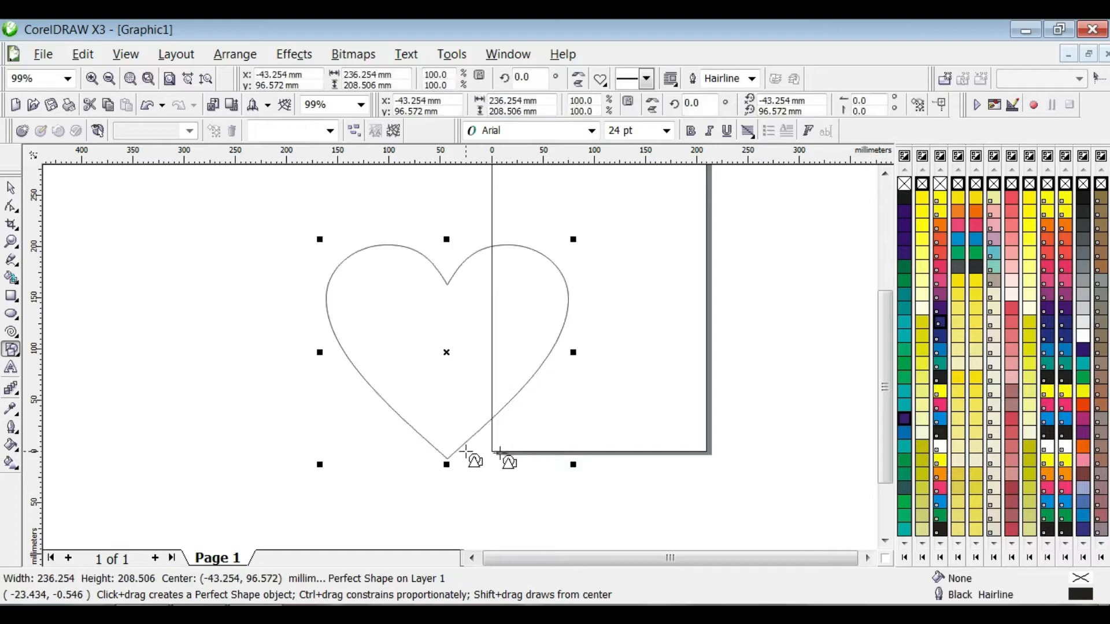
# Step: Fill the heart with PANTONE Reflex Blue and give it a 0.333 in PANTONE Warm Red outline
pyautogui.click(938, 340)
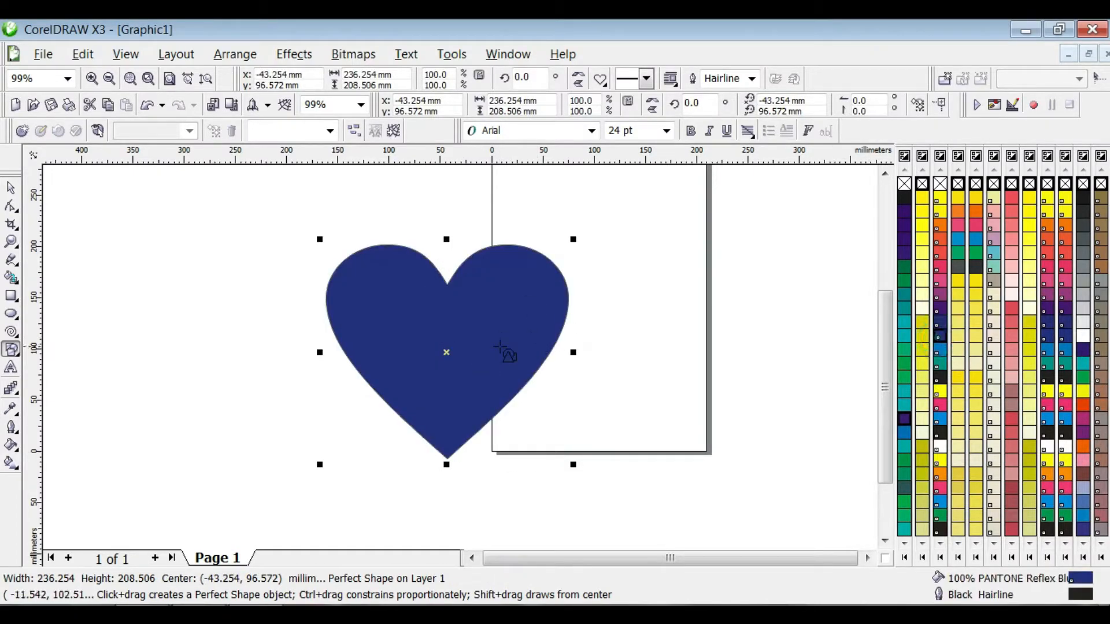
pyautogui.click(751, 78)
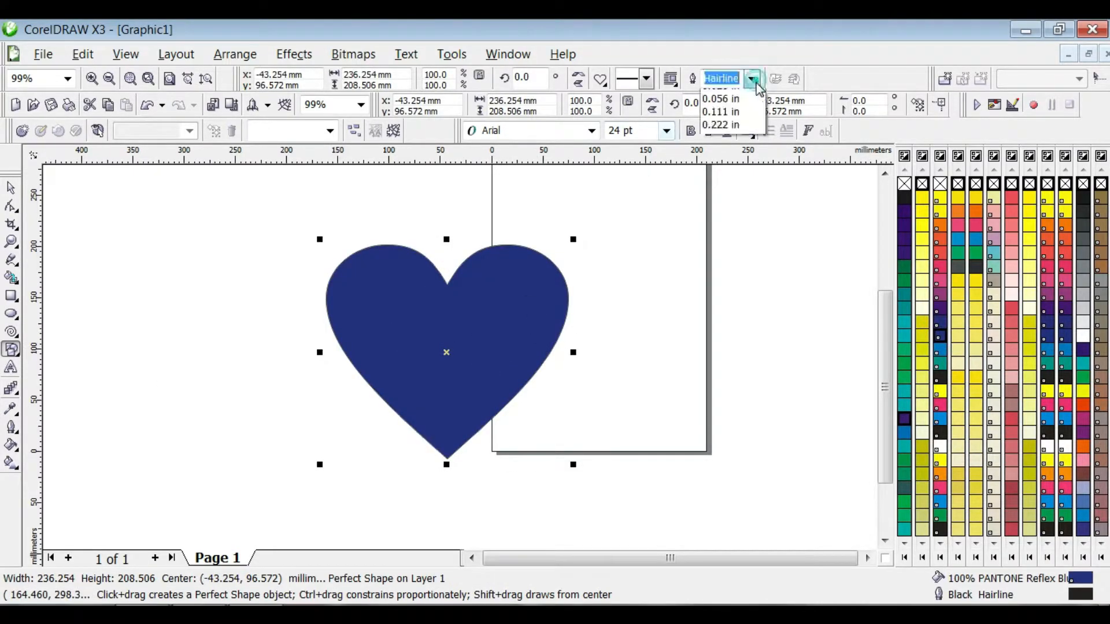
pyautogui.click(729, 197)
pyautogui.rightClick(940, 239)
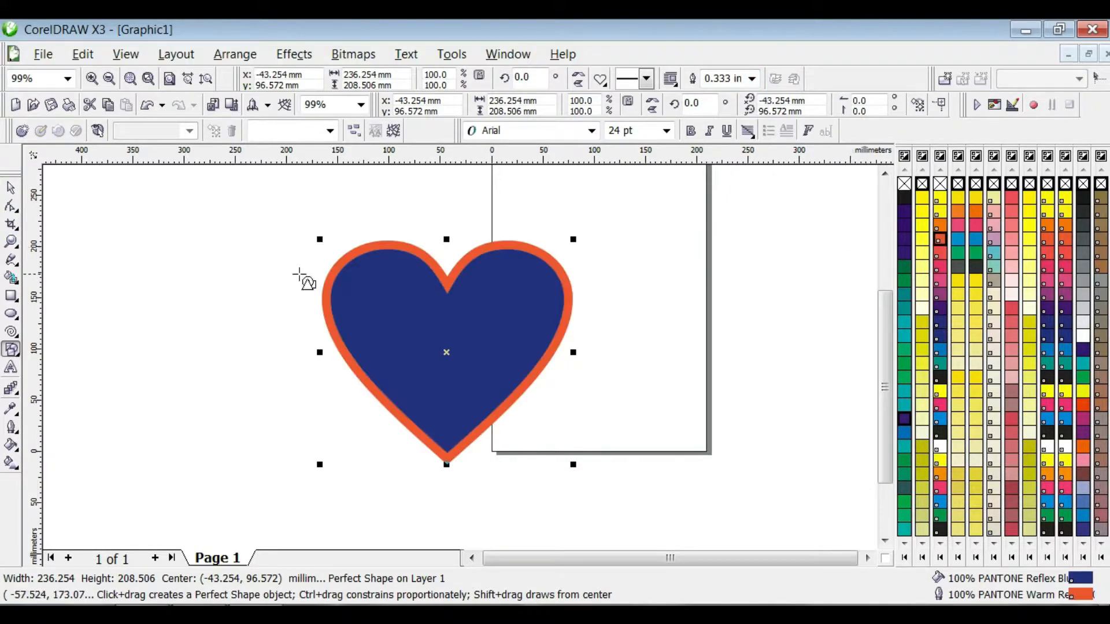
# Step: Move the heart right and down so it overlaps the page's bottom edge
pyautogui.click(11, 188)
pyautogui.click(279, 300)
pyautogui.moveTo(449, 370); pyautogui.dragTo(554, 408)
pyautogui.click(12, 390)
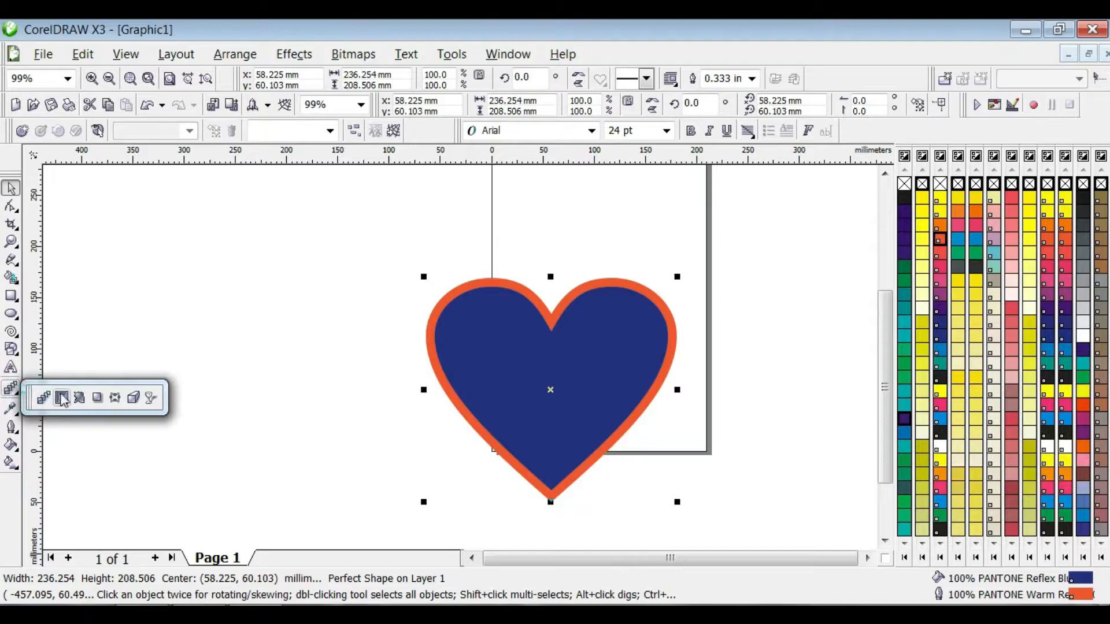
pyautogui.click(17, 409)
# Step: Draw an upward arrow about 66 mm wide and 105 mm high beside the heart, with midnightblue fill and outline
pyautogui.click(12, 349)
pyautogui.click(62, 359)
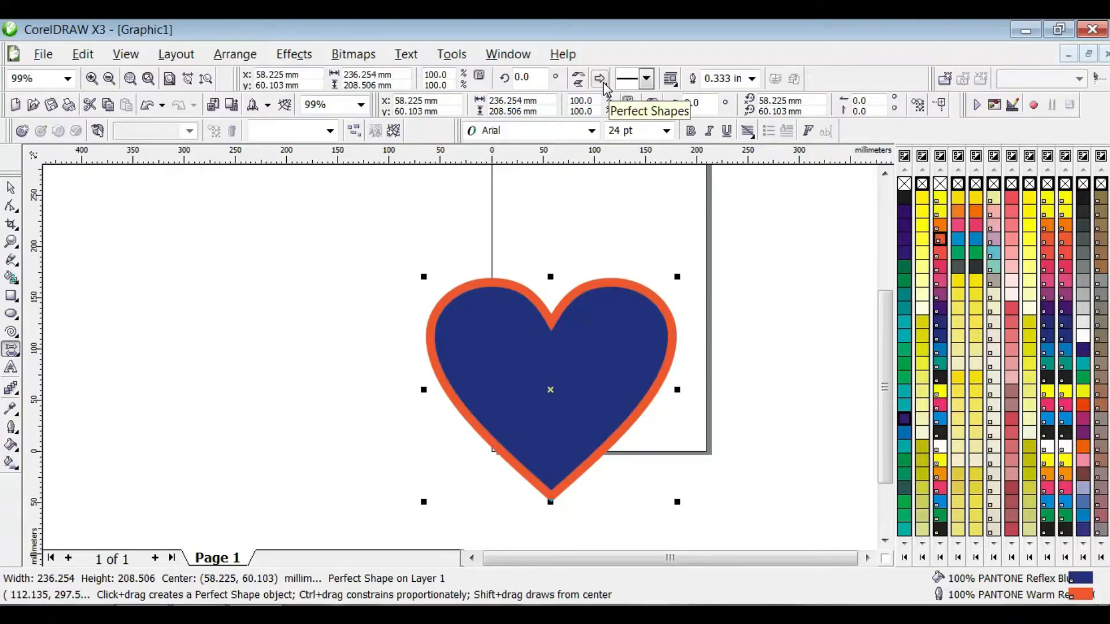
pyautogui.click(600, 79)
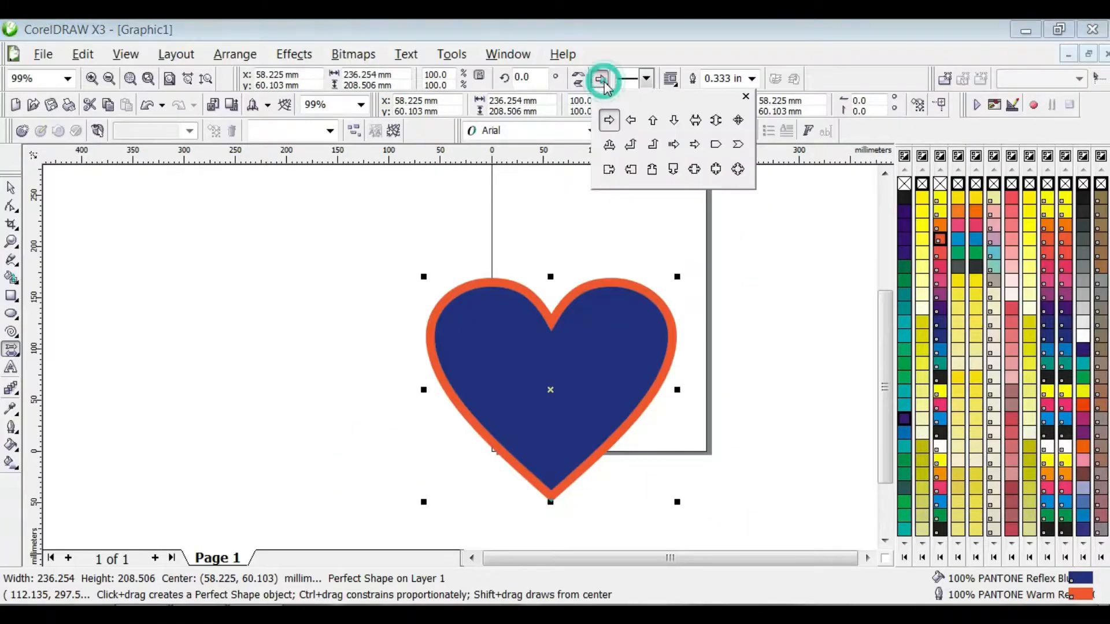
pyautogui.click(653, 123)
pyautogui.moveTo(373, 230); pyautogui.dragTo(440, 338)
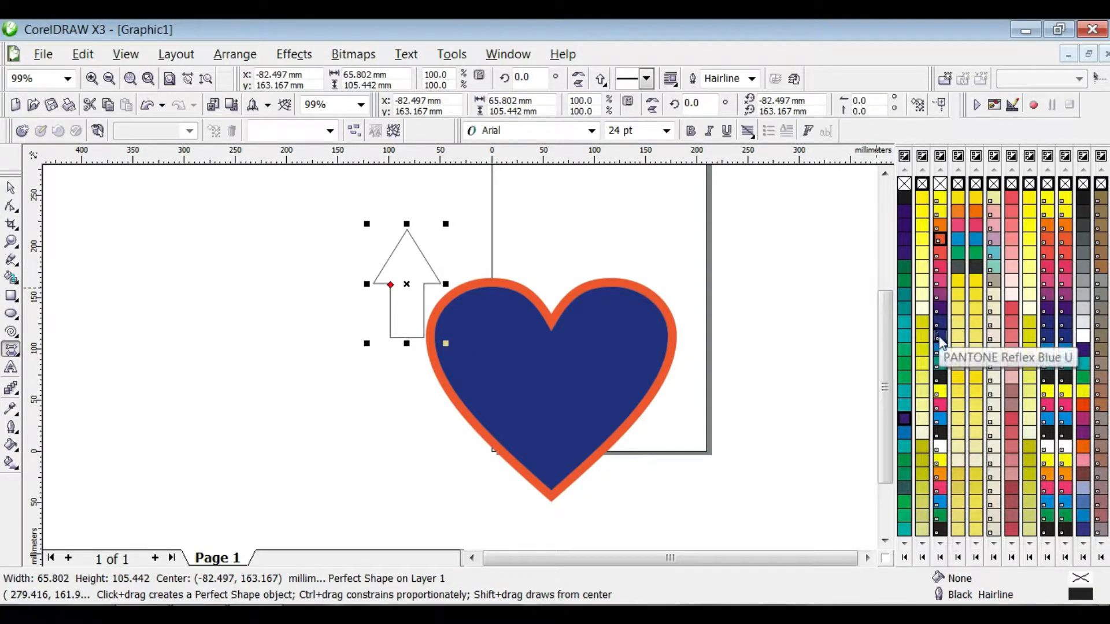
pyautogui.rightClick(904, 419)
pyautogui.click(904, 420)
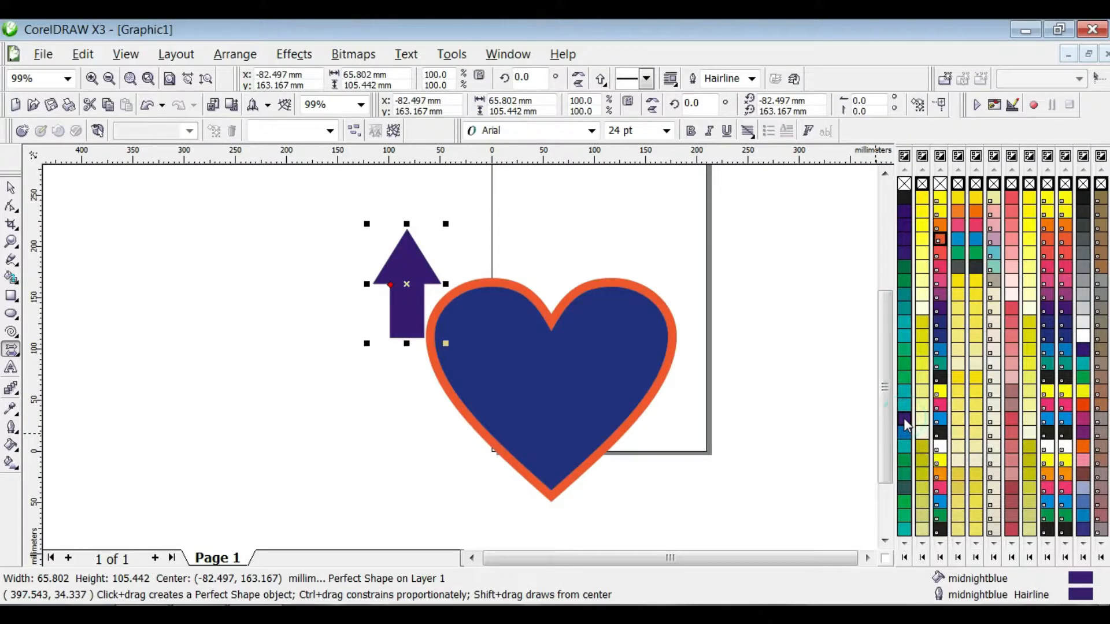
# Step: Rotate the arrow to about 46.3 degrees and place its tail over the heart's upper-left lobe
pyautogui.click(11, 188)
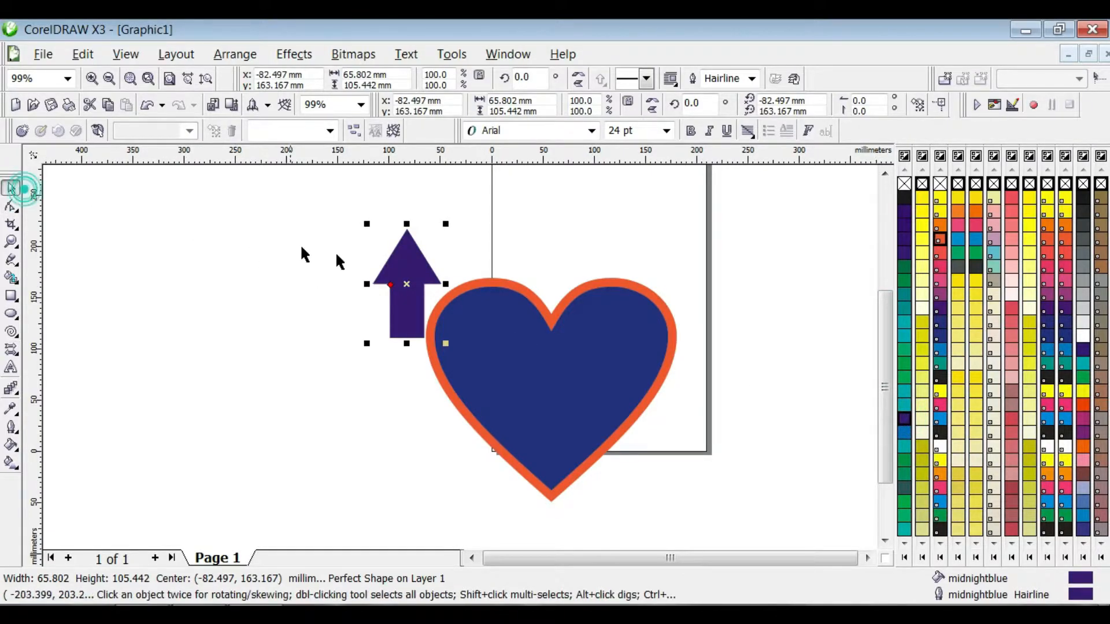
pyautogui.click(398, 269)
pyautogui.moveTo(442, 226); pyautogui.dragTo(388, 218)
pyautogui.moveTo(428, 304); pyautogui.dragTo(452, 305)
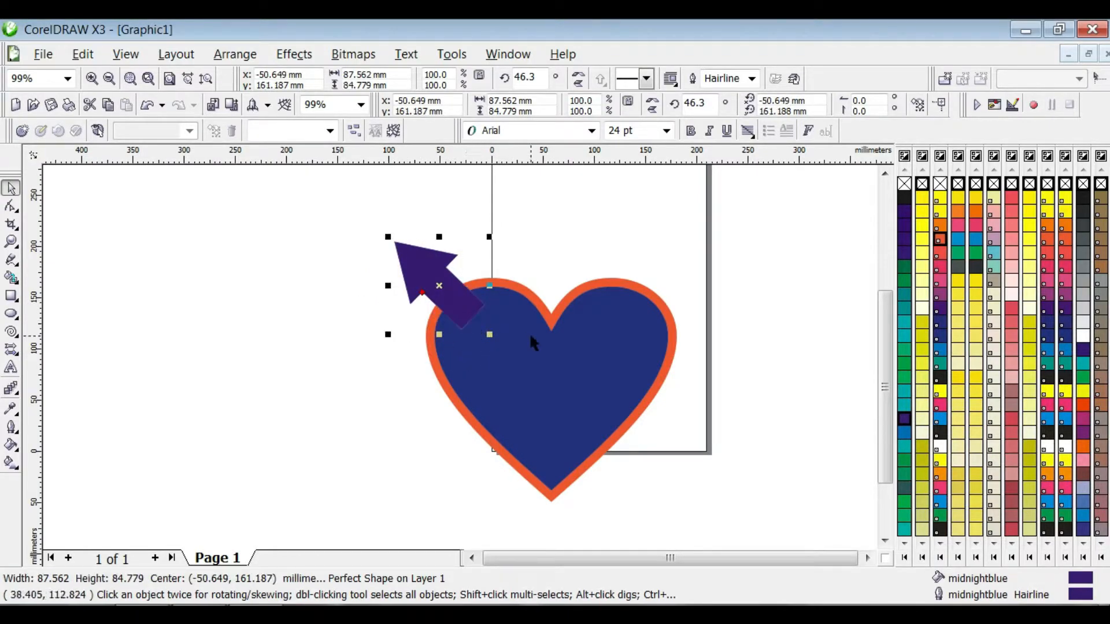
# Step: Recolour the arrow's fill and outline with PANTONE Reflex Blue to match the heart
pyautogui.rightClick(904, 259)
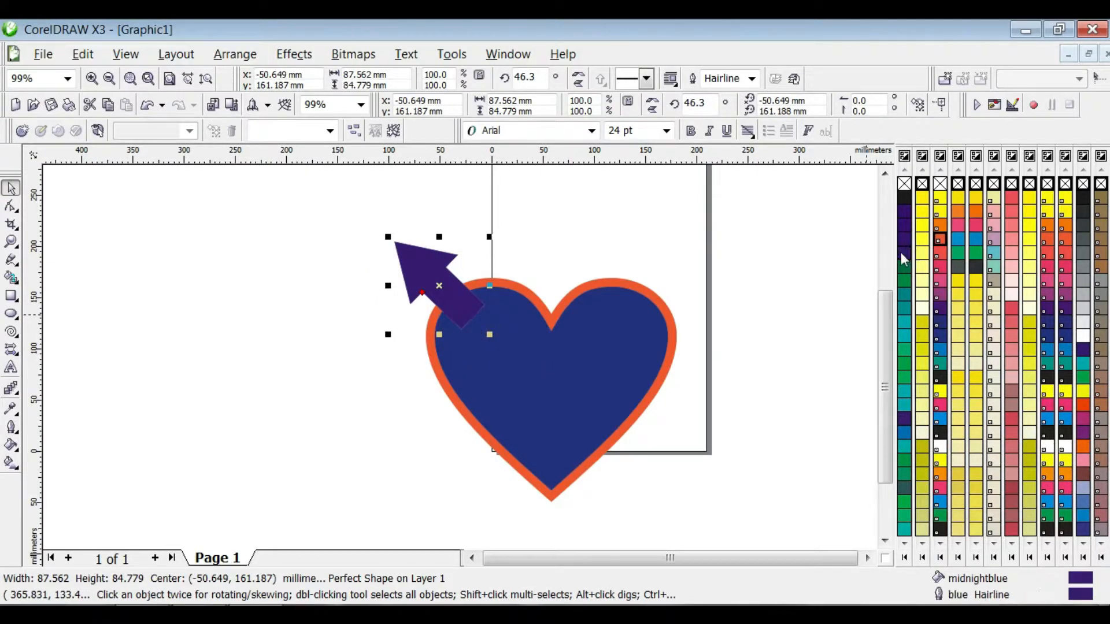
pyautogui.rightClick(941, 341)
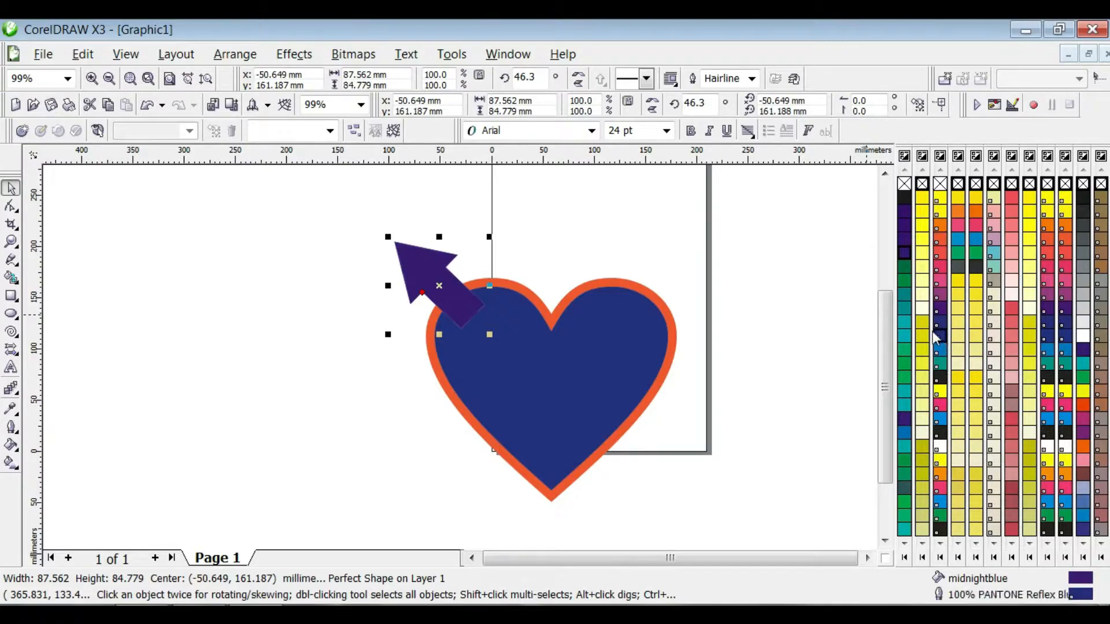
pyautogui.click(941, 338)
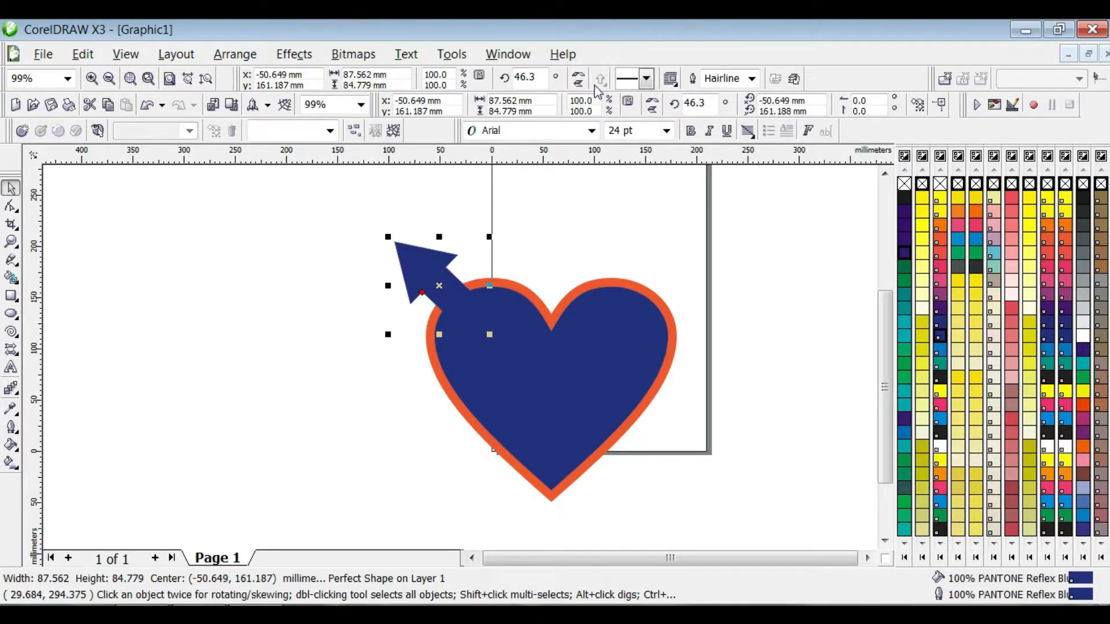
pyautogui.click(16, 352)
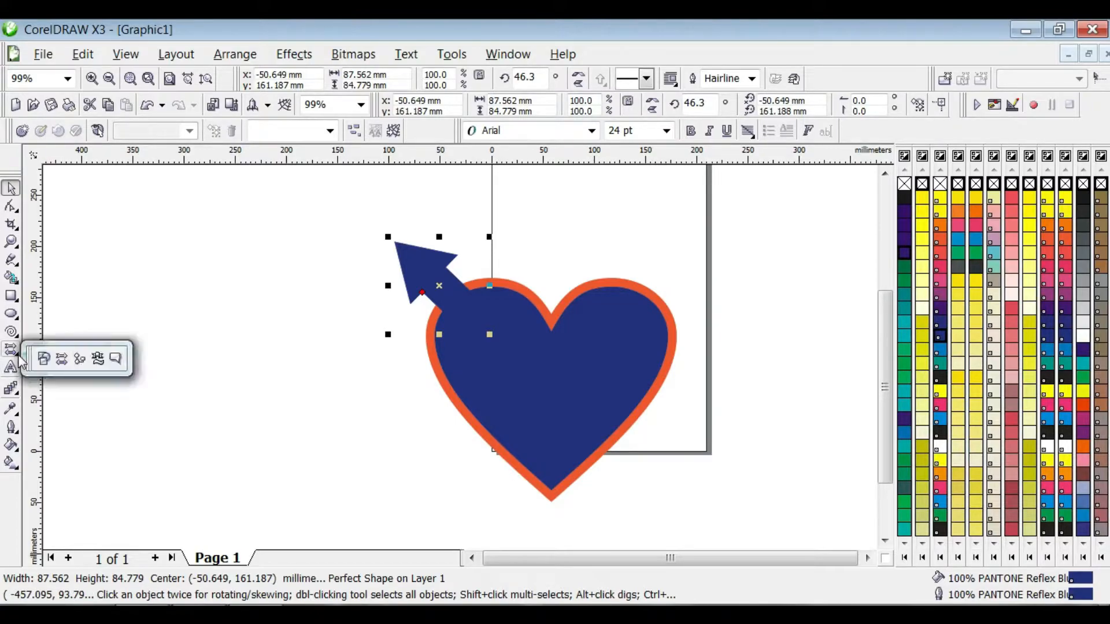
pyautogui.click(67, 359)
pyautogui.click(600, 78)
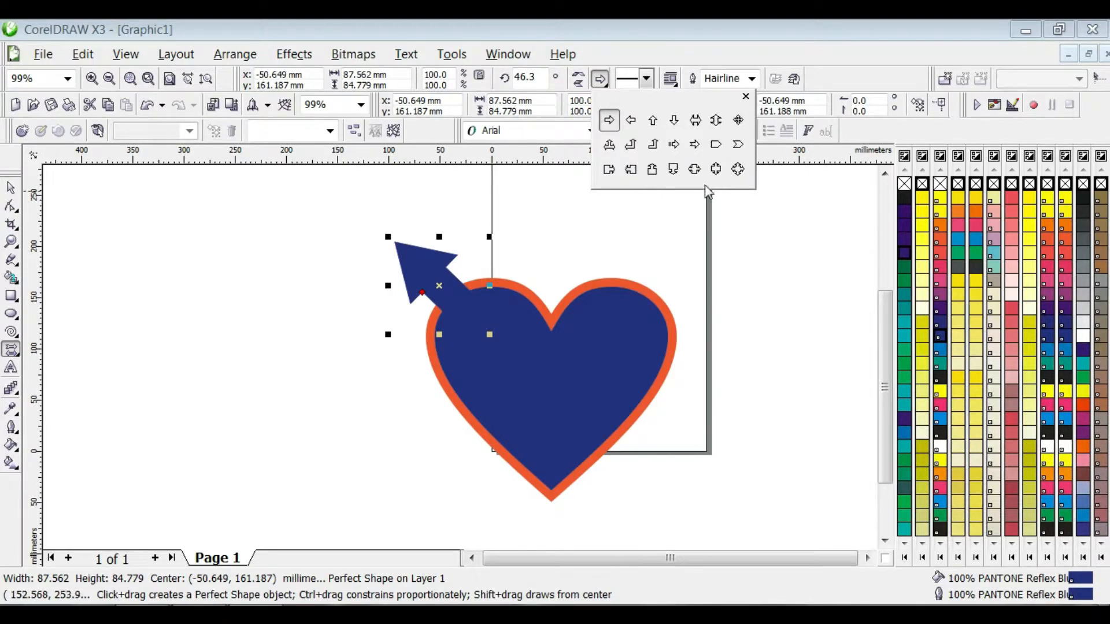
# Step: Draw a wavy flowchart shape about 239 mm wide and 101 mm high to the left of the arrow and fill it blue
pyautogui.click(22, 357)
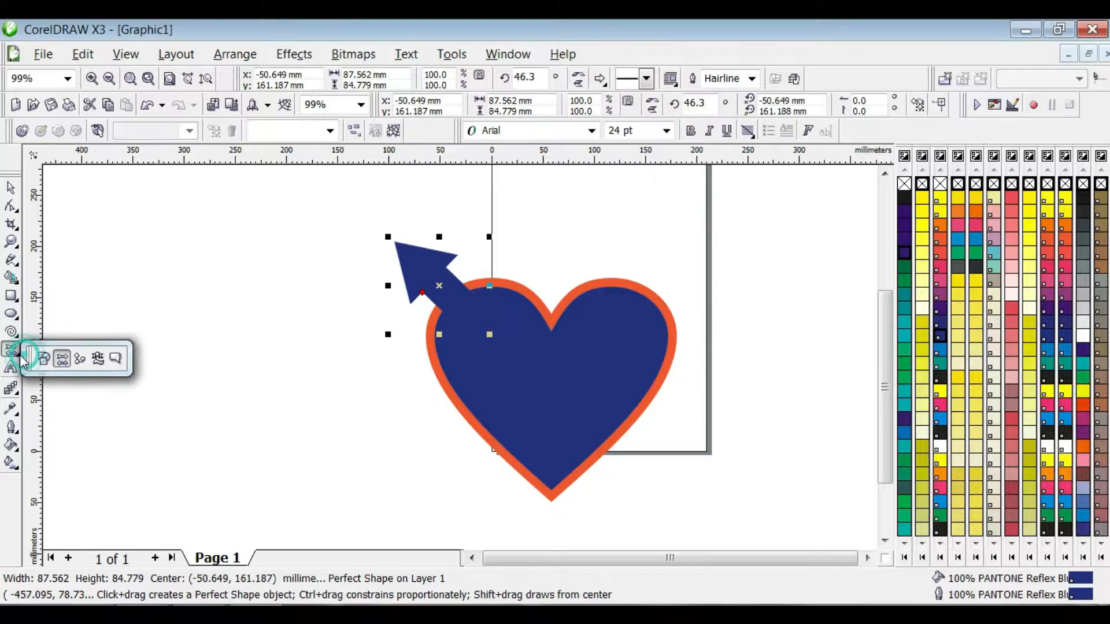
pyautogui.click(81, 359)
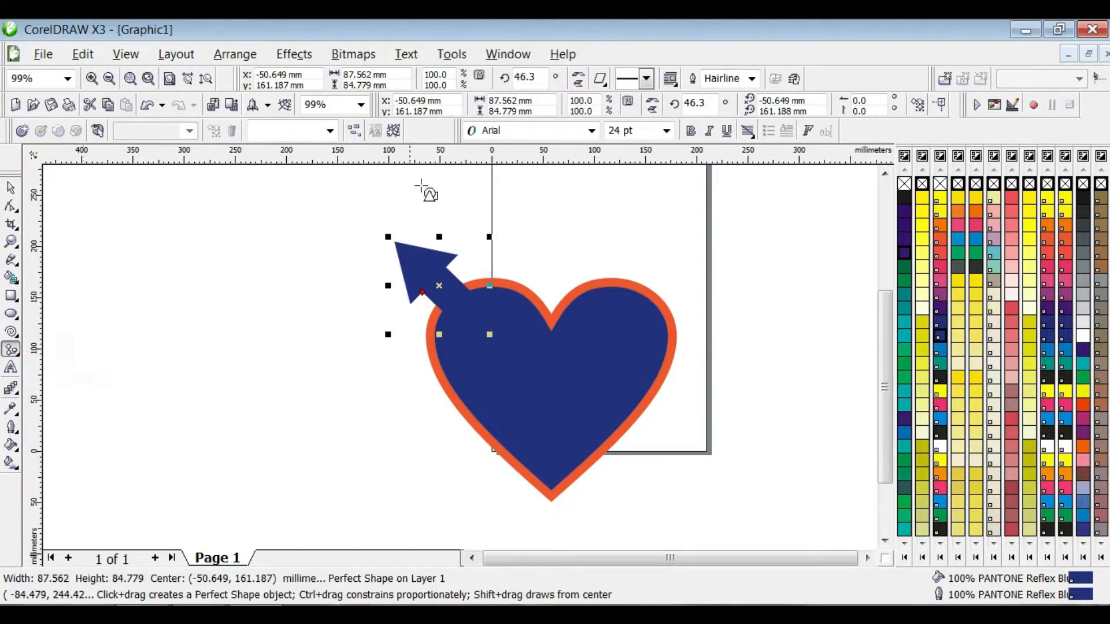
pyautogui.doubleClick(605, 88)
pyautogui.doubleClick(588, 78)
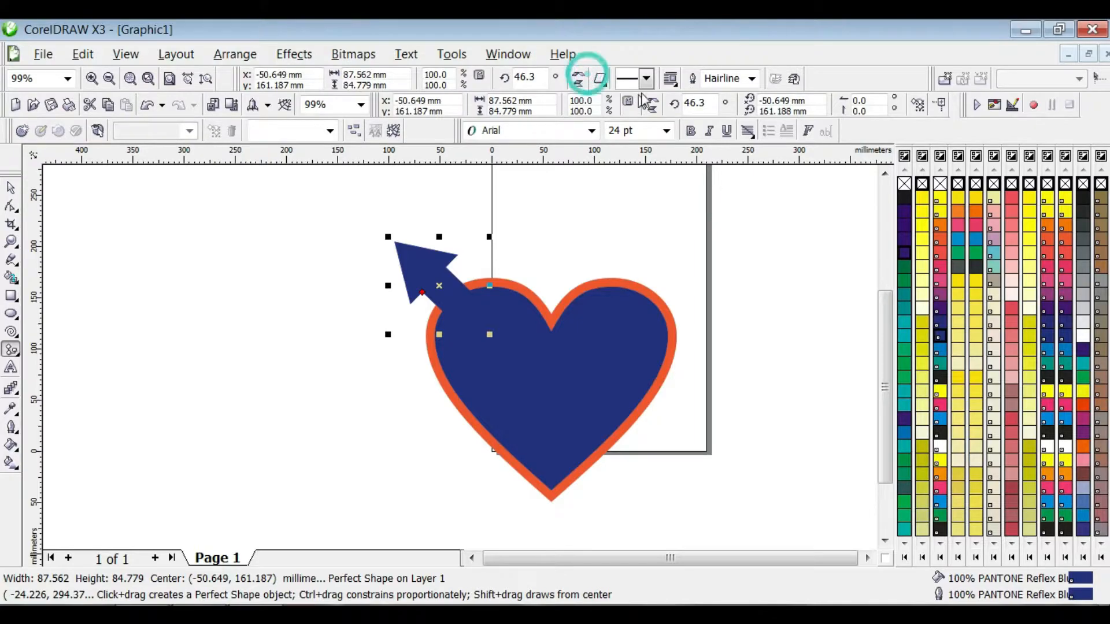
pyautogui.click(600, 78)
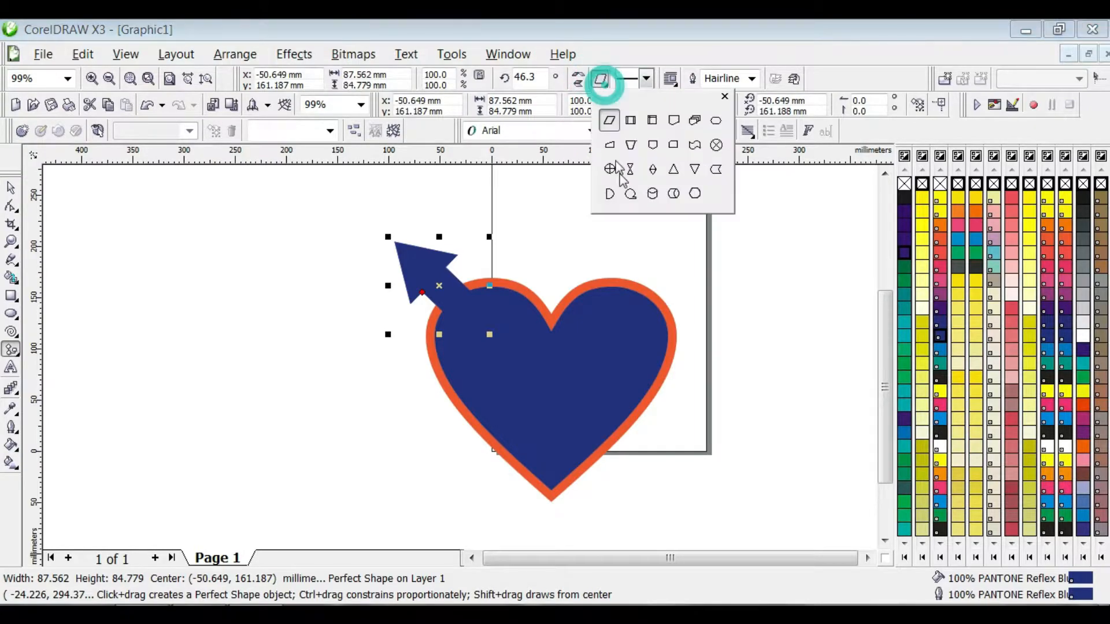
pyautogui.click(695, 145)
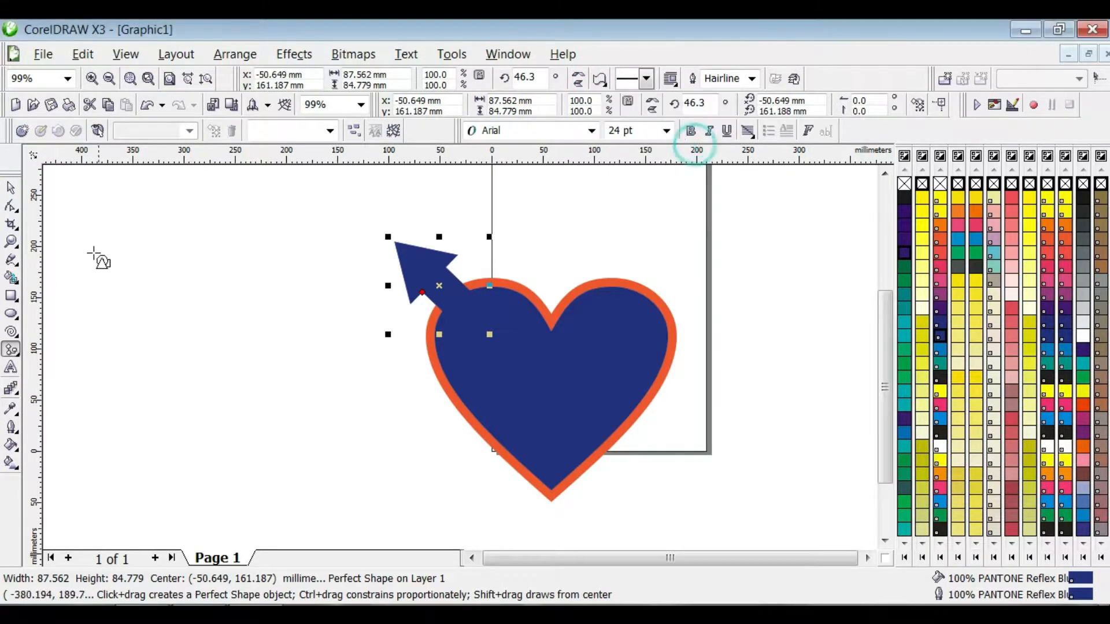
pyautogui.moveTo(121, 244); pyautogui.dragTo(368, 348)
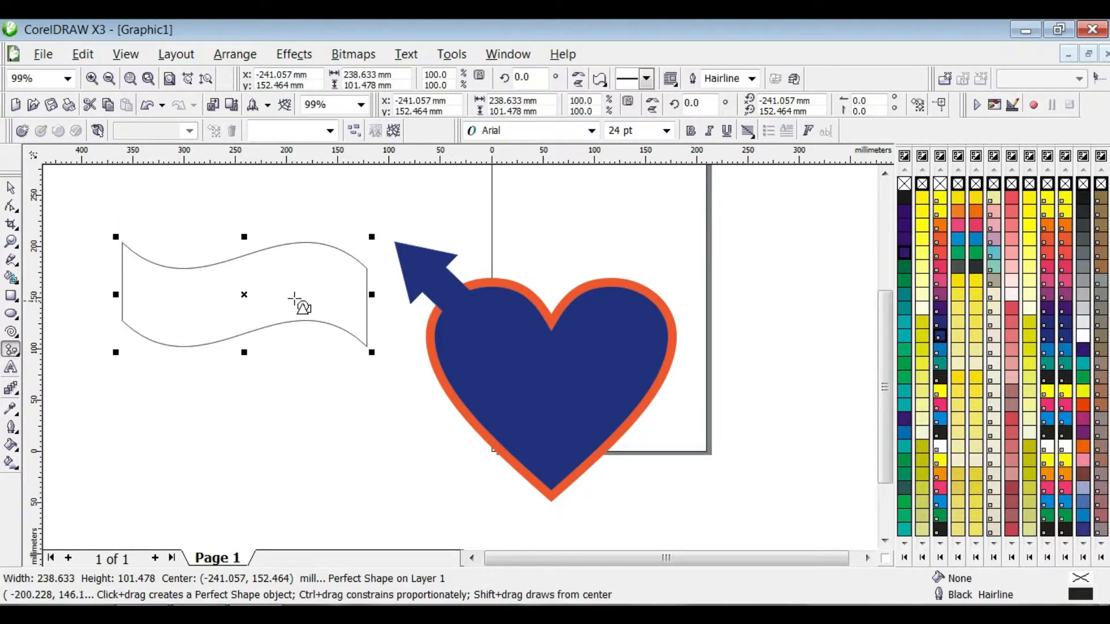
pyautogui.click(905, 253)
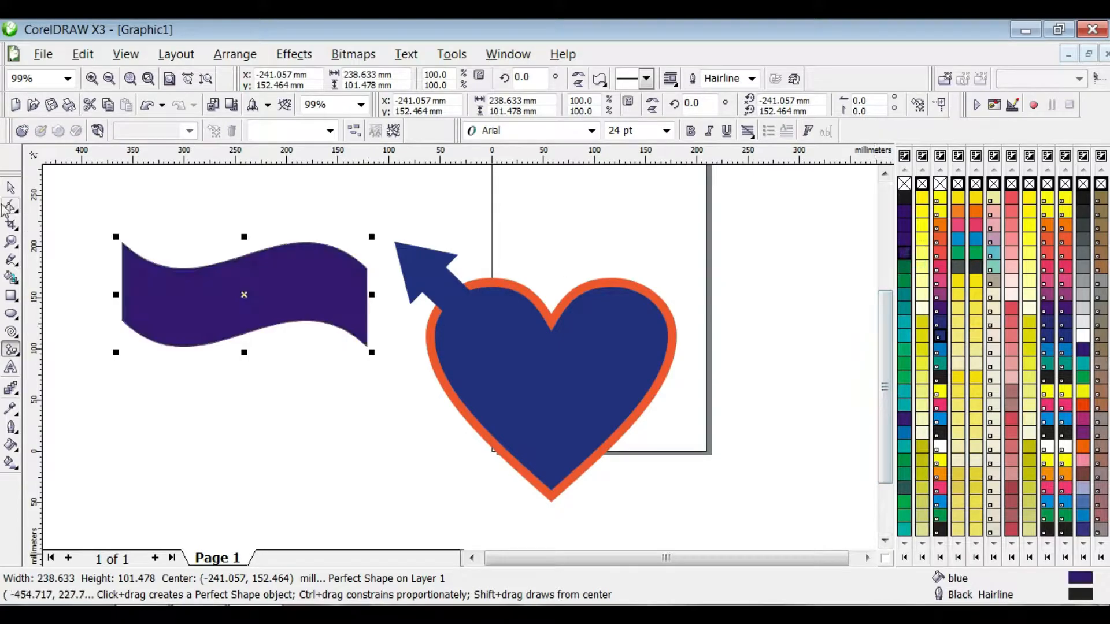
# Step: Move the heart and arrow to the page's right side and shift the wavy shape onto the page's left edge
pyautogui.click(12, 188)
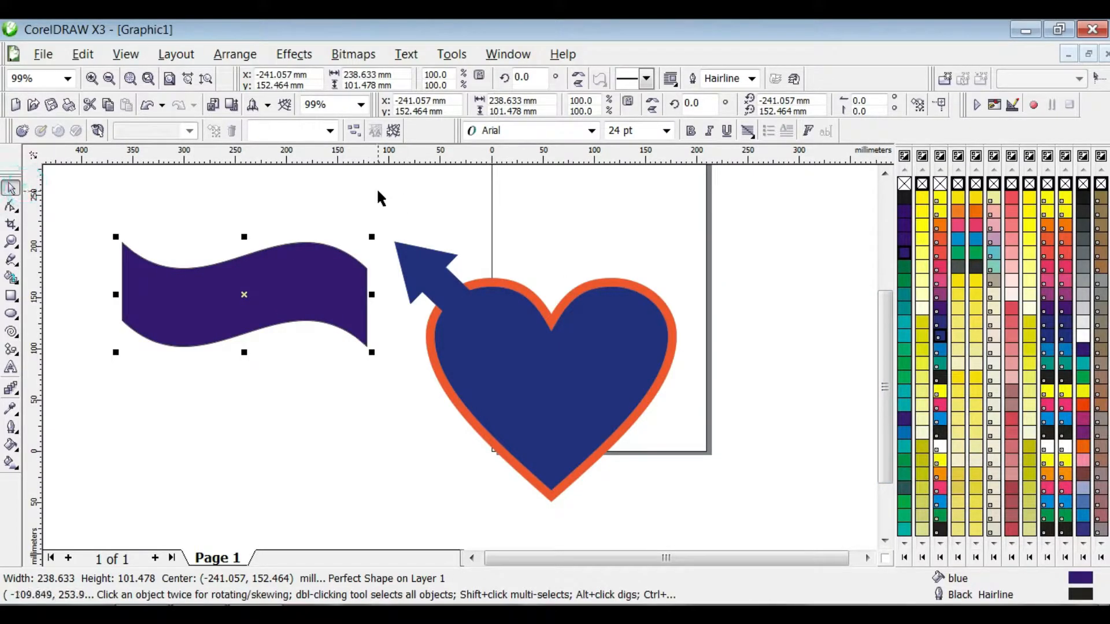
pyautogui.click(577, 80)
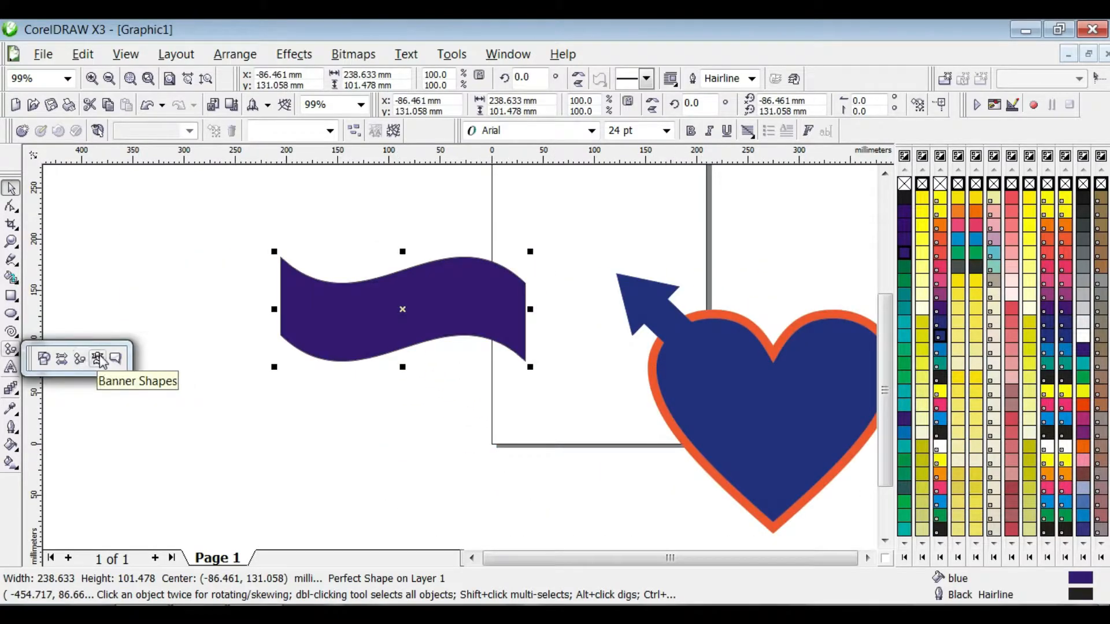
# Step: Draw a folded ribbon banner about 244 mm wide and 58 mm high above the wavy shape and fill it lime
pyautogui.click(97, 359)
pyautogui.click(601, 80)
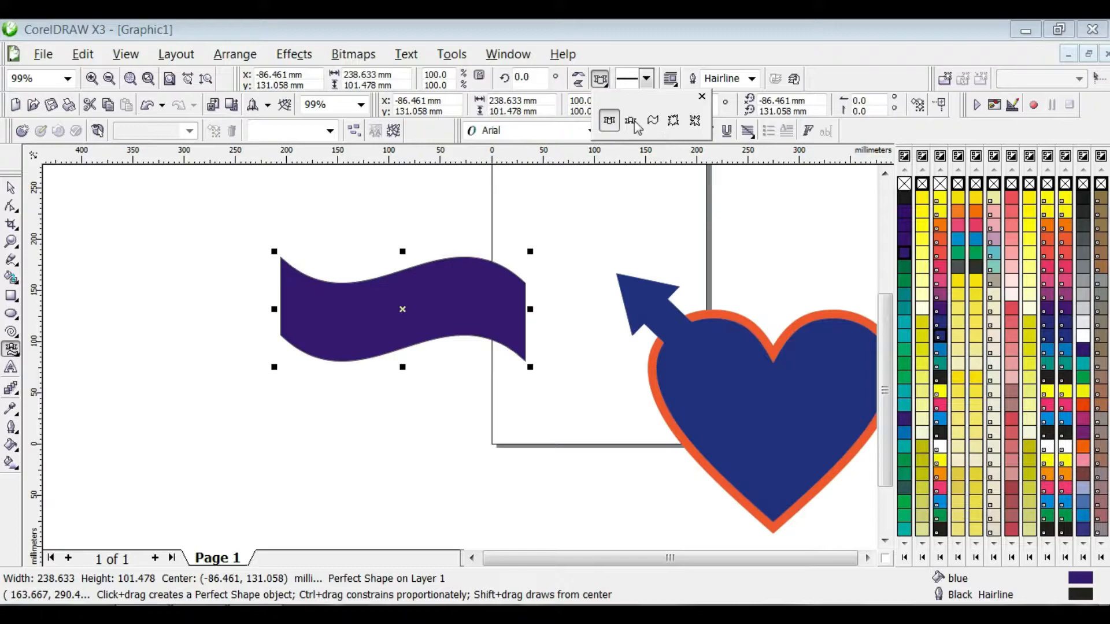
pyautogui.click(631, 120)
pyautogui.moveTo(183, 191); pyautogui.dragTo(436, 252)
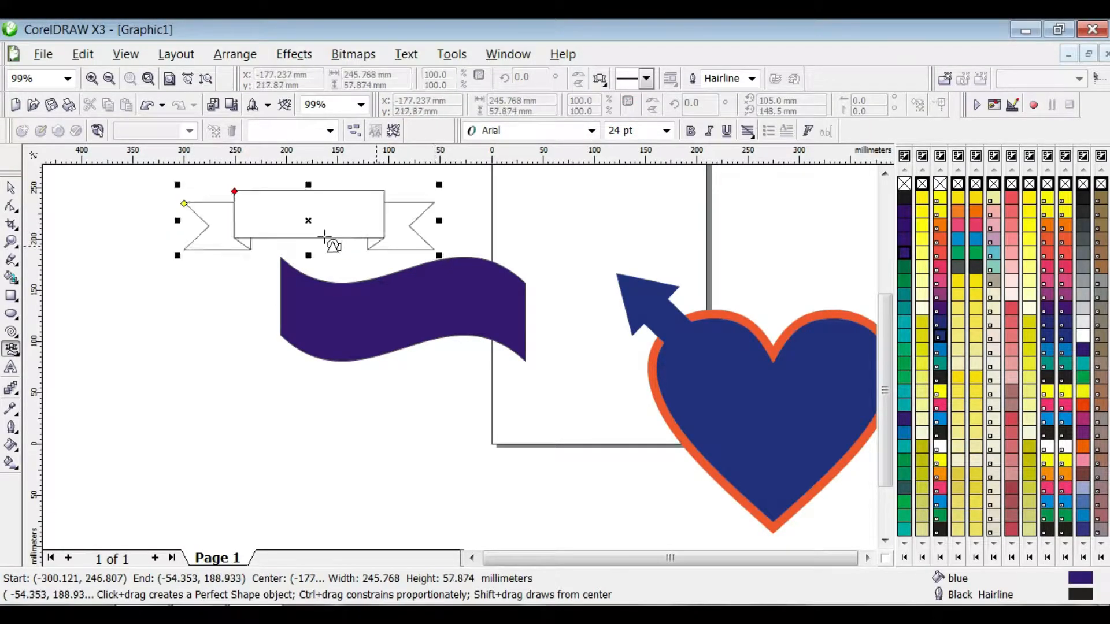
pyautogui.click(904, 363)
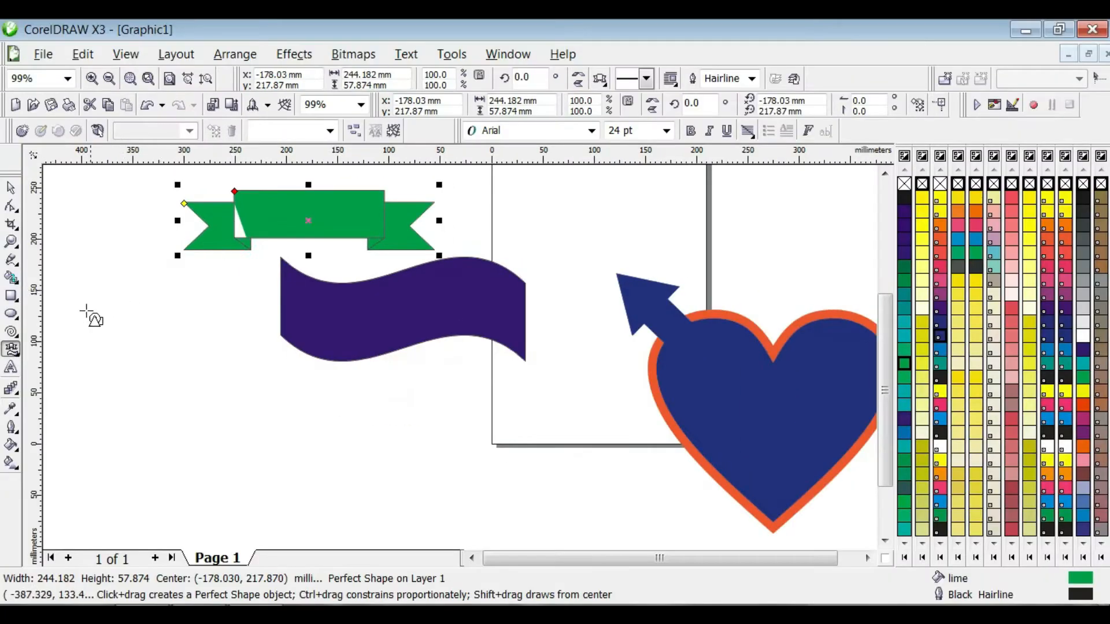
# Step: Smart-fill the banner's centre panel, including its unfilled sliver, with Spring Green
pyautogui.click(18, 283)
pyautogui.click(36, 281)
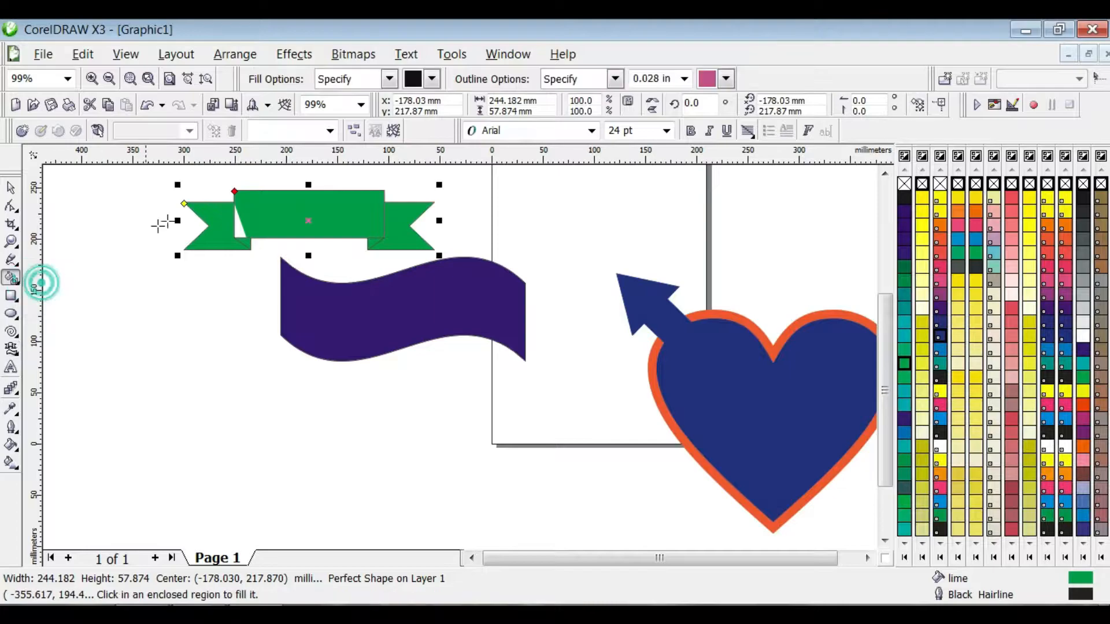
pyautogui.click(432, 78)
pyautogui.scroll(5, 471, 185)
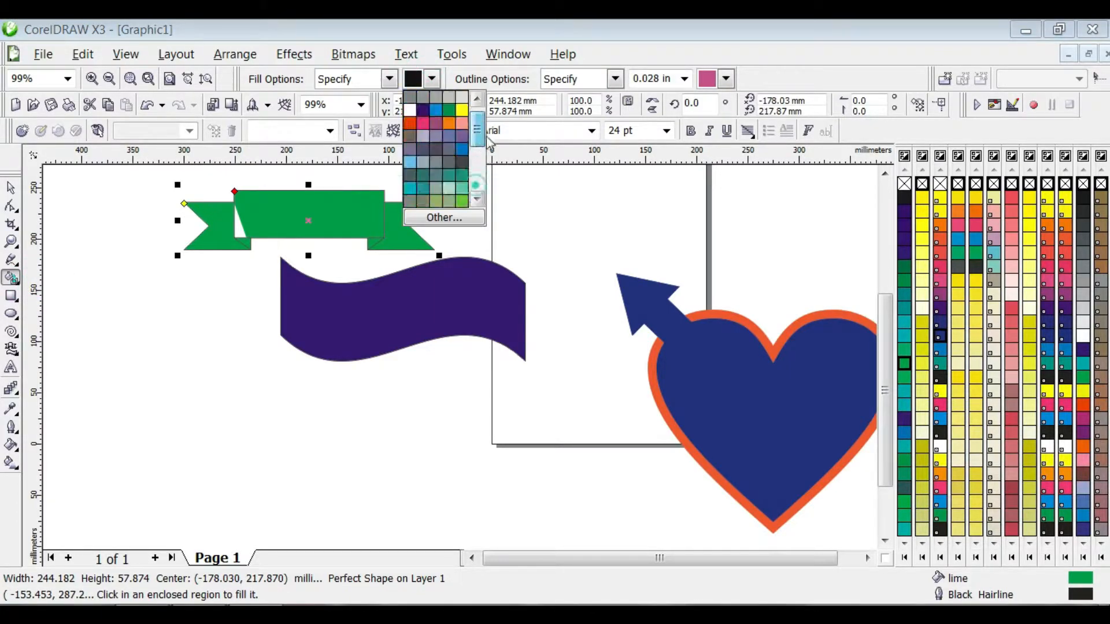
pyautogui.click(462, 189)
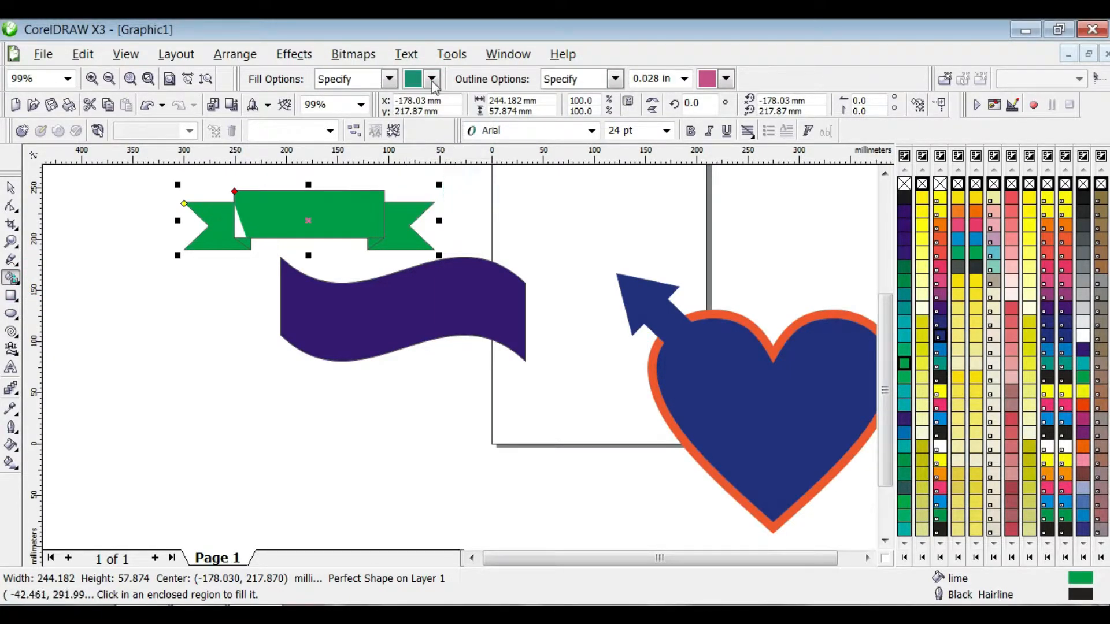
pyautogui.click(238, 230)
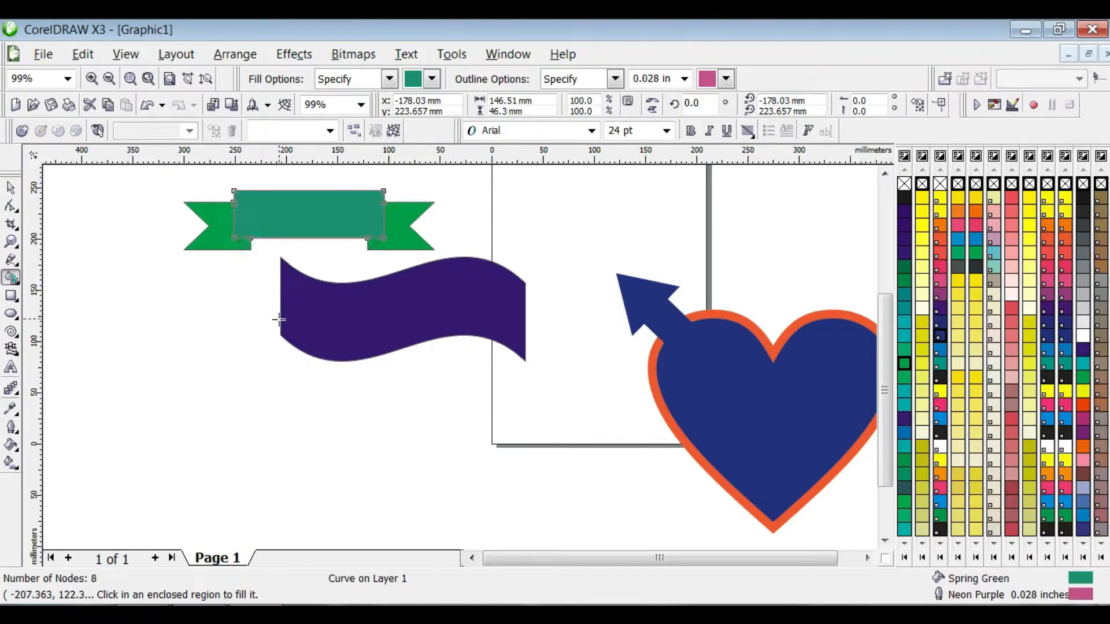
# Step: Add 48 pt artistic text reading "Lbsti" in the empty area below the wavy shape
pyautogui.click(12, 188)
pyautogui.click(122, 277)
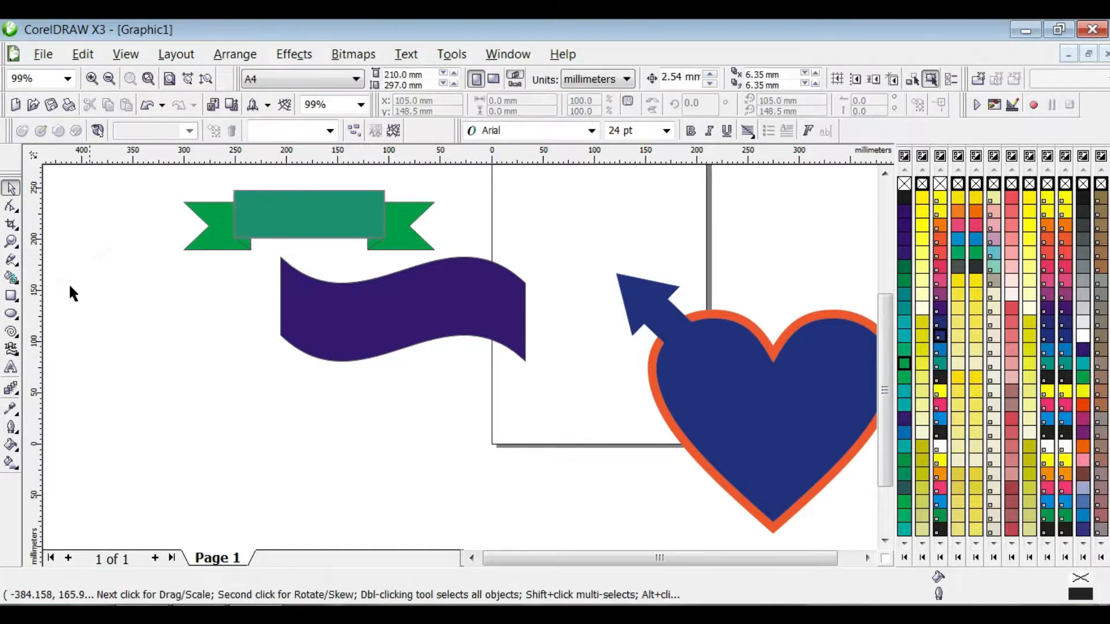
pyautogui.click(21, 367)
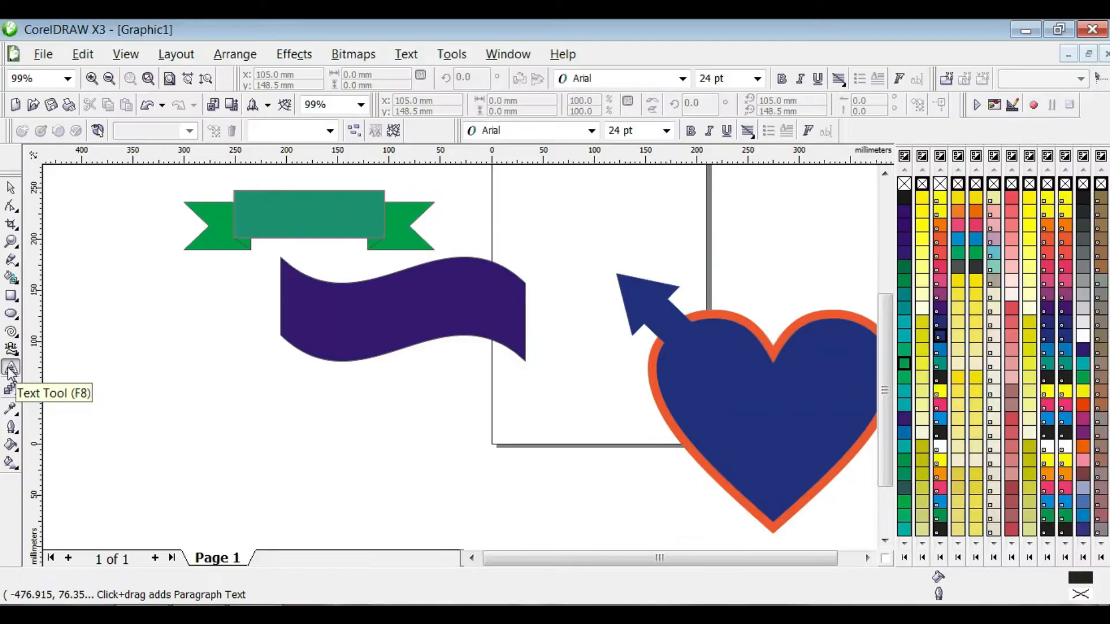
pyautogui.click(13, 369)
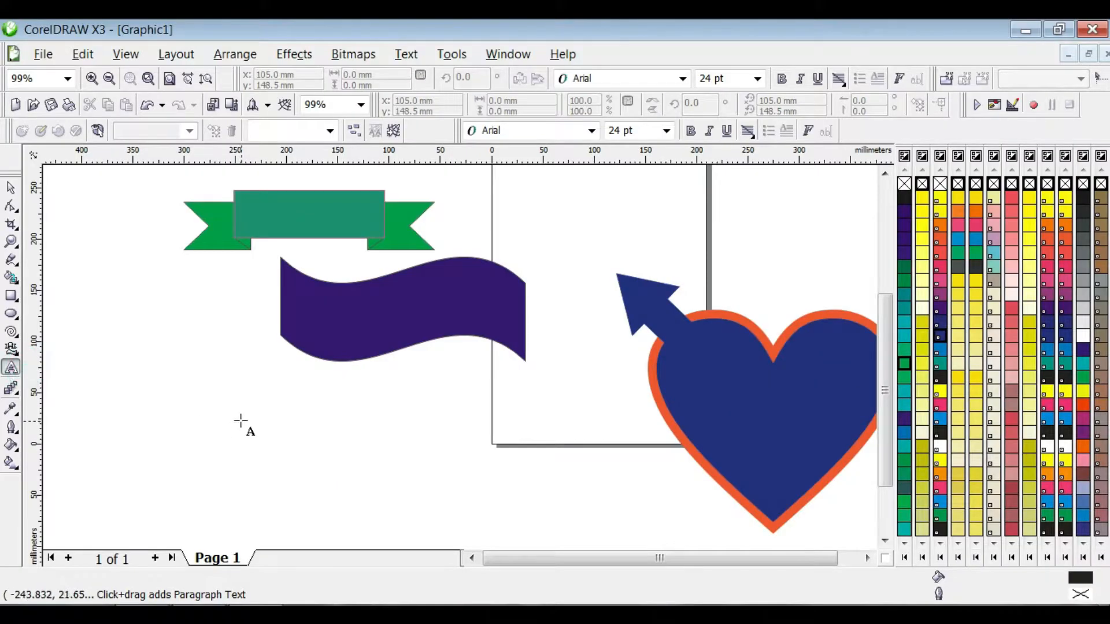
pyautogui.click(235, 418)
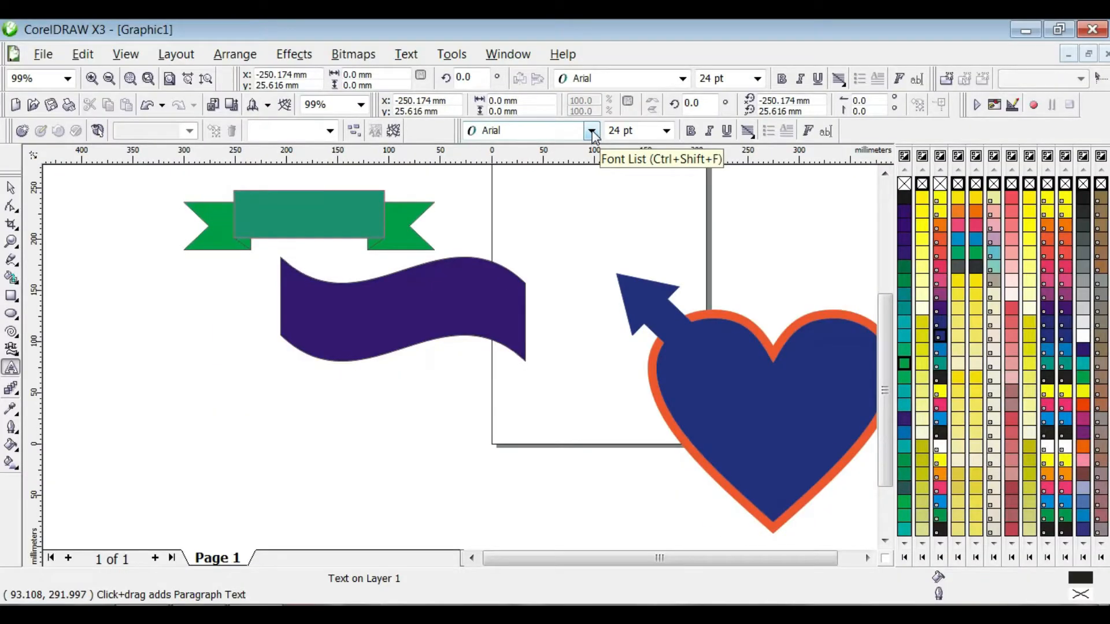
pyautogui.click(591, 128)
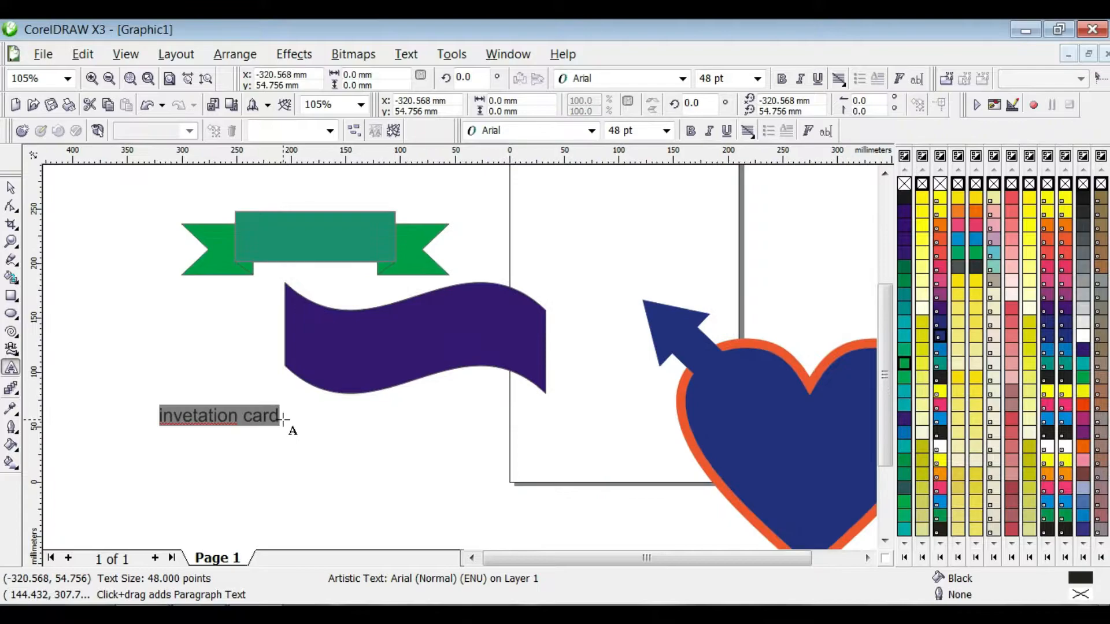
pyautogui.write('Lbsti')
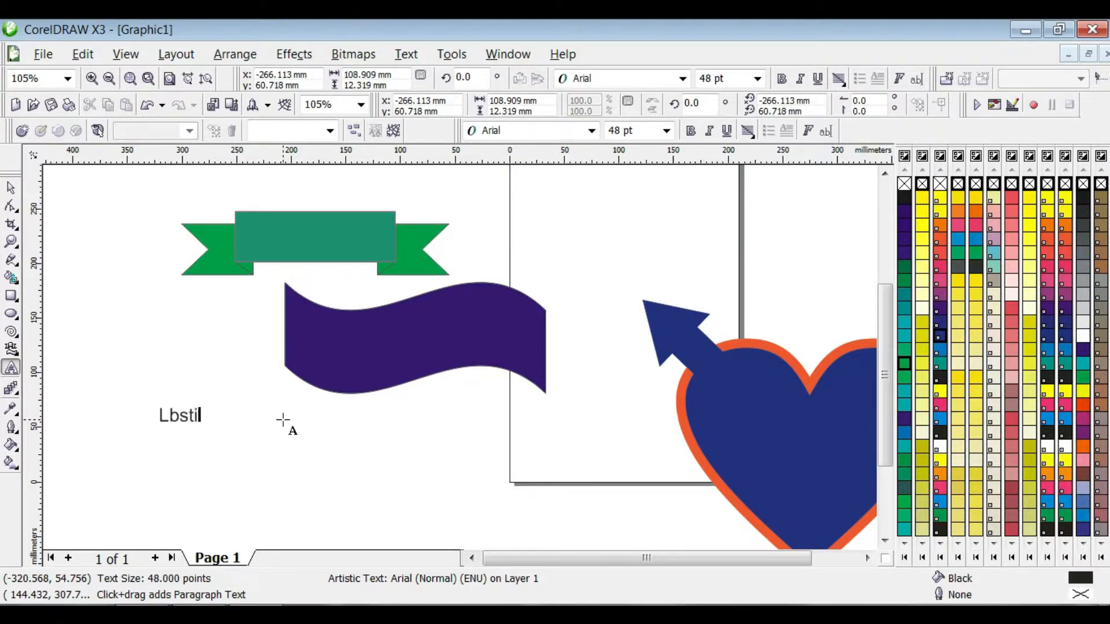
# Step: Format the whole "Lbsti" text as bold, italic and underlined
pyautogui.hotkey('ctrl', 'a')
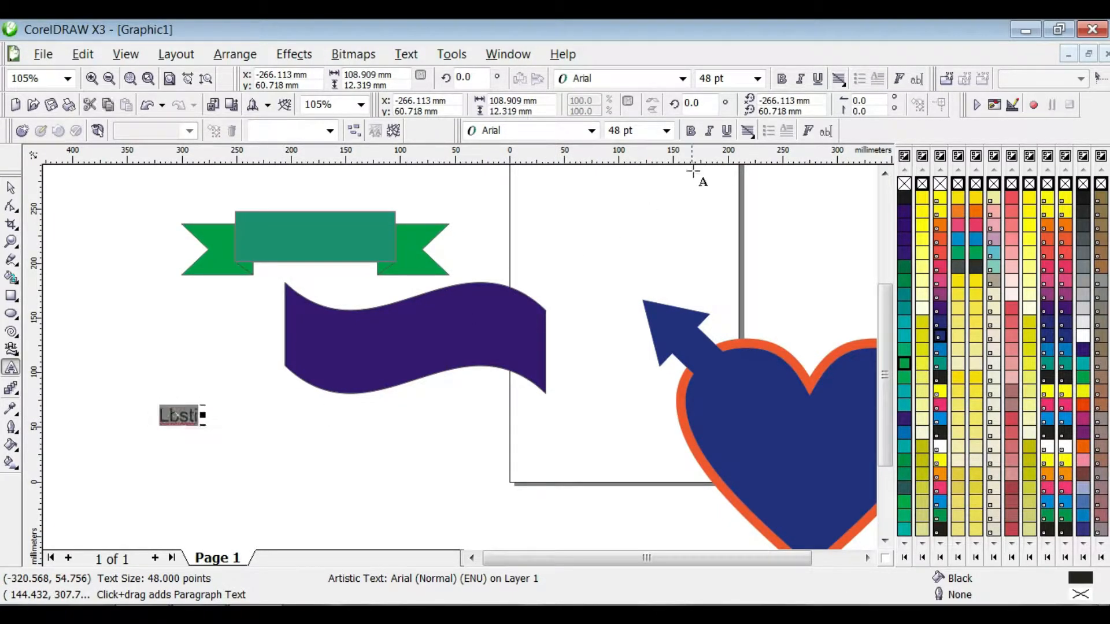
pyautogui.click(692, 133)
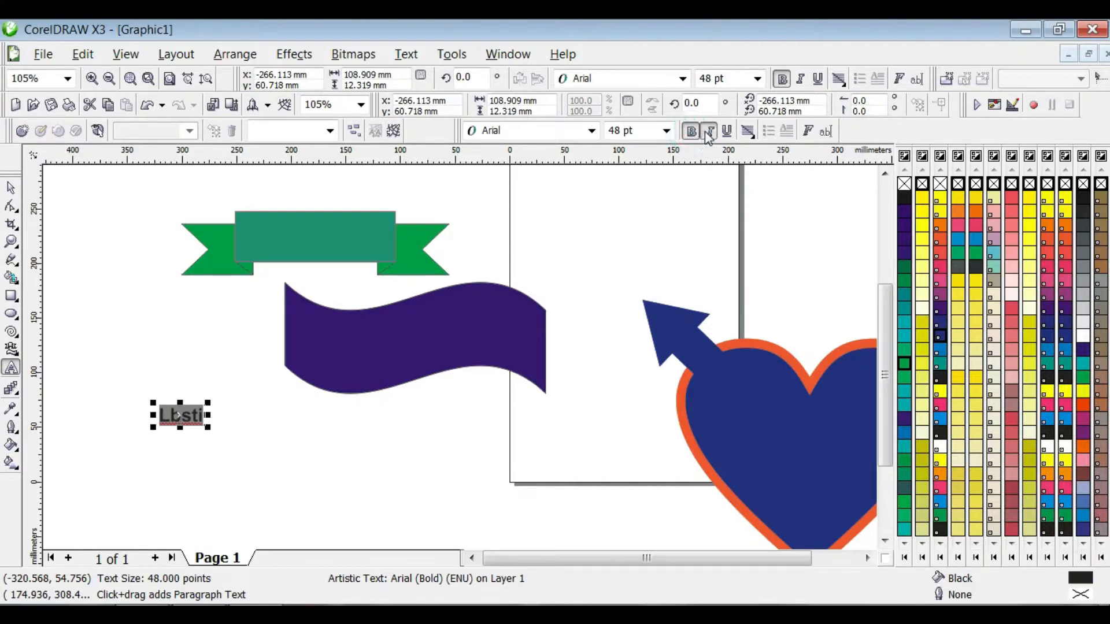
pyautogui.click(709, 131)
pyautogui.click(727, 131)
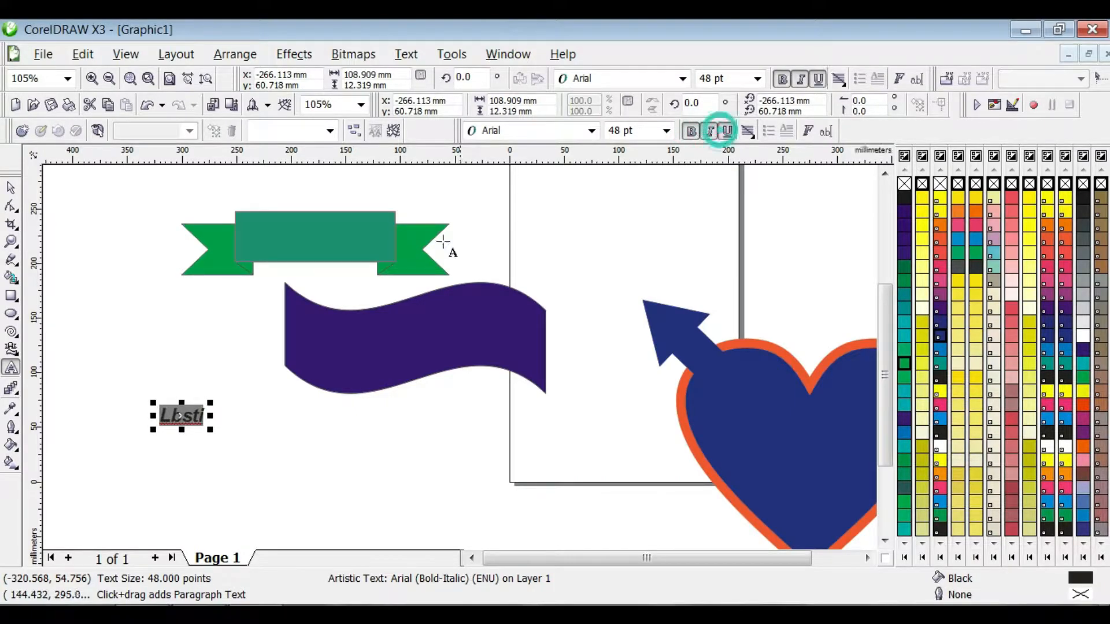
# Step: Enlarge the "Lbsti" text, move it onto the banner's centre panel and stretch it to about 118 mm wide and 30 mm high
pyautogui.click(10, 189)
pyautogui.moveTo(210, 429); pyautogui.dragTo(288, 438)
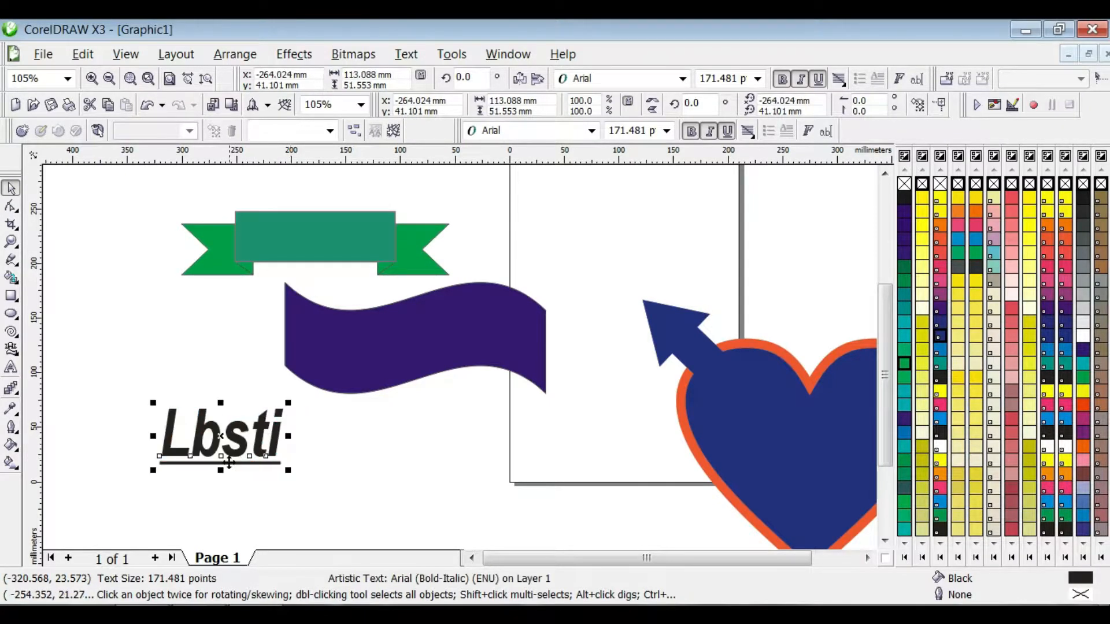
pyautogui.moveTo(220, 471); pyautogui.dragTo(306, 259)
pyautogui.moveTo(376, 233); pyautogui.dragTo(382, 233)
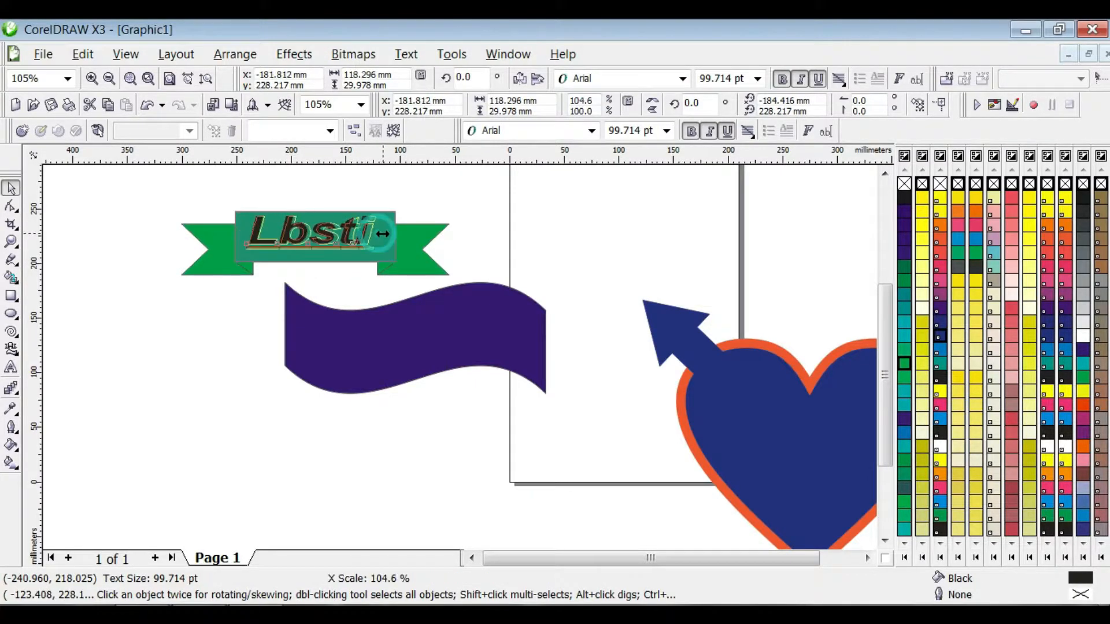
# Step: Fill the "Lbsti" text with yellow PANTONE DE 1-5 C and give it a thin dark blue outline
pyautogui.click(923, 254)
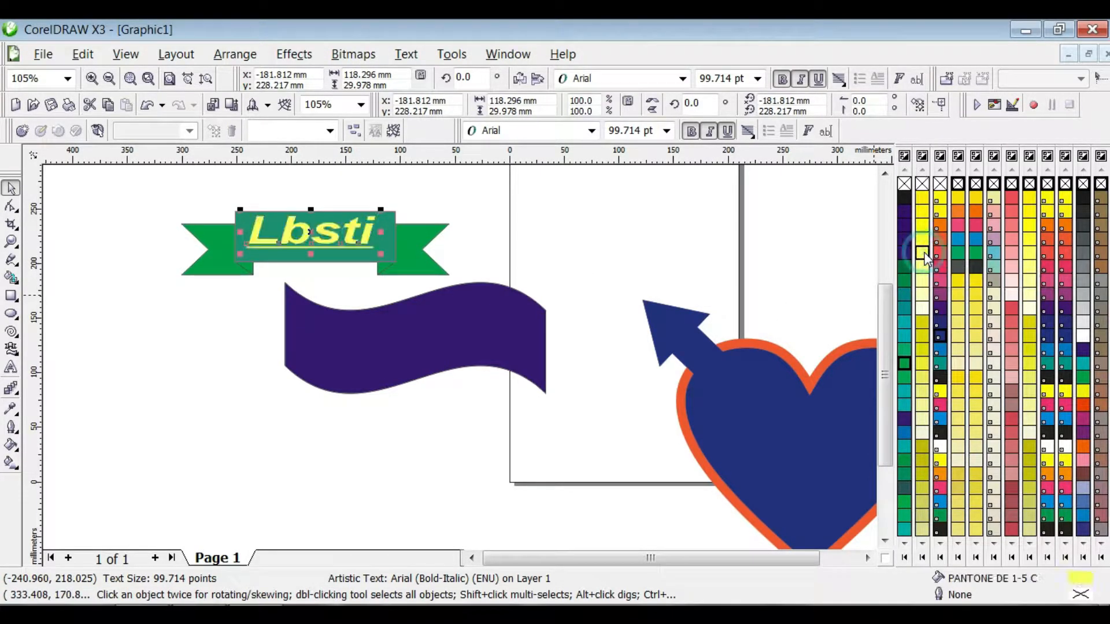
pyautogui.rightClick(905, 255)
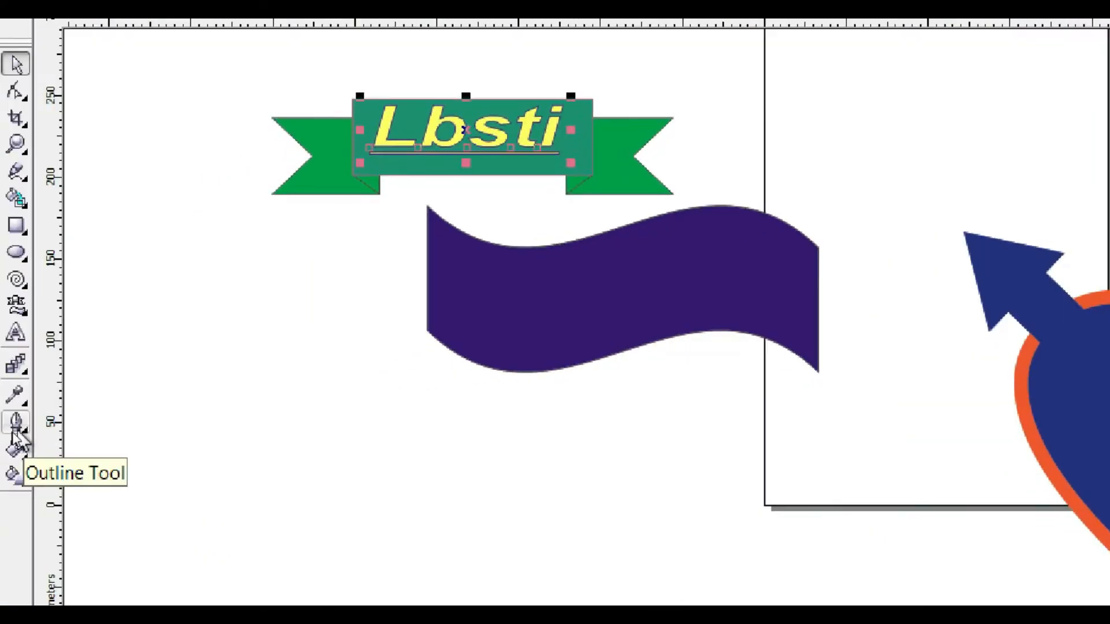
pyautogui.click(11, 426)
pyautogui.click(154, 435)
pyautogui.click(187, 437)
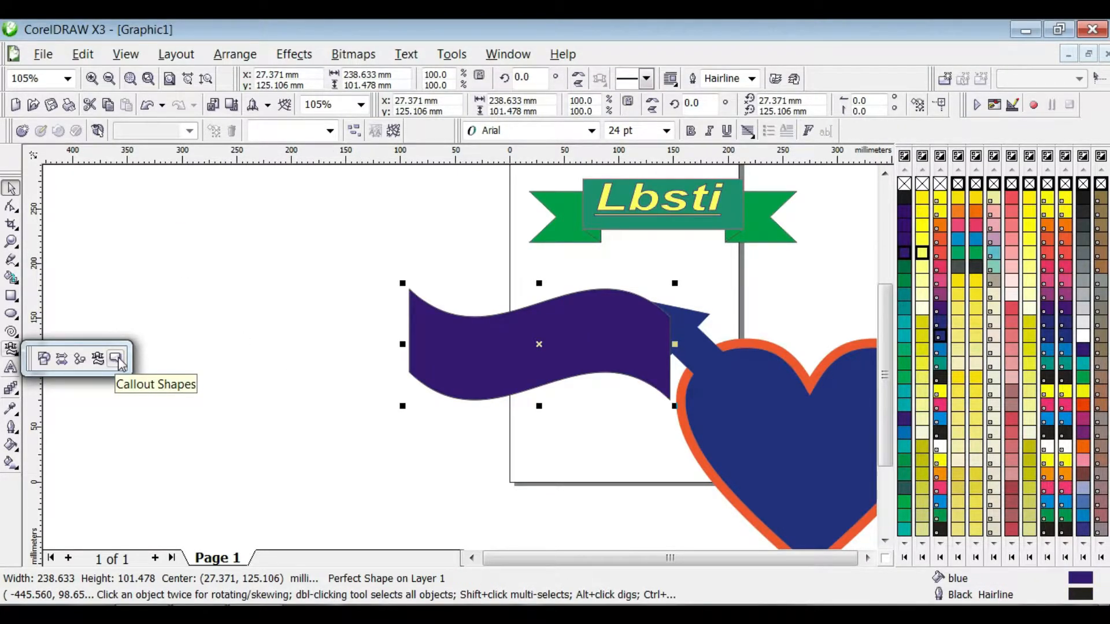
# Step: Draw a cloud-shaped thought callout about 116 mm wide and 114 mm high, just above the wavy shape's left end
pyautogui.click(117, 360)
pyautogui.click(600, 80)
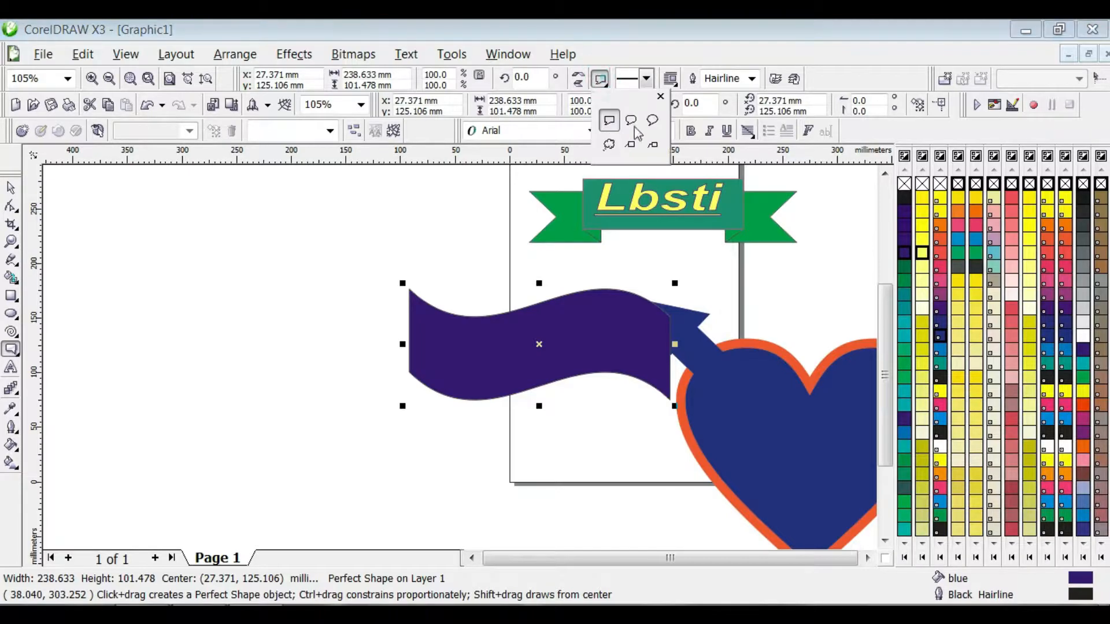
pyautogui.click(609, 144)
pyautogui.moveTo(300, 334); pyautogui.dragTo(440, 198)
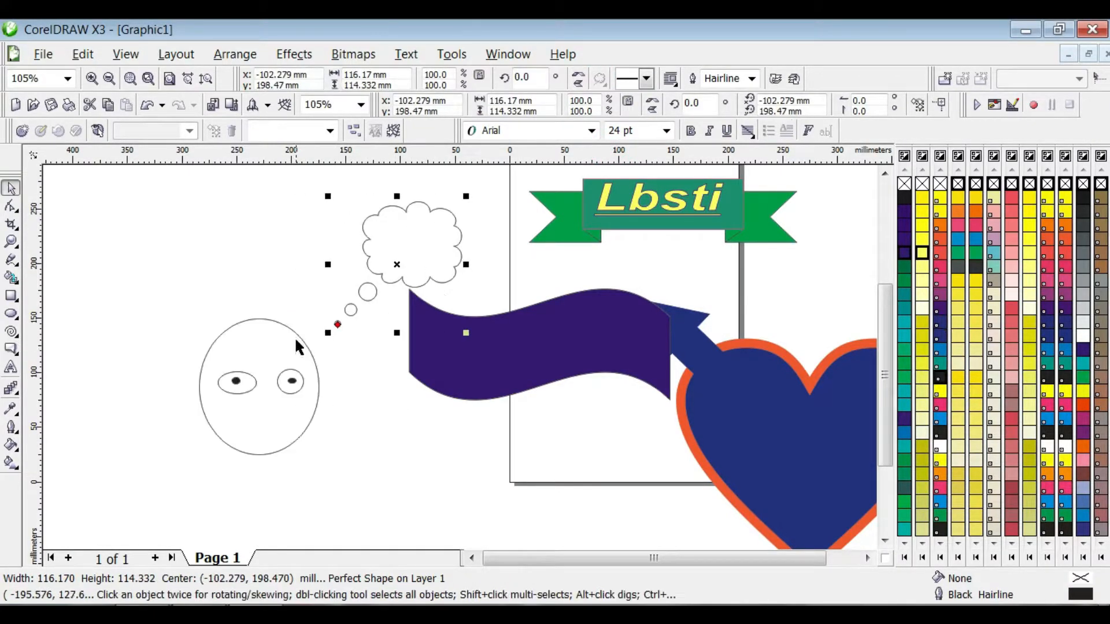
pyautogui.click(297, 337)
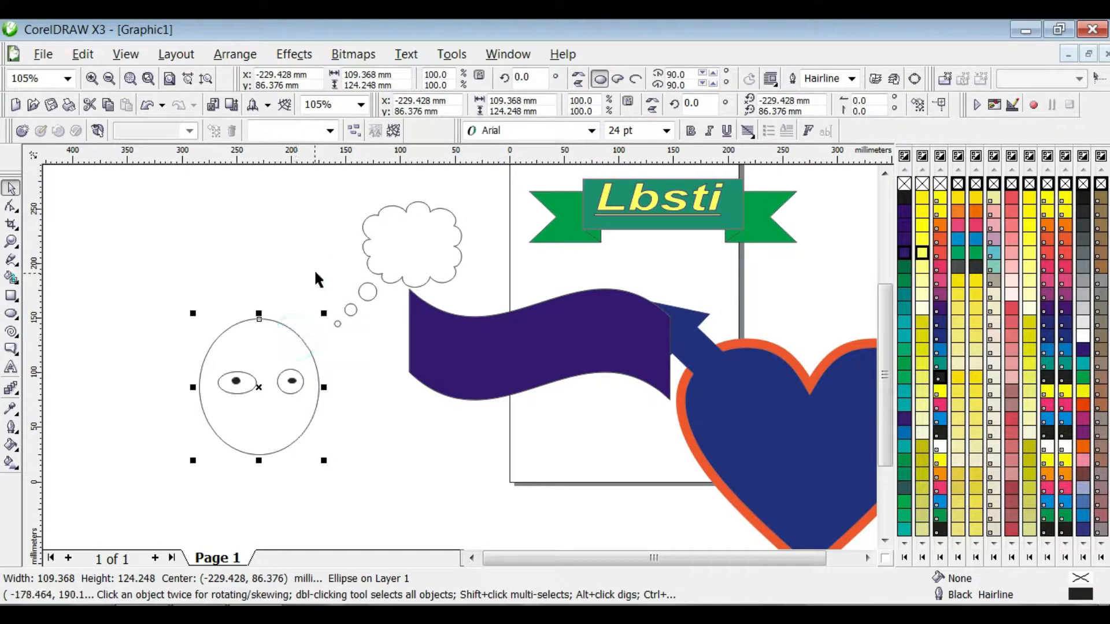
pyautogui.click(402, 211)
pyautogui.moveTo(329, 179); pyautogui.dragTo(501, 395)
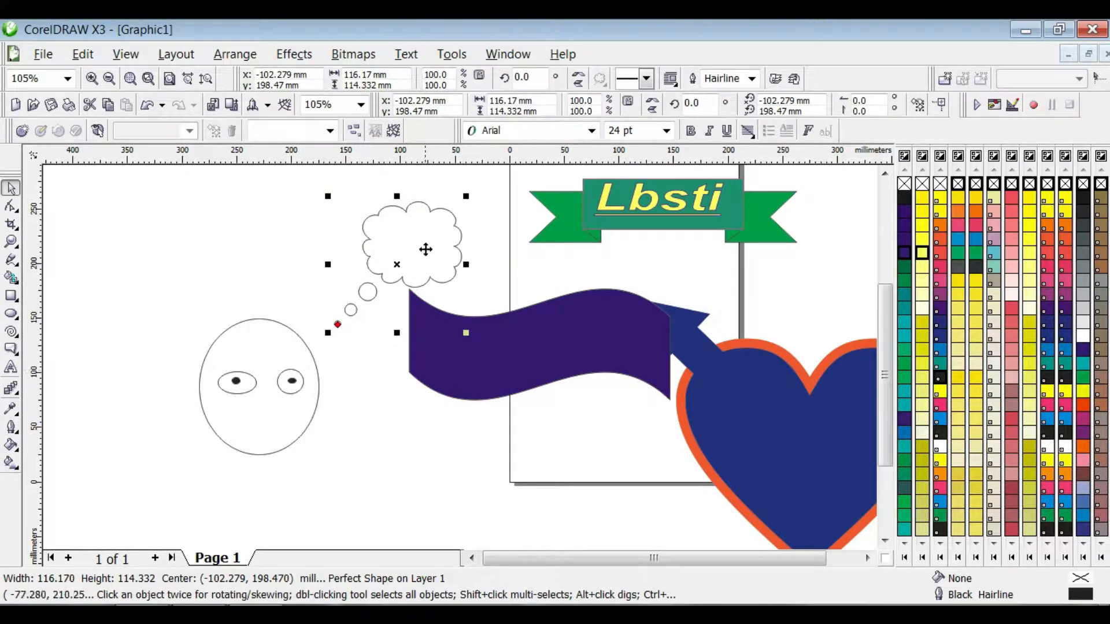
pyautogui.click(318, 248)
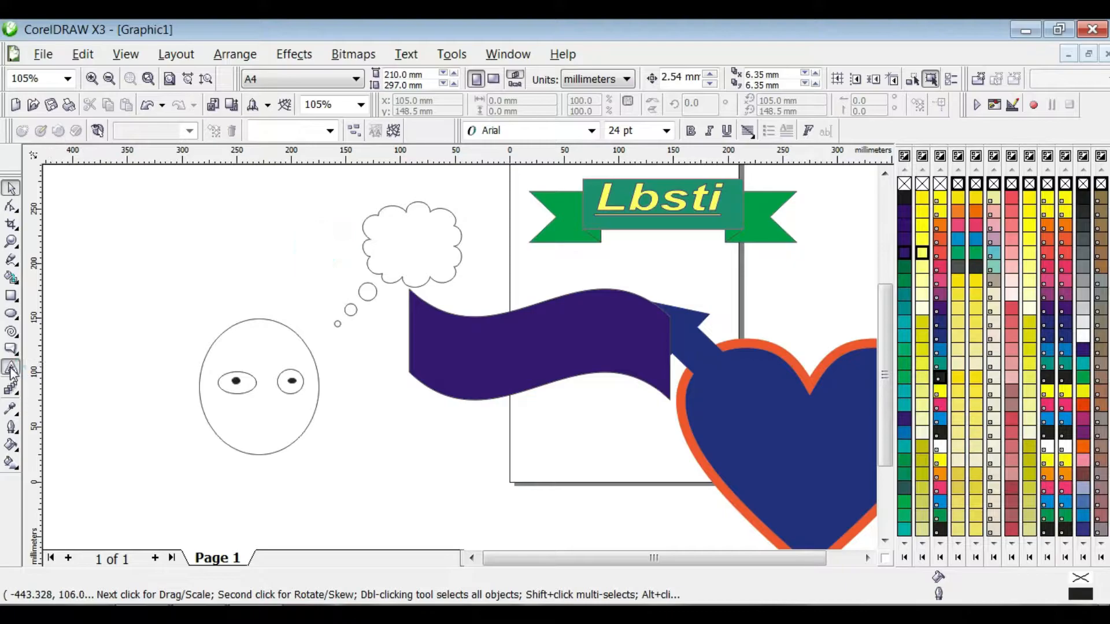
# Step: Add the text "woooo ky bat" and fit it inside the cloud callout
pyautogui.click(11, 367)
pyautogui.click(125, 248)
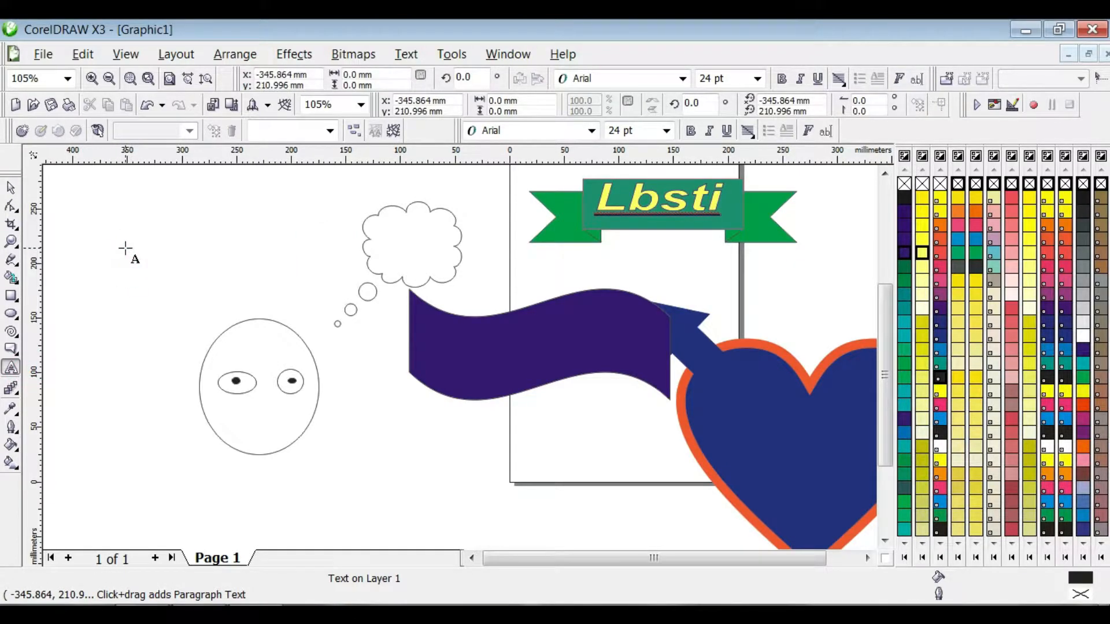
pyautogui.write('wool')
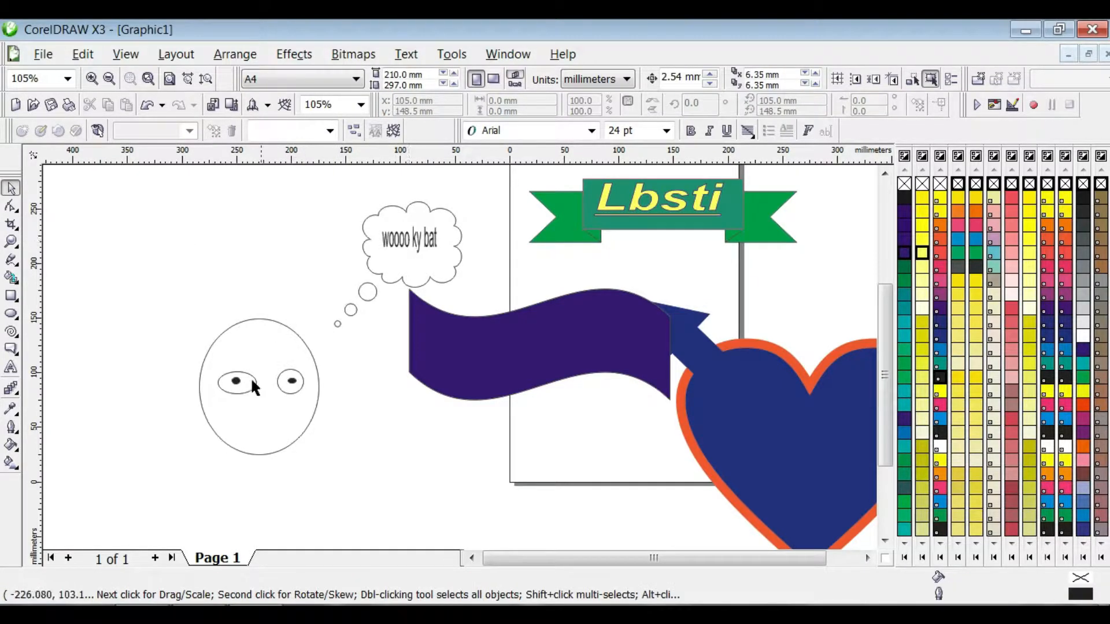
pyautogui.click(11, 332)
pyautogui.click(13, 350)
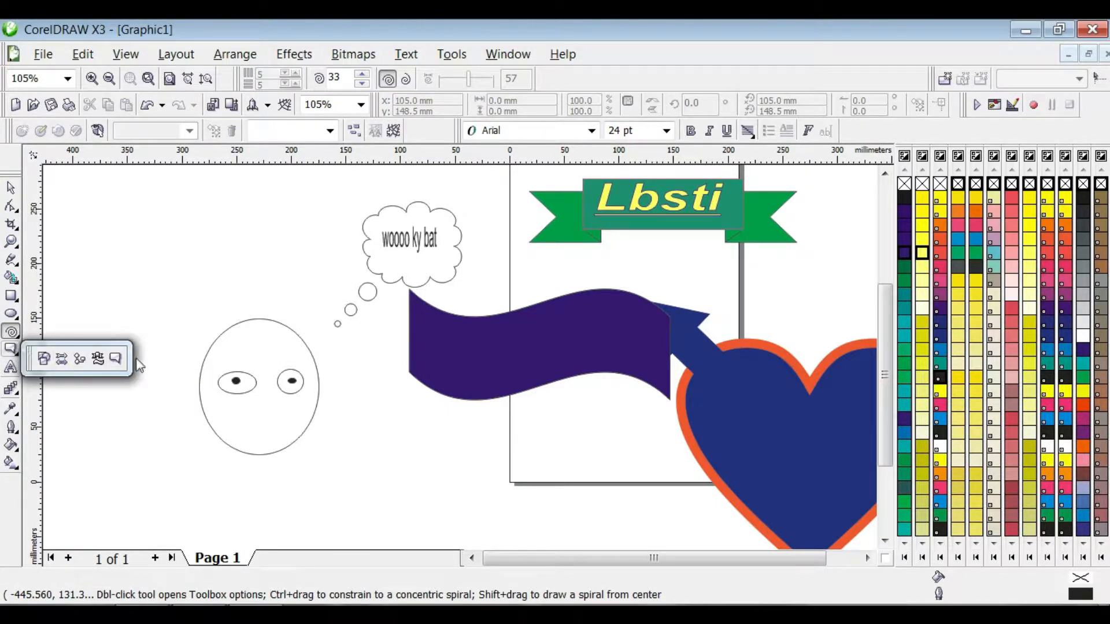
# Step: Add 24 pt Arial artistic text reading "lbs computer center" below the oval face
pyautogui.click(11, 369)
pyautogui.click(152, 473)
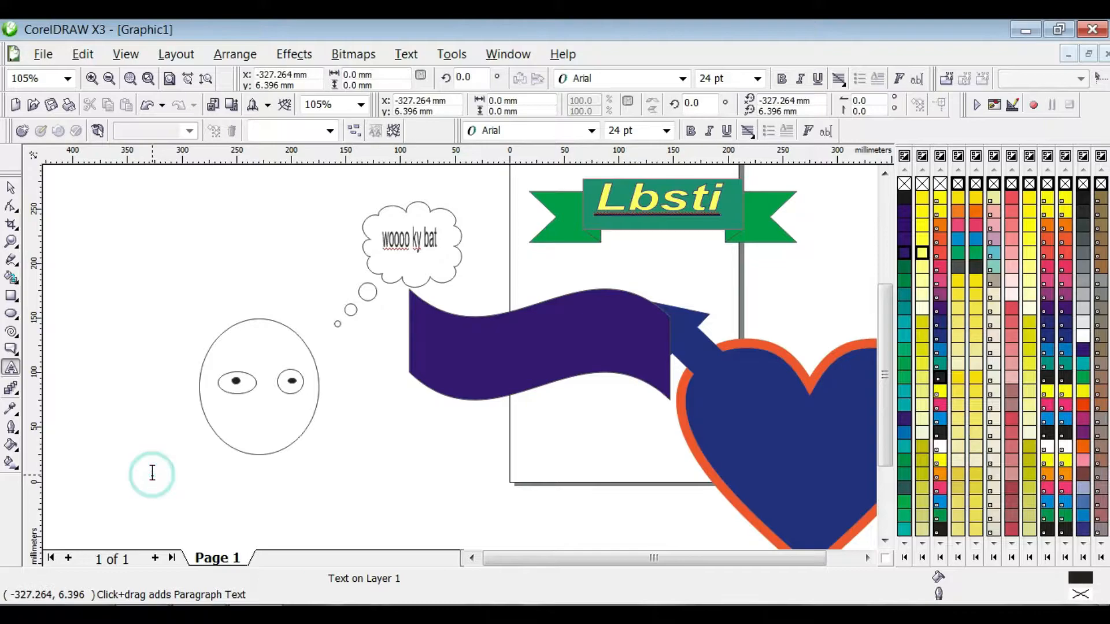
pyautogui.write('lbs computer center')
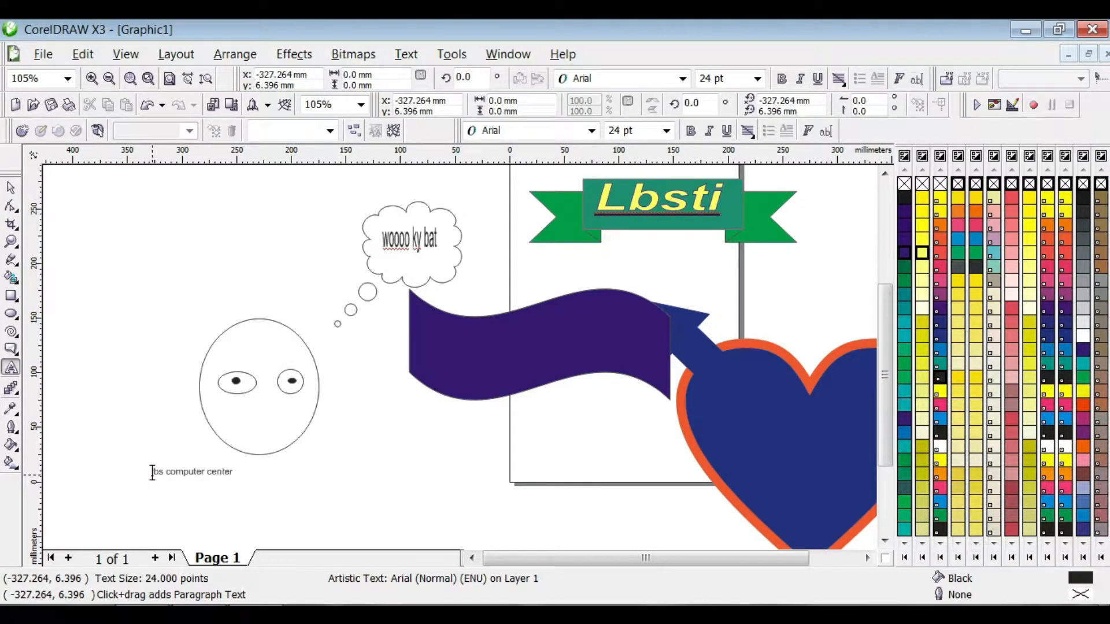
# Step: Format the "lbs computer center" text as bold, italic and underlined, keeping the Arial font
pyautogui.hotkey('ctrl', 'a')
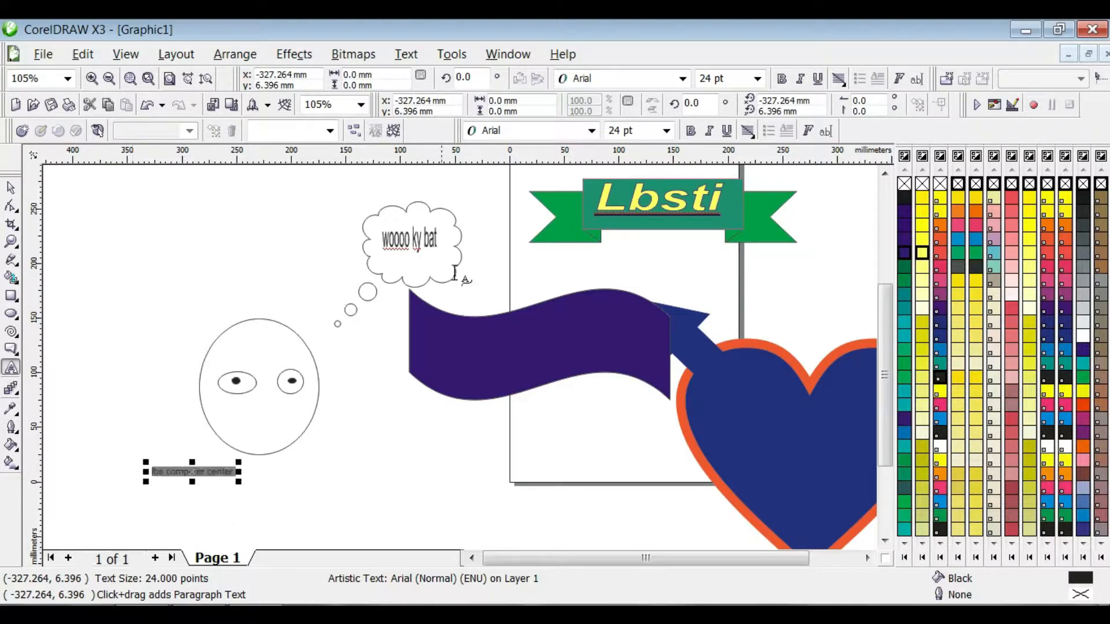
pyautogui.click(592, 132)
pyautogui.click(512, 151)
pyautogui.click(589, 129)
pyautogui.click(782, 78)
pyautogui.click(800, 78)
pyautogui.click(818, 78)
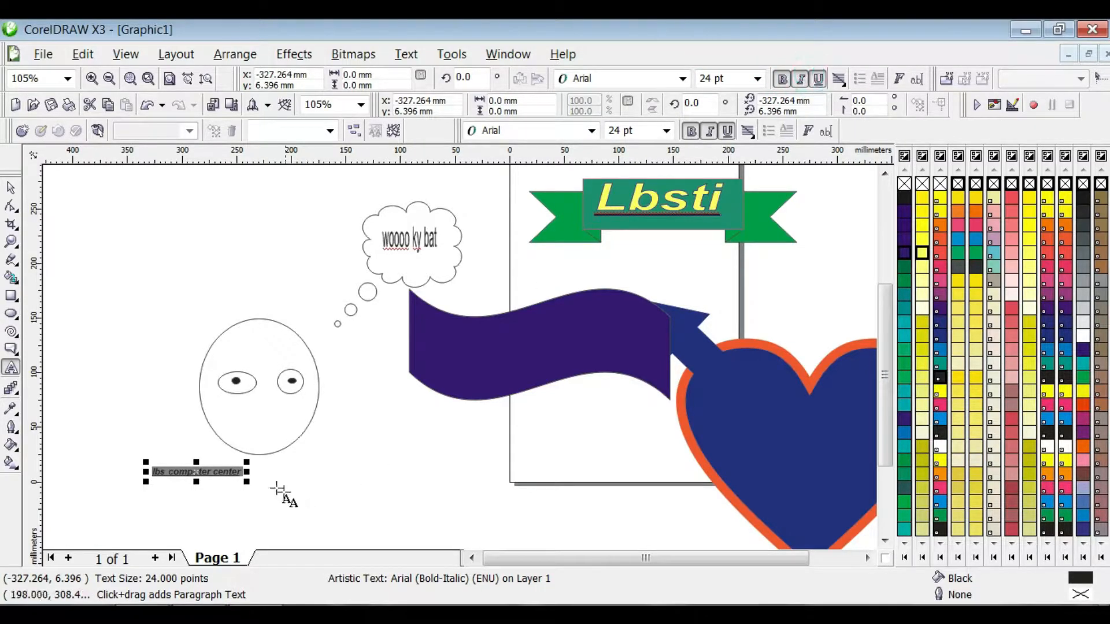
# Step: Enlarge the "lbs computer center" text to about 180 mm wide and 40 mm high
pyautogui.moveTo(239, 483); pyautogui.dragTo(355, 494)
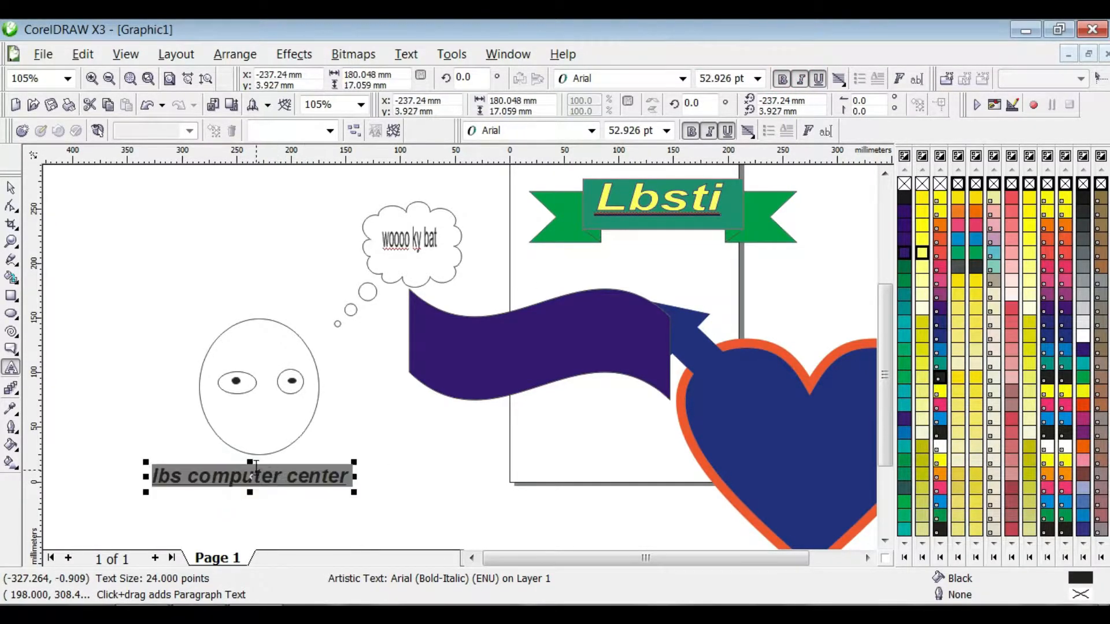
pyautogui.moveTo(250, 465); pyautogui.dragTo(249, 439)
pyautogui.hotkey('ctrl', 'space')
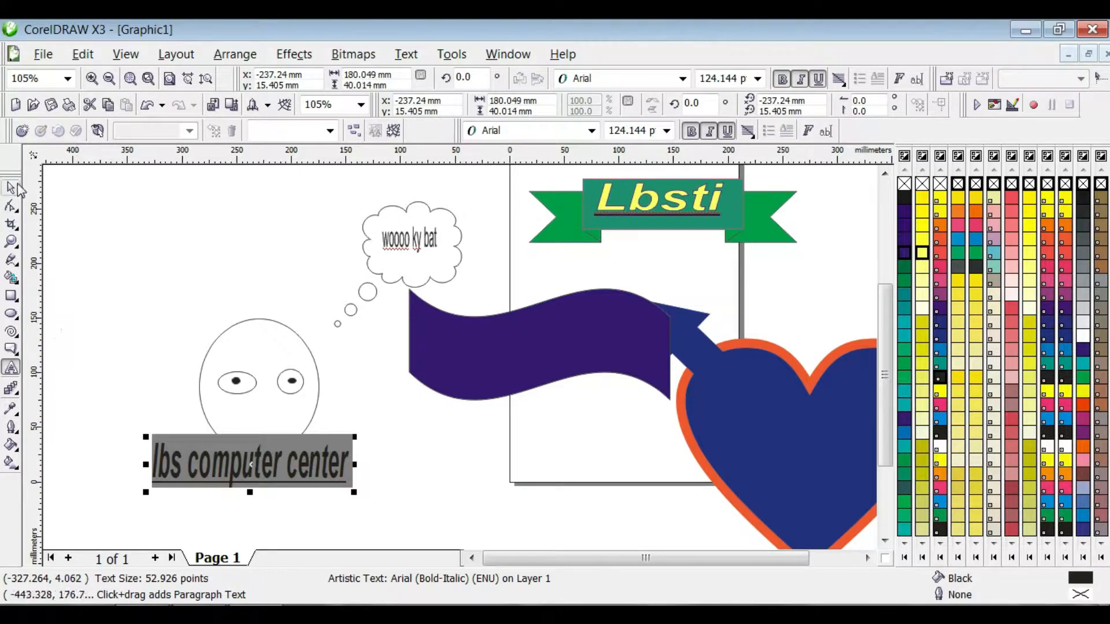
# Step: Move the "Lbs computer center" text up beside the wavy shape and stretch it to about 258 mm wide and 57 mm high
pyautogui.moveTo(181, 453); pyautogui.dragTo(139, 232)
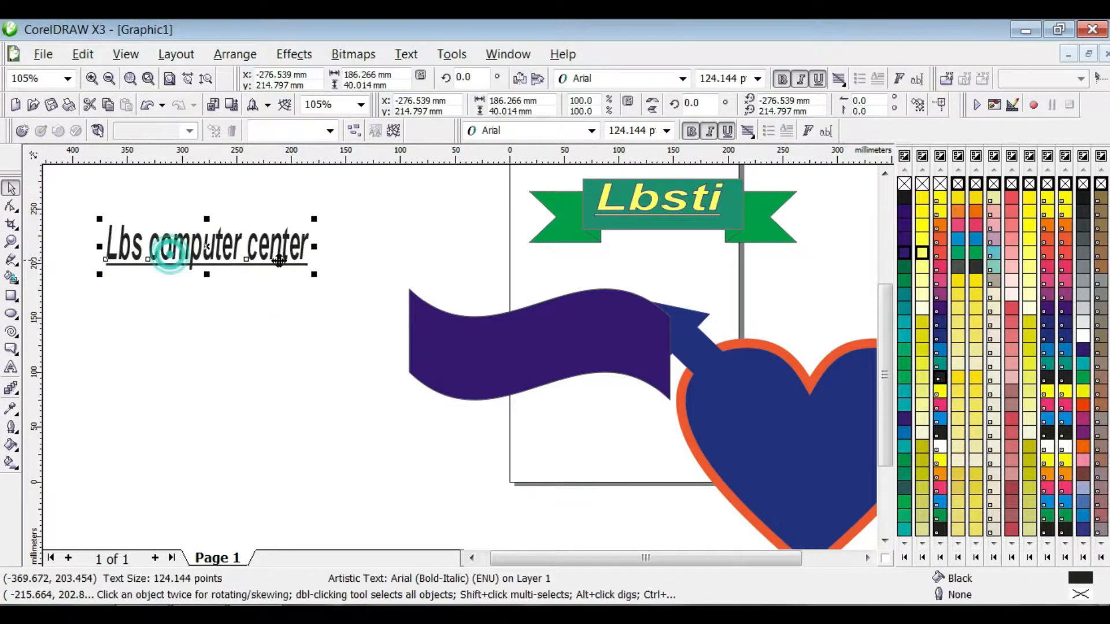
pyautogui.moveTo(314, 246); pyautogui.dragTo(345, 247)
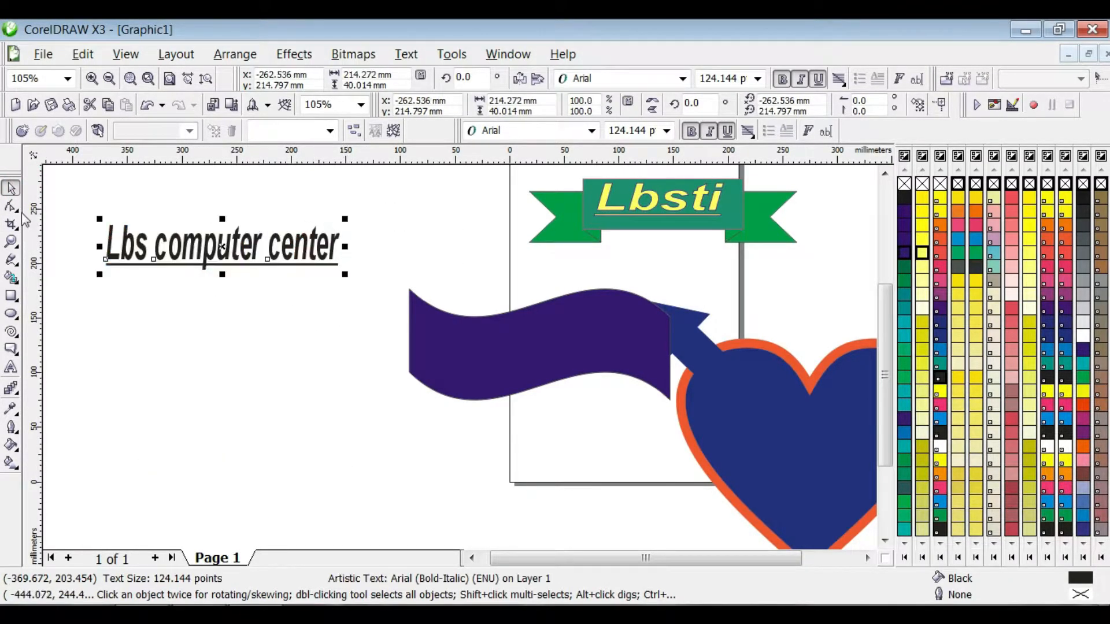
pyautogui.moveTo(222, 274); pyautogui.dragTo(222, 291)
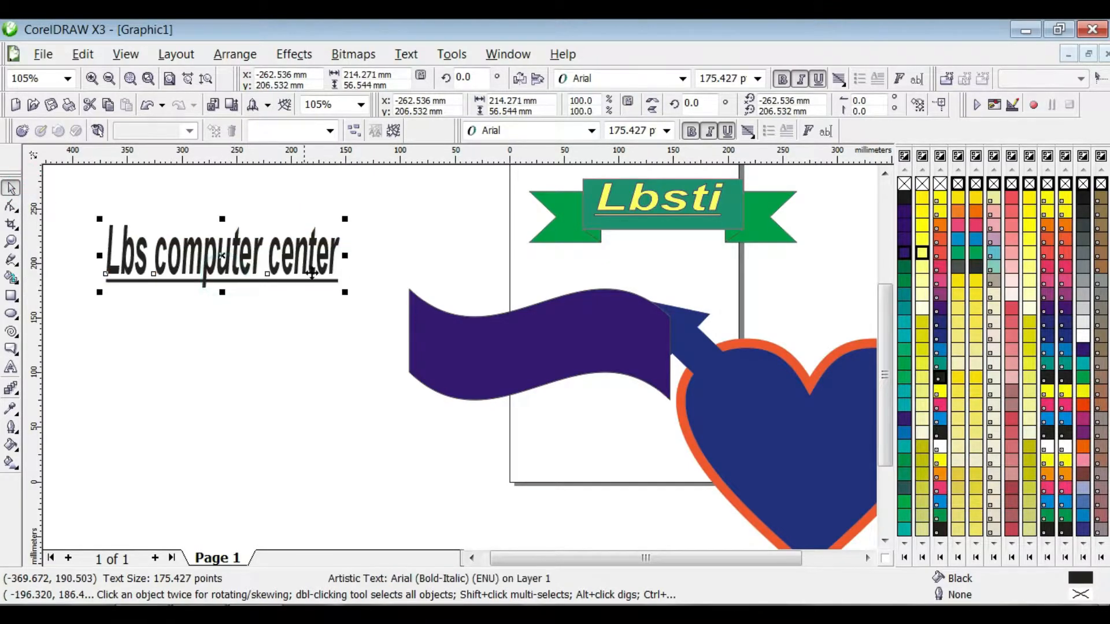
pyautogui.moveTo(347, 255); pyautogui.dragTo(394, 255)
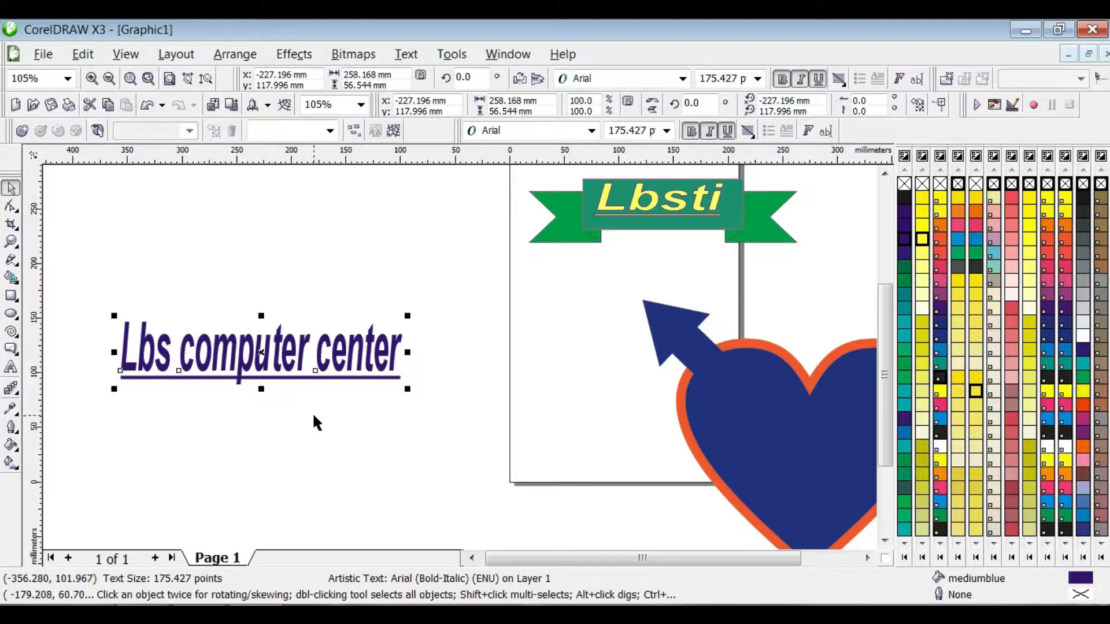
# Step: Duplicate the "Lbs computer center" text, fill the copy red and nudge it left over the blue original
pyautogui.hotkey('ctrl', 'd')
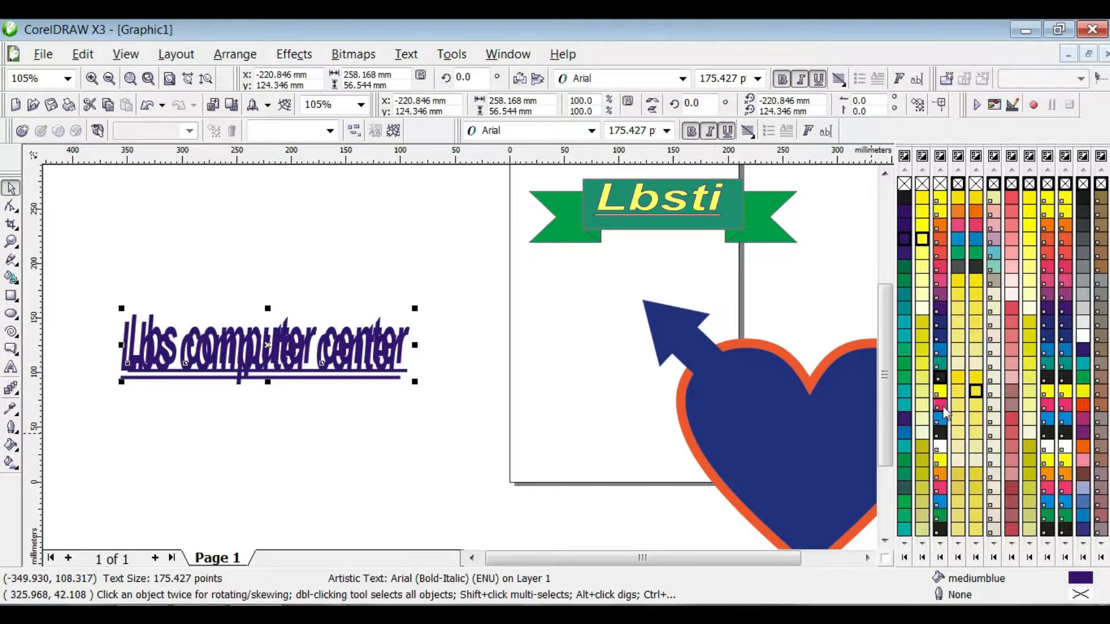
pyautogui.click(1083, 406)
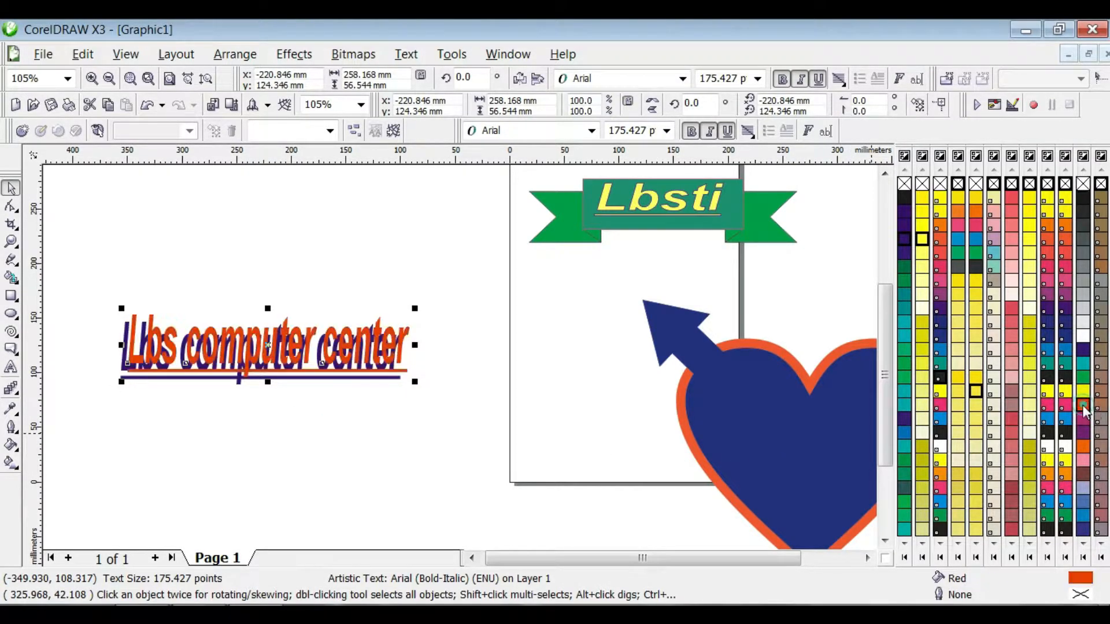
pyautogui.press('Left')
pyautogui.press('Left')
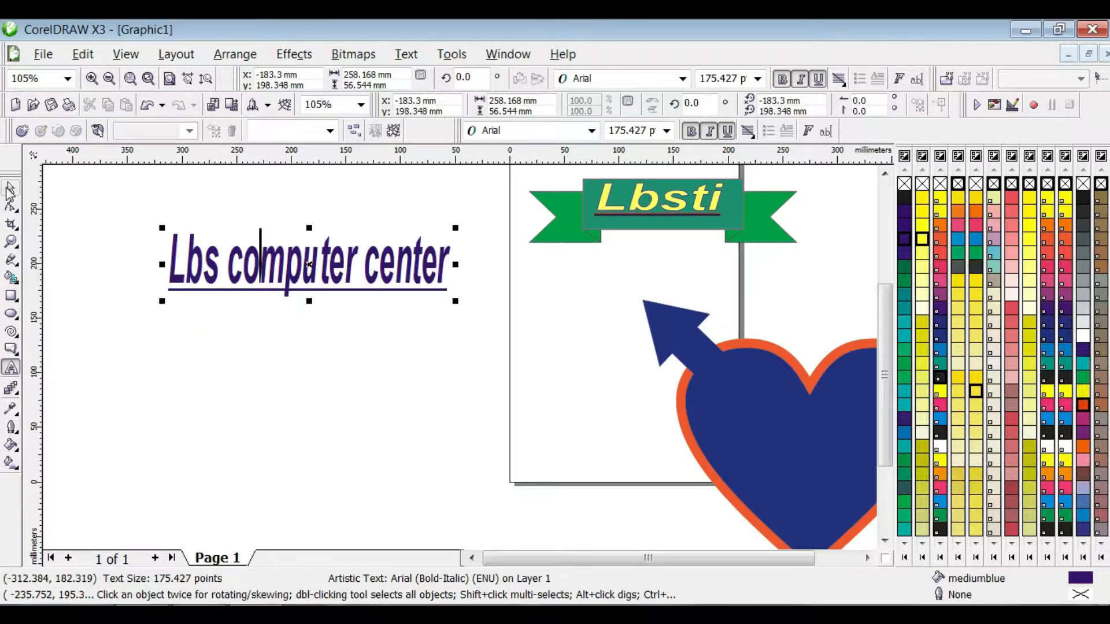
# Step: Rotate the "Lbs computer center" text to about 5.4° and skew it vertically until it is about 59 mm high
pyautogui.click(10, 189)
pyautogui.click(331, 272)
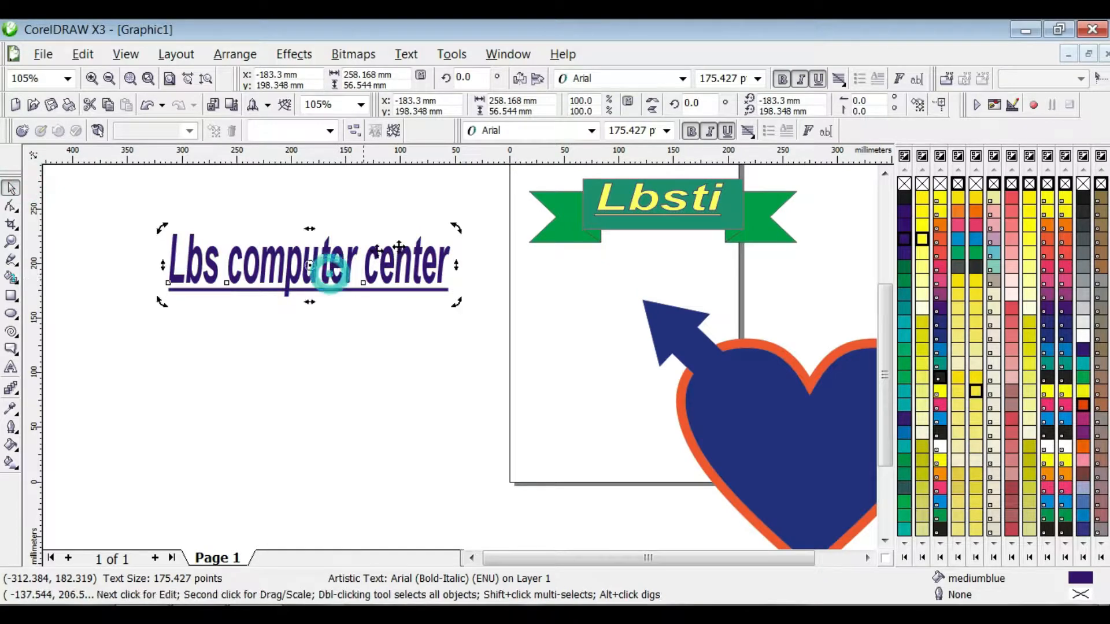
pyautogui.moveTo(456, 228); pyautogui.dragTo(453, 212)
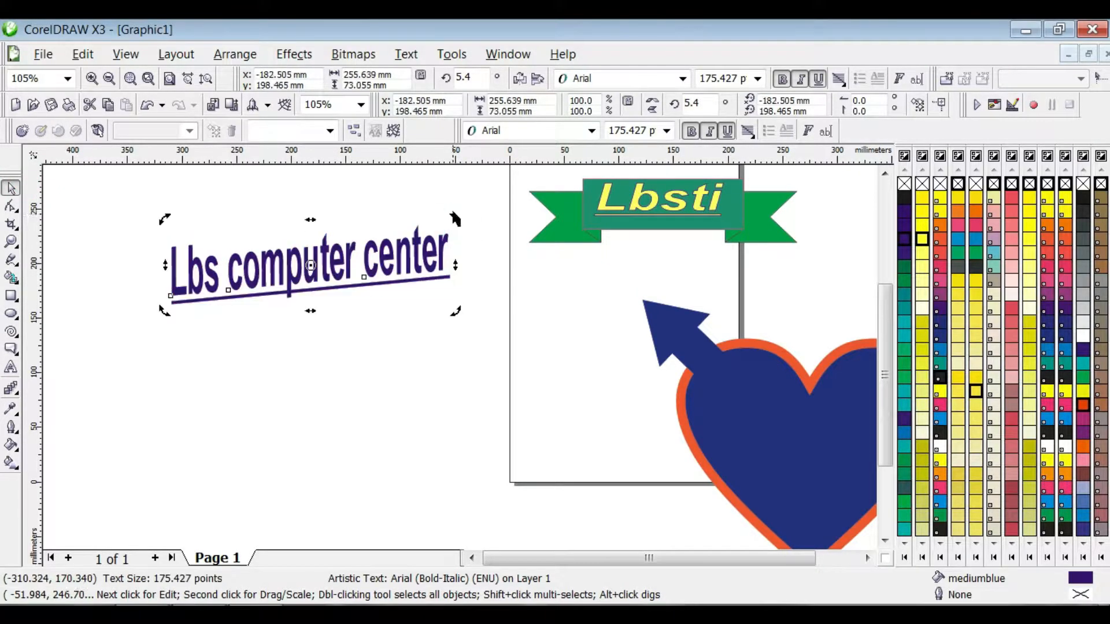
pyautogui.press('F8')
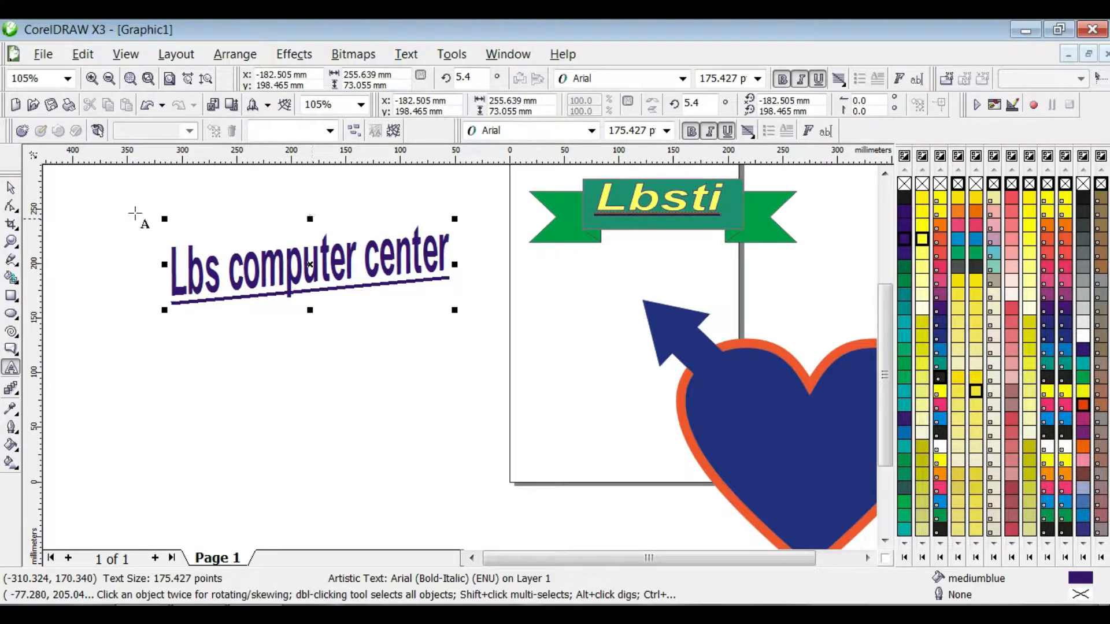
pyautogui.click(10, 187)
pyautogui.click(251, 286)
pyautogui.moveTo(455, 264); pyautogui.dragTo(441, 393)
pyautogui.hotkey('ctrl', 'z')
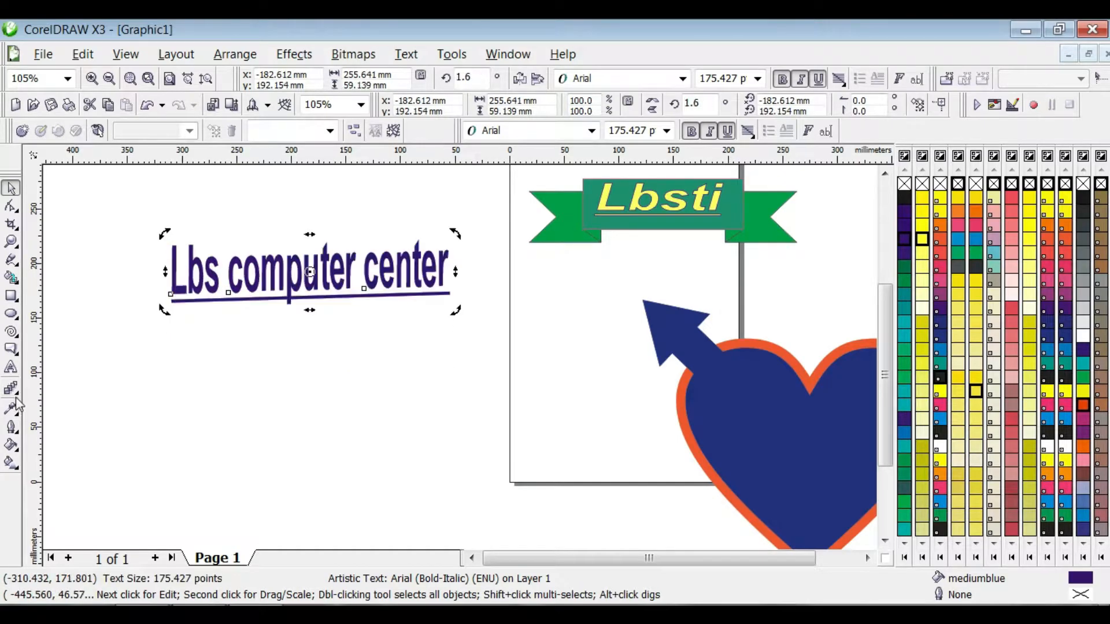
# Step: Delete the skewed "Lbs computer center" text beside the page
pyautogui.click(10, 389)
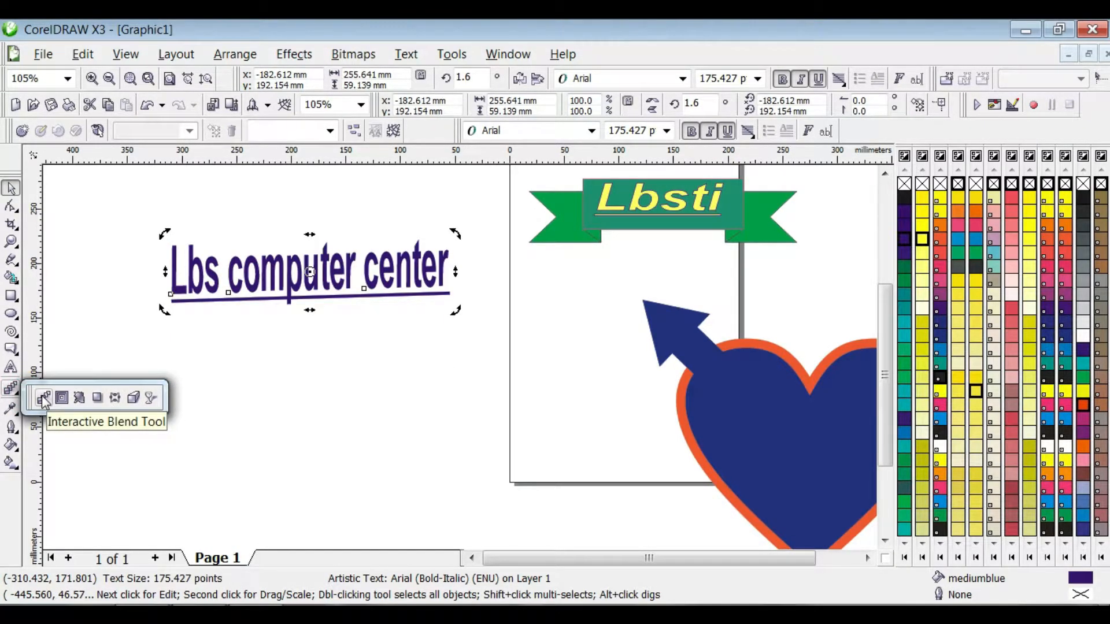
pyautogui.click(12, 188)
pyautogui.moveTo(129, 198); pyautogui.dragTo(490, 341)
pyautogui.press('Delete')
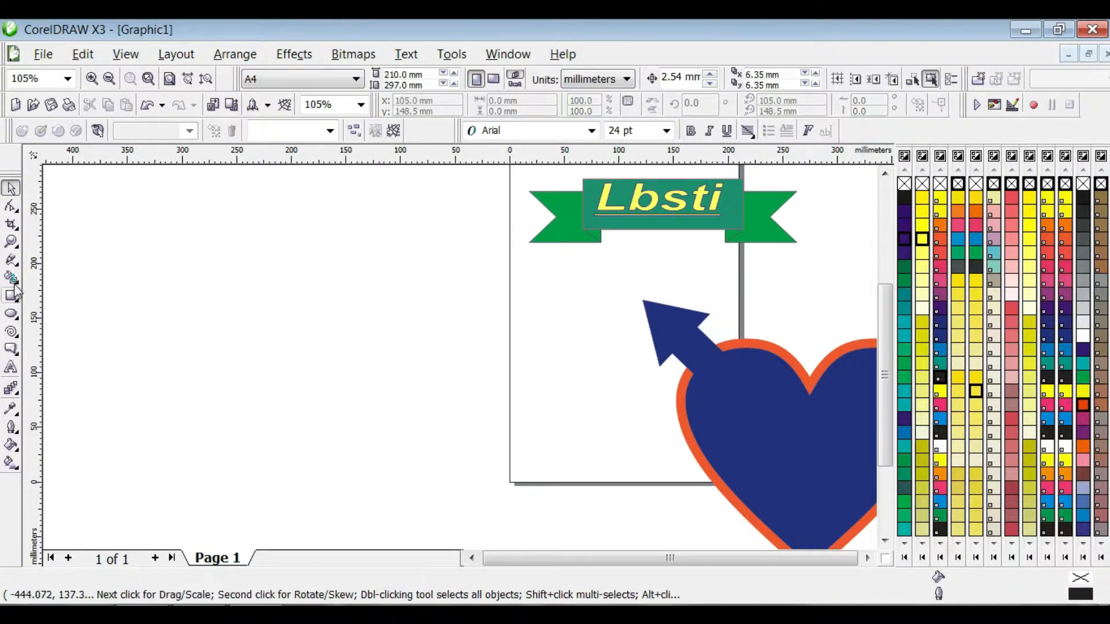
# Step: Draw a nearly vertical straight line about 123 mm long in the empty area beside the page
pyautogui.click(13, 261)
pyautogui.click(61, 269)
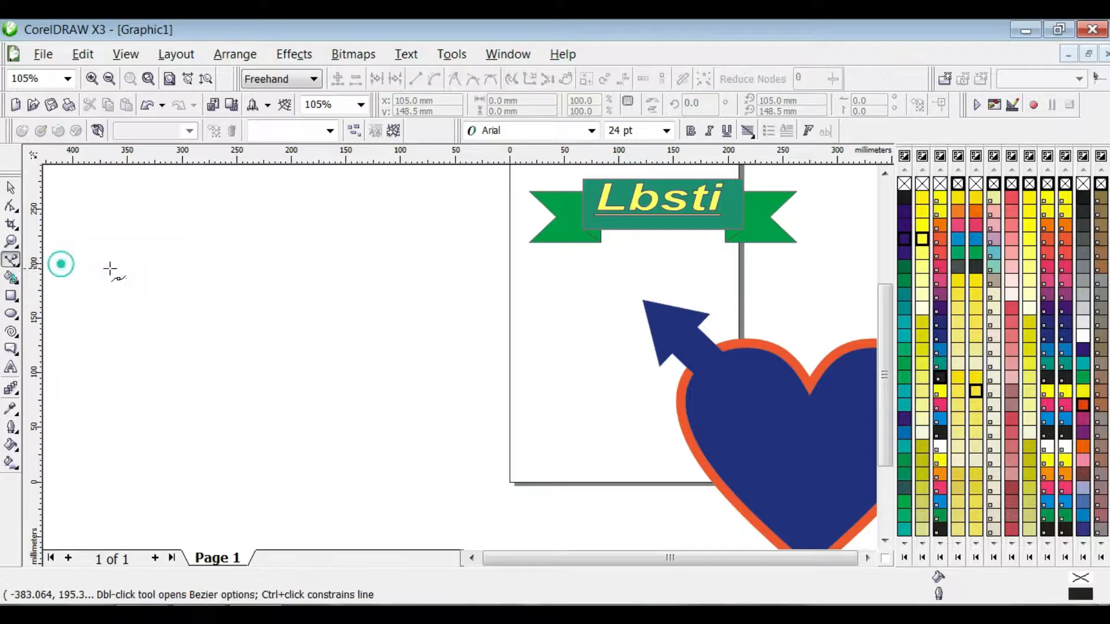
pyautogui.click(193, 251)
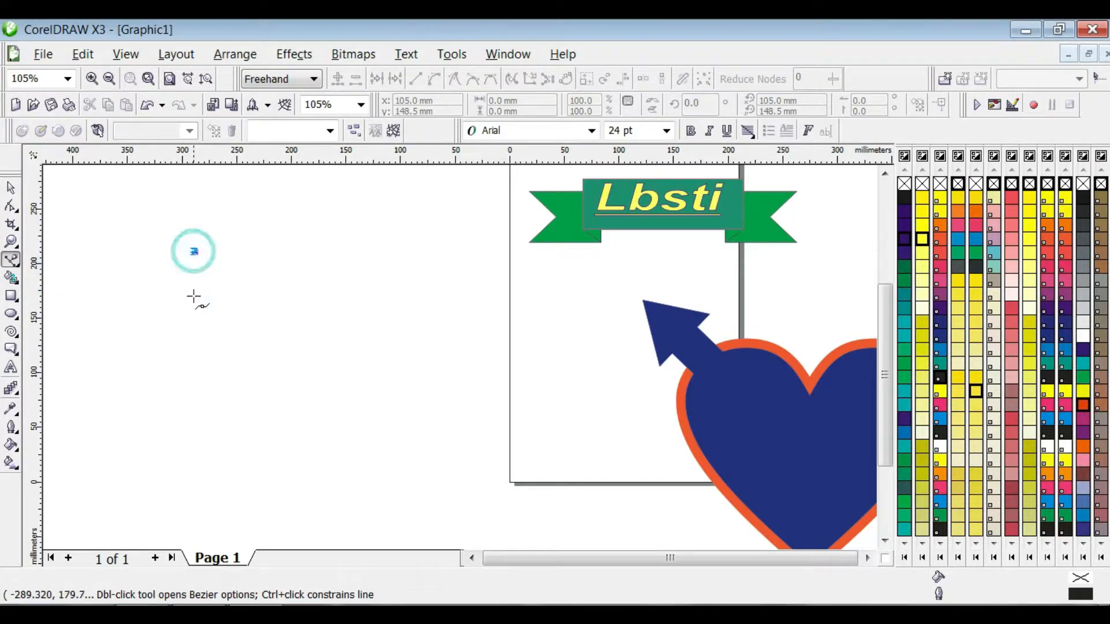
pyautogui.click(196, 385)
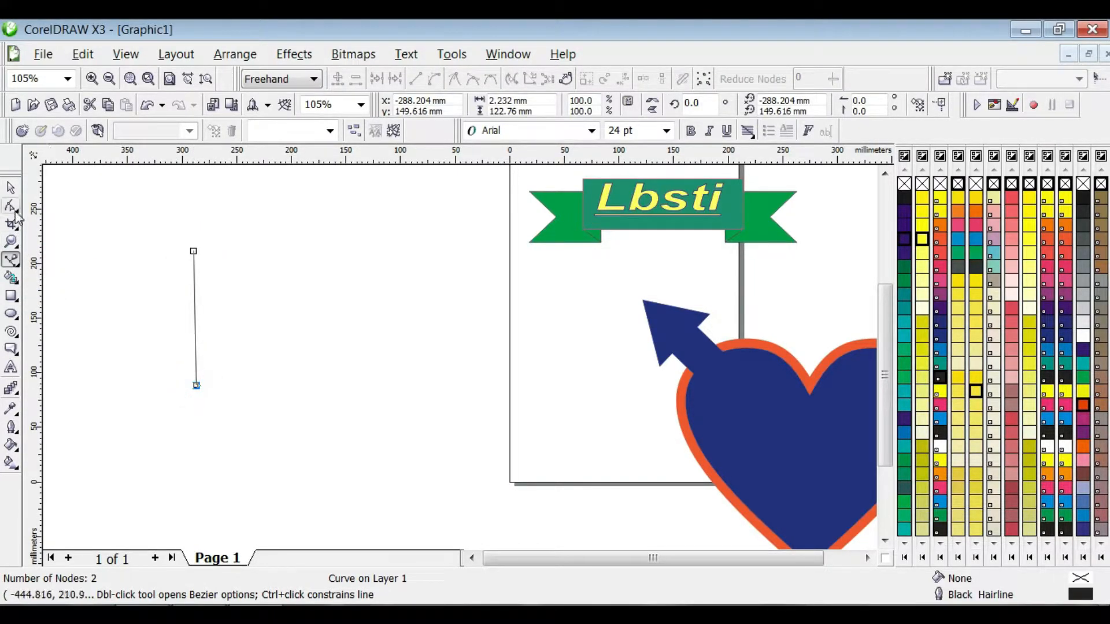
# Step: Convert the line to a curve and reshape it into an S-curve about 77 mm wide, moving its upper node about 69 mm right
pyautogui.click(11, 206)
pyautogui.click(194, 384)
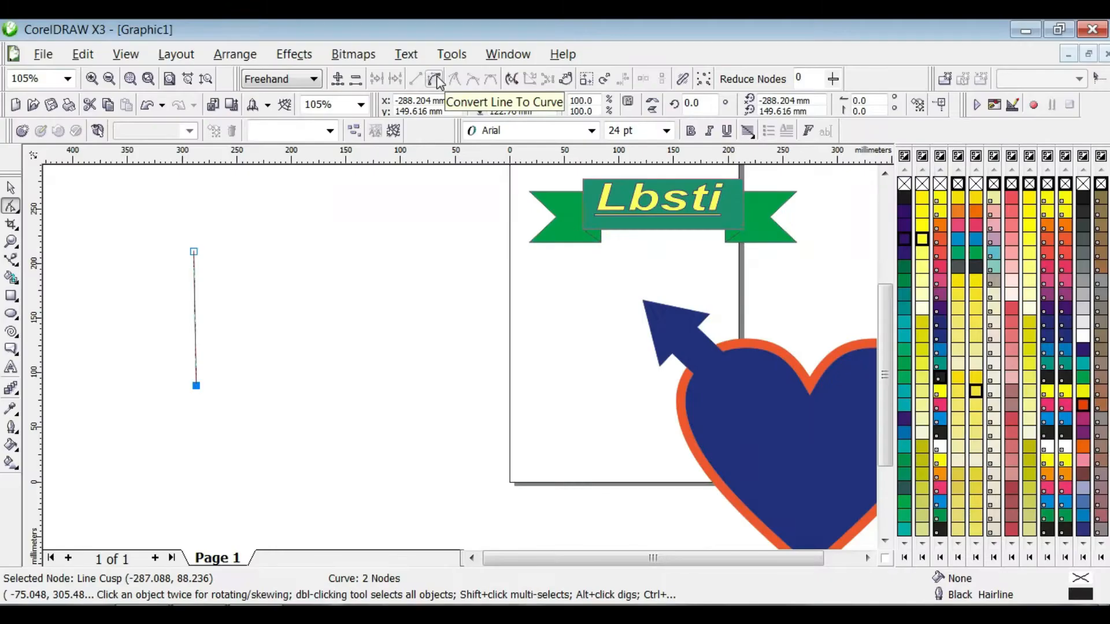
pyautogui.click(435, 80)
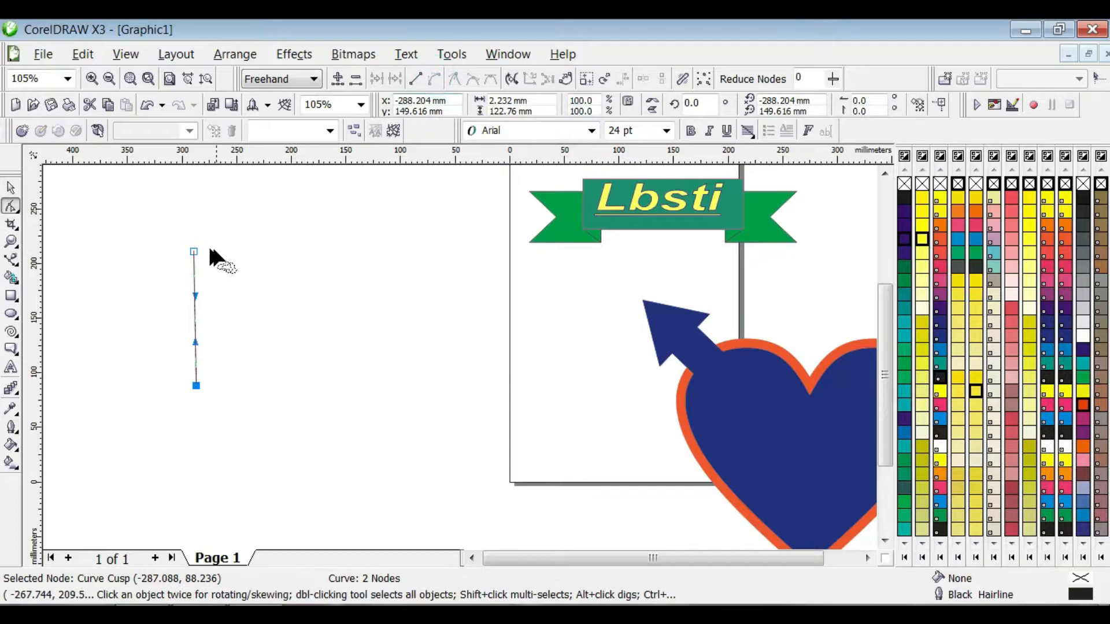
pyautogui.moveTo(194, 252); pyautogui.dragTo(270, 251)
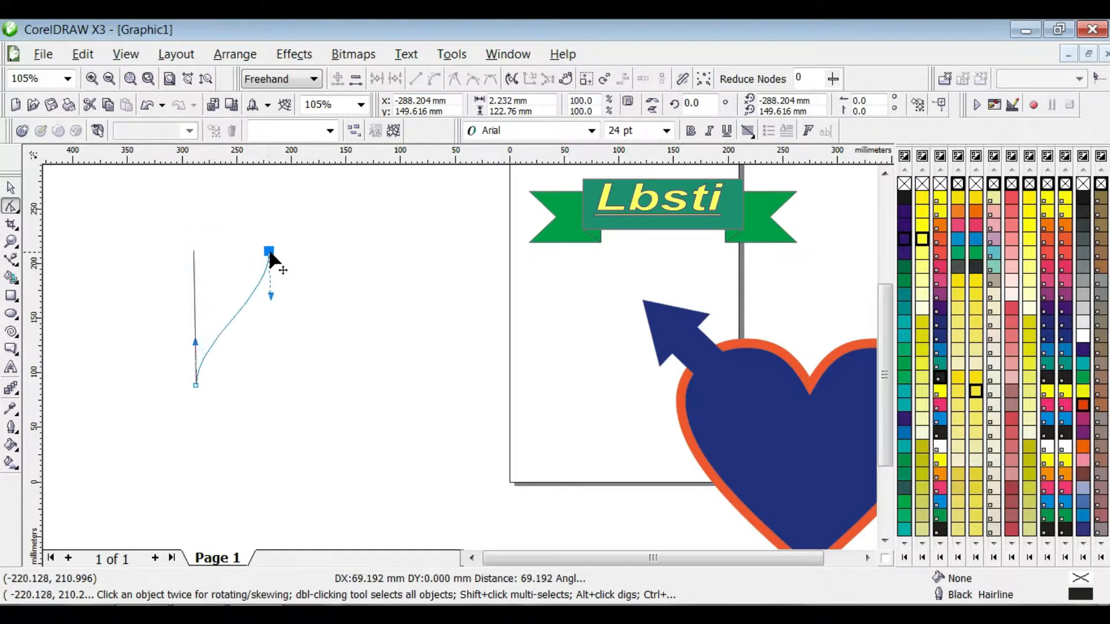
pyautogui.moveTo(195, 340); pyautogui.dragTo(154, 318)
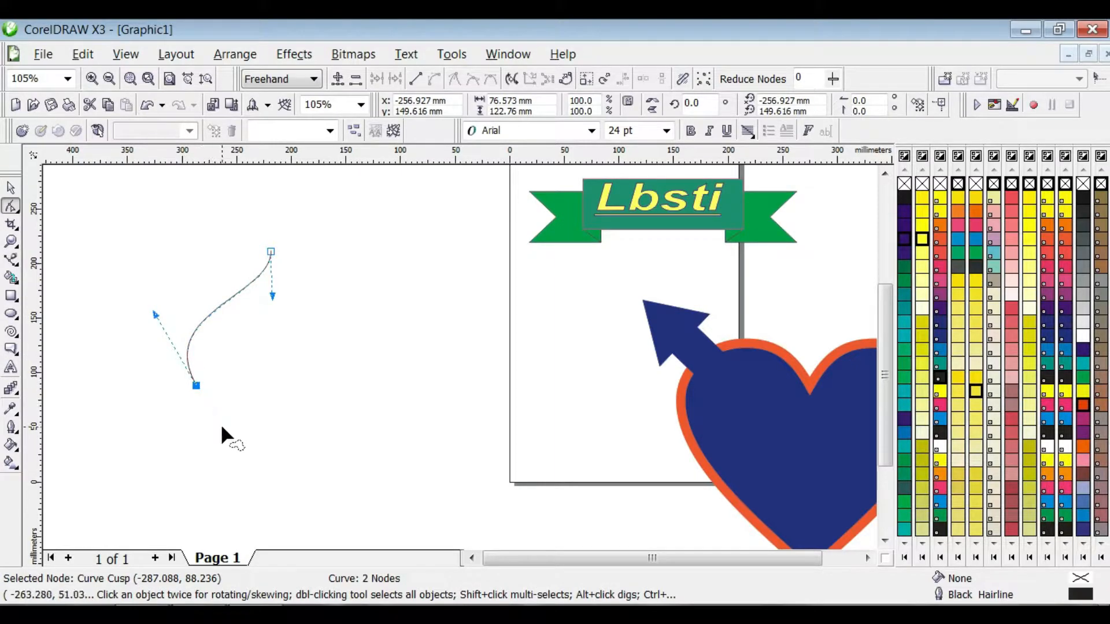
# Step: Create a horizontally mirrored duplicate of the S-curve and position it so both curves meet at their upper ends, forming a dome outline
pyautogui.hotkey('ctrl', 'd')
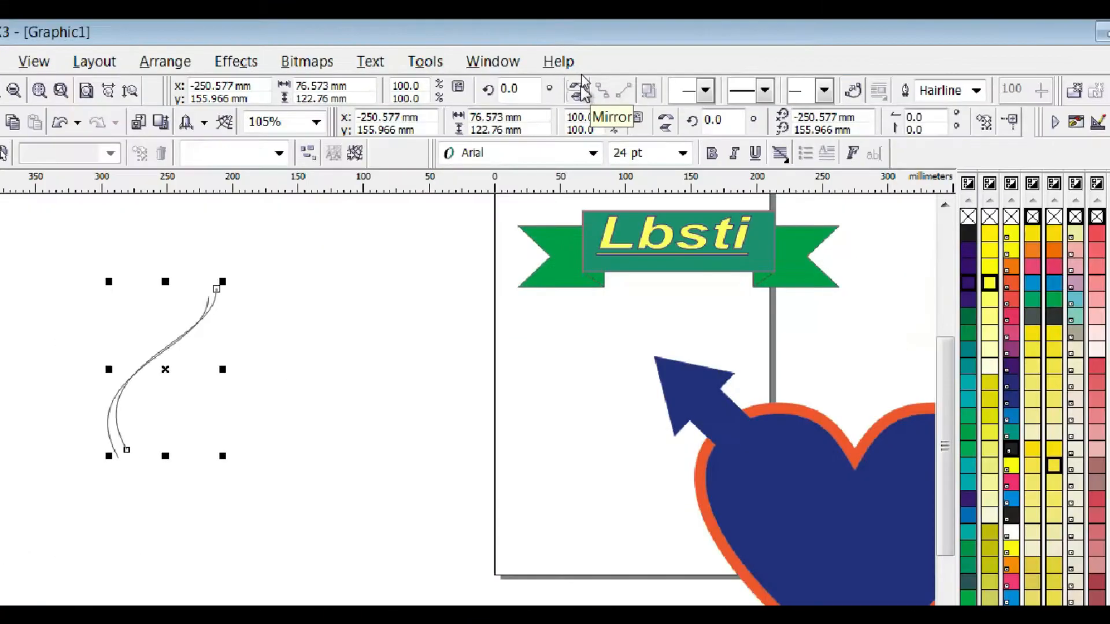
pyautogui.click(581, 78)
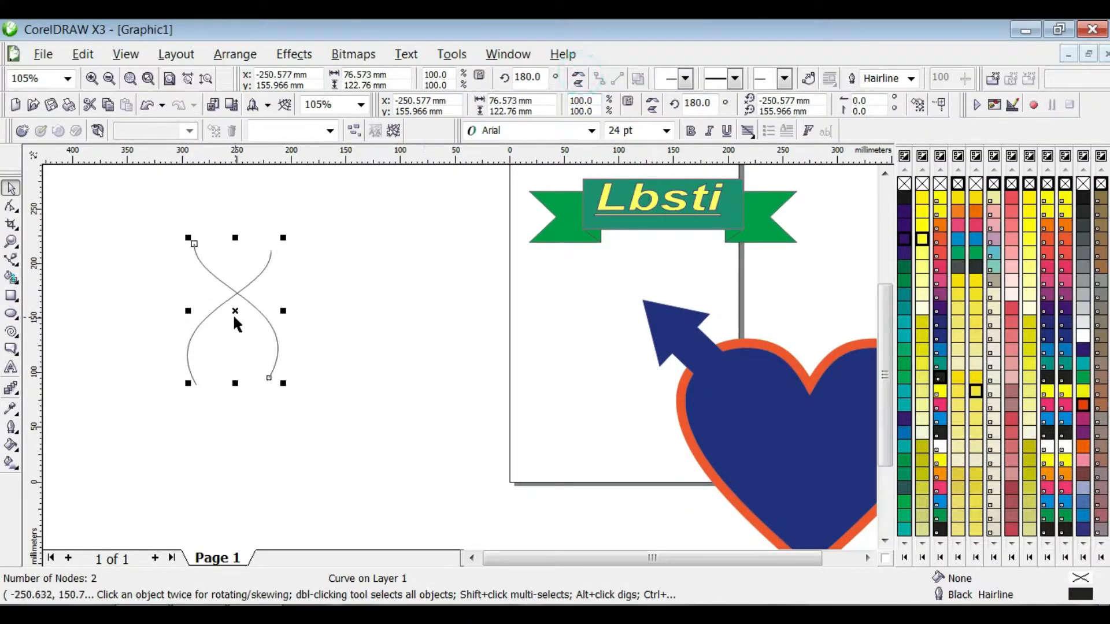
pyautogui.moveTo(235, 311); pyautogui.dragTo(313, 318)
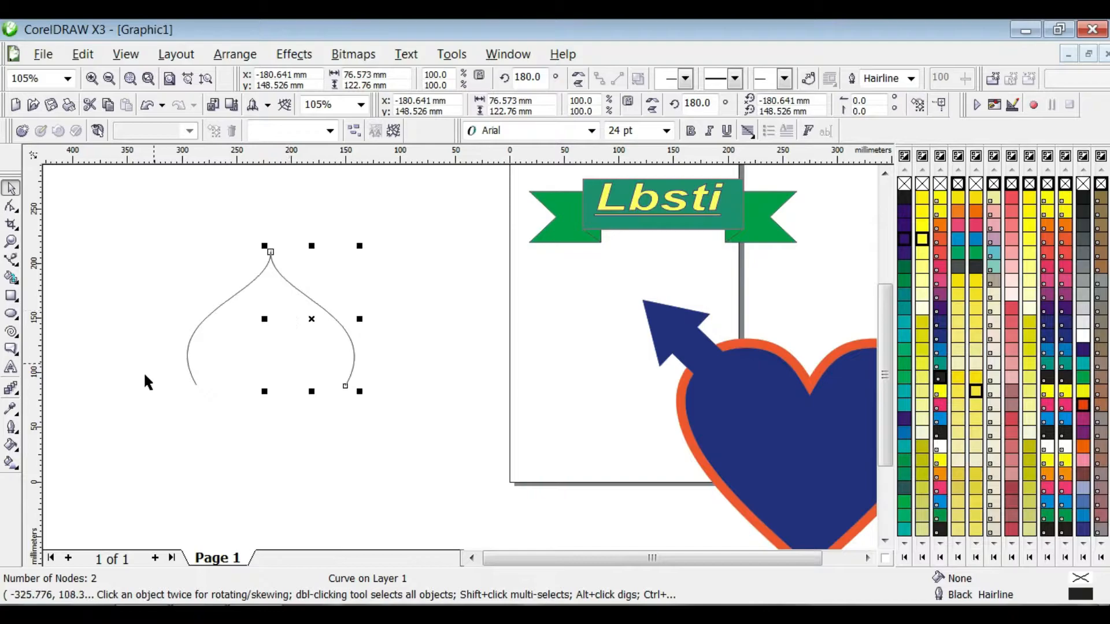
# Step: Blend the left curve into the right one, trying the Straight 10 step decel preset before applying Straight 10 step
pyautogui.click(12, 388)
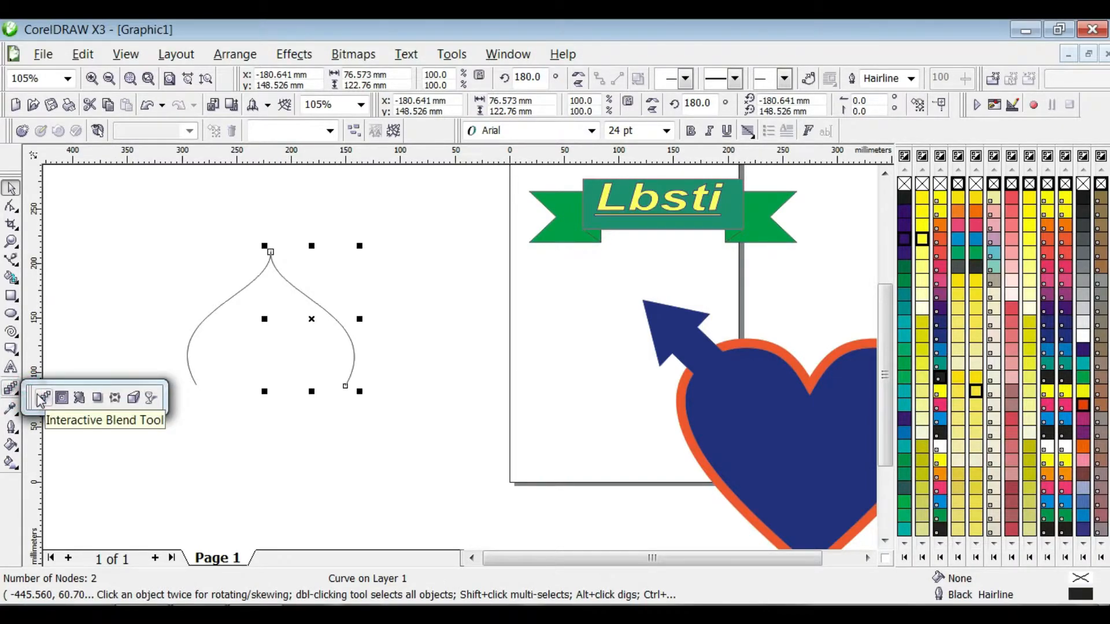
pyautogui.click(41, 398)
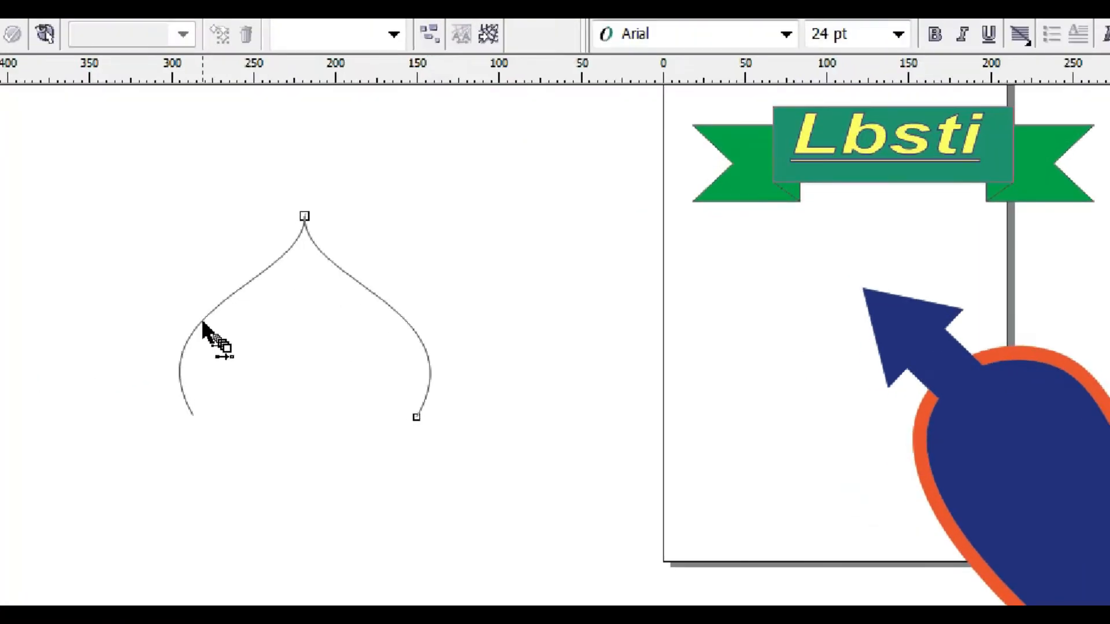
pyautogui.moveTo(202, 316); pyautogui.dragTo(334, 323)
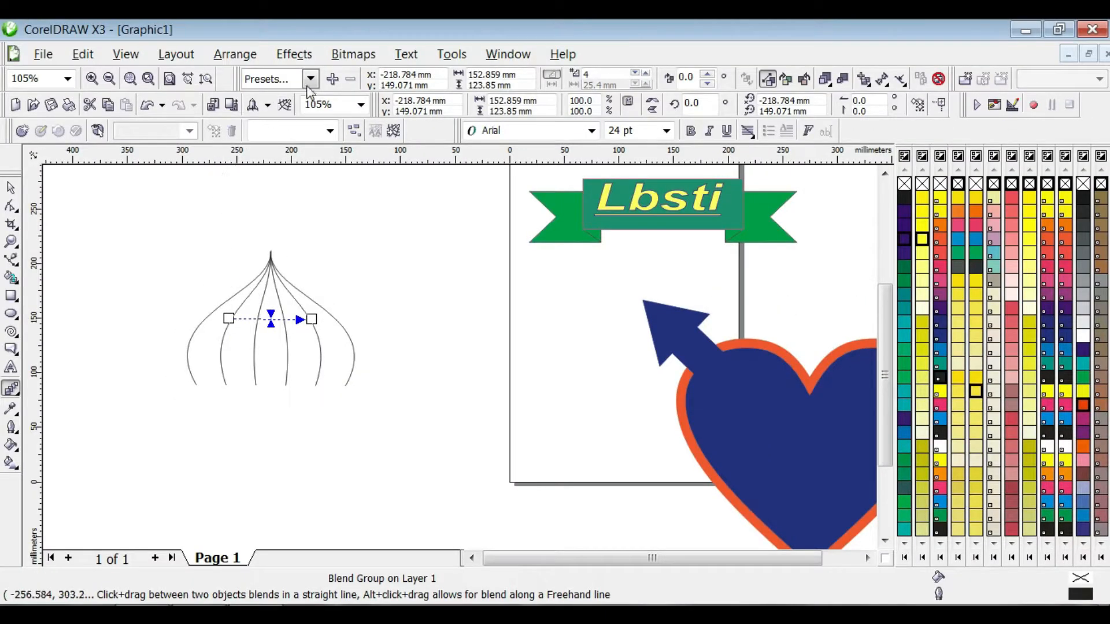
pyautogui.click(310, 79)
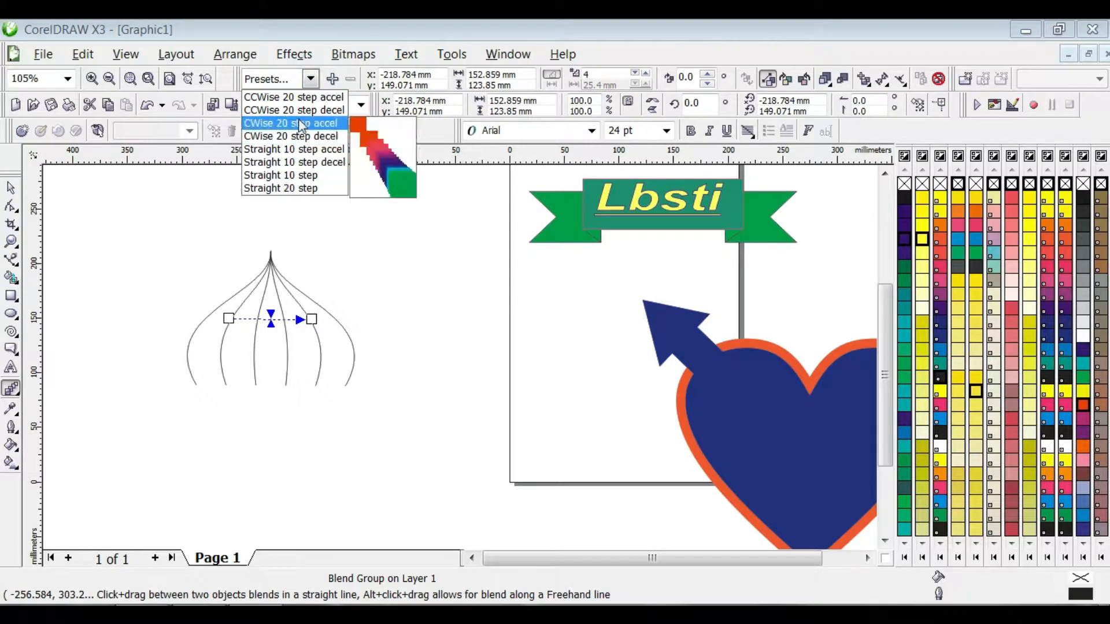
pyautogui.click(296, 163)
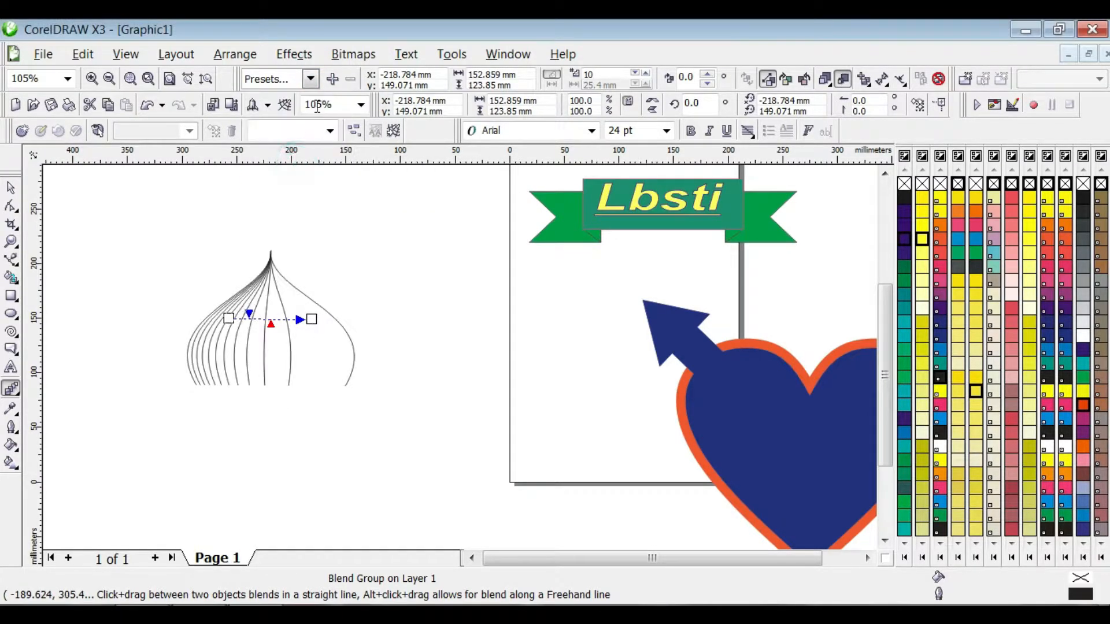
pyautogui.click(310, 82)
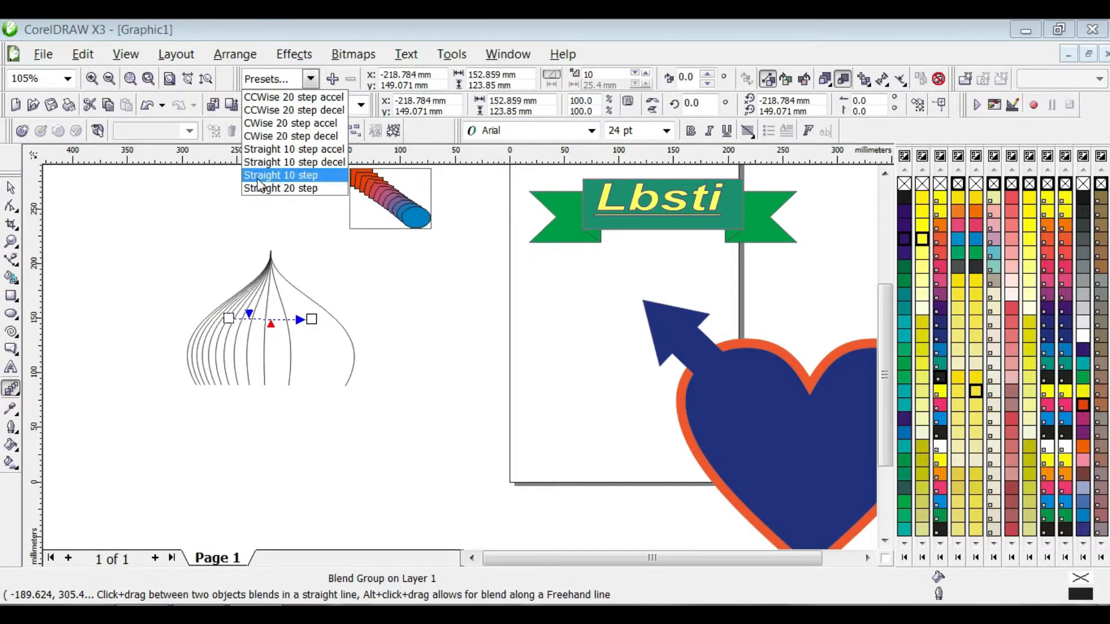
pyautogui.click(285, 178)
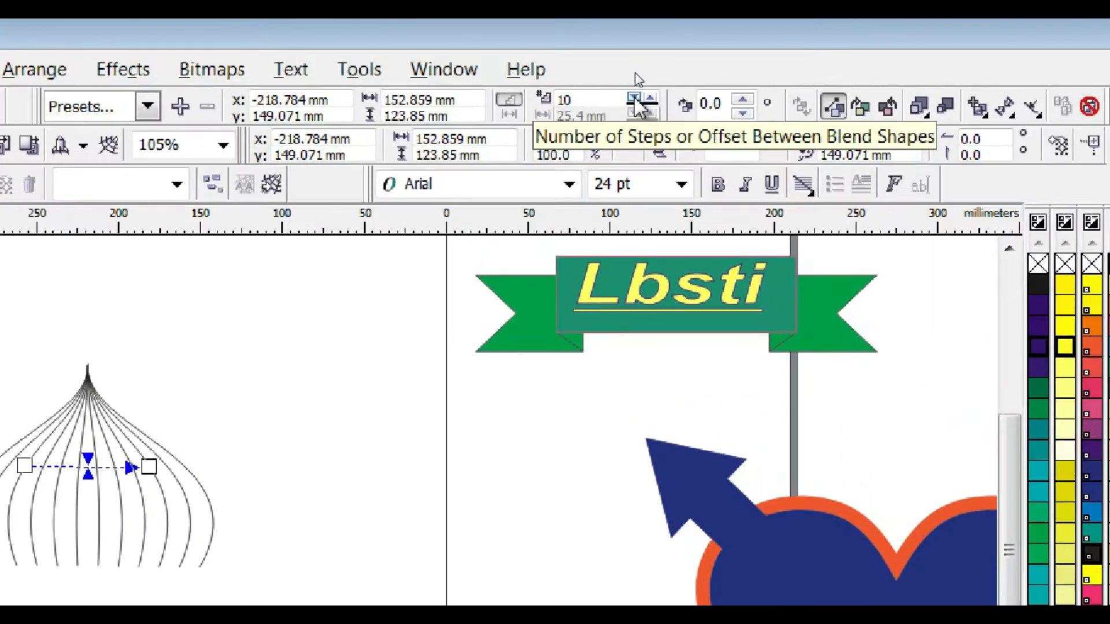
# Step: Set the dome blend to 13 steps and move the dome across the page's left edge, below the banner
pyautogui.click(634, 73)
pyautogui.click(635, 98)
pyautogui.click(635, 98)
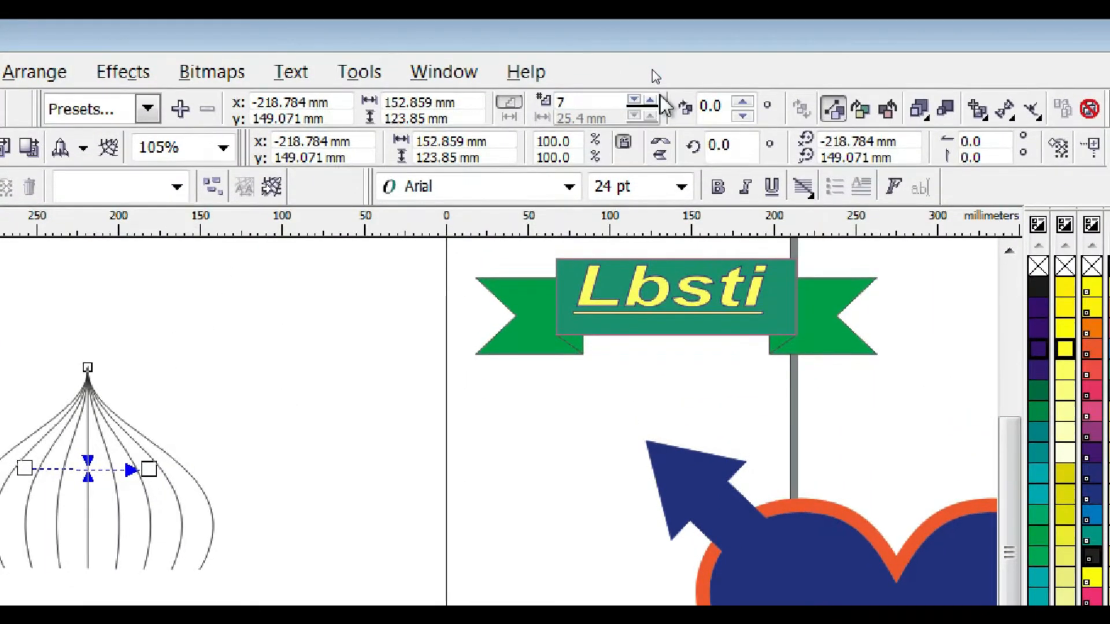
pyautogui.click(650, 99)
pyautogui.click(650, 98)
pyautogui.click(650, 100)
pyautogui.click(650, 99)
pyautogui.click(650, 99)
pyautogui.click(650, 99)
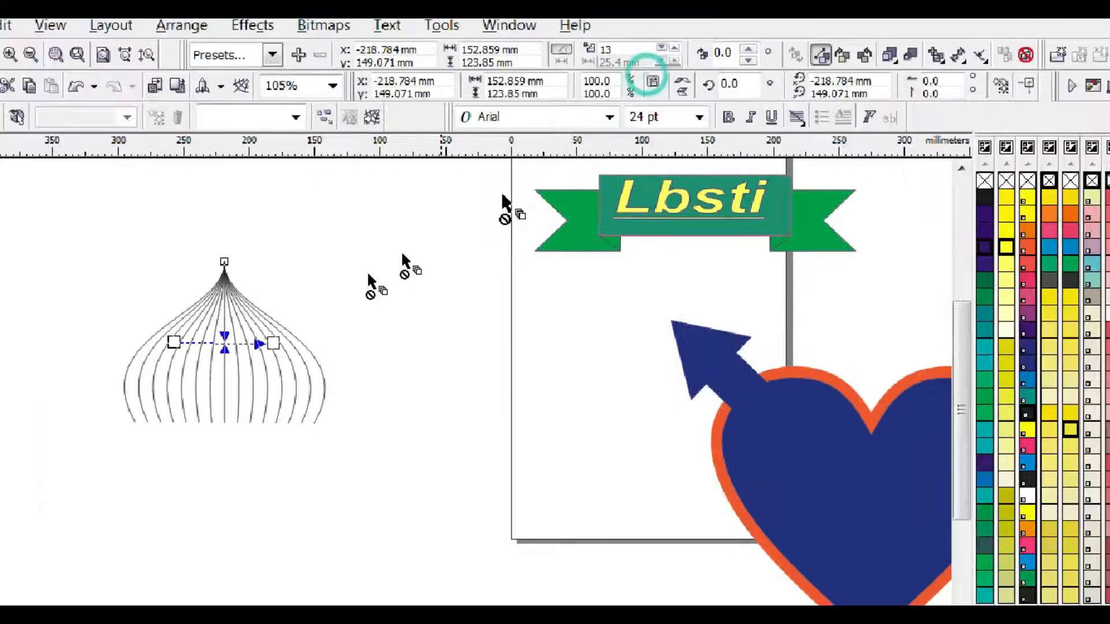
pyautogui.click(11, 188)
pyautogui.moveTo(295, 319); pyautogui.dragTo(544, 322)
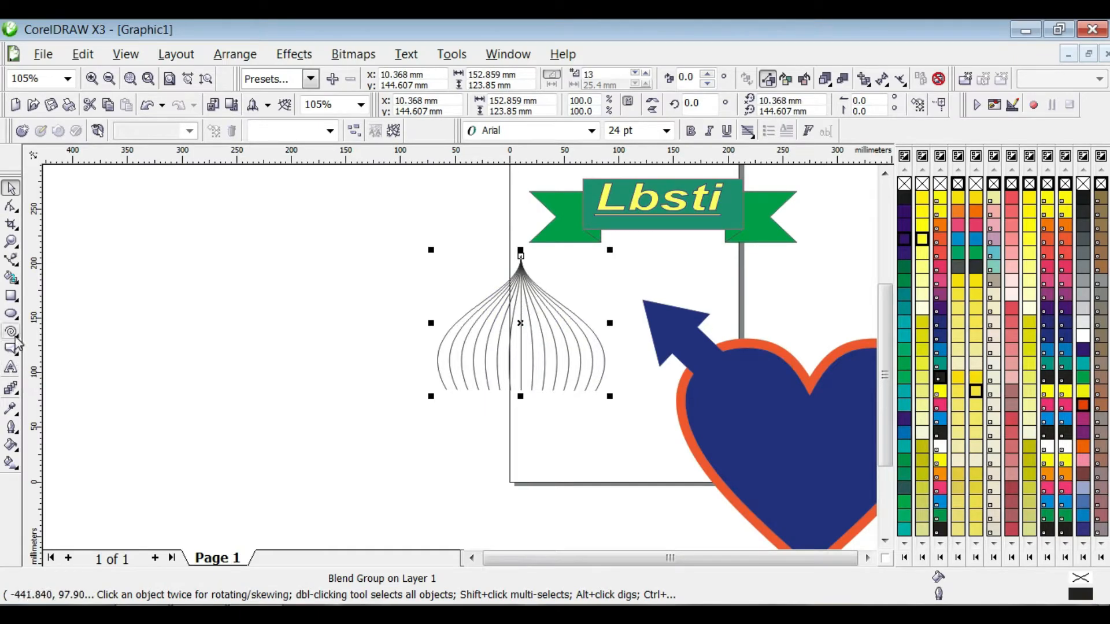
# Step: Draw a violet-filled ellipse about 86 by 82 mm and a red-filled rectangle below it, discarding a second ellipse
pyautogui.click(12, 314)
pyautogui.moveTo(239, 314); pyautogui.dragTo(268, 345)
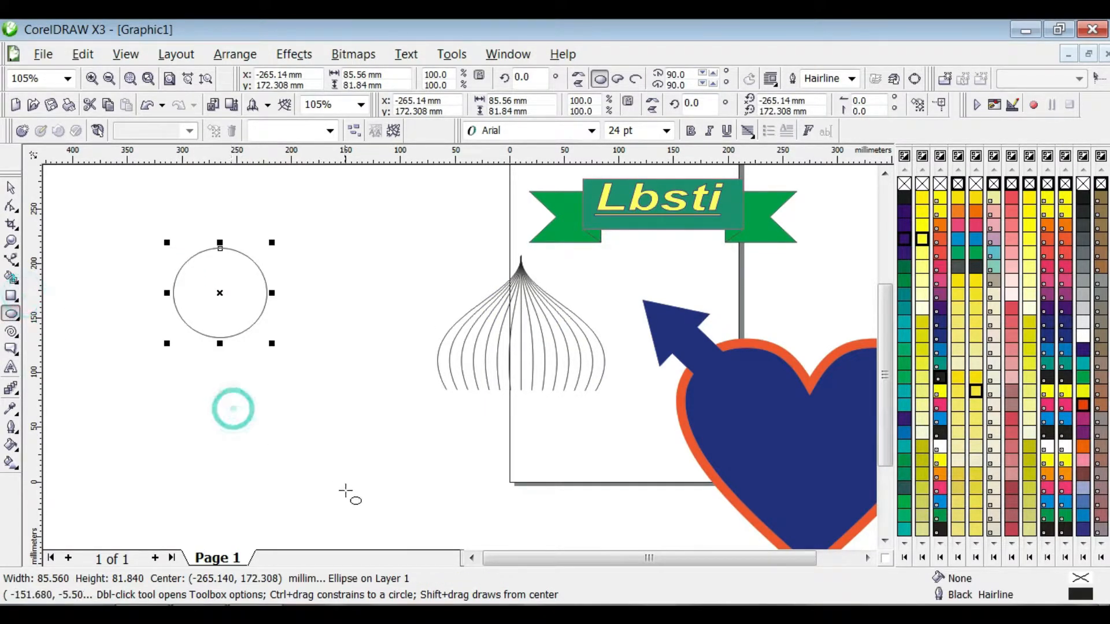
pyautogui.moveTo(220, 398); pyautogui.dragTo(351, 520)
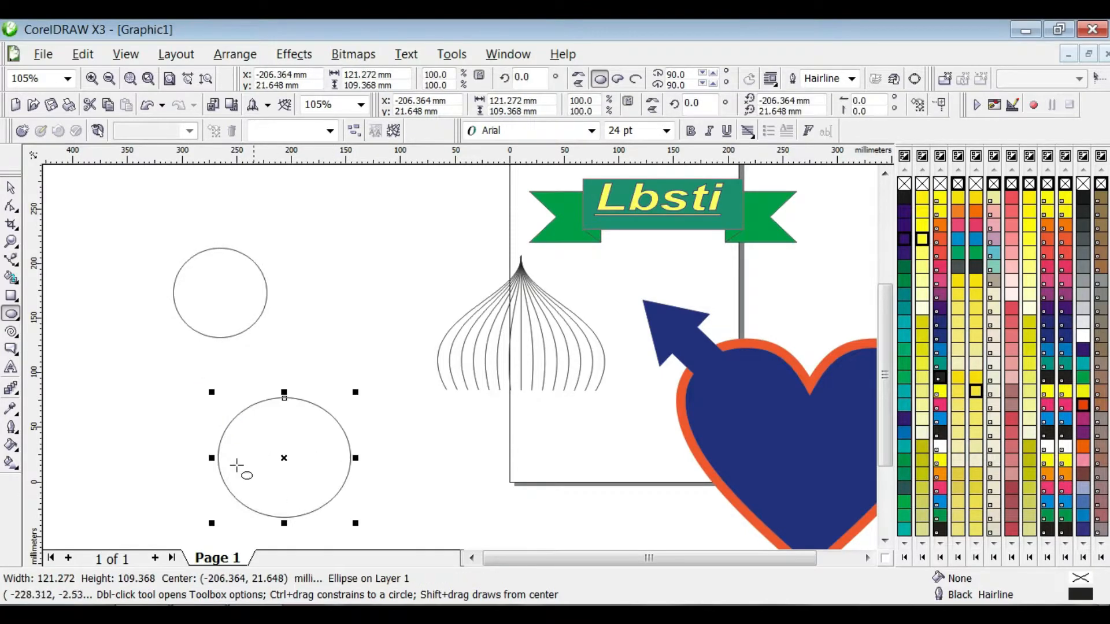
pyautogui.press('Delete')
pyautogui.click(13, 295)
pyautogui.moveTo(209, 389); pyautogui.dragTo(336, 496)
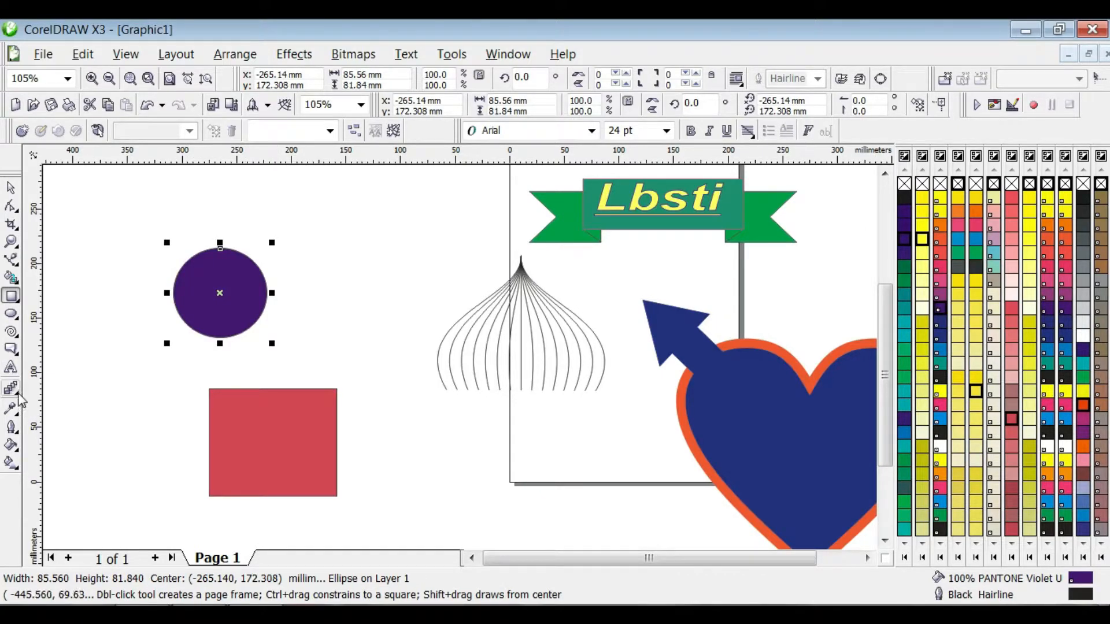
# Step: Blend the violet ellipse into the red rectangle, applying the CCWise 20 step accel preset and replacing it with CWise 20 step decel
pyautogui.click(18, 393)
pyautogui.click(43, 399)
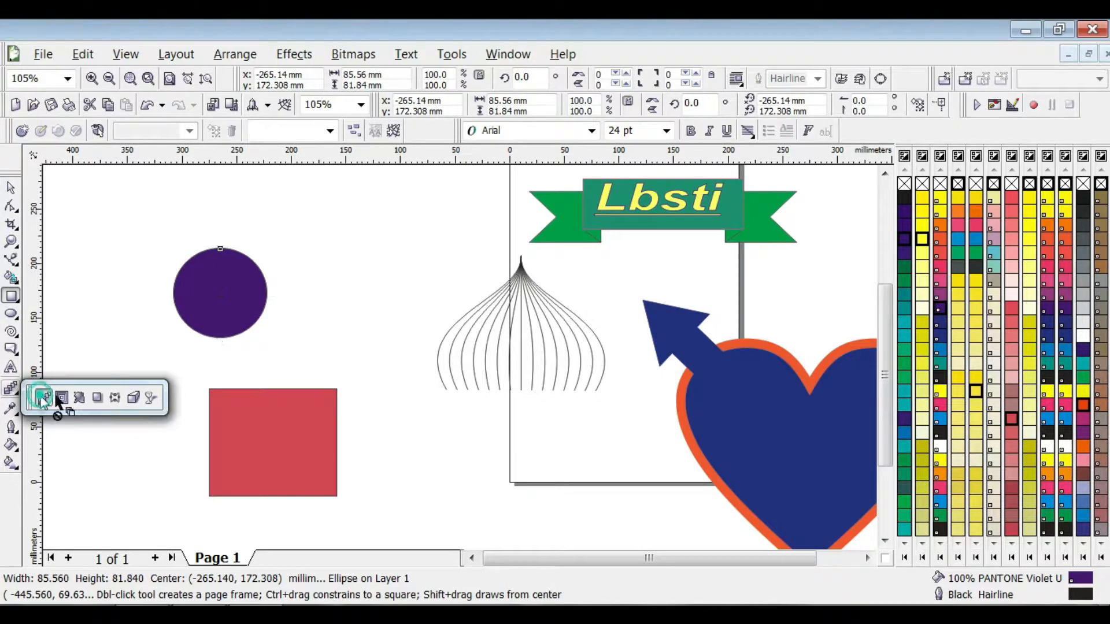
pyautogui.moveTo(245, 350); pyautogui.dragTo(270, 418)
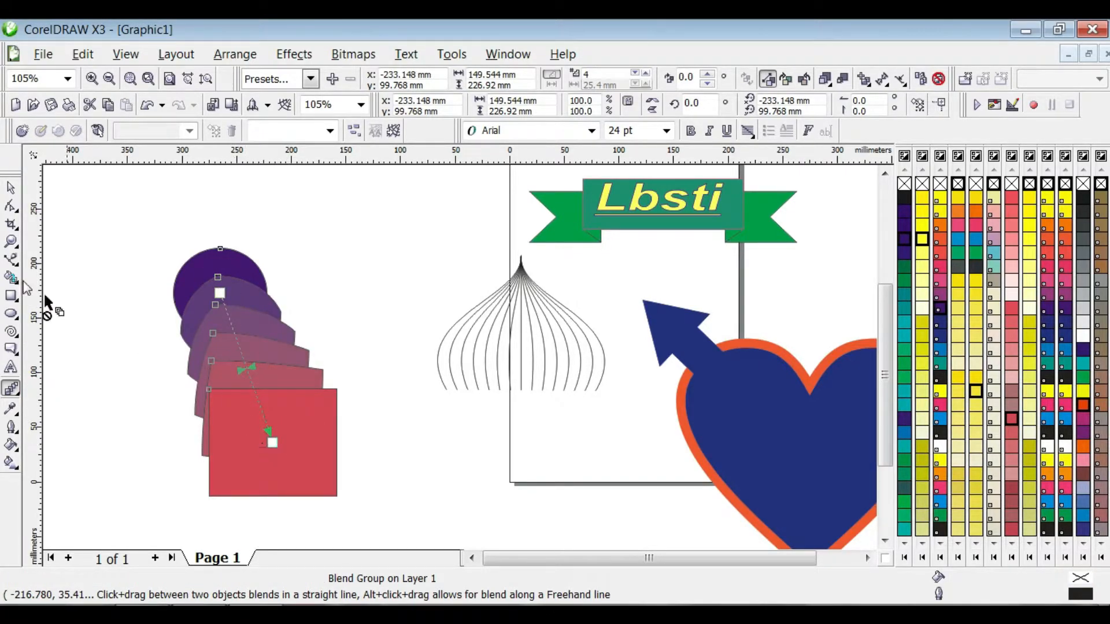
pyautogui.click(311, 79)
pyautogui.click(302, 98)
pyautogui.click(311, 79)
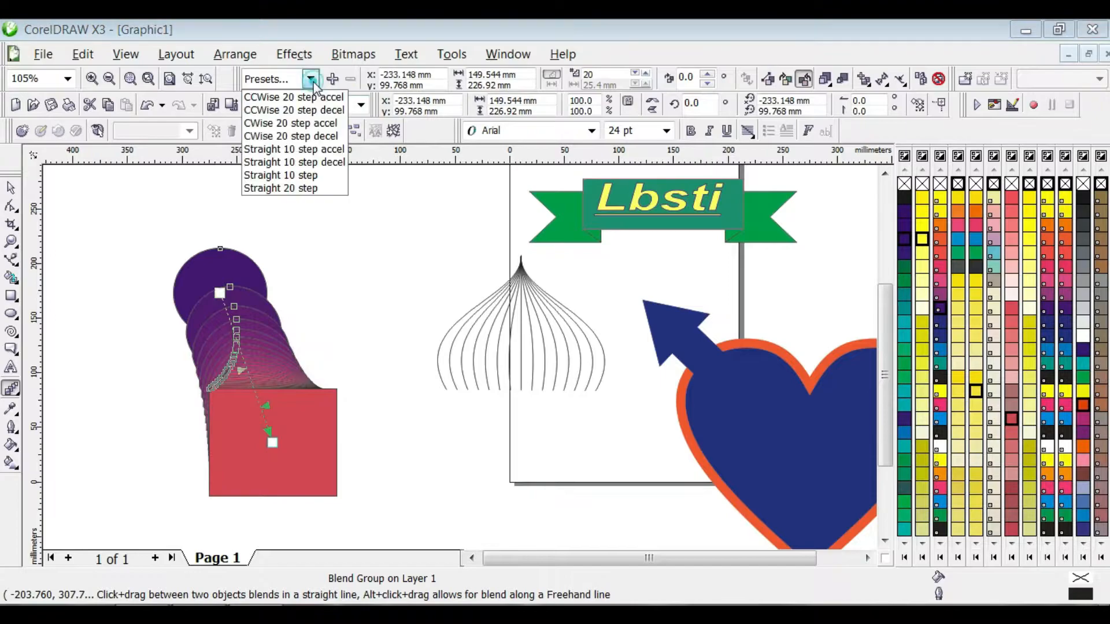
pyautogui.click(306, 136)
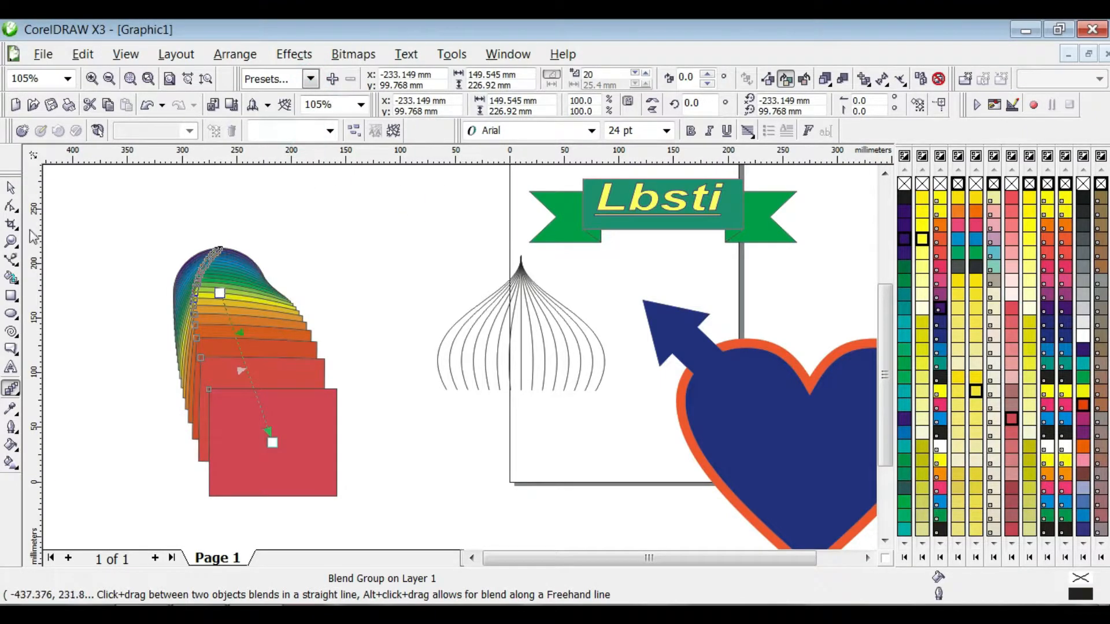
# Step: Try moving the ellipse-and-rectangle blend upward and delete it from the drawing
pyautogui.click(11, 187)
pyautogui.moveTo(243, 441); pyautogui.dragTo(269, 386)
pyautogui.click(294, 392)
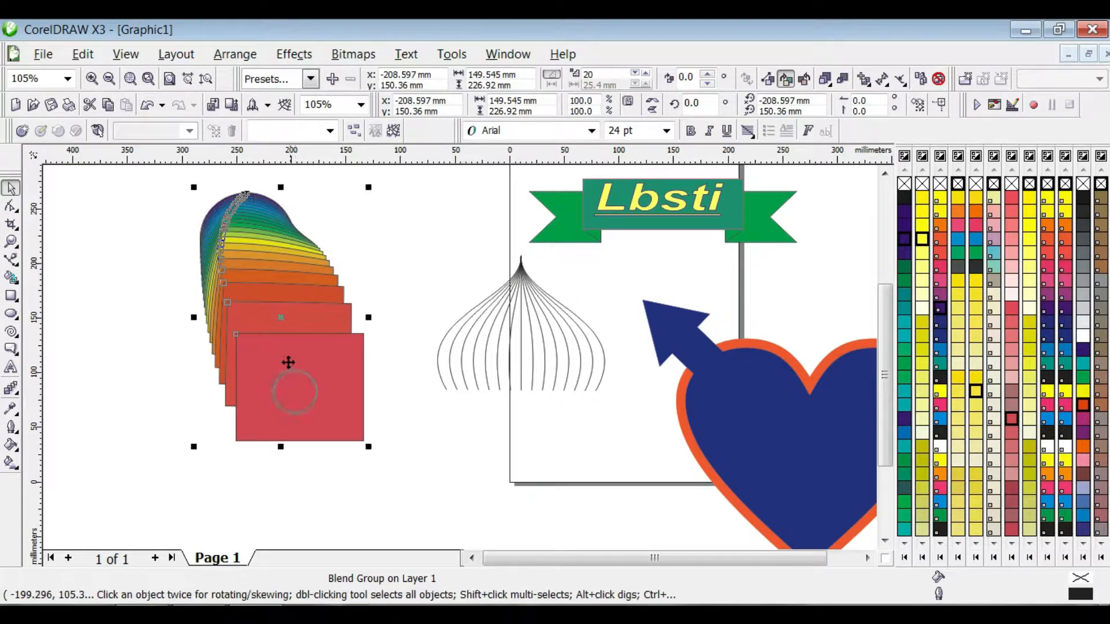
pyautogui.hotkey('ctrl', 'z')
pyautogui.hotkey('ctrl', 'z')
pyautogui.press('Delete')
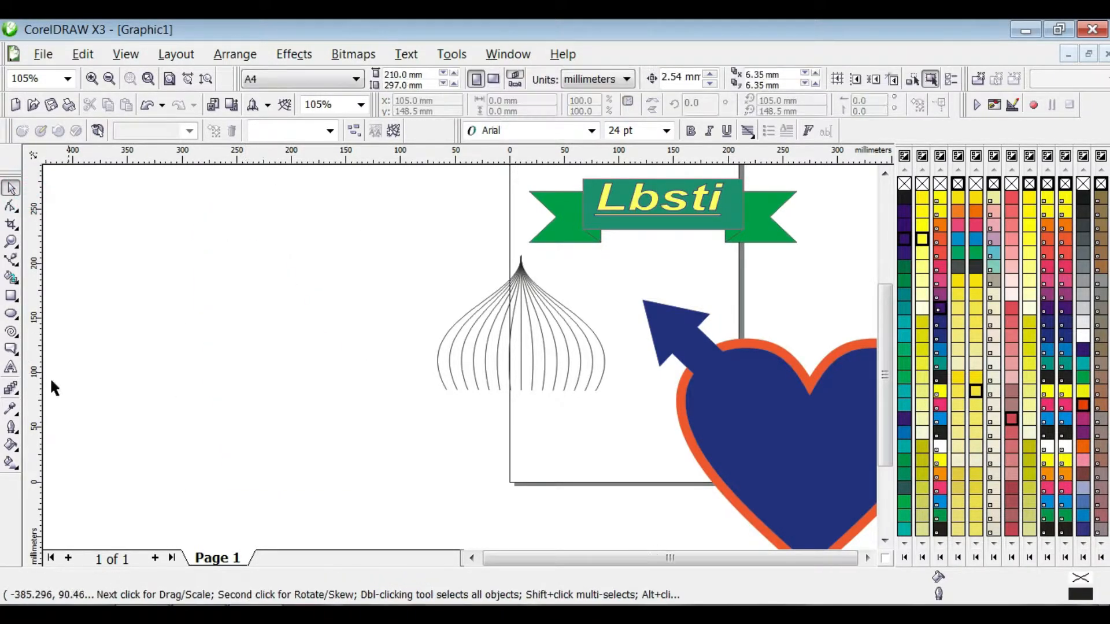
# Step: Move the Lbsti text from the banner to the empty area beside the page's left edge and duplicate it
pyautogui.click(10, 367)
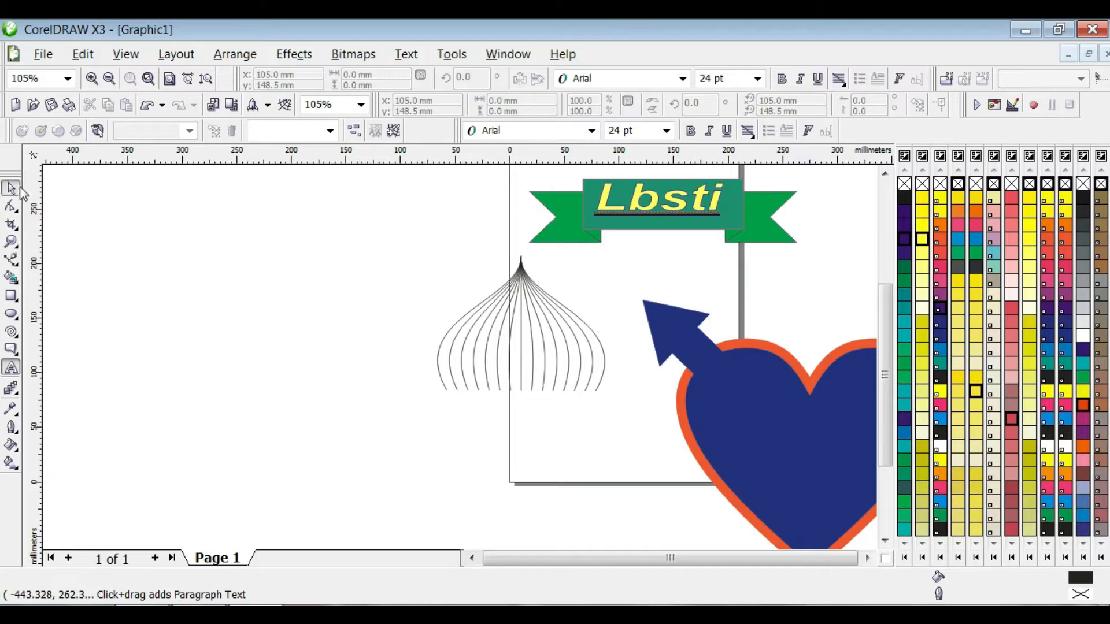
pyautogui.click(13, 188)
pyautogui.click(677, 207)
pyautogui.moveTo(676, 207); pyautogui.dragTo(290, 299)
pyautogui.hotkey('ctrl', 'd')
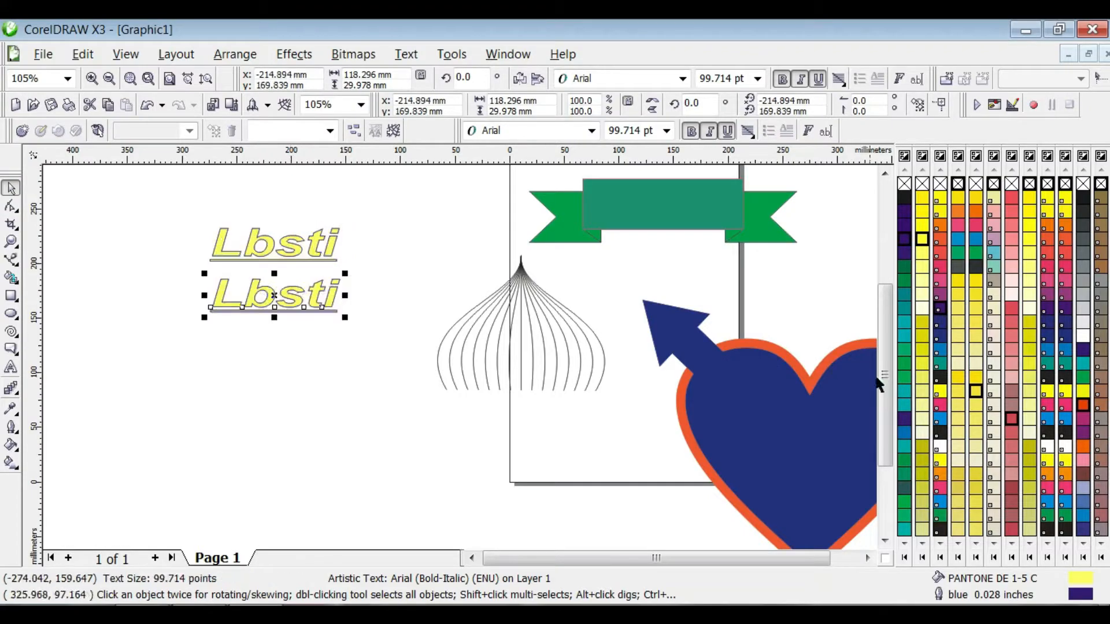
# Step: Fill one Lbsti copy with magenta and blend the two text copies together in 4 steps
pyautogui.click(939, 401)
pyautogui.click(20, 398)
pyautogui.click(23, 408)
pyautogui.moveTo(269, 243)
pyautogui.mouseDown()
pyautogui.moveTo(289, 298)
pyautogui.moveTo(277, 242)
pyautogui.moveTo(275, 265)
pyautogui.moveTo(275, 251)
pyautogui.mouseUp()
pyautogui.click(12, 188)
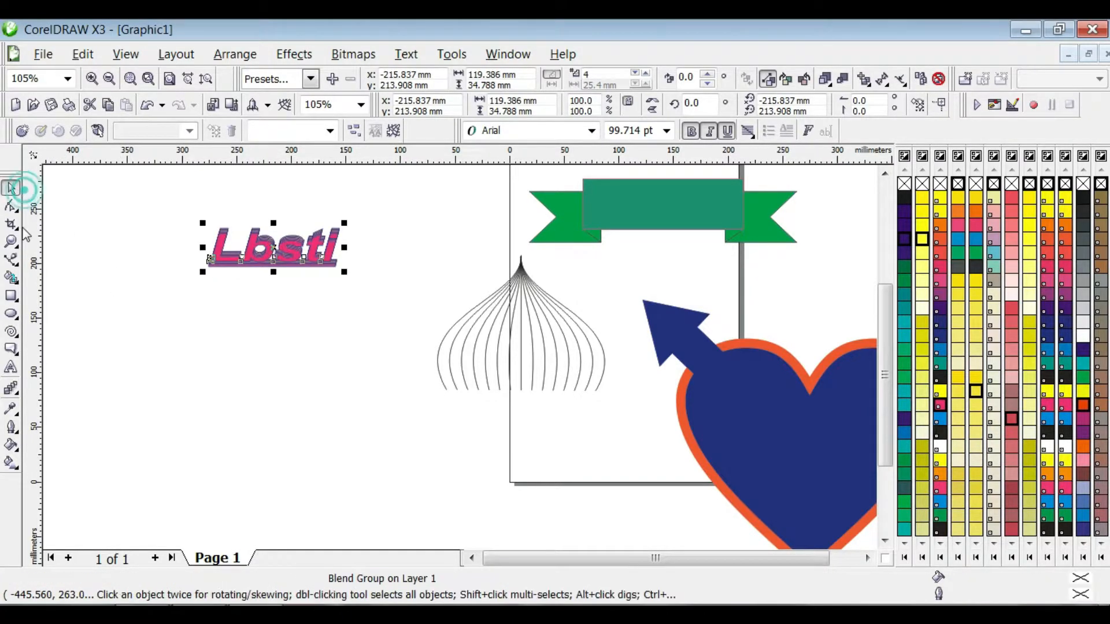
# Step: Draw an ellipse about 135 by 127 mm below the blended text and contour it inward in 28 steps
pyautogui.click(18, 395)
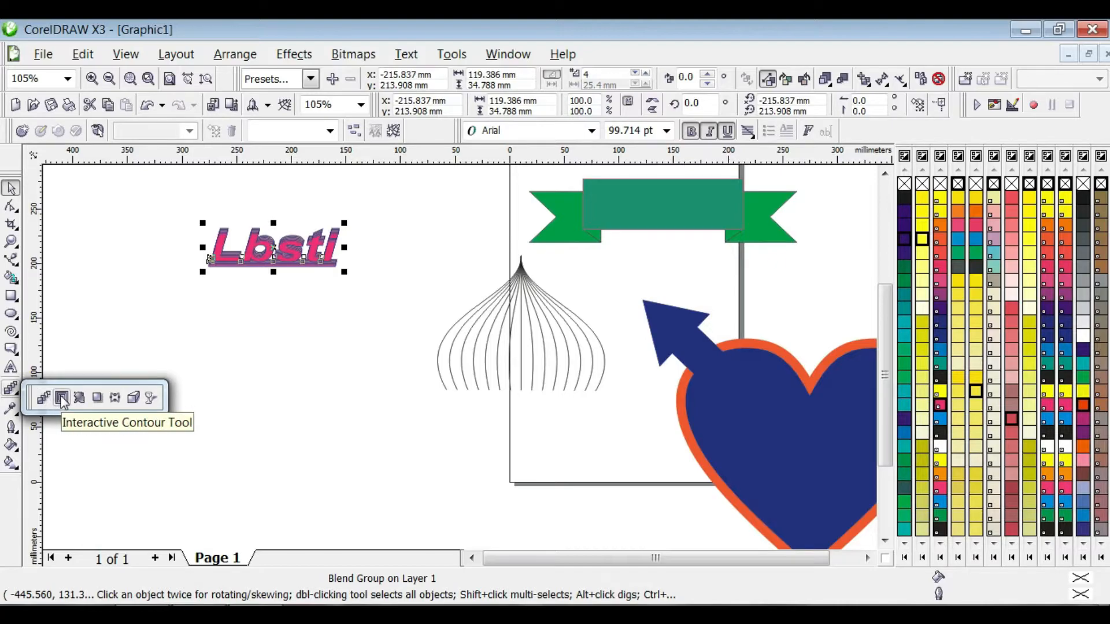
pyautogui.click(11, 314)
pyautogui.moveTo(183, 320); pyautogui.dragTo(336, 466)
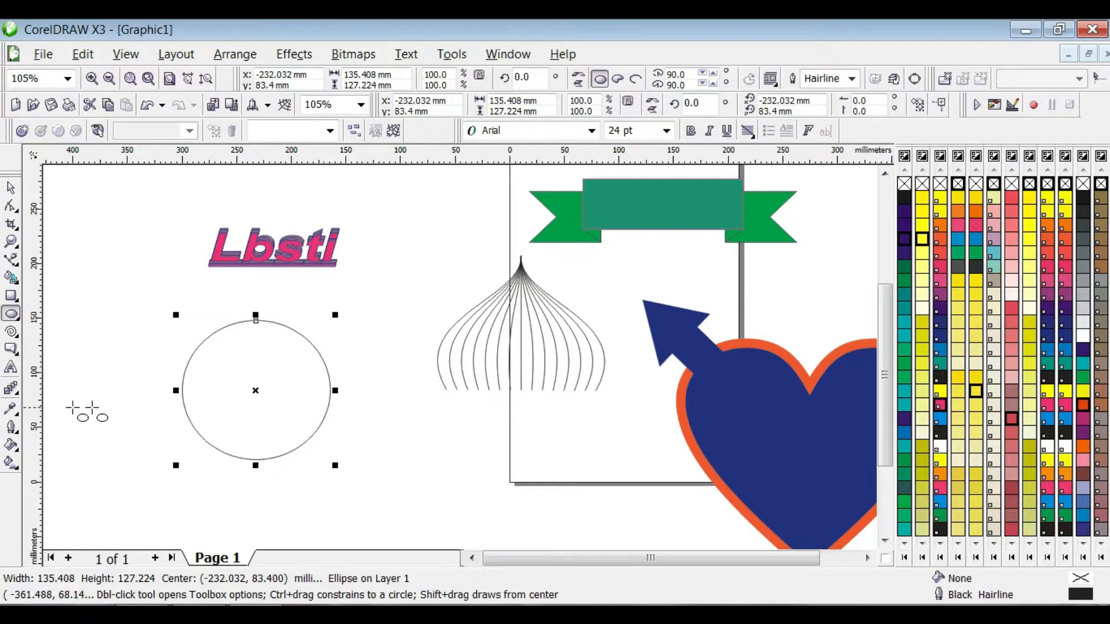
pyautogui.click(20, 398)
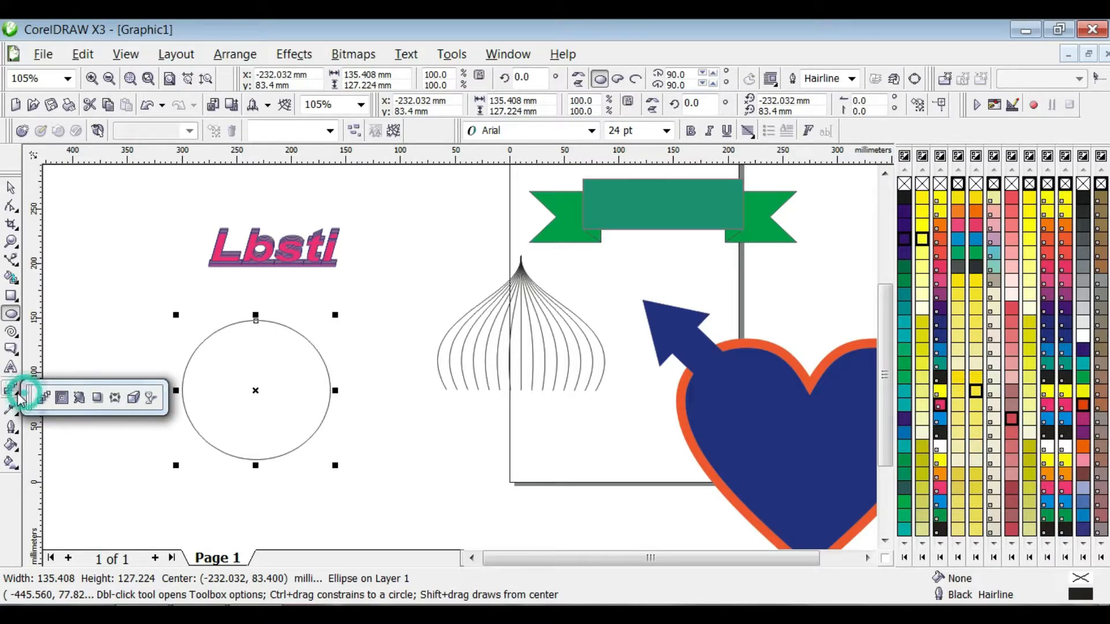
pyautogui.click(61, 397)
pyautogui.moveTo(255, 318); pyautogui.dragTo(255, 360)
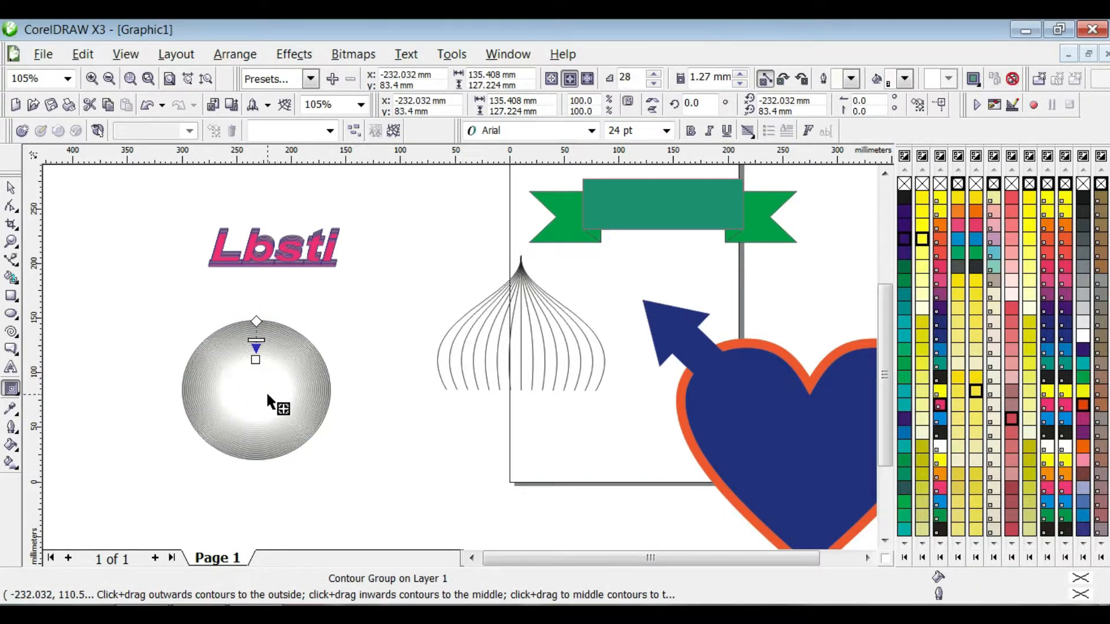
# Step: Apply the Center 3 contour preset to the ellipse, replace it with Outside 2 and fill the ellipse with dark blue
pyautogui.click(310, 79)
pyautogui.click(292, 124)
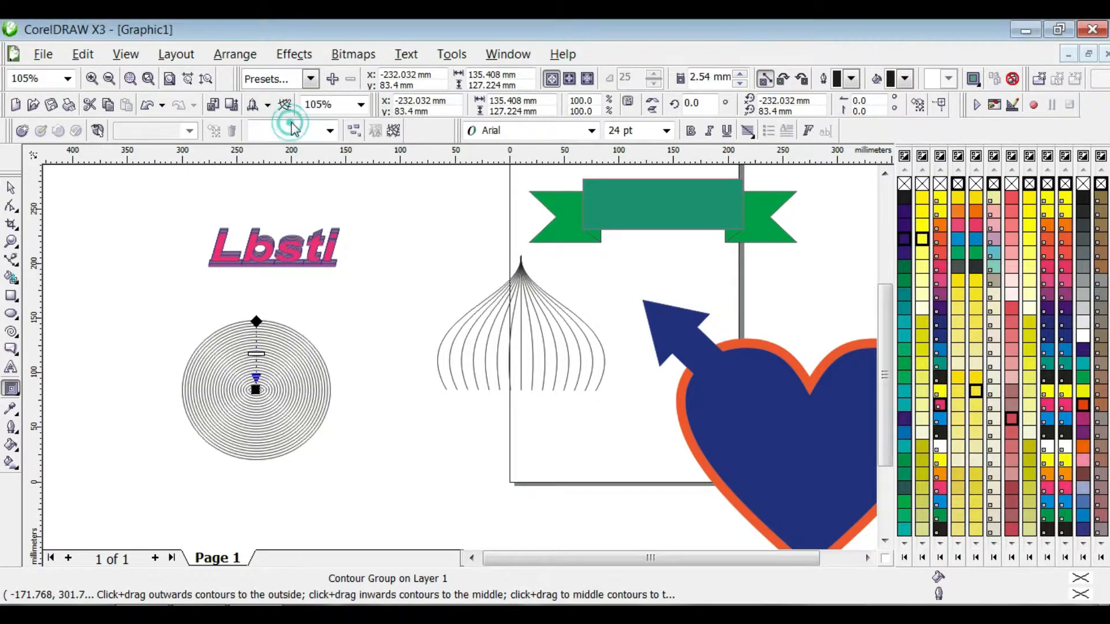
pyautogui.click(310, 78)
pyautogui.click(285, 167)
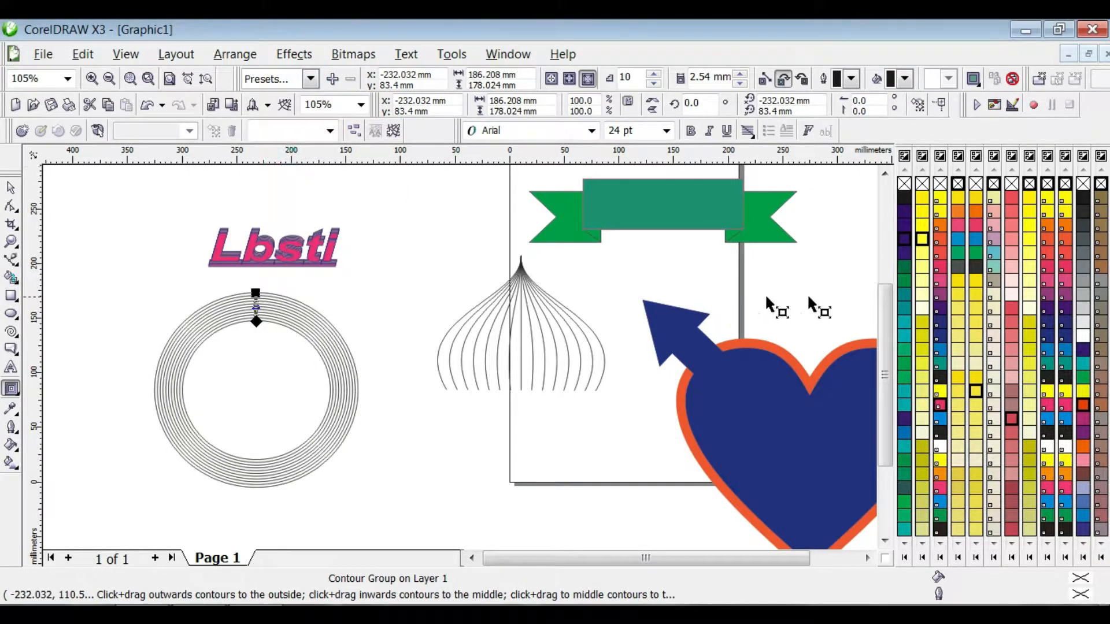
pyautogui.click(939, 338)
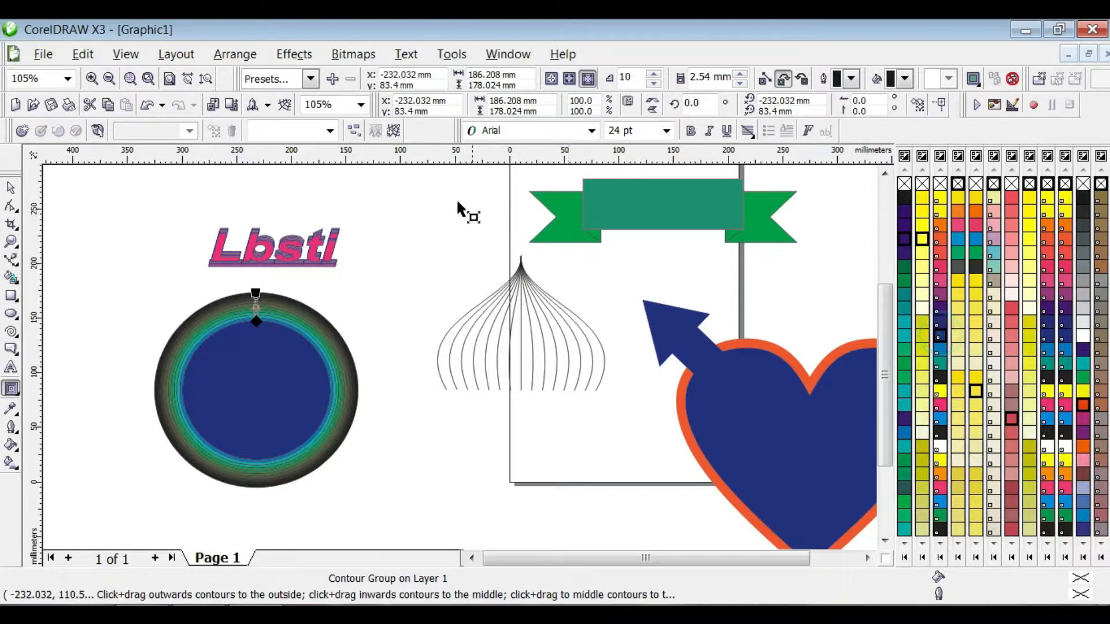
# Step: Try the Center 1 contour preset on the blue ellipse and reapply Outside 2
pyautogui.click(310, 79)
pyautogui.click(282, 162)
pyautogui.click(310, 79)
pyautogui.click(285, 162)
pyautogui.click(310, 78)
pyautogui.click(291, 96)
pyautogui.click(311, 79)
pyautogui.click(280, 162)
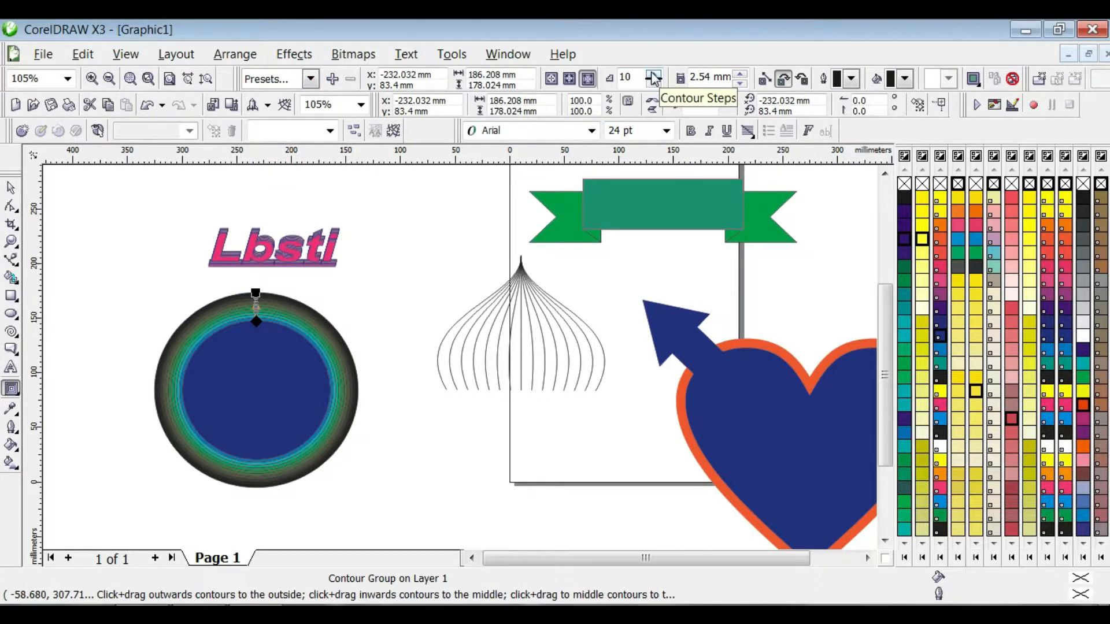
# Step: Try more contour steps around the blue ellipse and reduce the number to 11
pyautogui.click(652, 74)
pyautogui.click(653, 74)
pyautogui.click(652, 74)
pyautogui.click(652, 74)
pyautogui.click(652, 74)
pyautogui.click(652, 74)
pyautogui.click(653, 74)
pyautogui.click(651, 84)
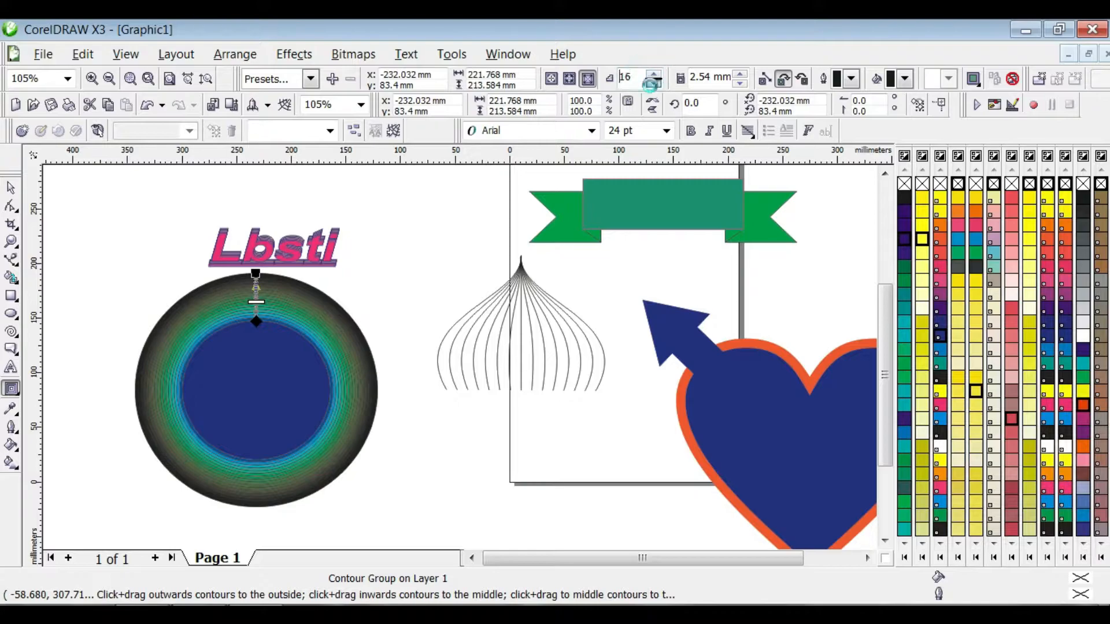
pyautogui.click(652, 84)
pyautogui.click(652, 84)
pyautogui.click(652, 84)
pyautogui.click(652, 84)
pyautogui.click(652, 84)
# Step: Set the ellipse contour's outline colour to red and its fill colour to orange, replacing the orange with grey-blue
pyautogui.click(851, 81)
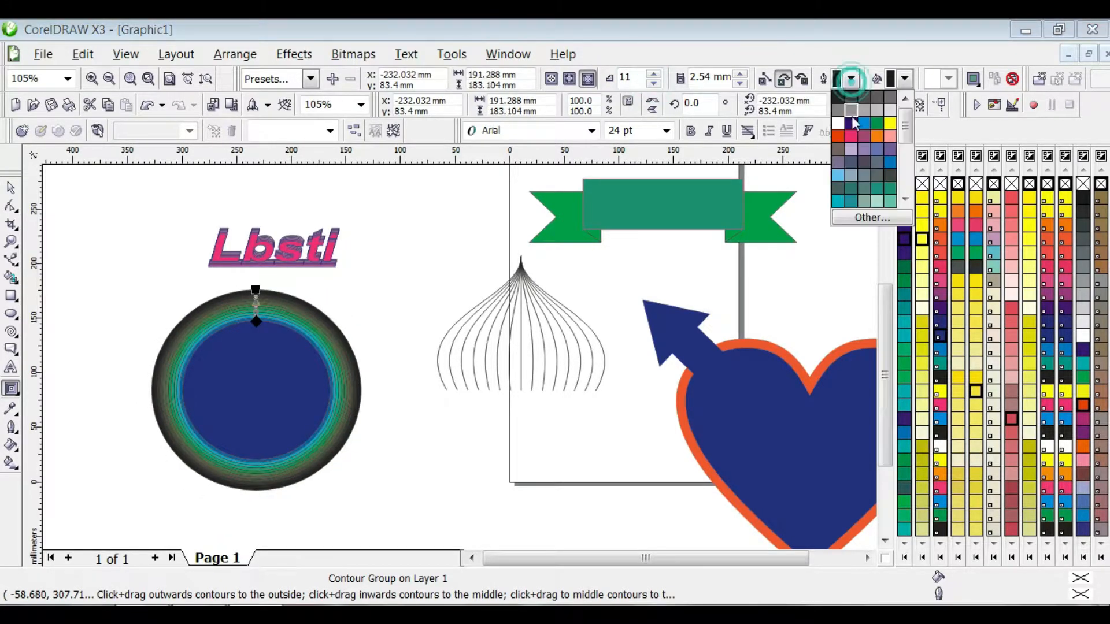
pyautogui.click(838, 134)
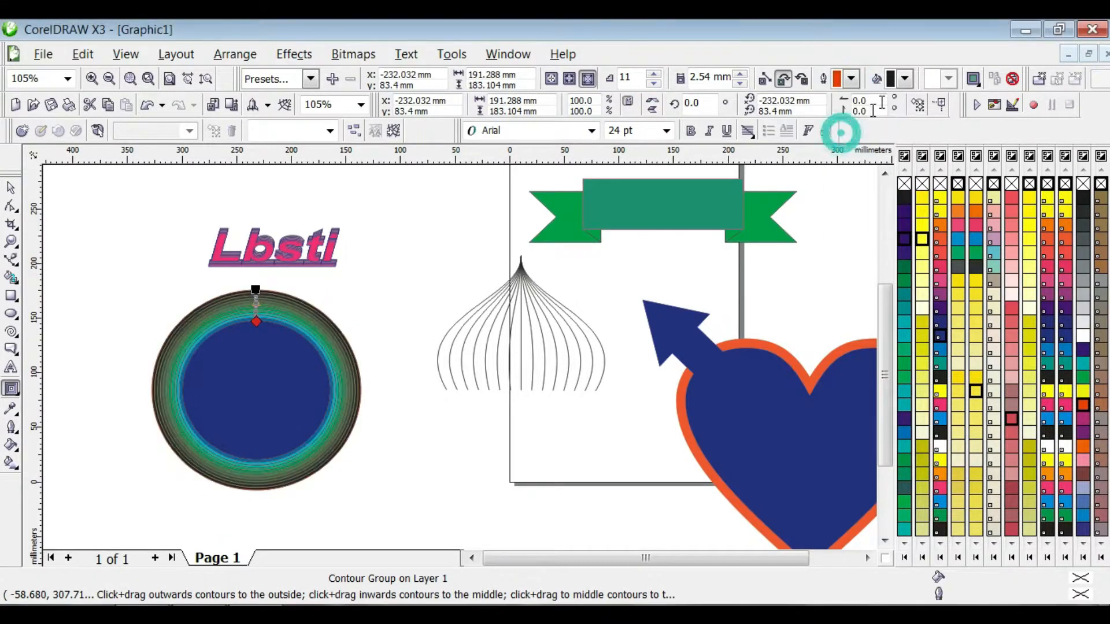
pyautogui.click(905, 79)
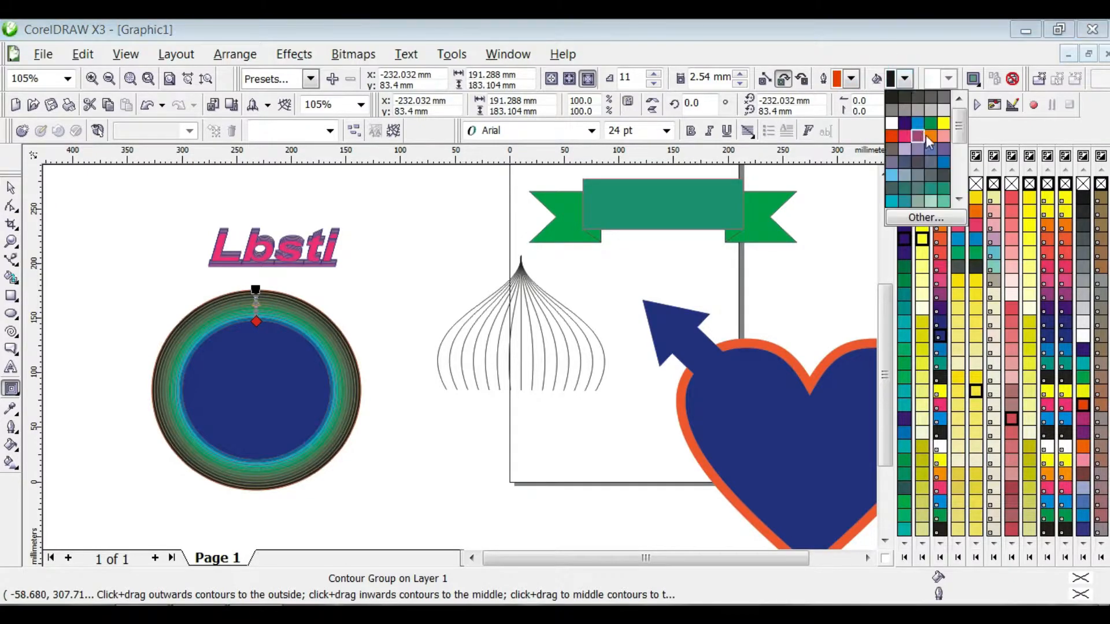
pyautogui.click(930, 97)
pyautogui.click(905, 79)
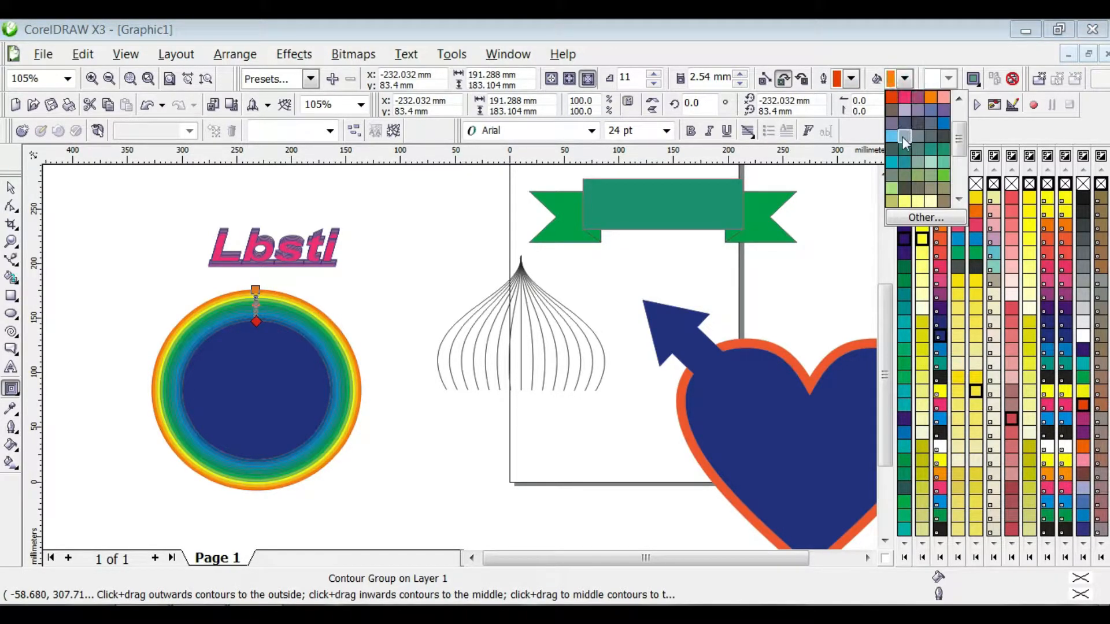
pyautogui.click(902, 136)
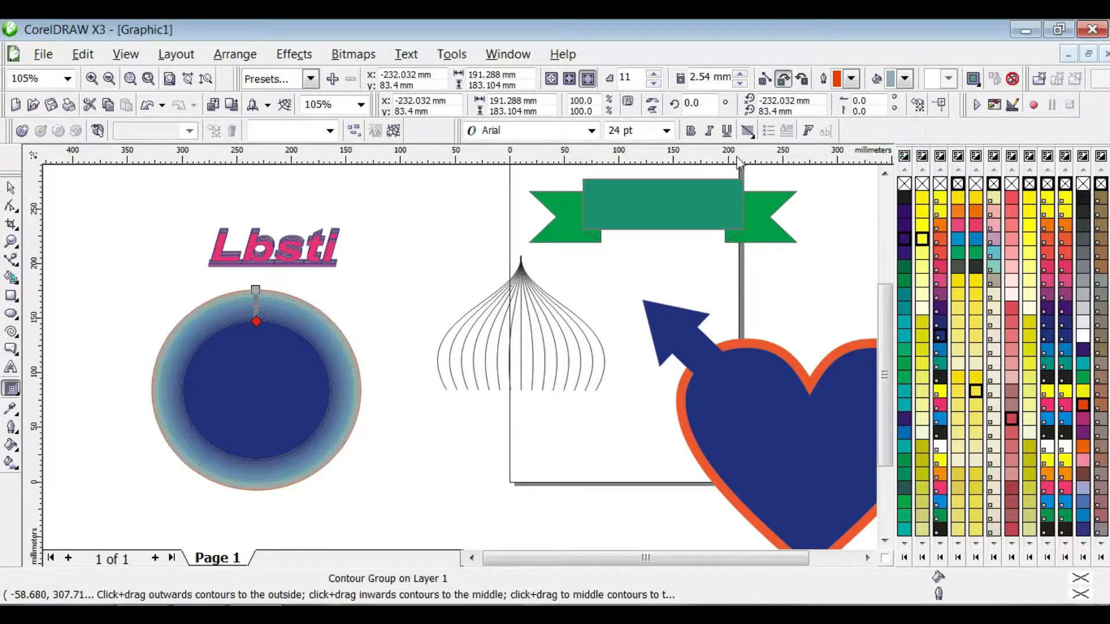
# Step: Clear the drawing and add bold Arial text LBS COMPUER CENTER beside the page, stretched to about 251 mm wide
pyautogui.click(17, 397)
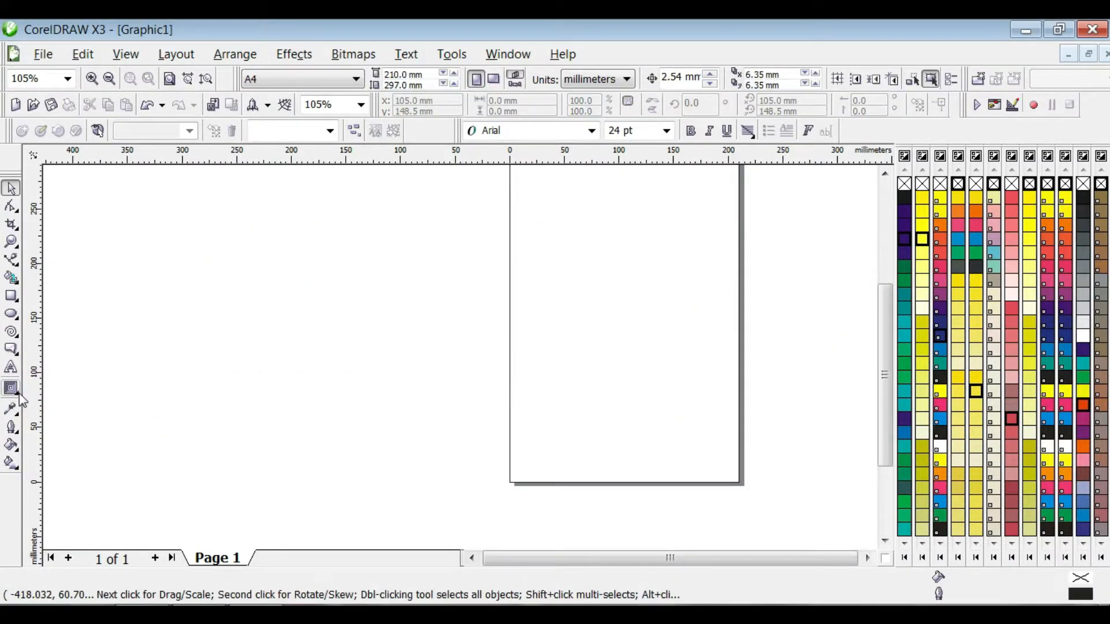
pyautogui.click(19, 394)
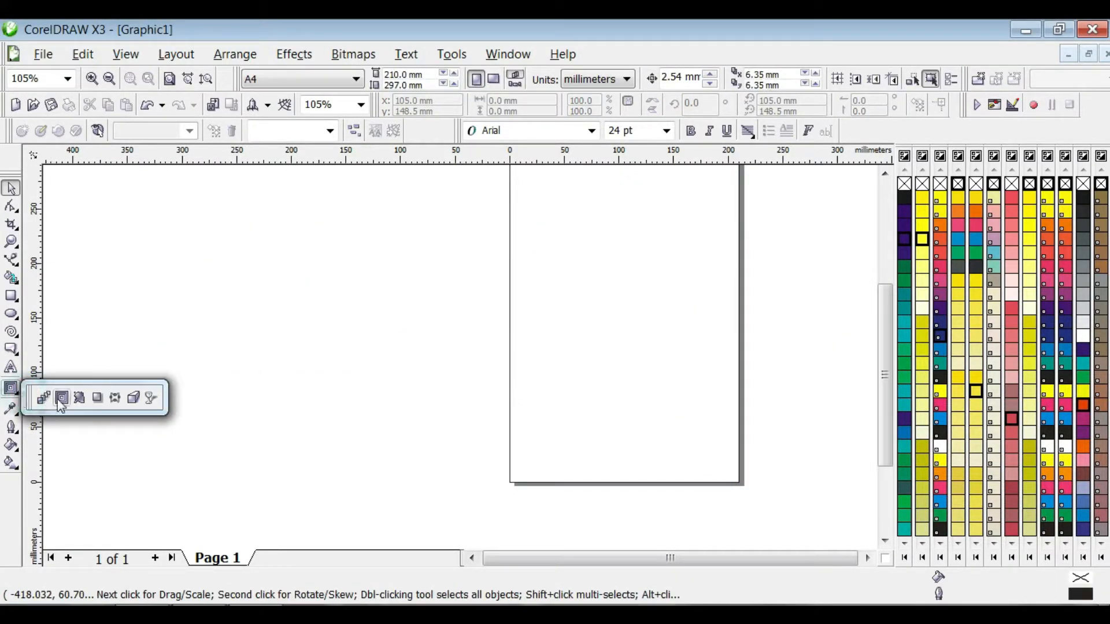
pyautogui.click(11, 368)
pyautogui.click(223, 294)
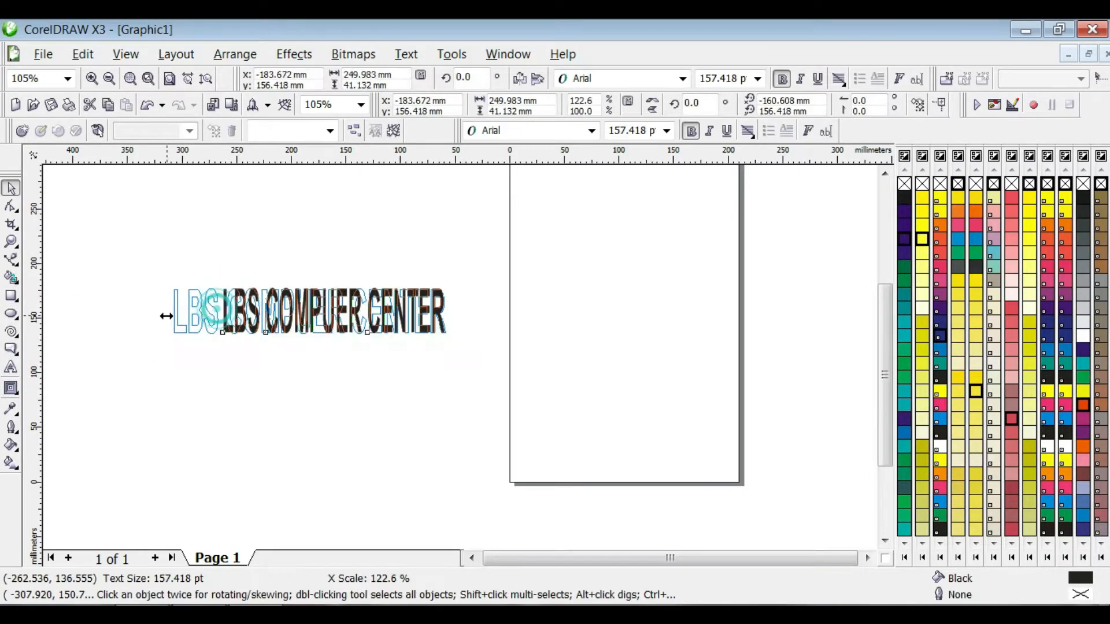
# Step: Contour the LBS COMPUER CENTER text outward in 16 steps with a 1.27 mm offset
pyautogui.click(16, 394)
pyautogui.click(18, 393)
pyautogui.click(66, 395)
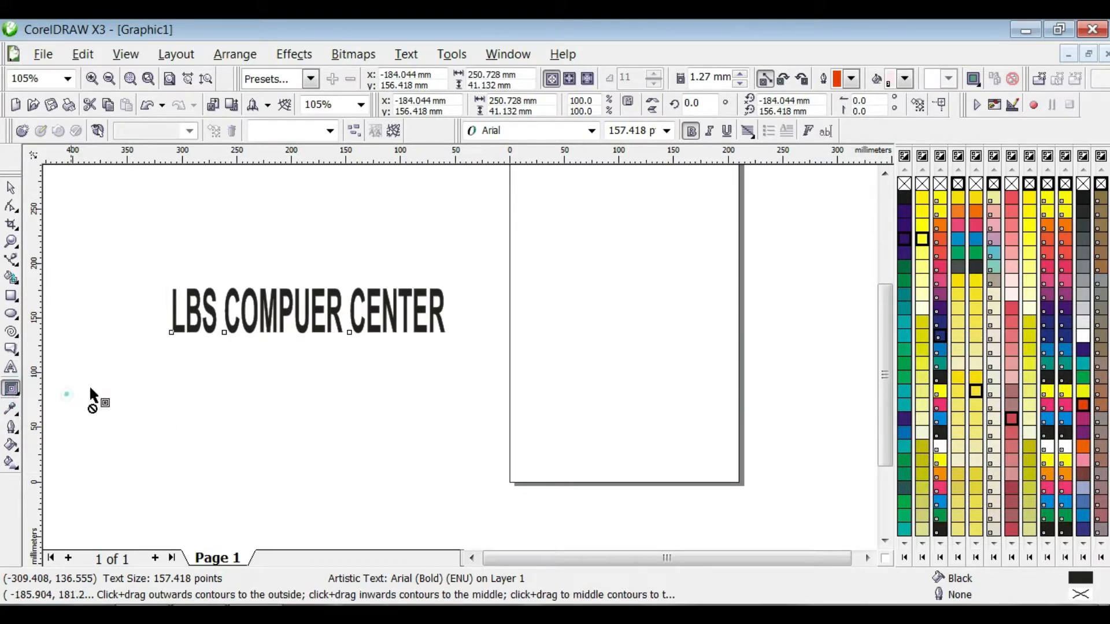
pyautogui.moveTo(198, 302); pyautogui.dragTo(223, 278)
pyautogui.moveTo(307, 276); pyautogui.dragTo(308, 265)
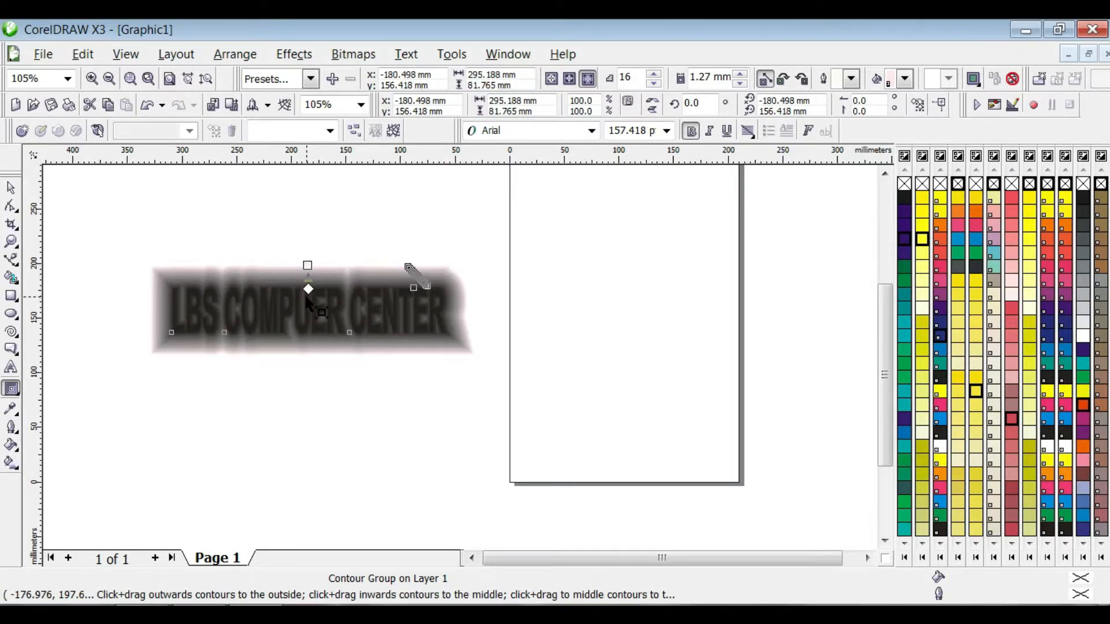
# Step: Set the text contour's outline colour to magenta and fill colour to yellow, and move the contoured text toward the page's left edge
pyautogui.click(850, 80)
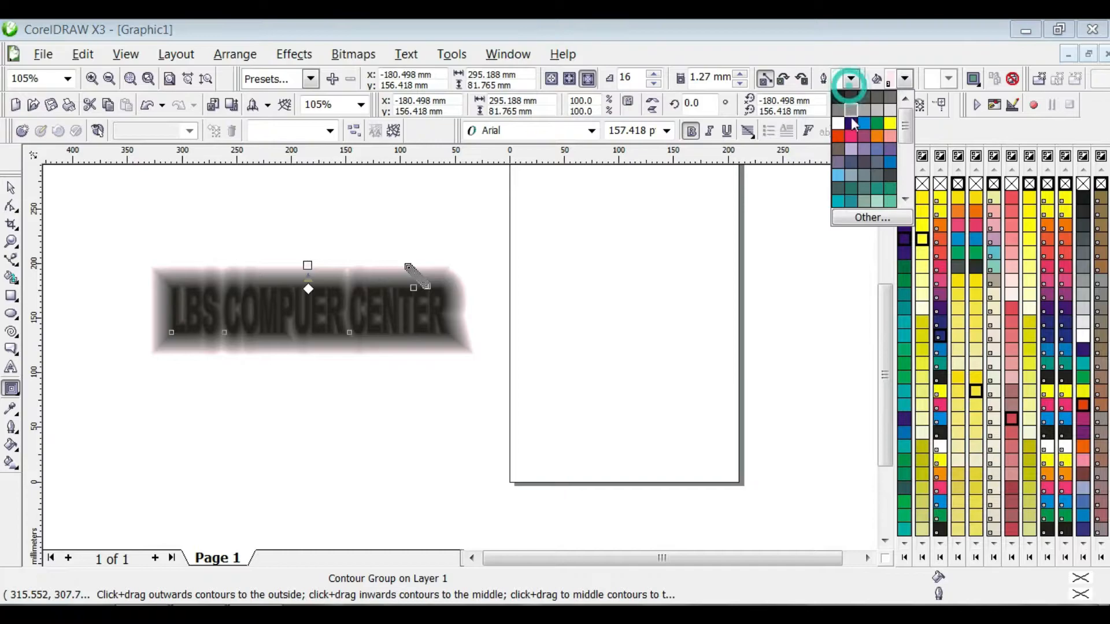
pyautogui.click(855, 137)
pyautogui.click(905, 79)
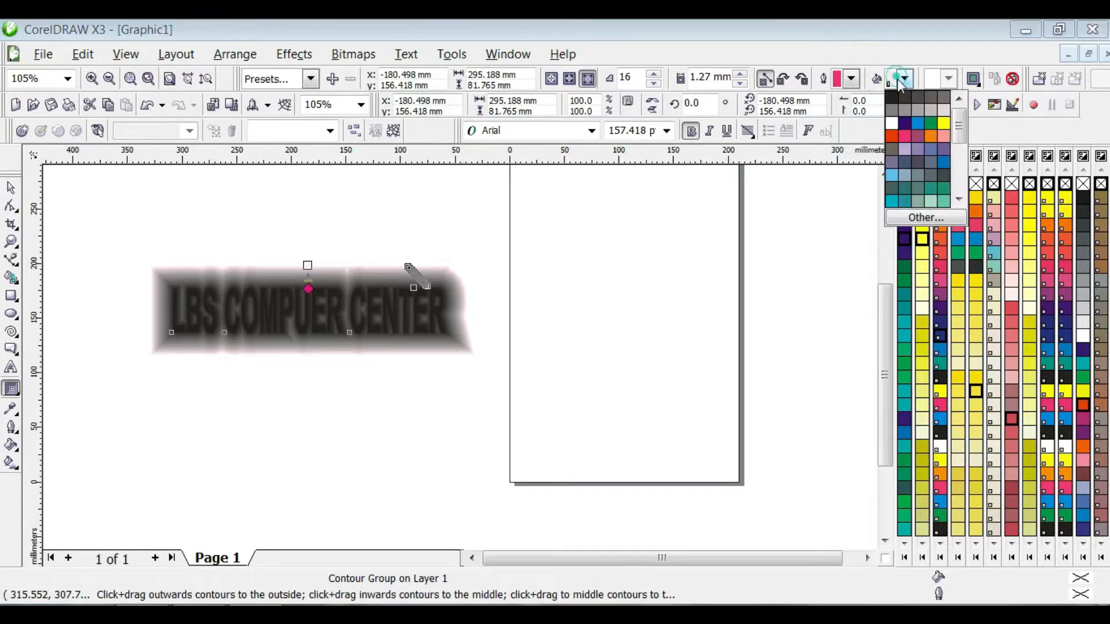
pyautogui.click(932, 127)
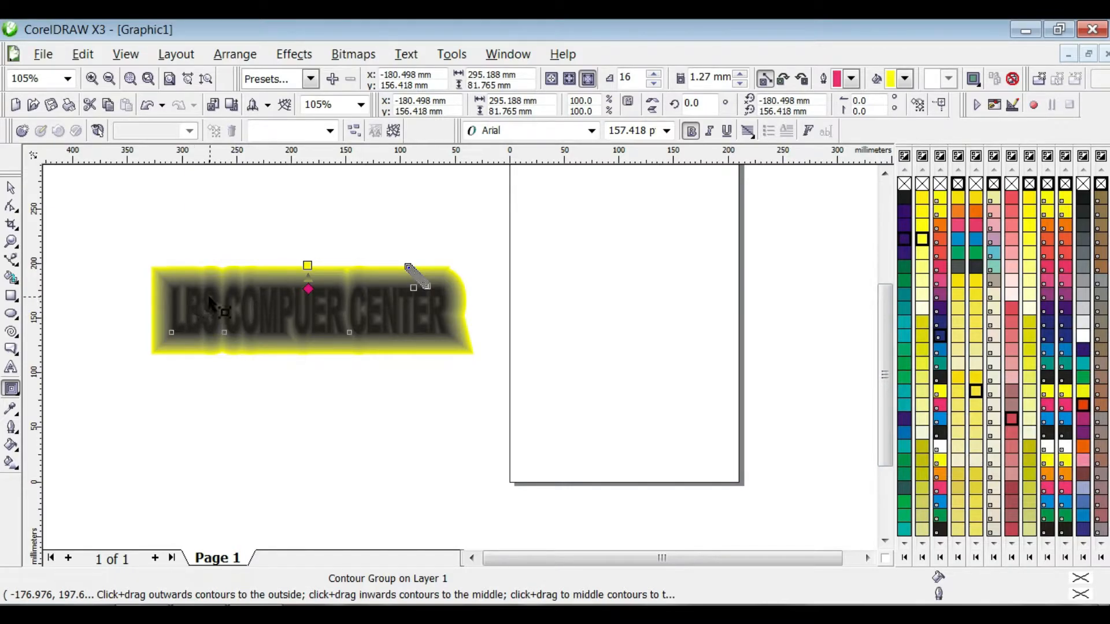
pyautogui.press('space')
pyautogui.moveTo(223, 317); pyautogui.dragTo(264, 329)
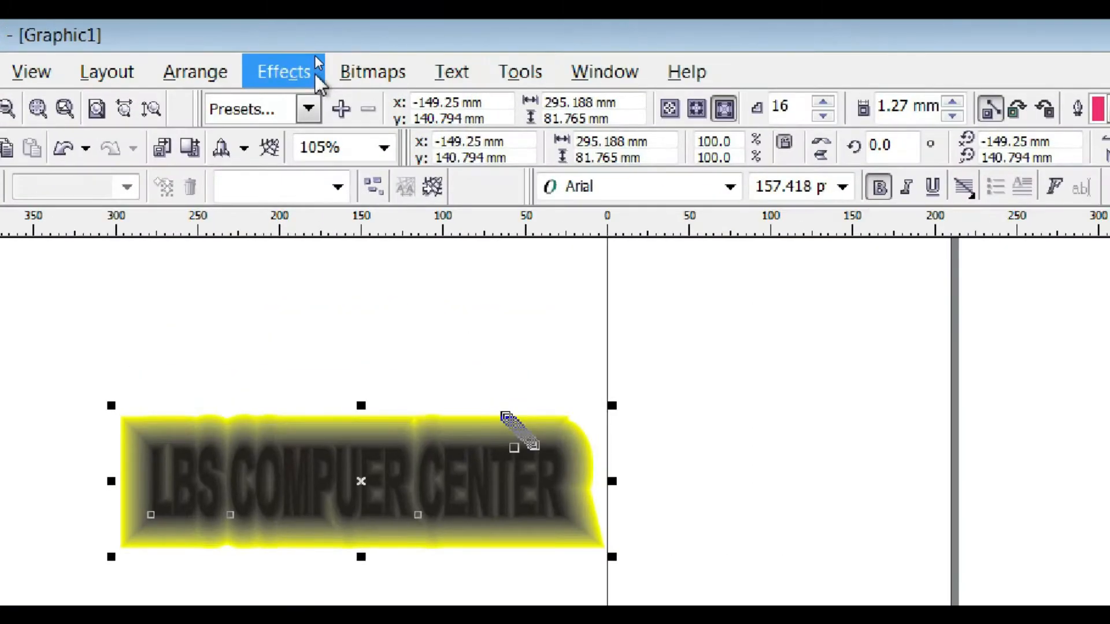
# Step: Break the contour group apart and move the original LBS COMPUER CENTER text below its contour
pyautogui.click(315, 72)
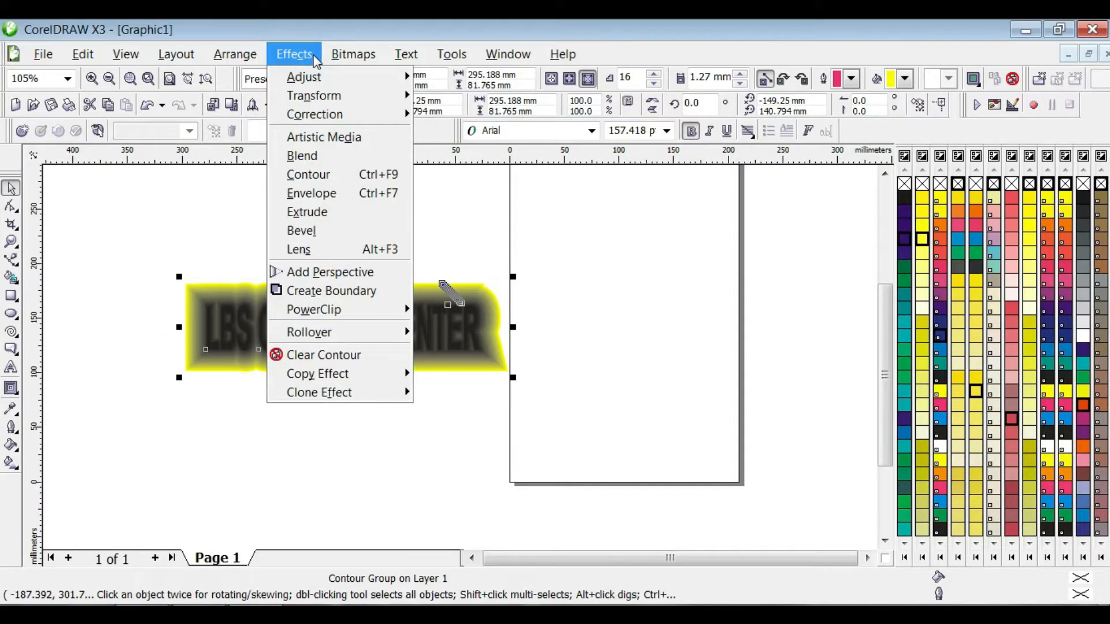
pyautogui.moveTo(247, 61)
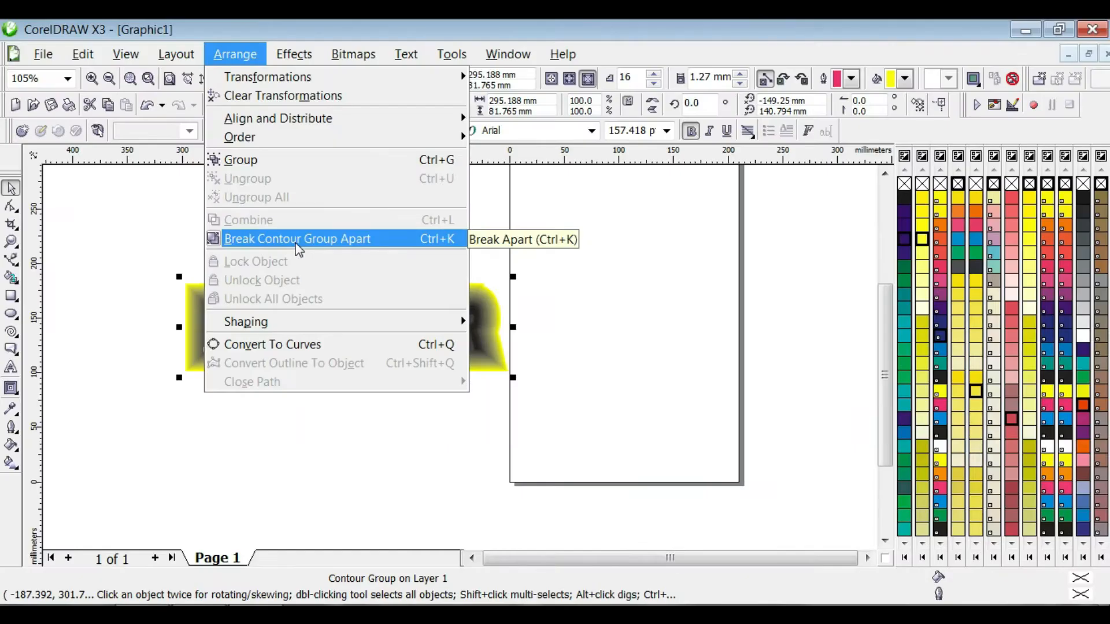
pyautogui.click(296, 242)
pyautogui.click(277, 412)
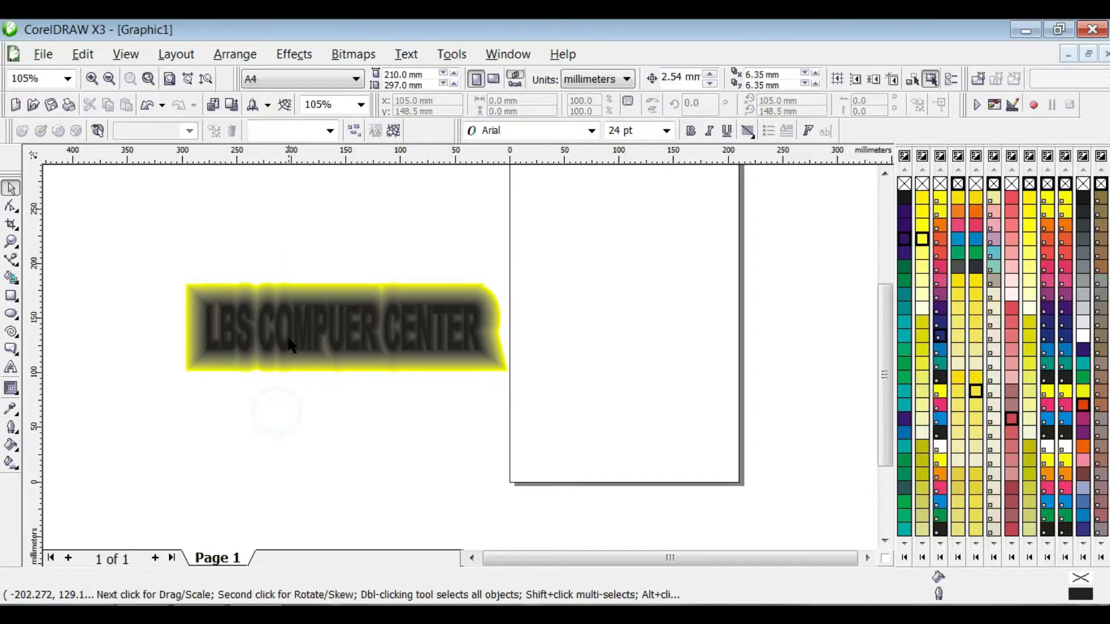
pyautogui.moveTo(286, 308); pyautogui.dragTo(286, 381)
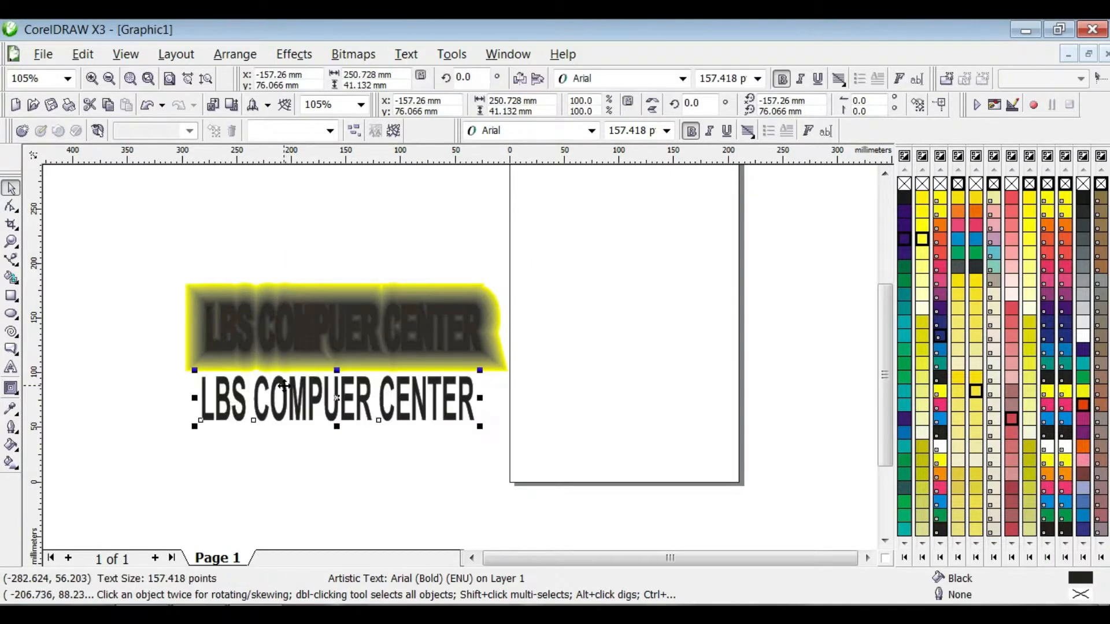
# Step: Fill the separated text with magenta and move it back onto the yellow-edged contour
pyautogui.click(939, 406)
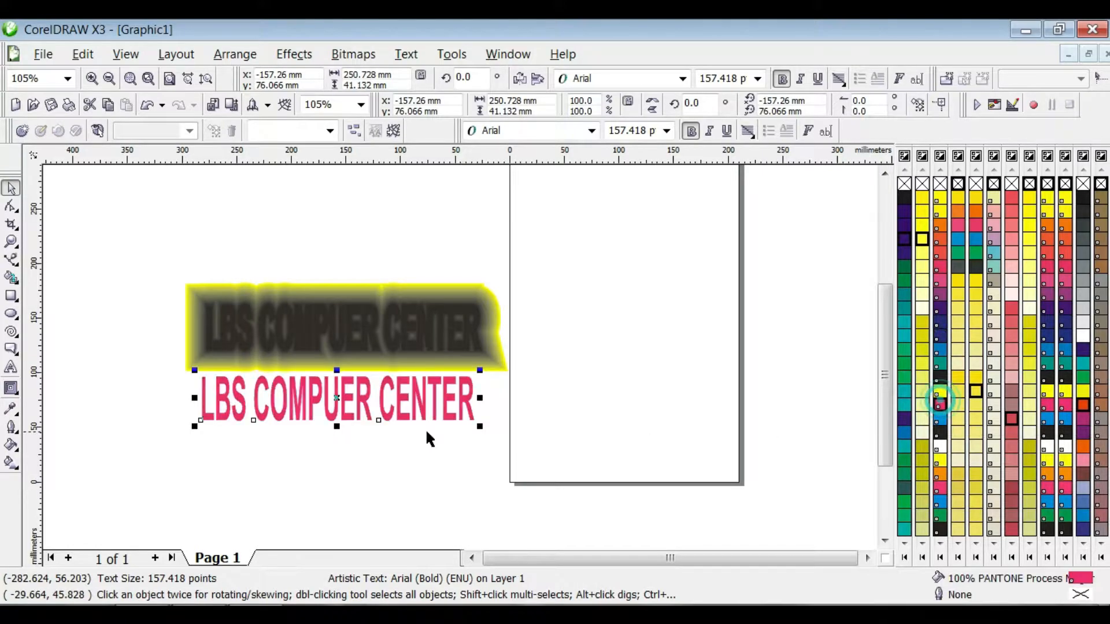
pyautogui.moveTo(339, 411); pyautogui.dragTo(340, 353)
pyautogui.click(356, 420)
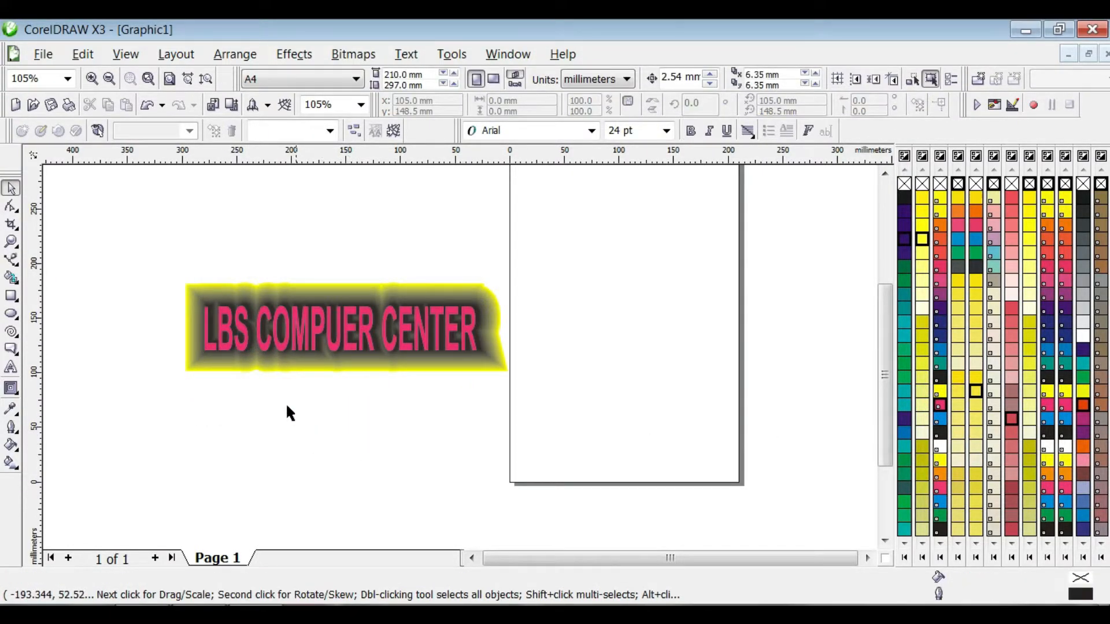
# Step: Try the Inside, Outside 2, Center 2 and Outside 3 contour presets on the magenta text, ending with Center 2
pyautogui.click(266, 350)
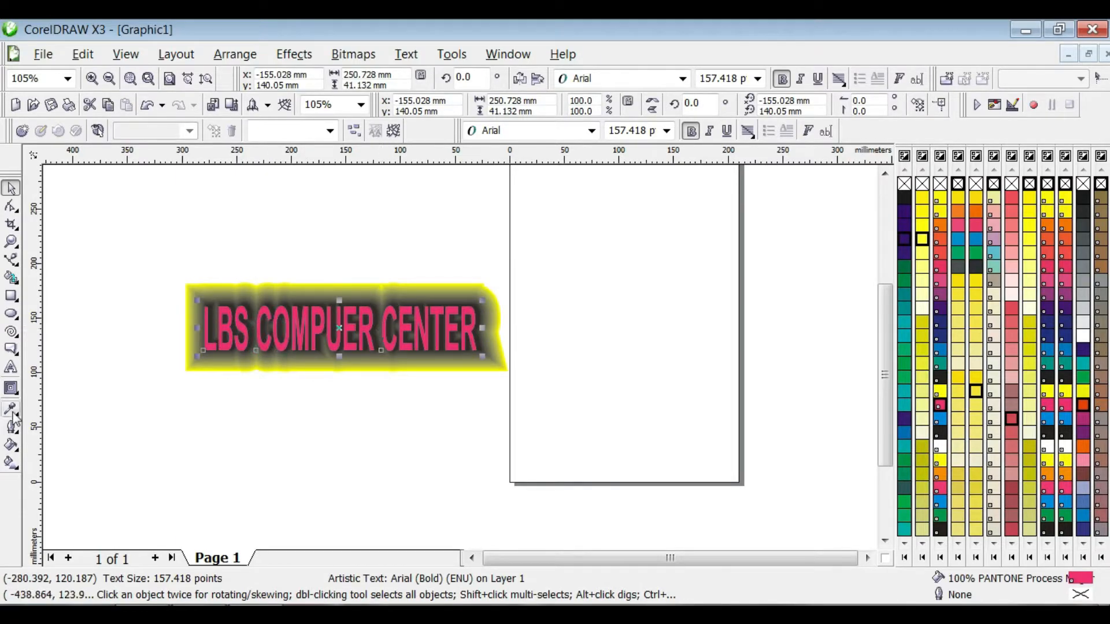
pyautogui.click(13, 390)
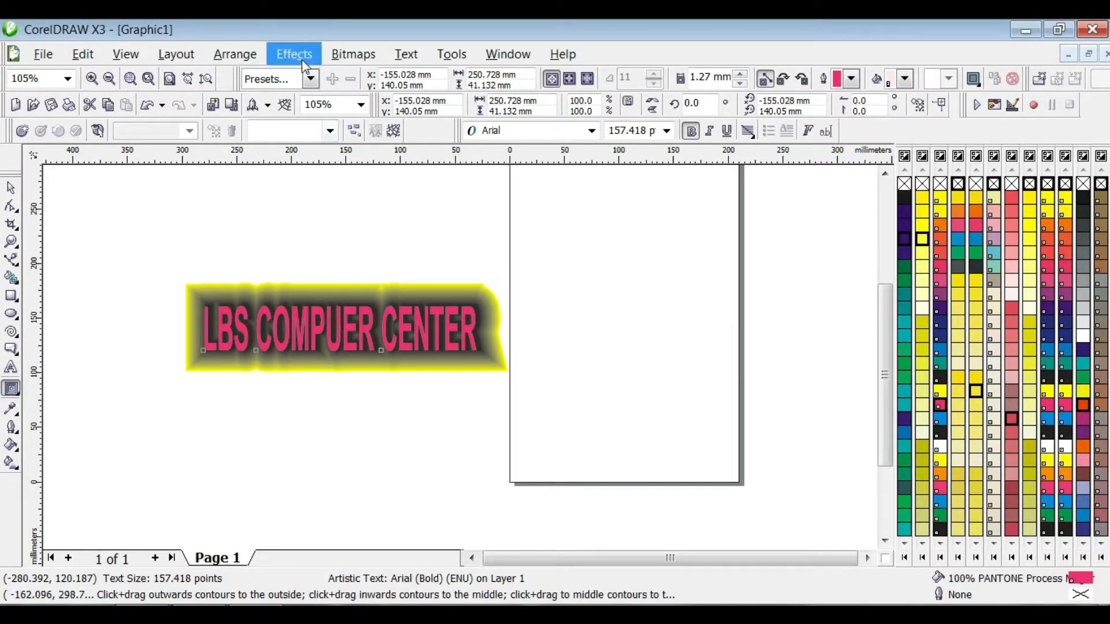
pyautogui.click(307, 80)
pyautogui.click(287, 135)
pyautogui.click(313, 82)
pyautogui.click(294, 161)
pyautogui.click(310, 79)
pyautogui.click(290, 110)
pyautogui.click(310, 79)
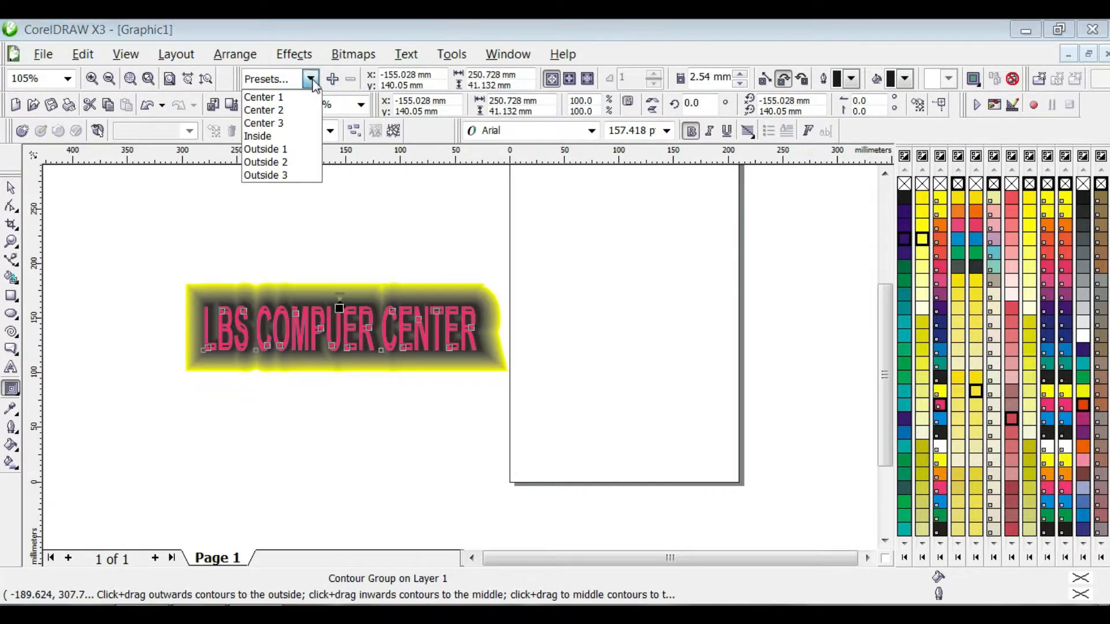
pyautogui.click(288, 170)
pyautogui.click(311, 79)
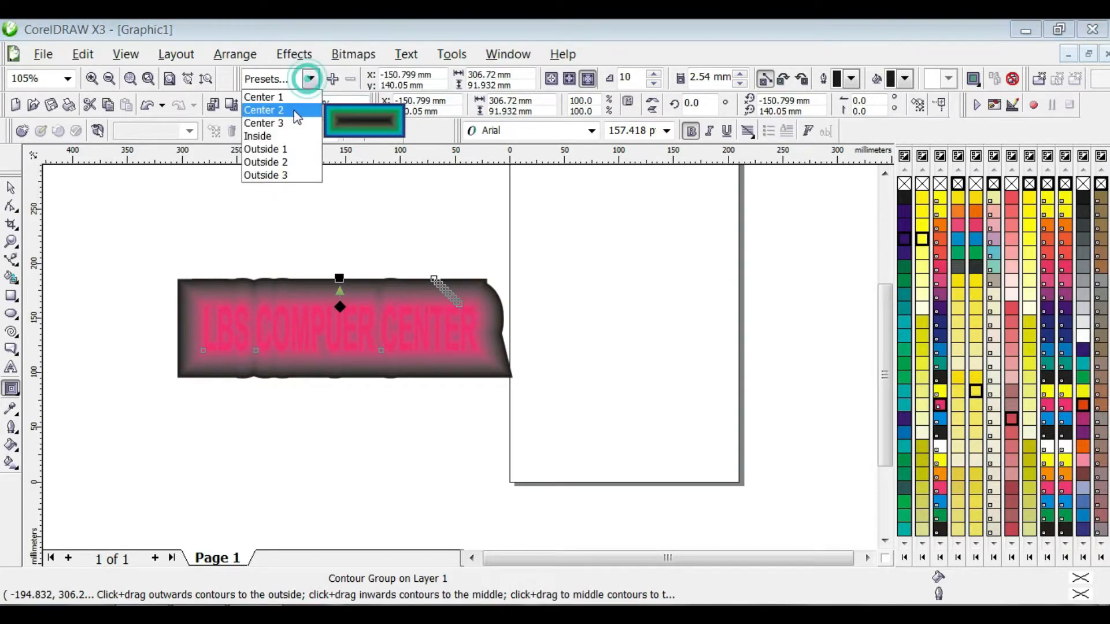
pyautogui.click(296, 110)
# Step: Delete all objects from the drawing
pyautogui.click(11, 388)
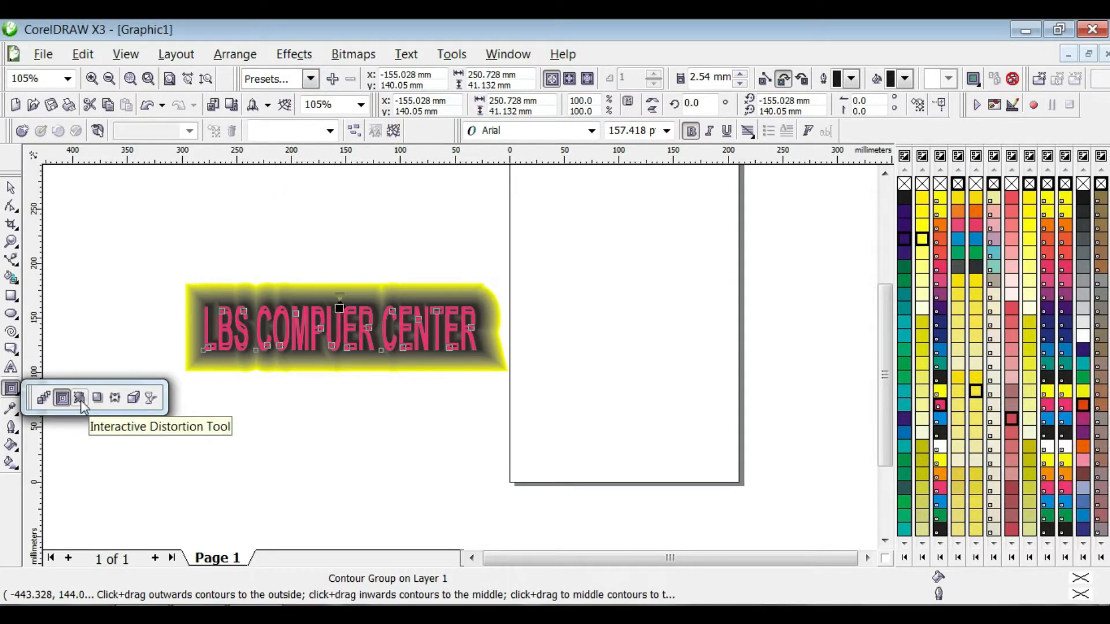
pyautogui.click(13, 188)
pyautogui.click(130, 240)
pyautogui.hotkey('ctrl', 'a')
pyautogui.press('Delete')
# Step: Draw a rectangle about 129 by 97 mm beside the page and fill it with PANTONE Green U
pyautogui.click(11, 295)
pyautogui.moveTo(225, 283); pyautogui.dragTo(366, 389)
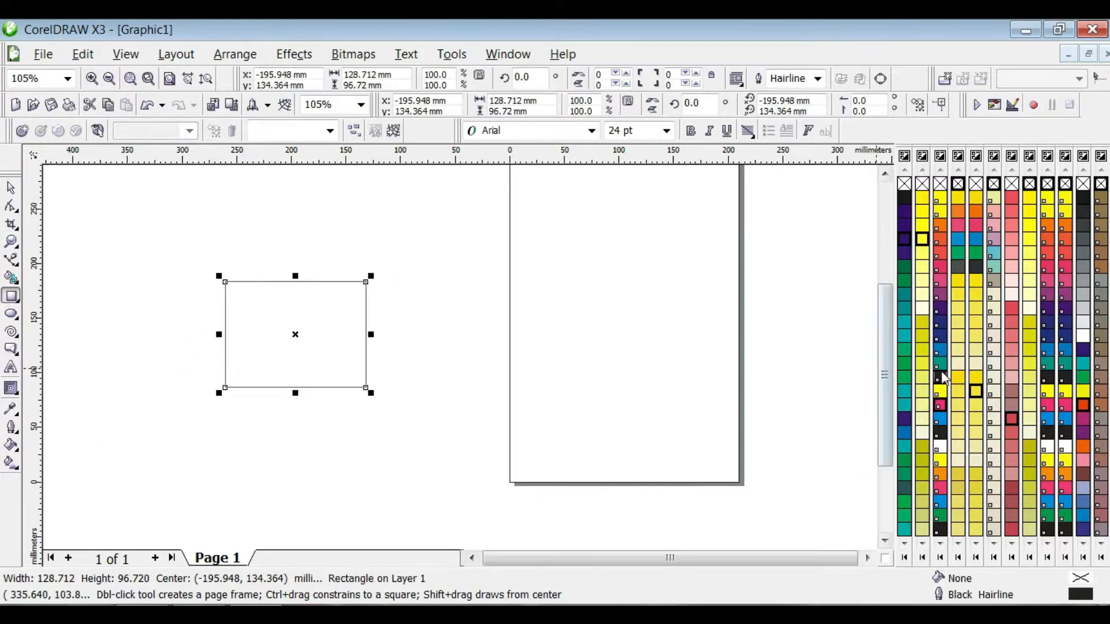
pyautogui.click(939, 364)
# Step: Push-pull distort the green rectangle from its upper-left corner with the Interactive Distortion Tool, adjusting the amplitude to about 59
pyautogui.click(18, 395)
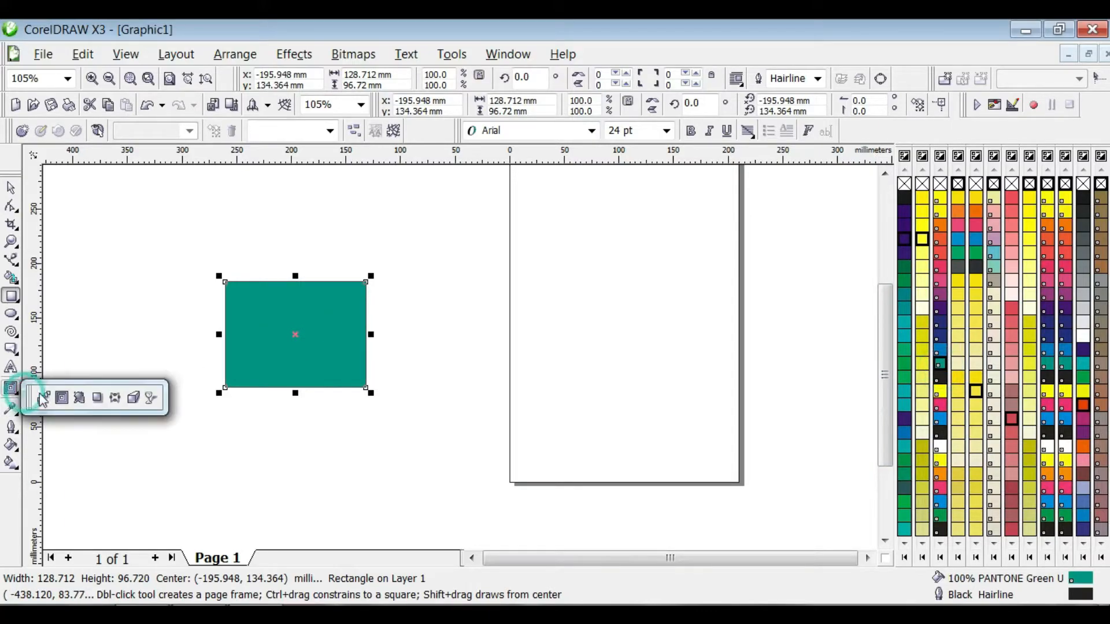
pyautogui.click(80, 397)
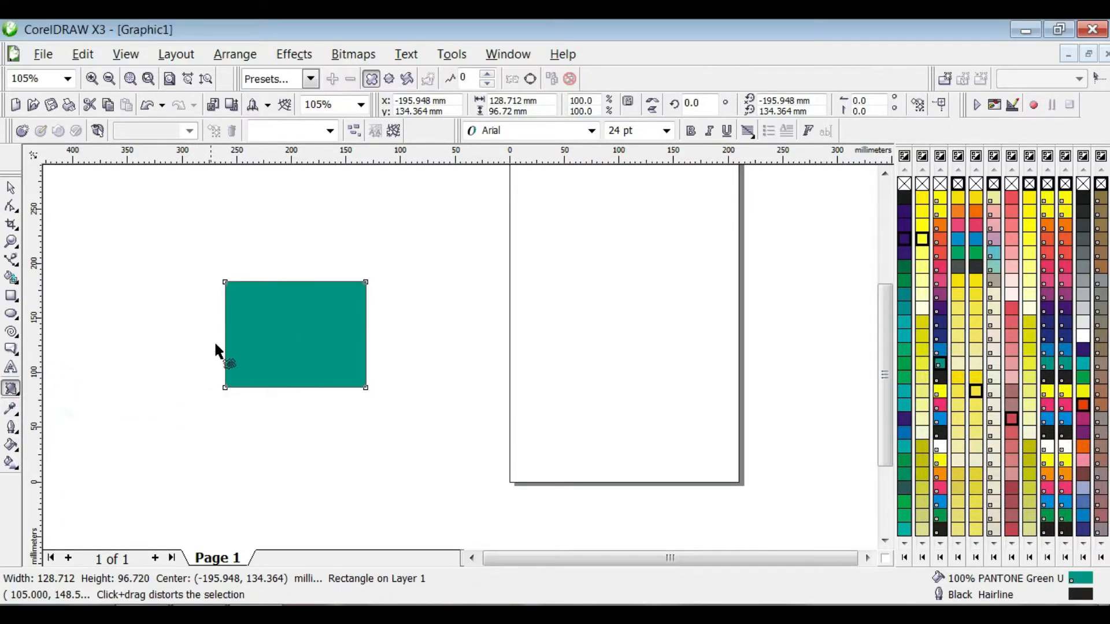
pyautogui.moveTo(226, 282); pyautogui.dragTo(254, 292)
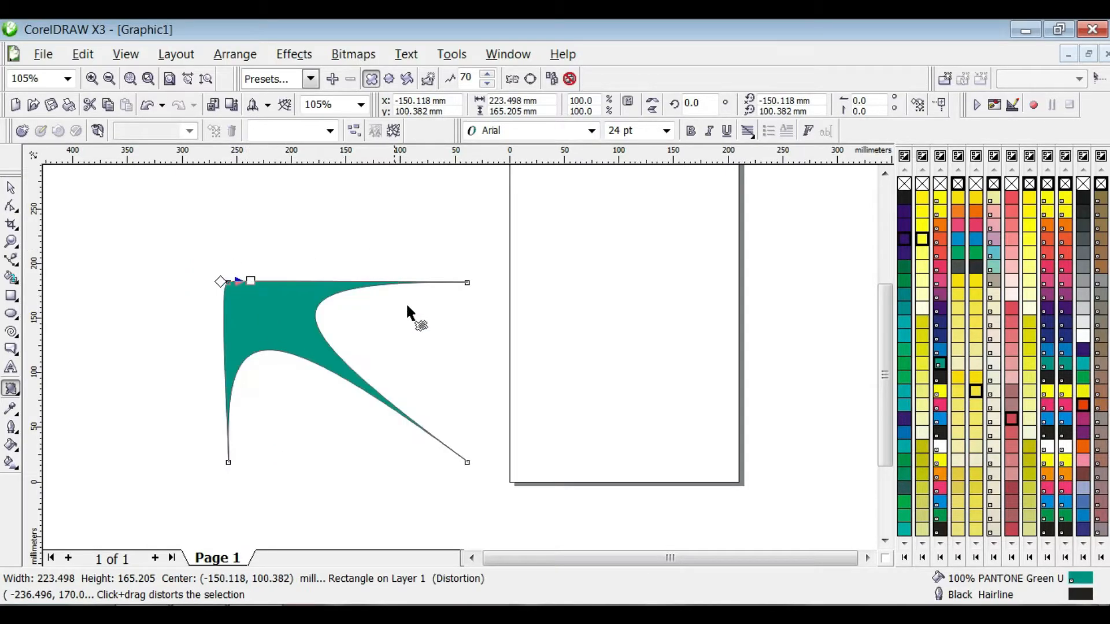
pyautogui.moveTo(250, 282)
pyautogui.mouseDown()
pyautogui.moveTo(248, 267)
pyautogui.moveTo(185, 251)
pyautogui.moveTo(244, 271)
pyautogui.mouseUp()
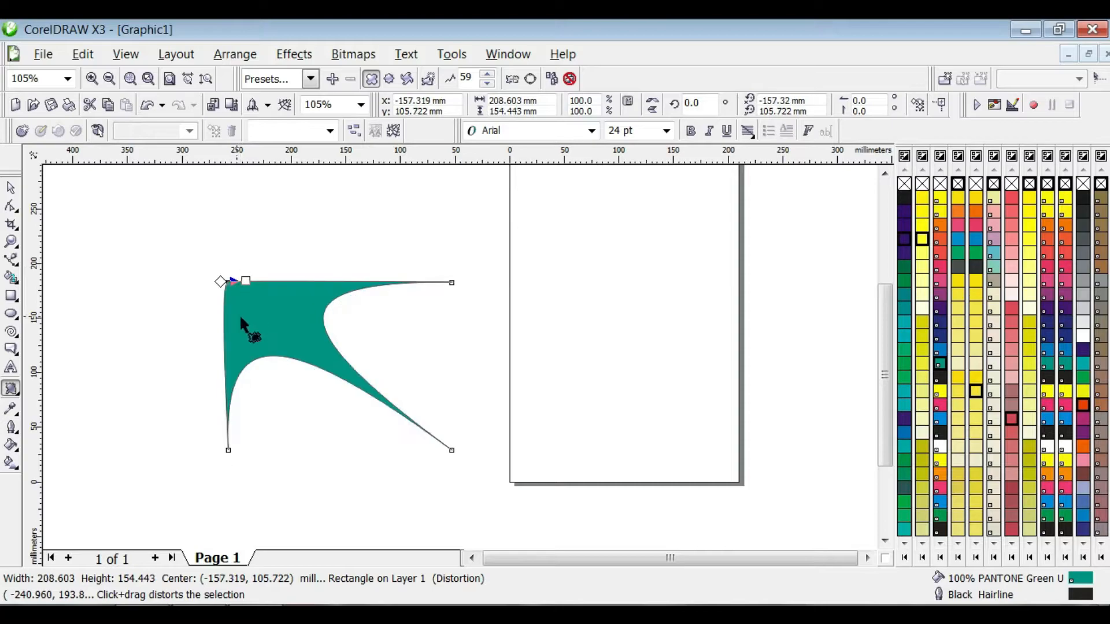
# Step: Apply the Push-Pull 1 distortion preset to the green shape and fine-tune its amplitude to slightly below the preset value
pyautogui.click(311, 79)
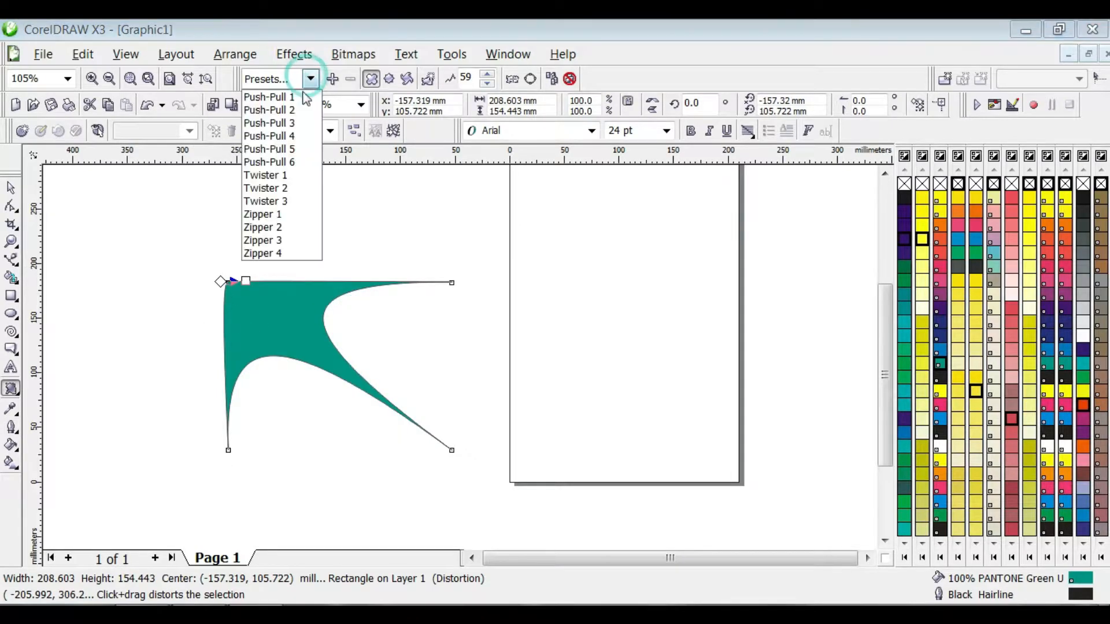
pyautogui.click(312, 94)
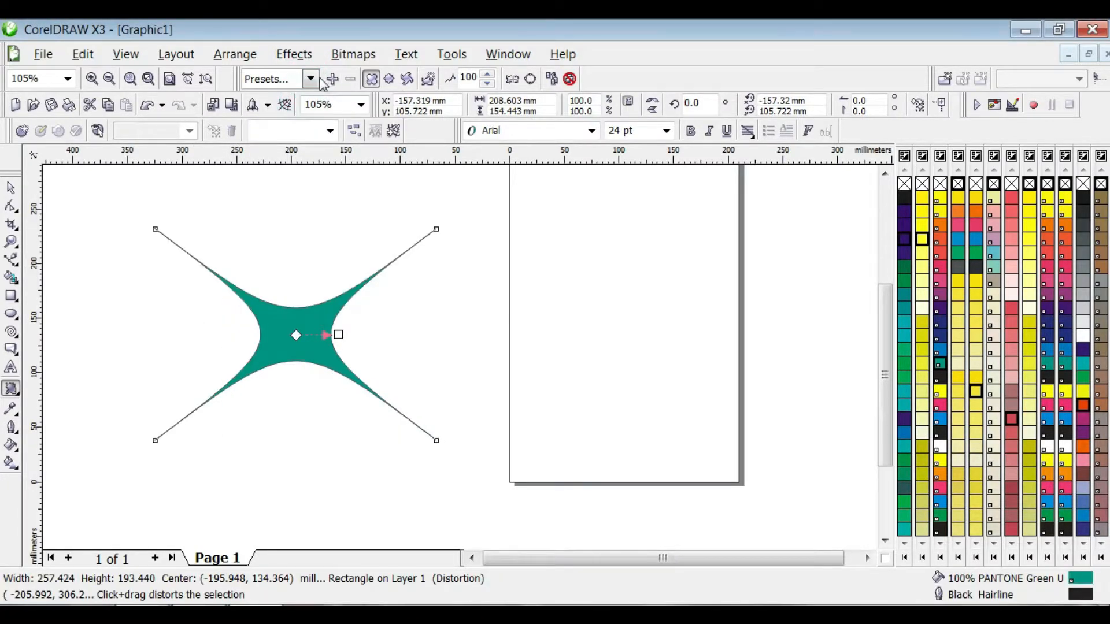
pyautogui.click(488, 75)
pyautogui.click(488, 74)
pyautogui.click(488, 74)
pyautogui.click(488, 75)
pyautogui.click(488, 84)
pyautogui.click(488, 84)
pyautogui.click(488, 84)
pyautogui.click(488, 84)
pyautogui.click(488, 84)
pyautogui.click(488, 84)
pyautogui.click(488, 84)
pyautogui.click(489, 84)
pyautogui.click(489, 84)
pyautogui.click(489, 85)
pyautogui.click(488, 84)
pyautogui.click(488, 85)
pyautogui.click(489, 84)
# Step: Distort the green shape with the zipper and twister distortions, twisting it by about 57 additional degrees
pyautogui.click(389, 79)
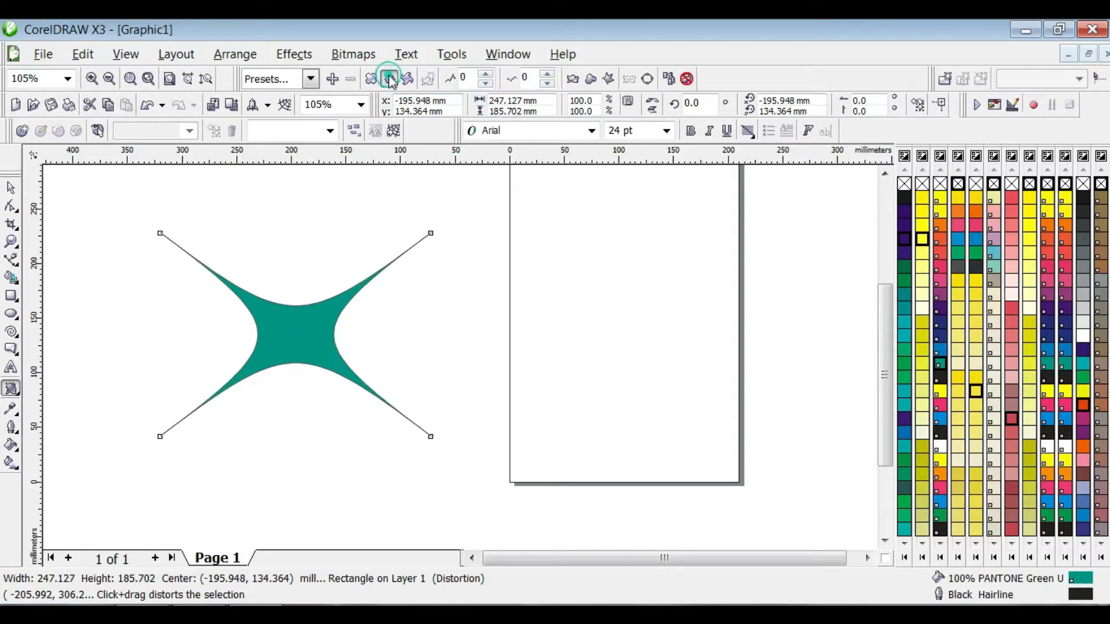
pyautogui.moveTo(306, 335); pyautogui.dragTo(376, 283)
pyautogui.click(407, 80)
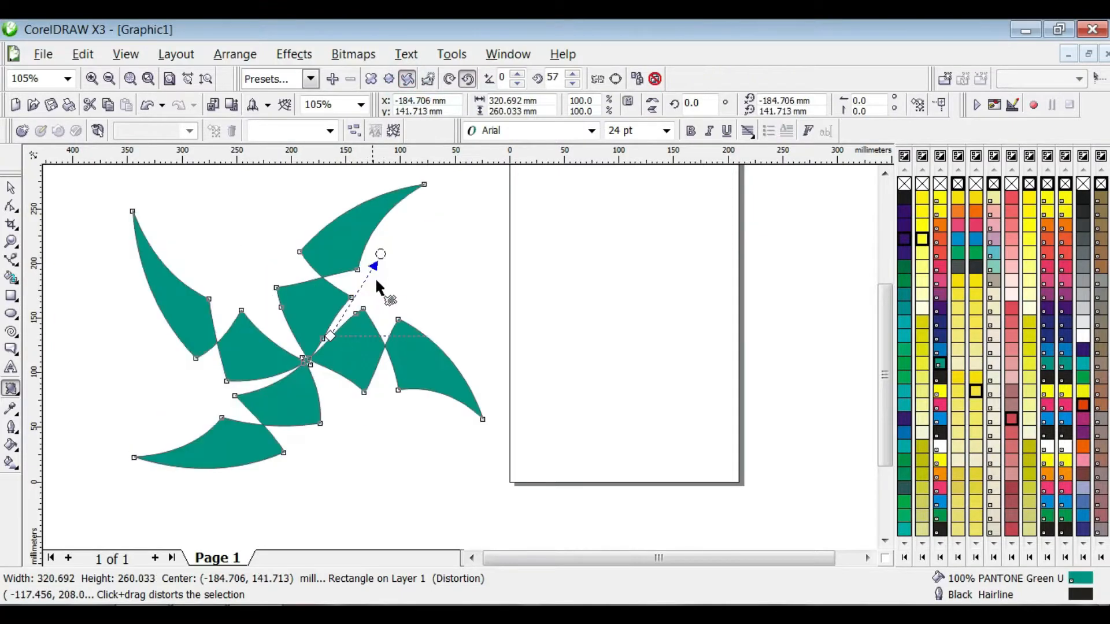
# Step: Turn the shape into a PANTONE Red 032 four-petal form with a push-pull distortion and shift the distortion centre slightly
pyautogui.click(428, 79)
pyautogui.moveTo(383, 240); pyautogui.dragTo(299, 318)
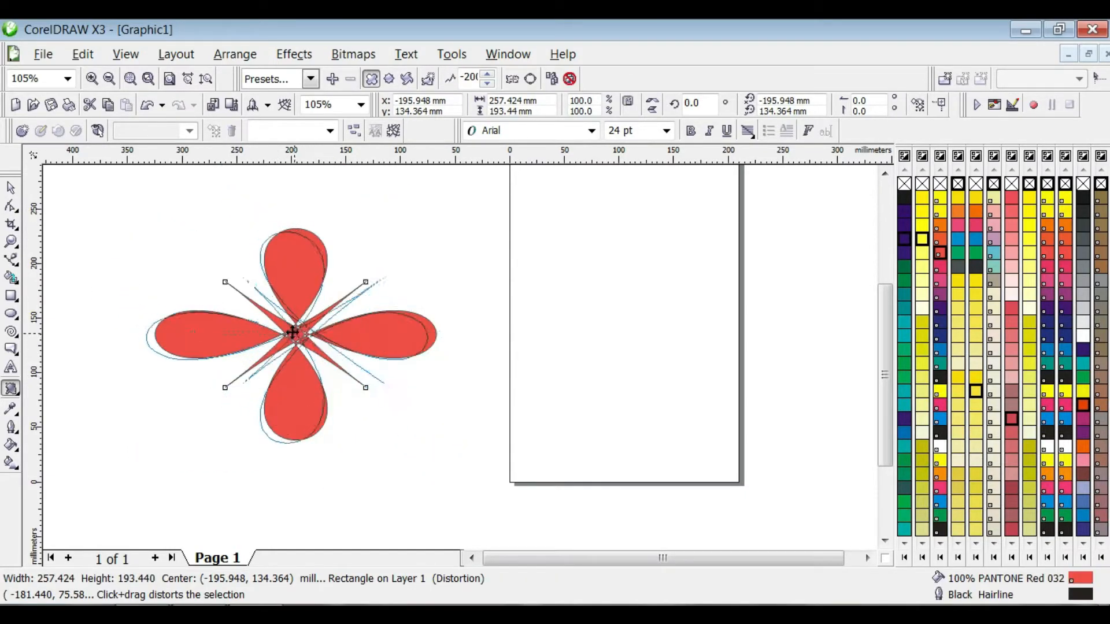
pyautogui.moveTo(293, 331); pyautogui.dragTo(285, 399)
# Step: Apply the Twister 2 preset to the red shape and twist it into a spiral of 3 complete rotations plus 69 degrees
pyautogui.click(311, 78)
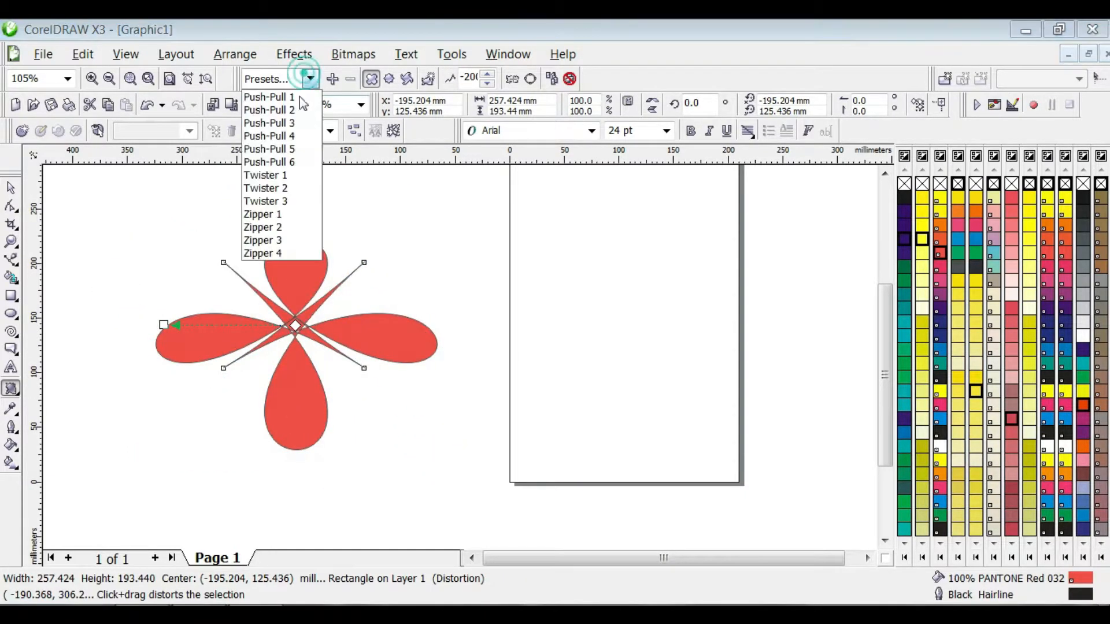
pyautogui.click(287, 188)
pyautogui.moveTo(319, 298); pyautogui.dragTo(359, 374)
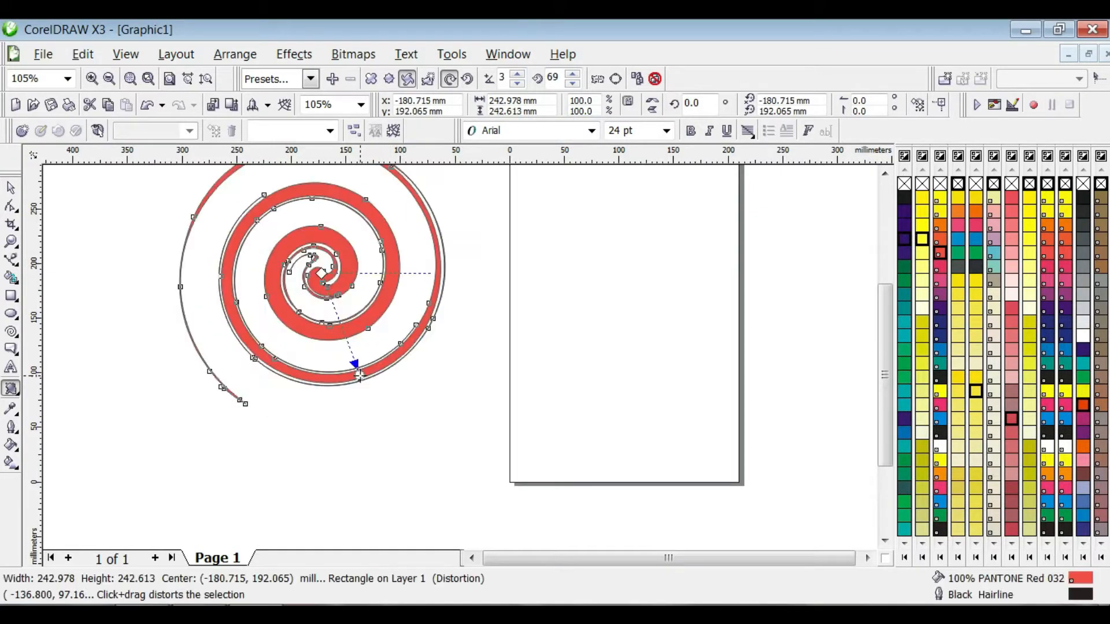
pyautogui.click(885, 173)
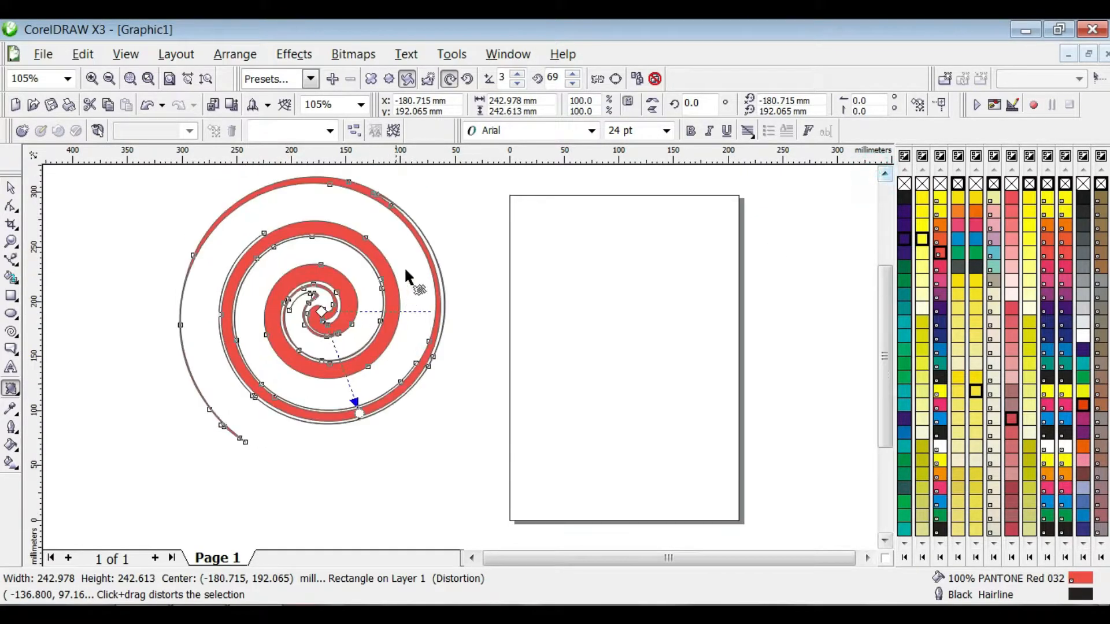
# Step: Try the zipper distortion on the red twisted shape, and apply push-and-pull distortions to it
pyautogui.click(389, 78)
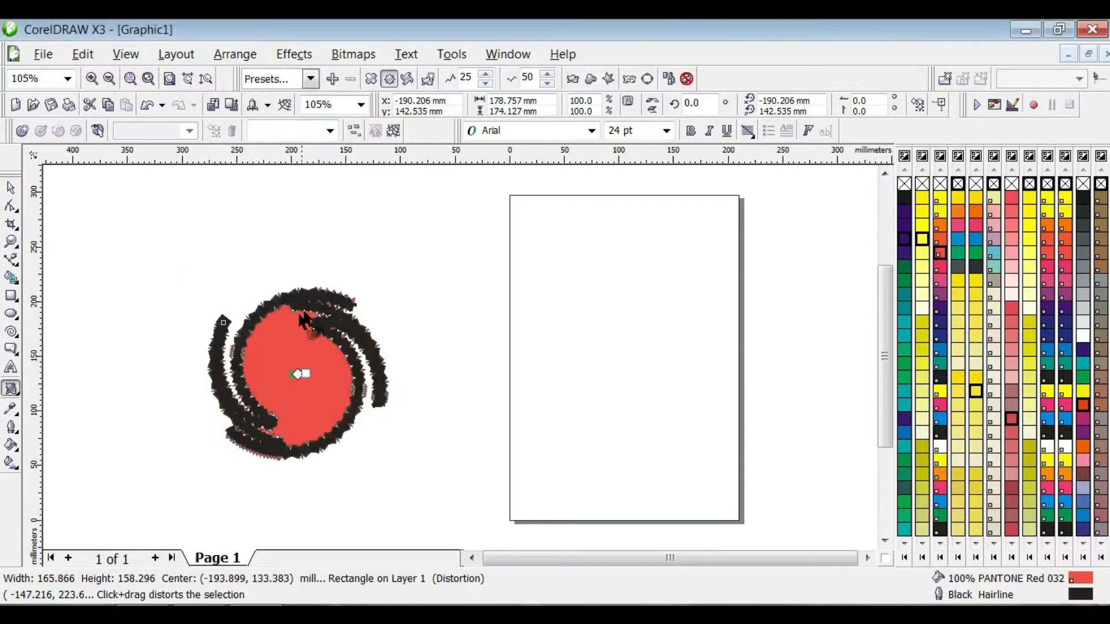
pyautogui.click(371, 78)
pyautogui.moveTo(296, 301); pyautogui.dragTo(367, 395)
pyautogui.click(206, 373)
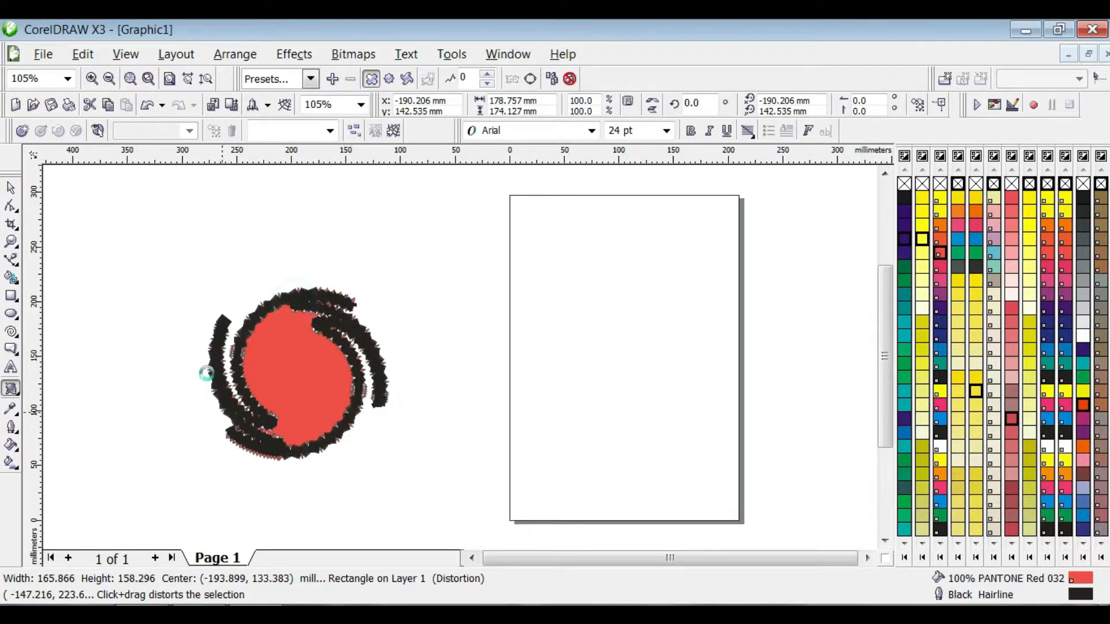
pyautogui.moveTo(319, 268); pyautogui.dragTo(302, 348)
pyautogui.click(596, 364)
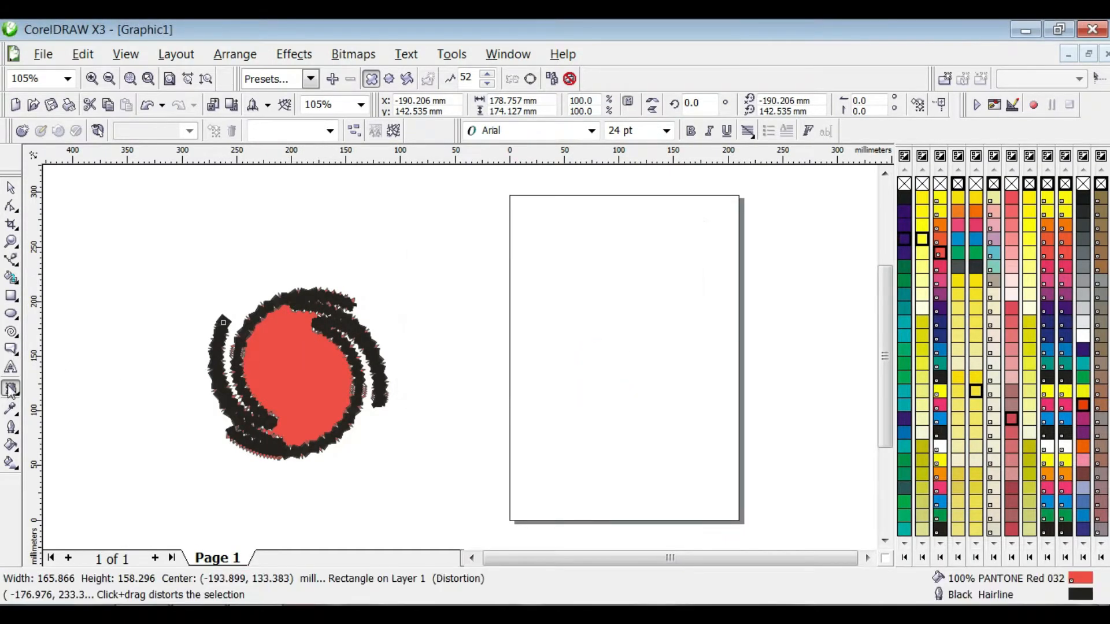
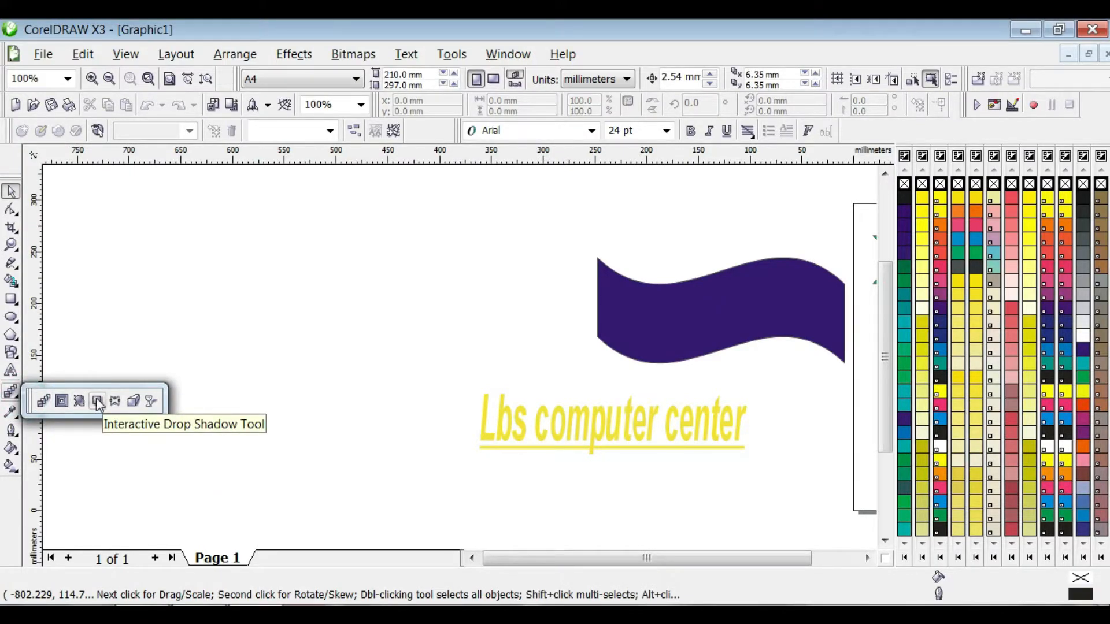
# Step: Draw an ellipse about 135 × 120 mm in the empty area beside the wavy shape and fill it medium blue
pyautogui.click(11, 317)
pyautogui.click(48, 322)
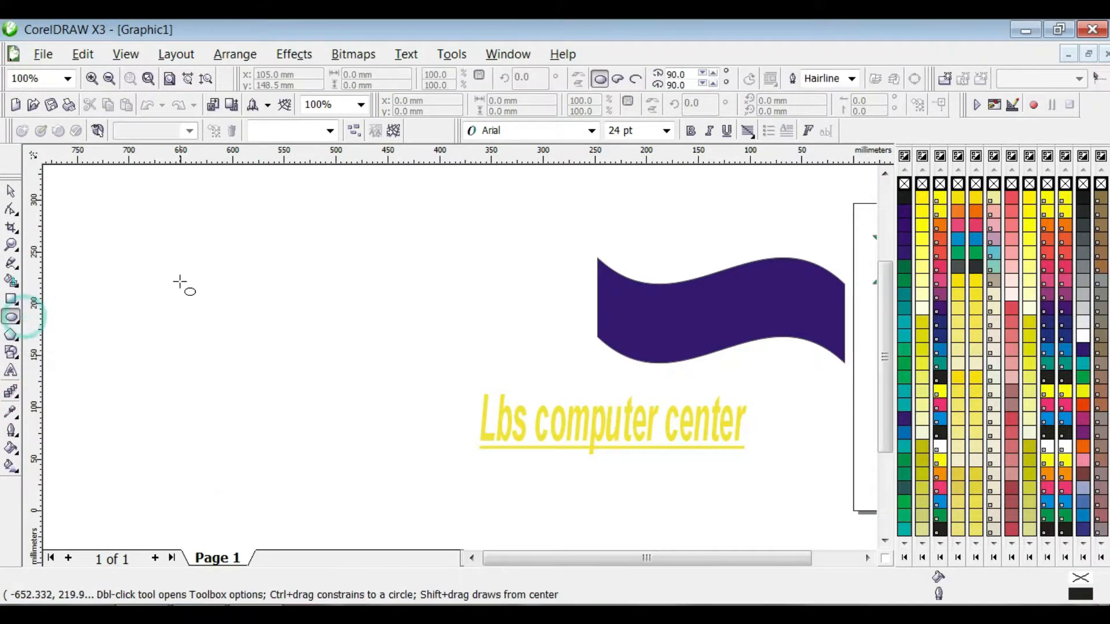
pyautogui.moveTo(181, 282); pyautogui.dragTo(321, 406)
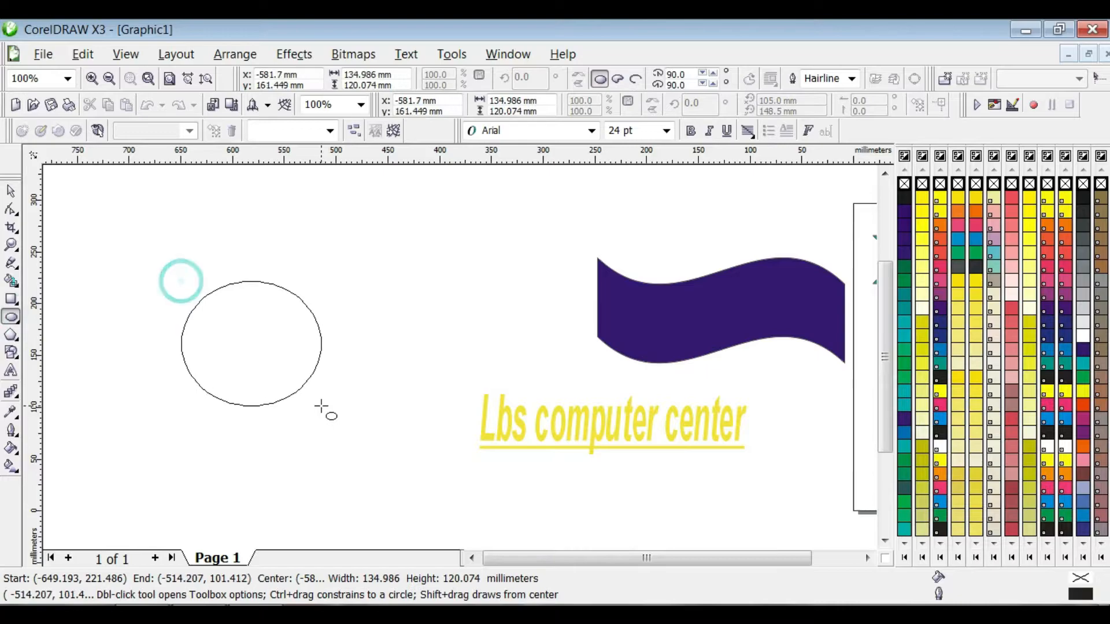
pyautogui.click(905, 240)
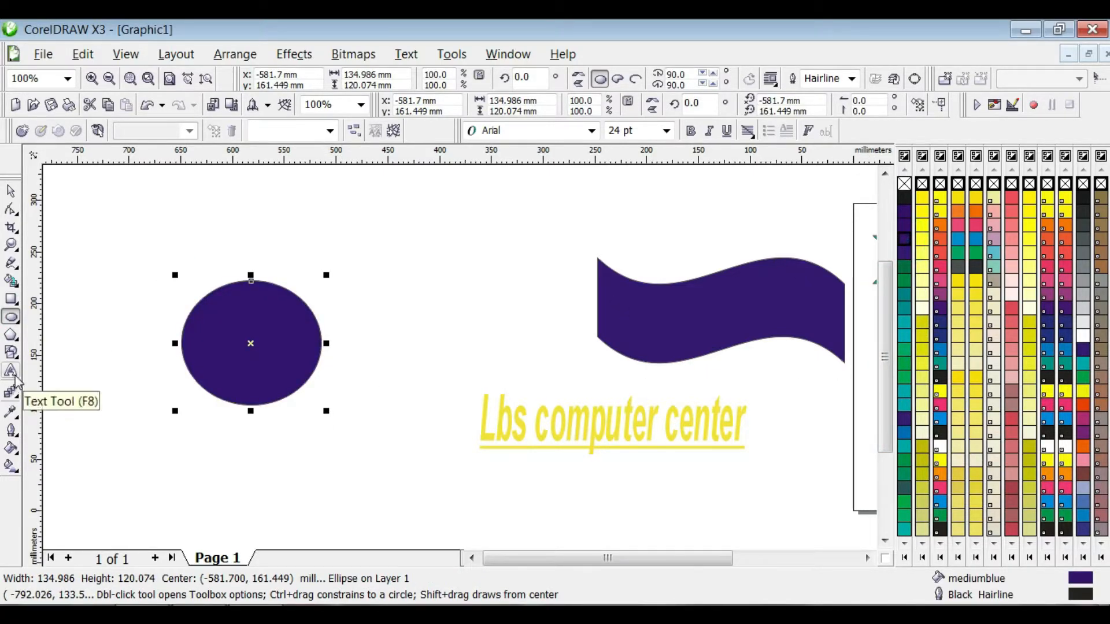
# Step: Cast a perspective drop shadow from the blue ellipse's left side toward its upper right
pyautogui.click(18, 400)
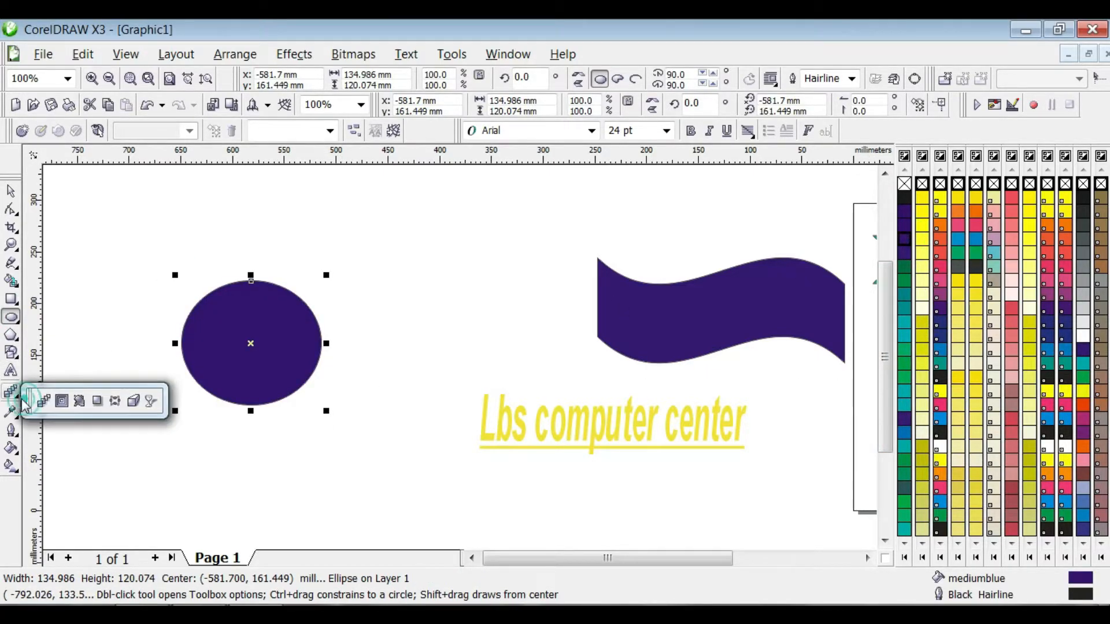
pyautogui.click(96, 400)
pyautogui.moveTo(198, 355); pyautogui.dragTo(358, 258)
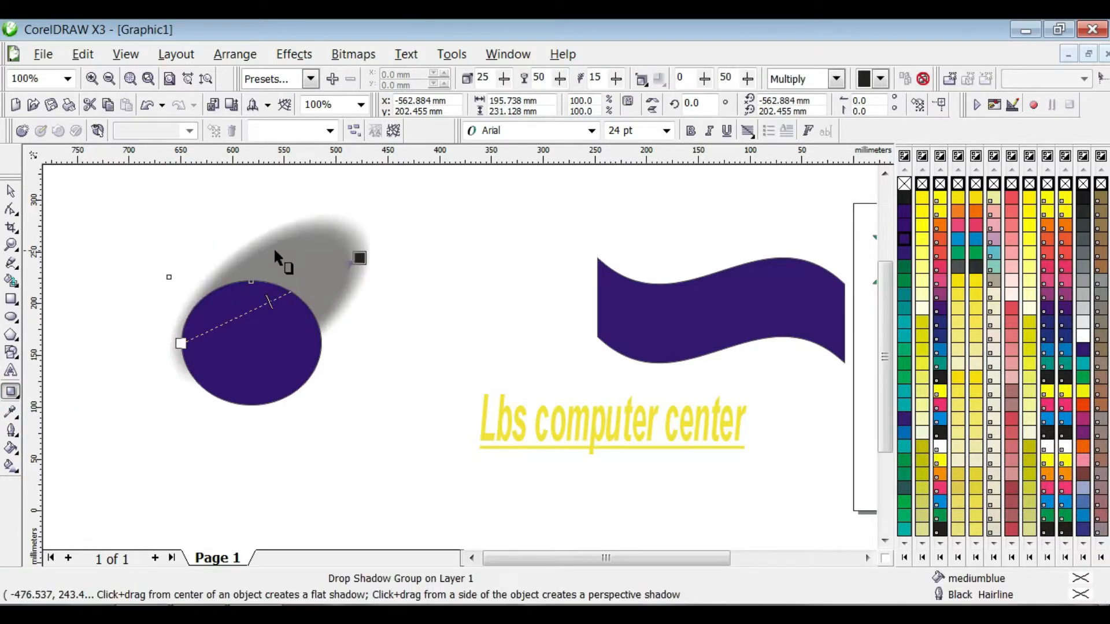
# Step: Try the Pers Top Left preset on the ellipse's shadow, and apply the Large Glow preset
pyautogui.click(310, 79)
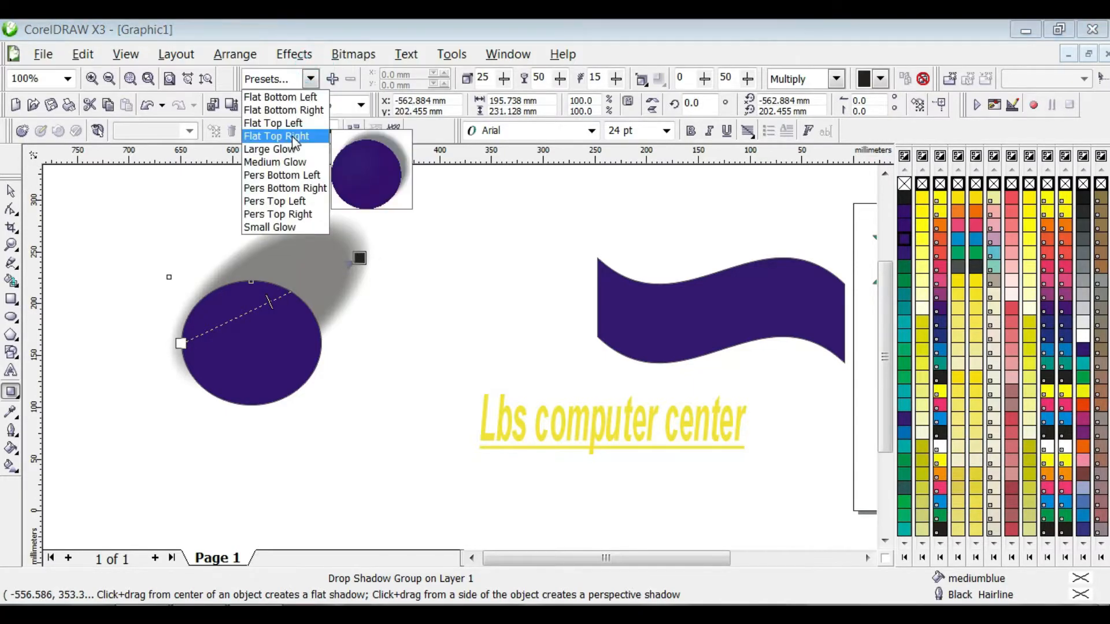
pyautogui.click(282, 201)
pyautogui.click(310, 79)
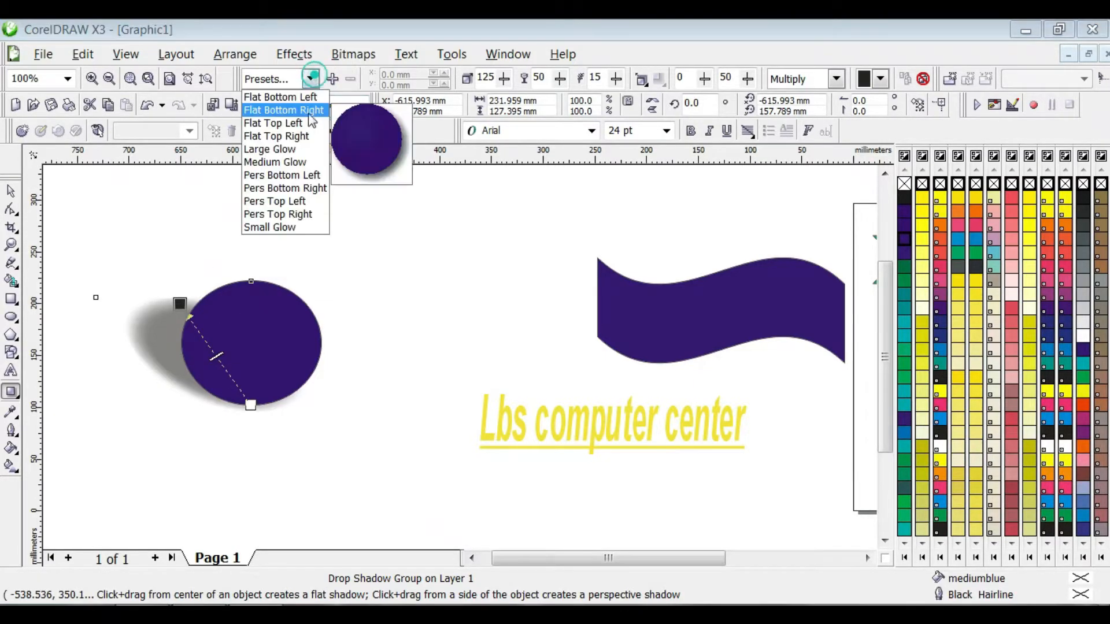
pyautogui.click(301, 148)
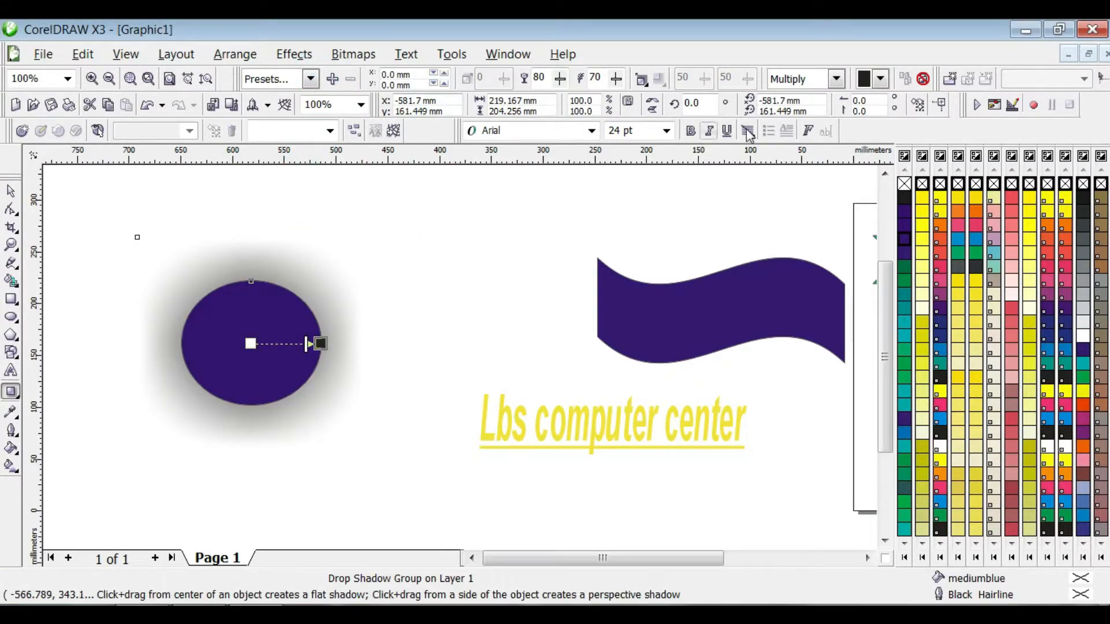
# Step: Colour the ellipse's glow yellow and try the Texturize and Invert transparency operations on it
pyautogui.click(881, 82)
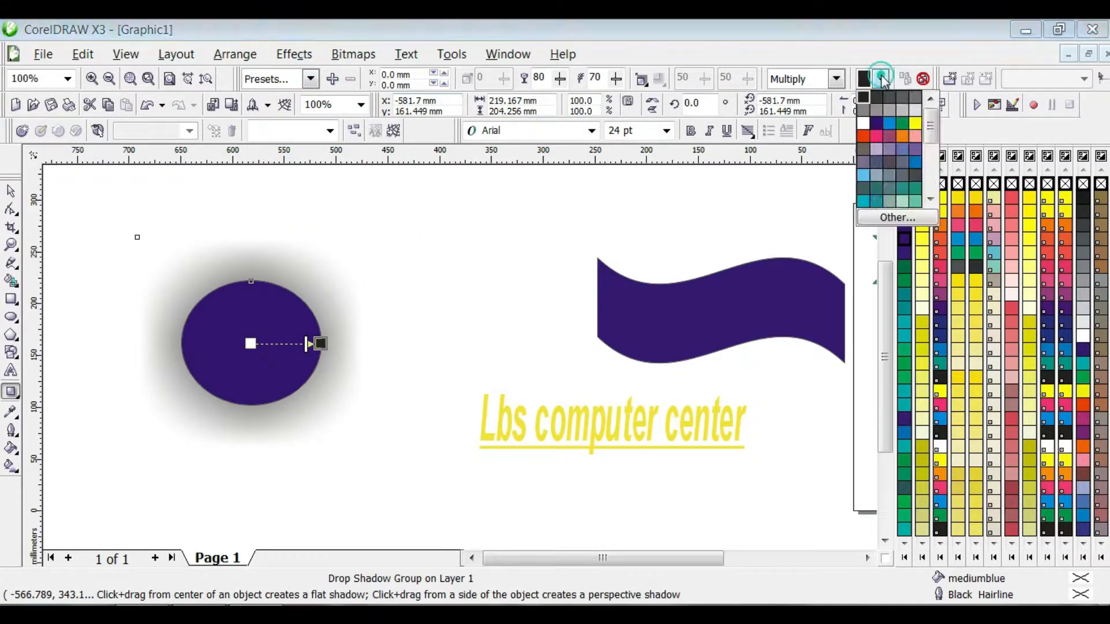
pyautogui.click(916, 125)
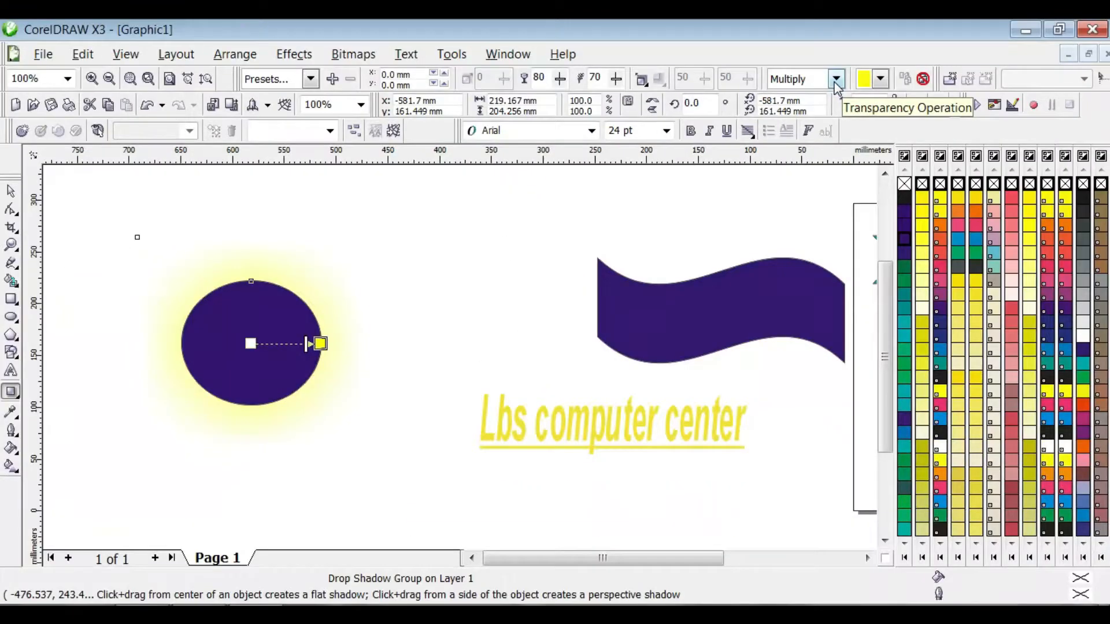
pyautogui.click(834, 81)
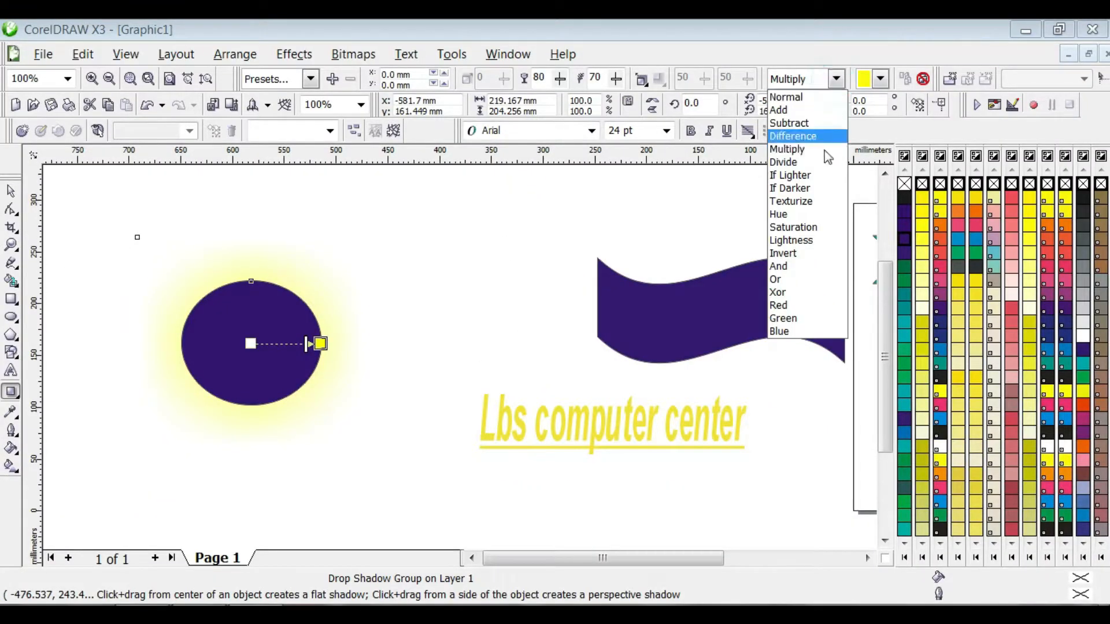
pyautogui.click(815, 204)
pyautogui.click(836, 79)
pyautogui.click(816, 255)
pyautogui.click(835, 82)
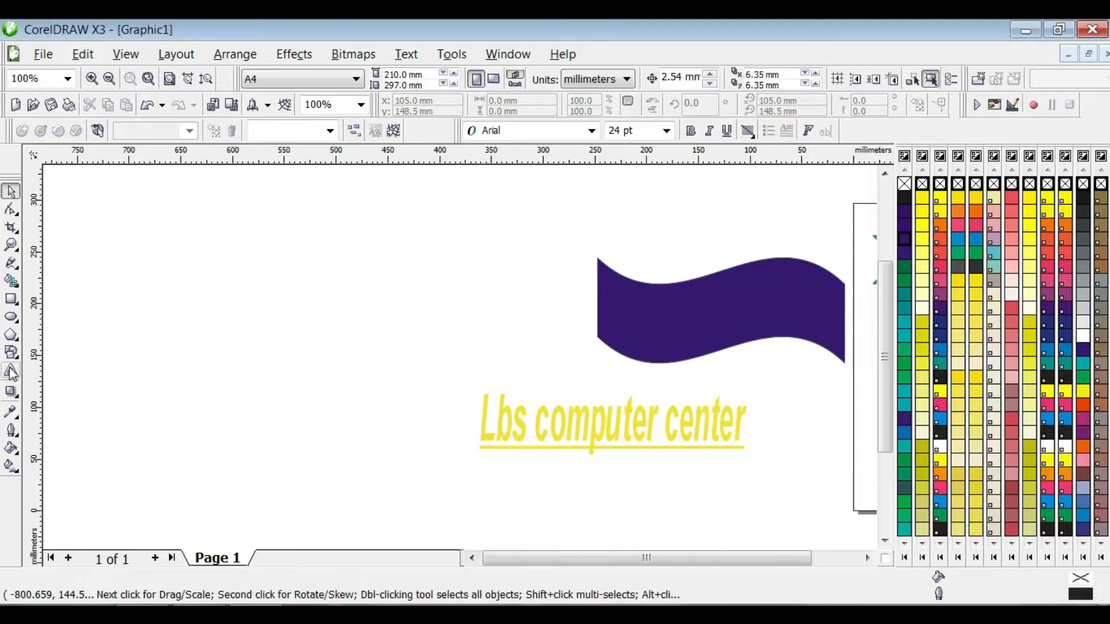
pyautogui.click(12, 372)
pyautogui.click(250, 275)
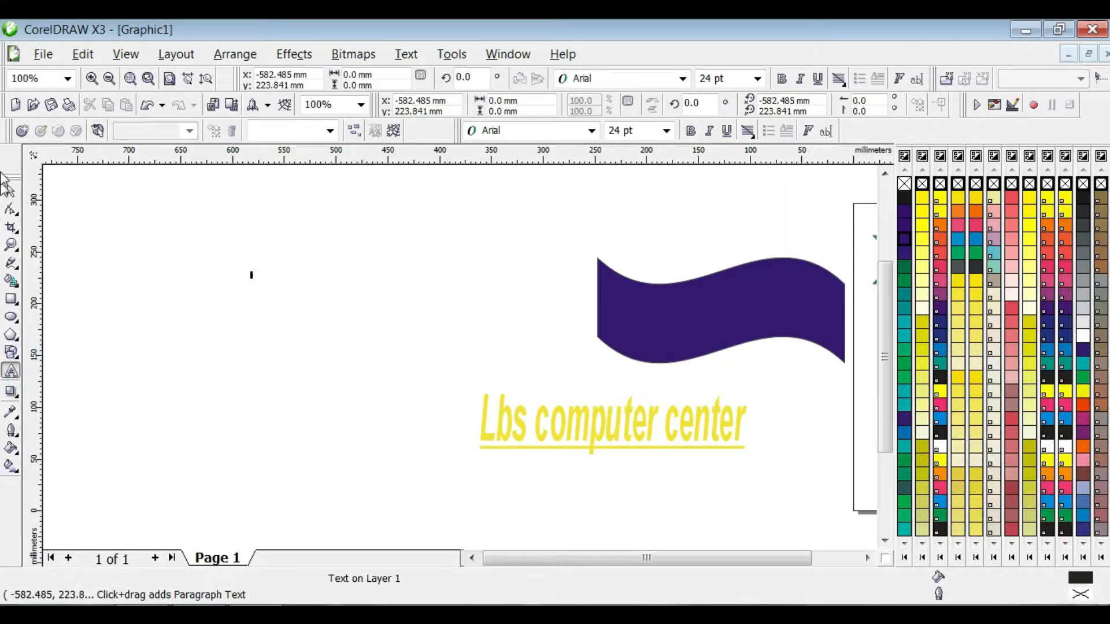
pyautogui.hotkey('ctrl', 'space')
# Step: Move the "Lbs computer center" text into the empty area away from the wavy shape and fill it pink
pyautogui.moveTo(571, 429); pyautogui.dragTo(298, 319)
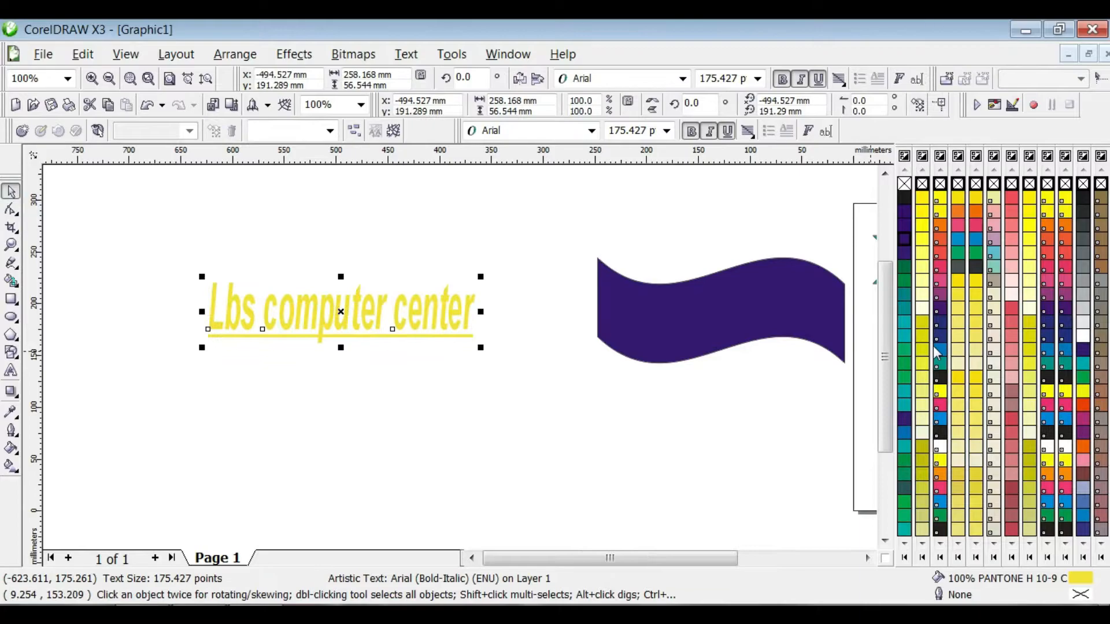
pyautogui.click(939, 406)
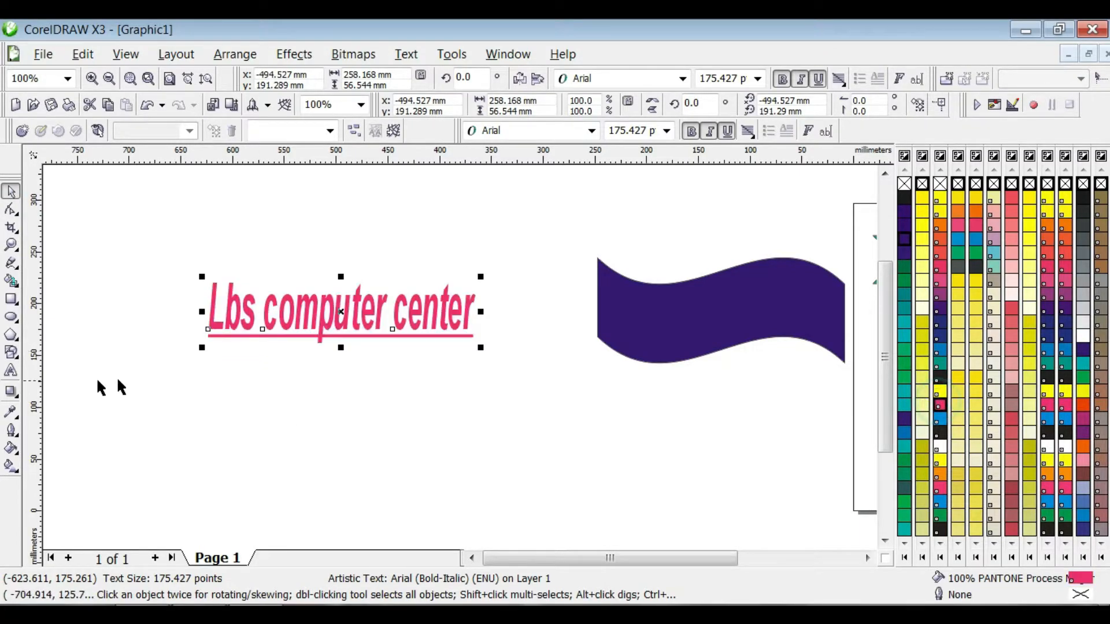
# Step: Cast a drop shadow from the text's left side toward its lower right and colour the shadow orange
pyautogui.click(16, 398)
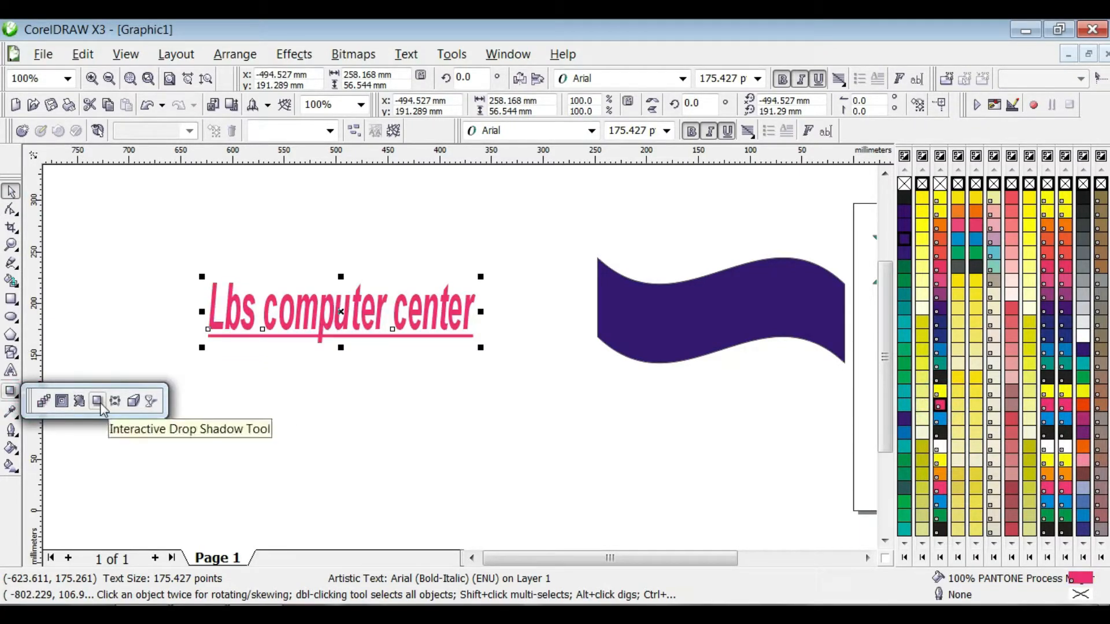
pyautogui.click(99, 403)
pyautogui.moveTo(270, 303); pyautogui.dragTo(484, 361)
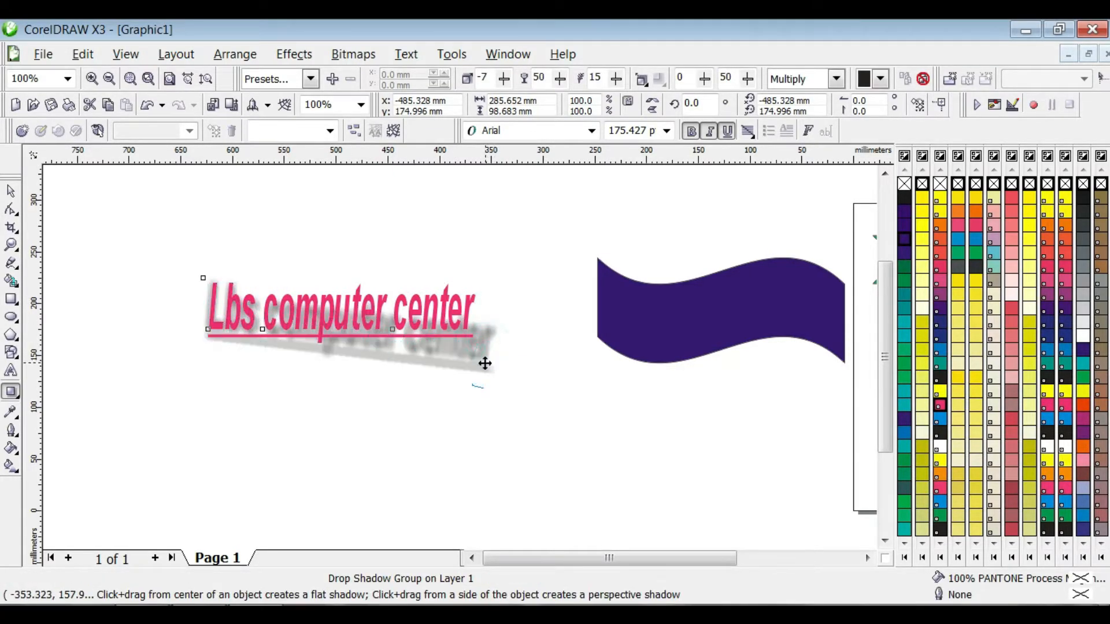
pyautogui.click(880, 79)
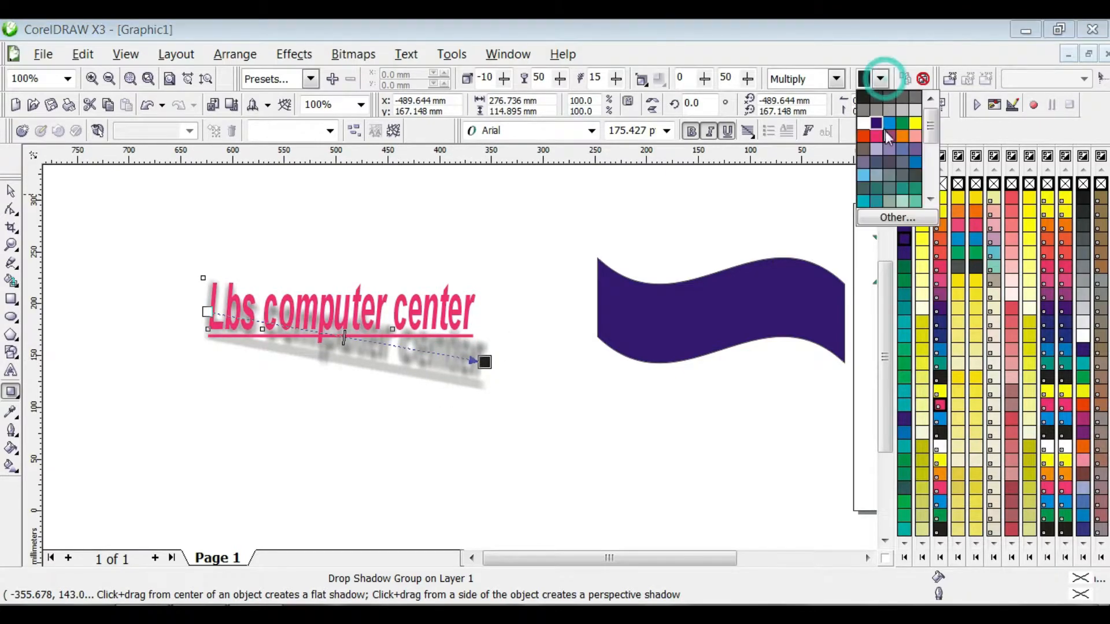
pyautogui.click(896, 137)
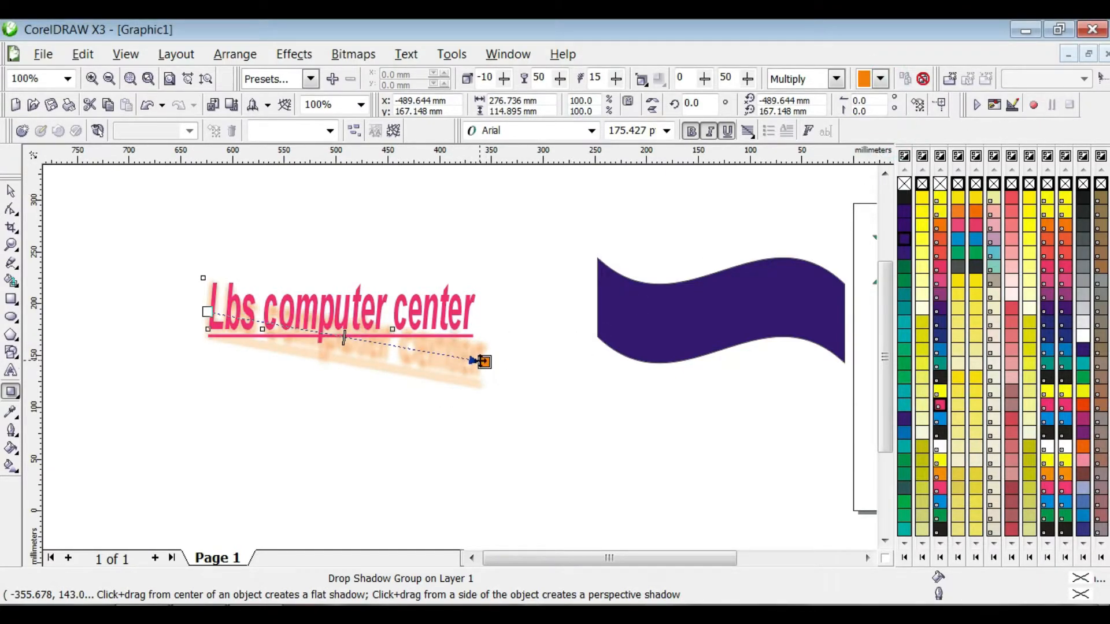
# Step: Try the Flat Bottom Left and Large Glow presets on the text shadow, and apply Pers Bottom Left
pyautogui.click(311, 79)
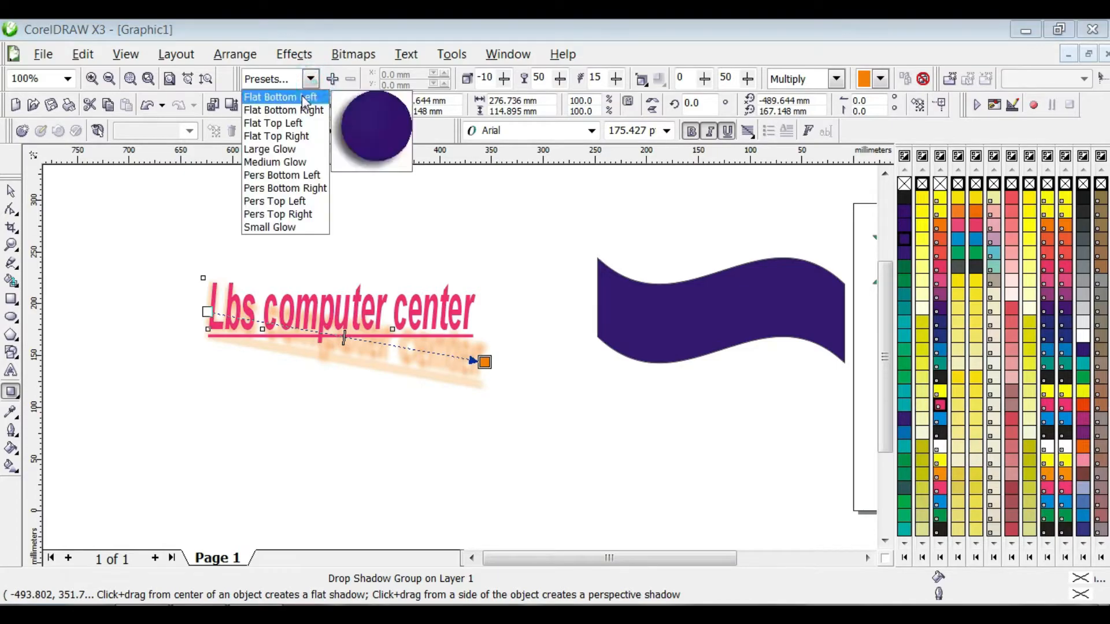
pyautogui.click(304, 98)
pyautogui.click(312, 78)
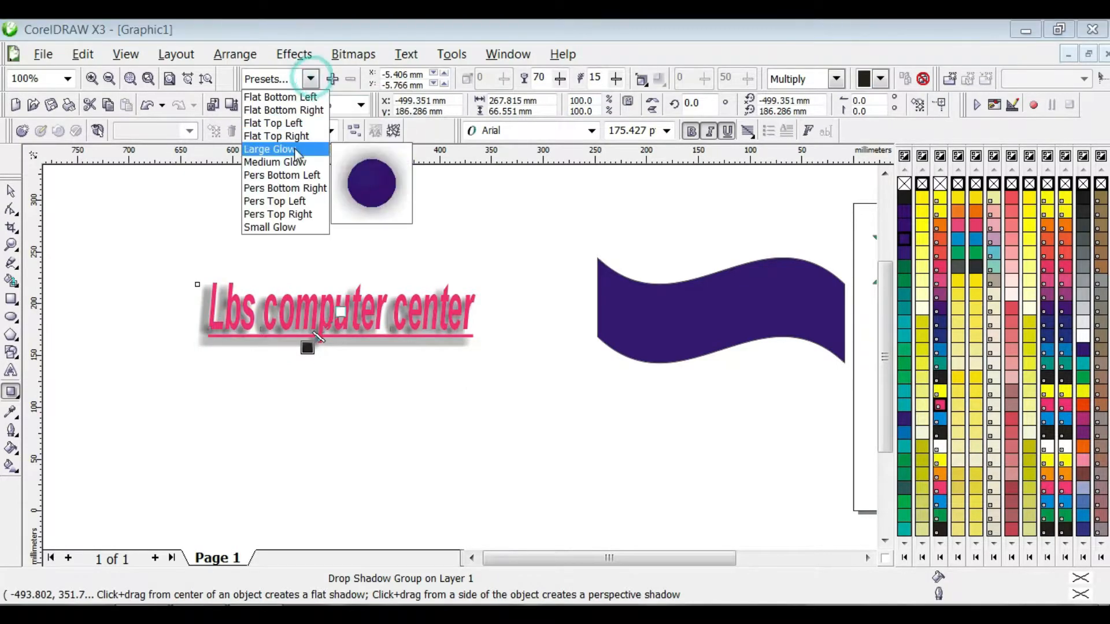
pyautogui.click(292, 149)
pyautogui.click(311, 79)
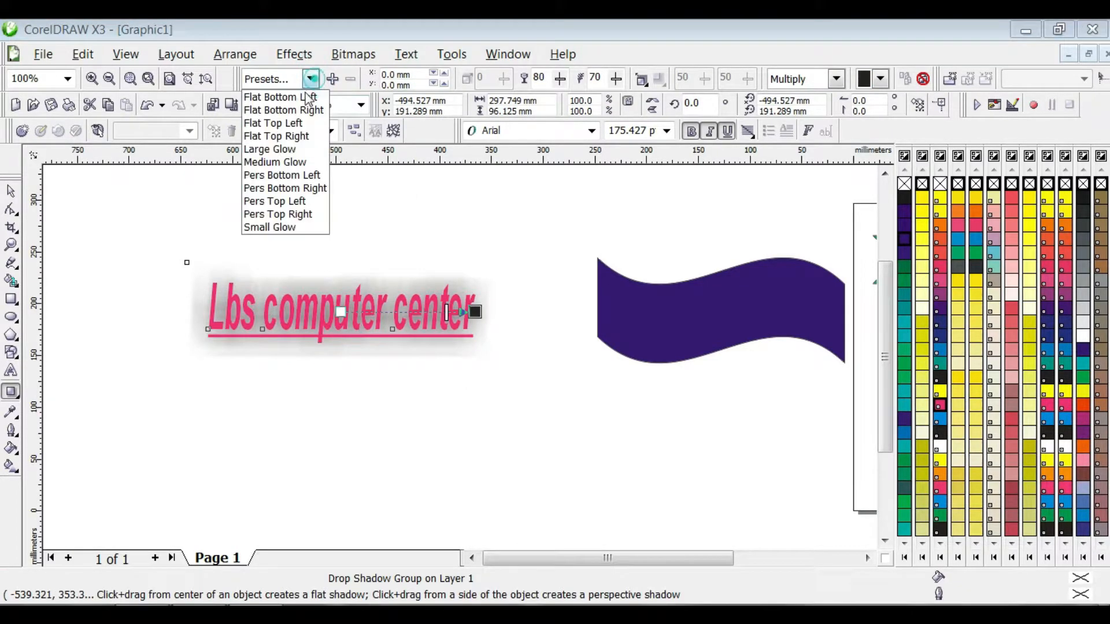
pyautogui.click(282, 175)
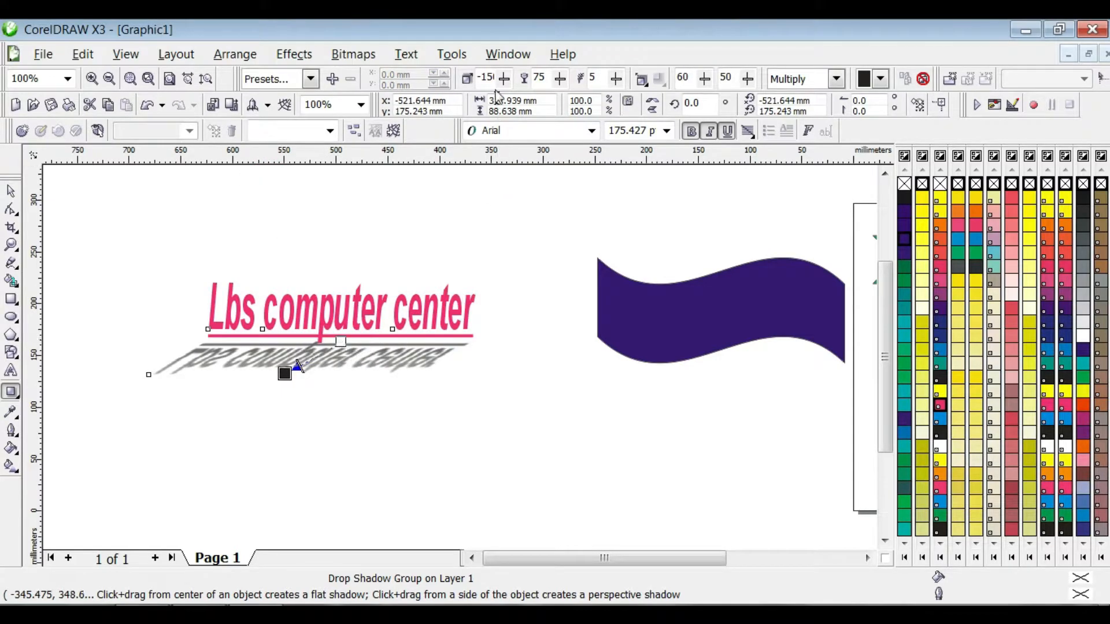
# Step: Adjust the text's perspective shadow to angle -80, opacity 100, feathering 9 and fade 100
pyautogui.moveTo(500, 82); pyautogui.dragTo(618, 80)
pyautogui.moveTo(704, 80); pyautogui.dragTo(727, 82)
# Step: Clear the shadowed text from the workspace and move the blue wavy shape toward the page
pyautogui.click(17, 396)
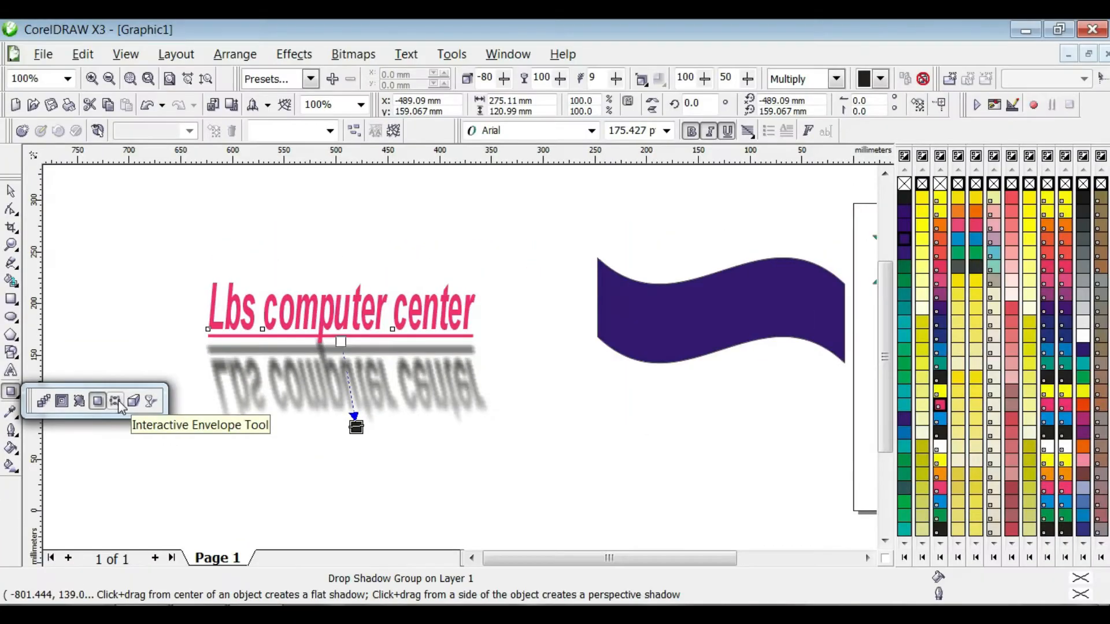
pyautogui.click(11, 192)
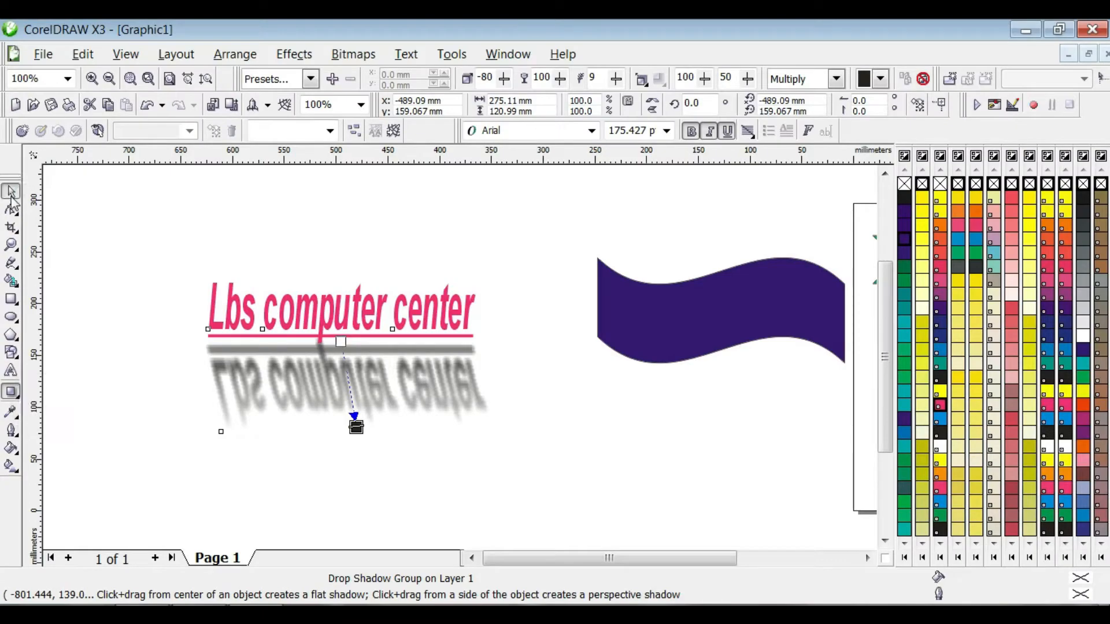
pyautogui.moveTo(335, 311); pyautogui.dragTo(377, 322)
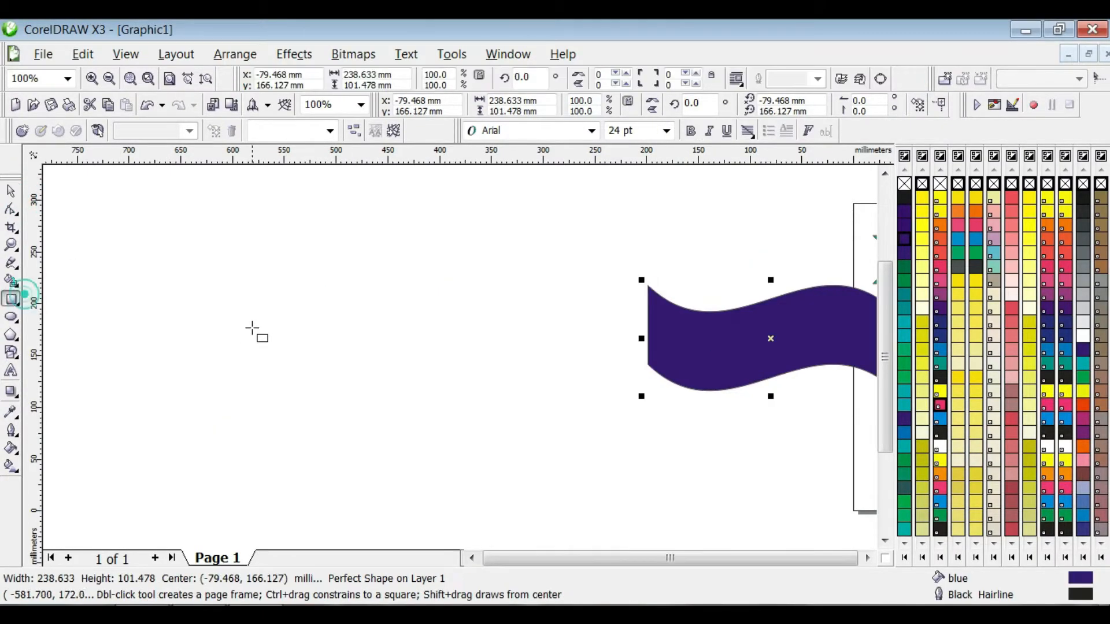
# Step: Draw a rectangle about 244 × 126 mm in the empty area and fill it dark turquoise
pyautogui.moveTo(208, 304); pyautogui.dragTo(460, 434)
pyautogui.click(905, 335)
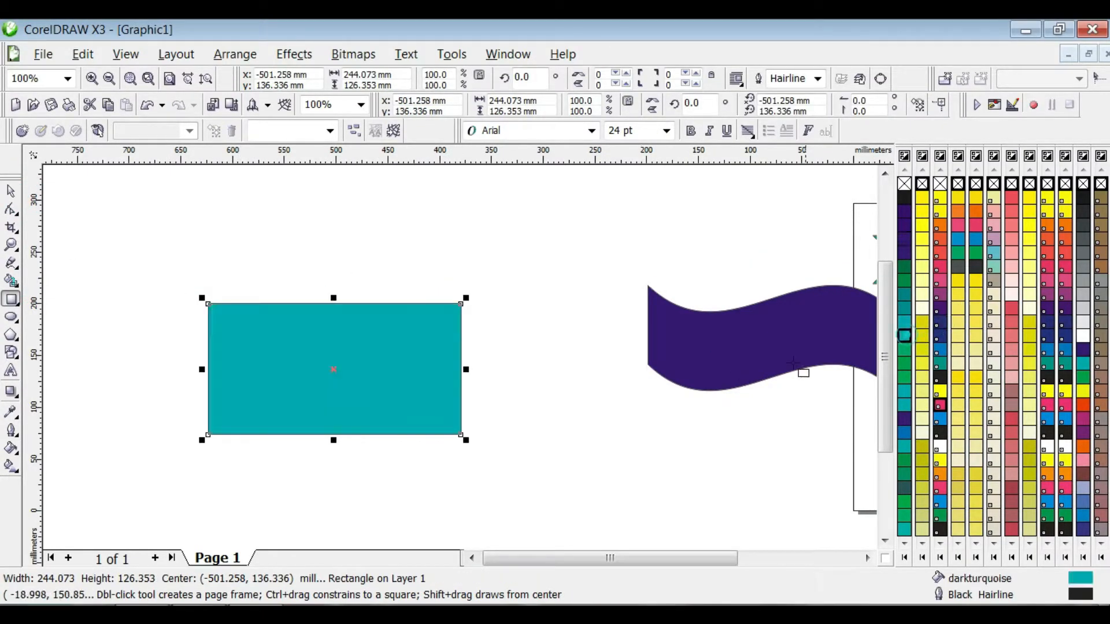
# Step: Apply an envelope to the turquoise rectangle, bowing the middle of its bottom edge inward and the top edge's middle only slightly inward
pyautogui.click(22, 397)
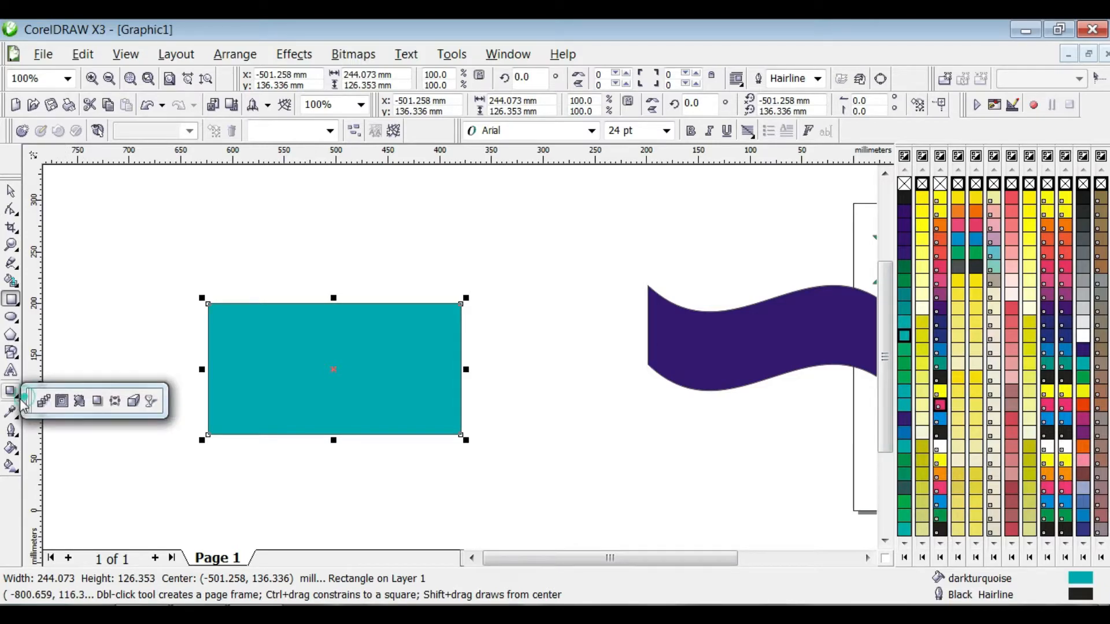
pyautogui.click(116, 401)
pyautogui.moveTo(331, 306); pyautogui.dragTo(327, 343)
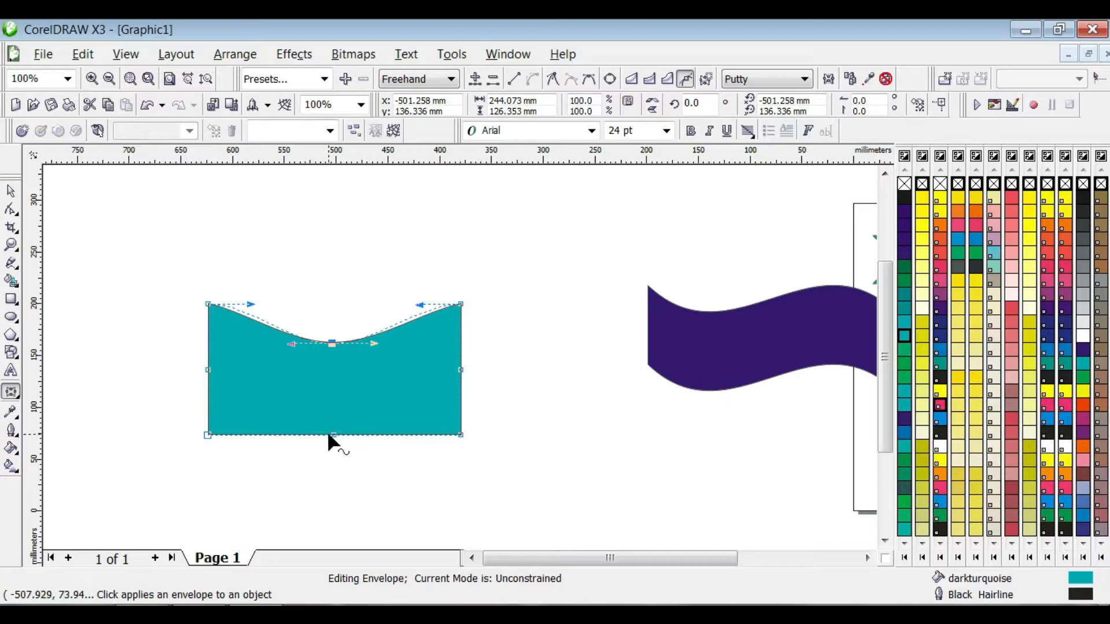
pyautogui.moveTo(331, 435); pyautogui.dragTo(331, 402)
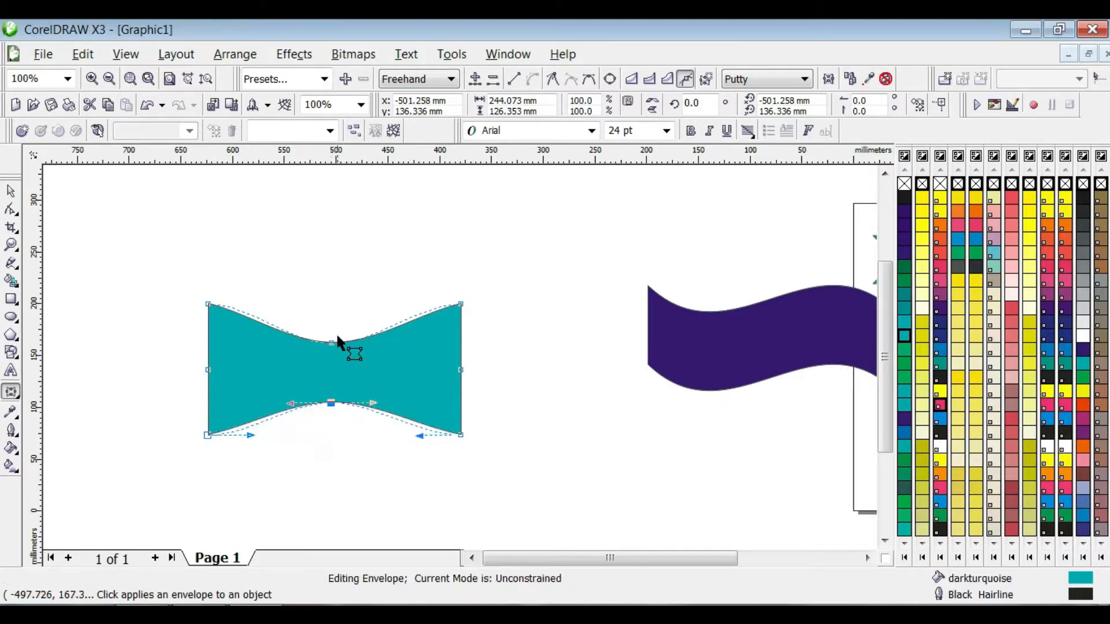
pyautogui.moveTo(330, 341); pyautogui.dragTo(331, 308)
# Step: Try several envelope presets in turn on the turquoise rectangle, including envelope5, envelope3 and envelope1
pyautogui.click(326, 79)
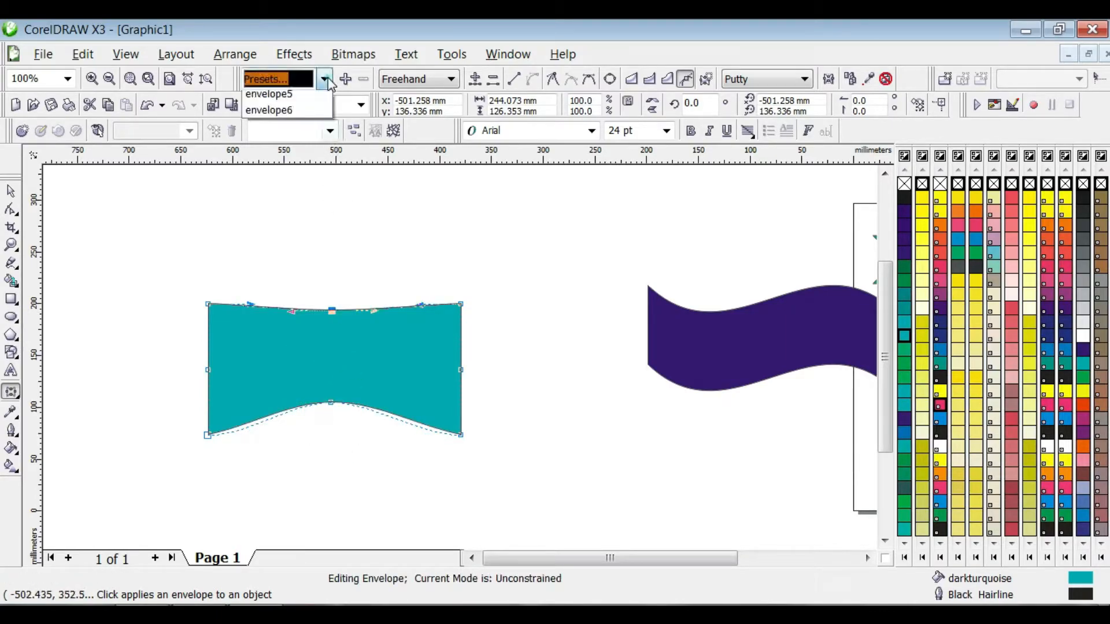
pyautogui.click(295, 163)
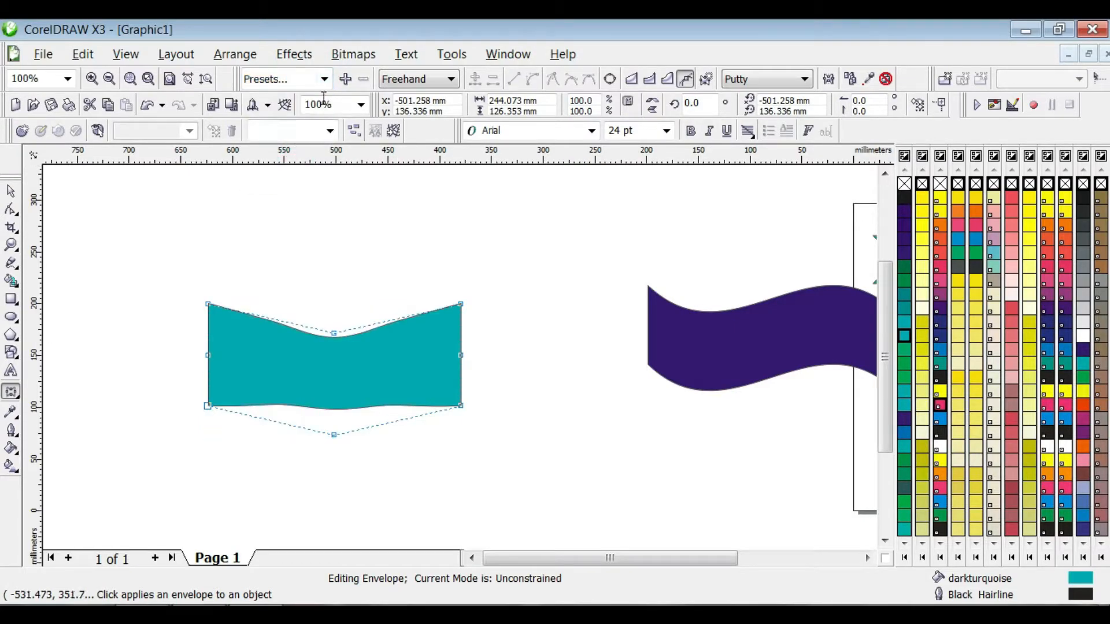
pyautogui.click(325, 80)
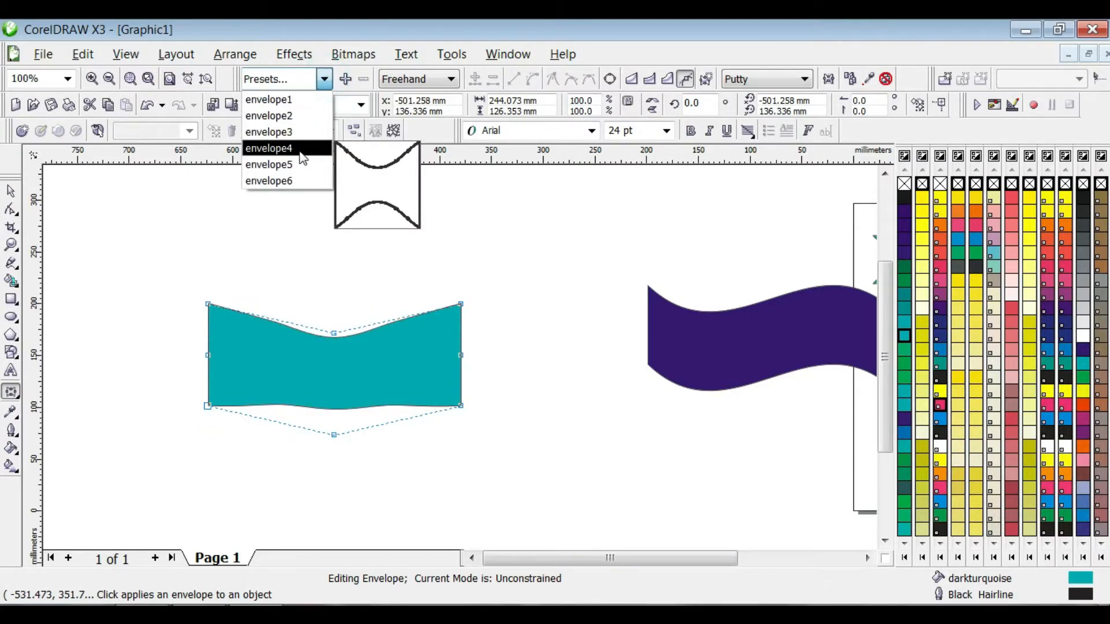
pyautogui.click(297, 132)
pyautogui.click(324, 81)
pyautogui.scroll(1, 324, 98)
pyautogui.click(321, 100)
pyautogui.click(326, 79)
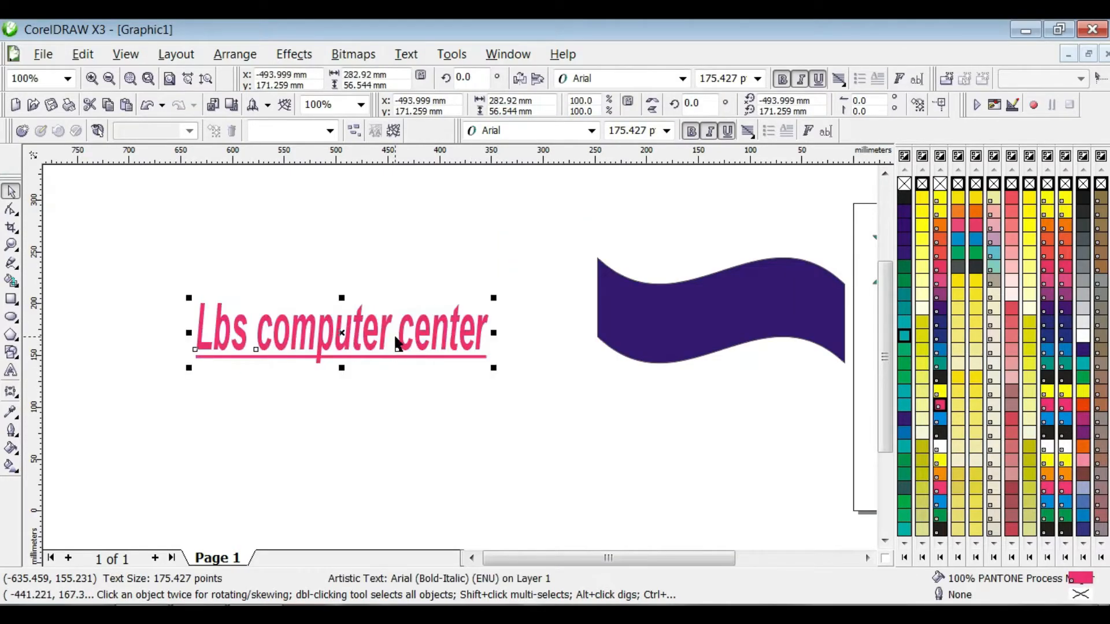
# Step: Apply an envelope to the pink text, bowing the middle of its bottom edge downward and the middle of its top edge upward
pyautogui.click(341, 334)
pyautogui.click(21, 403)
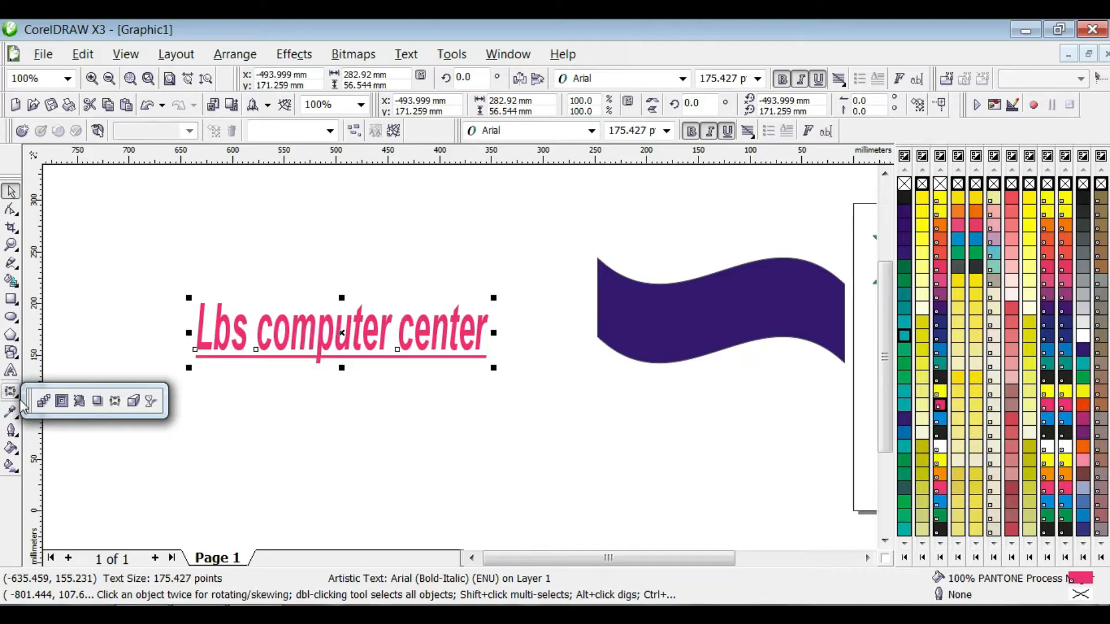
pyautogui.click(115, 402)
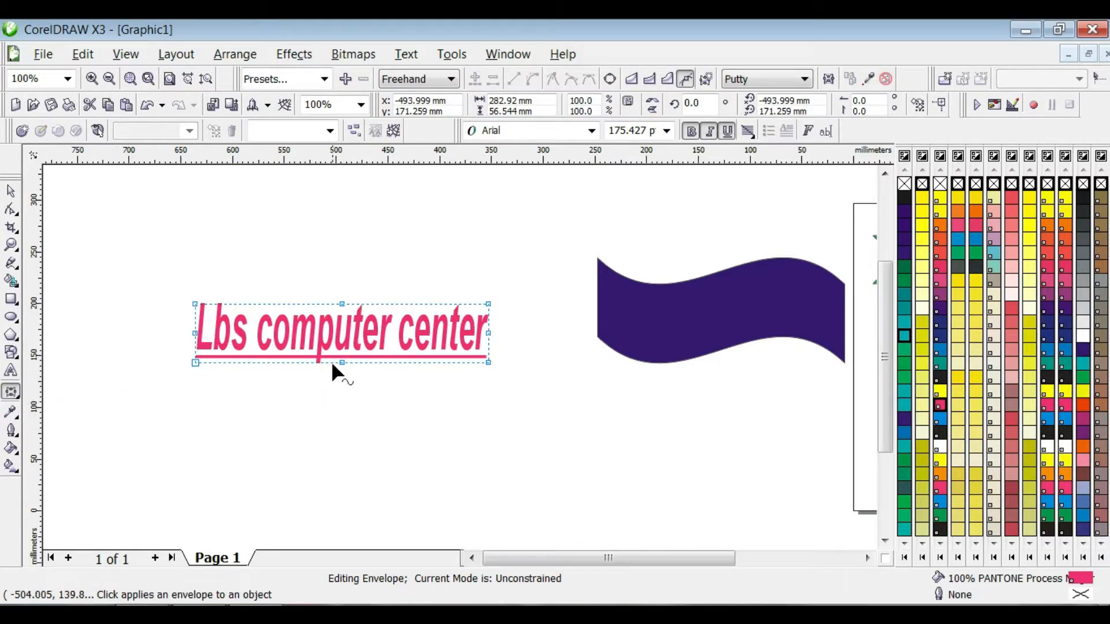
pyautogui.moveTo(340, 361); pyautogui.dragTo(341, 402)
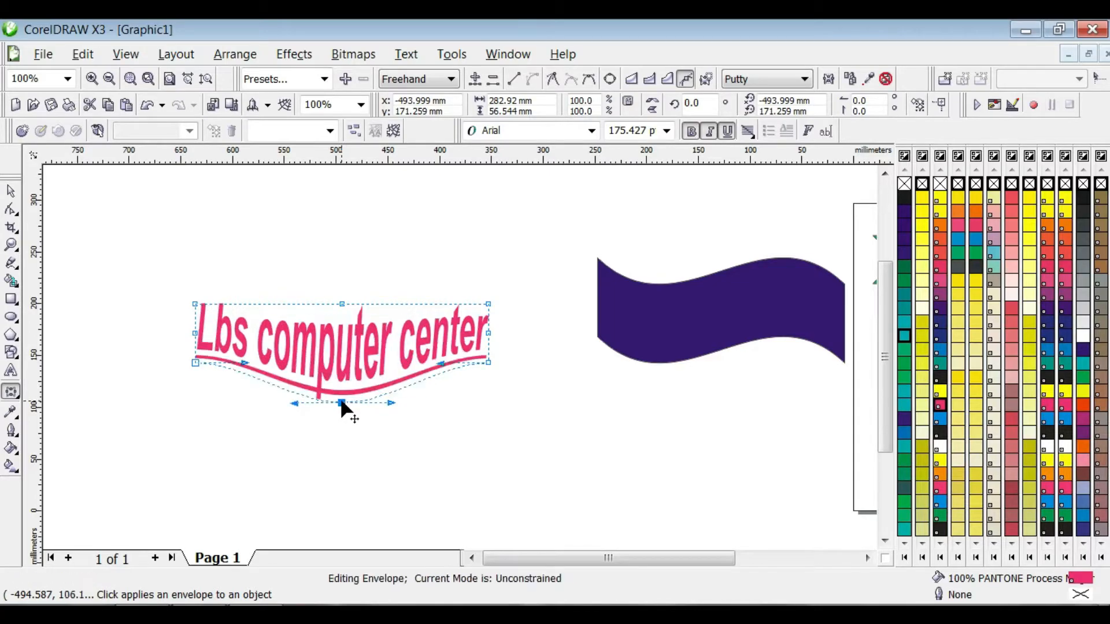
pyautogui.moveTo(341, 303); pyautogui.dragTo(336, 261)
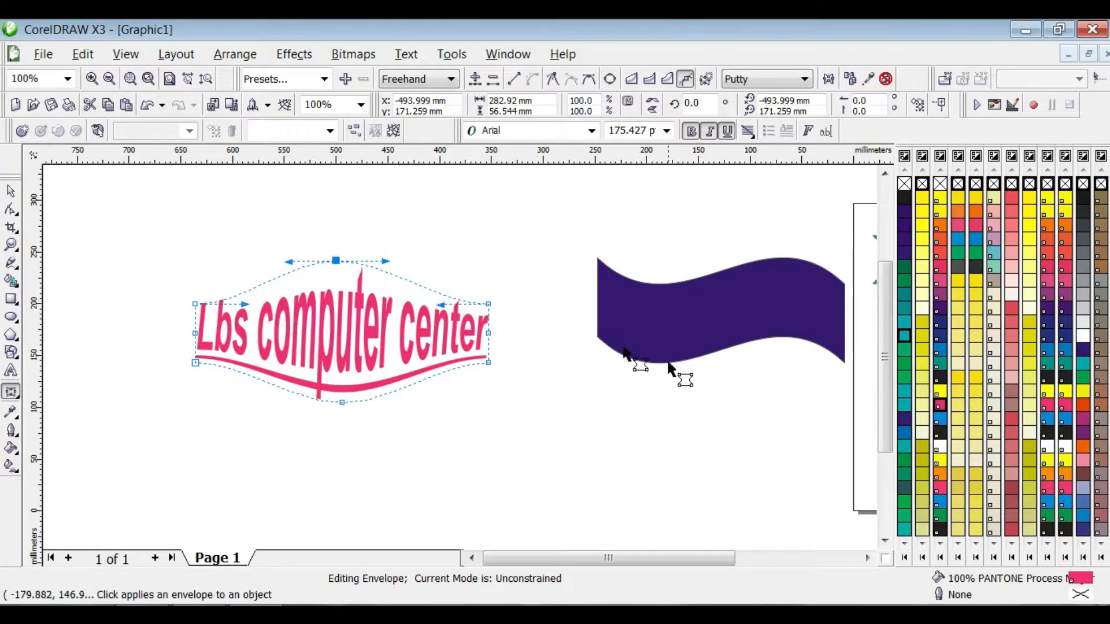
# Step: Reopen the text's envelope for editing and stretch the middle of its top and bottom edges farther outward, after trying a corner shift
pyautogui.click(11, 193)
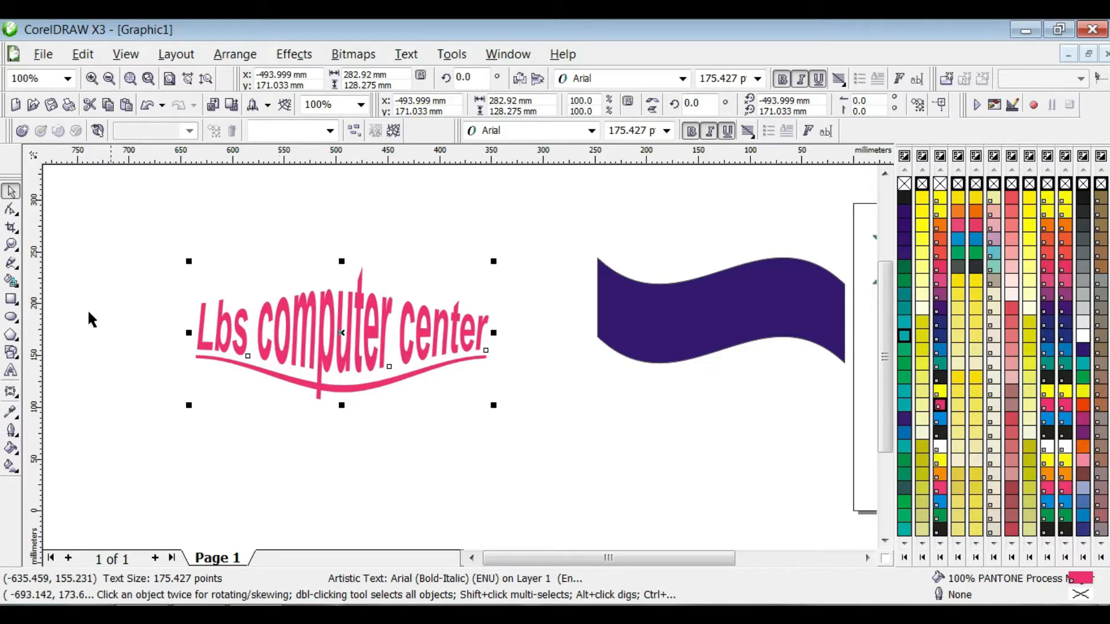
pyautogui.click(11, 393)
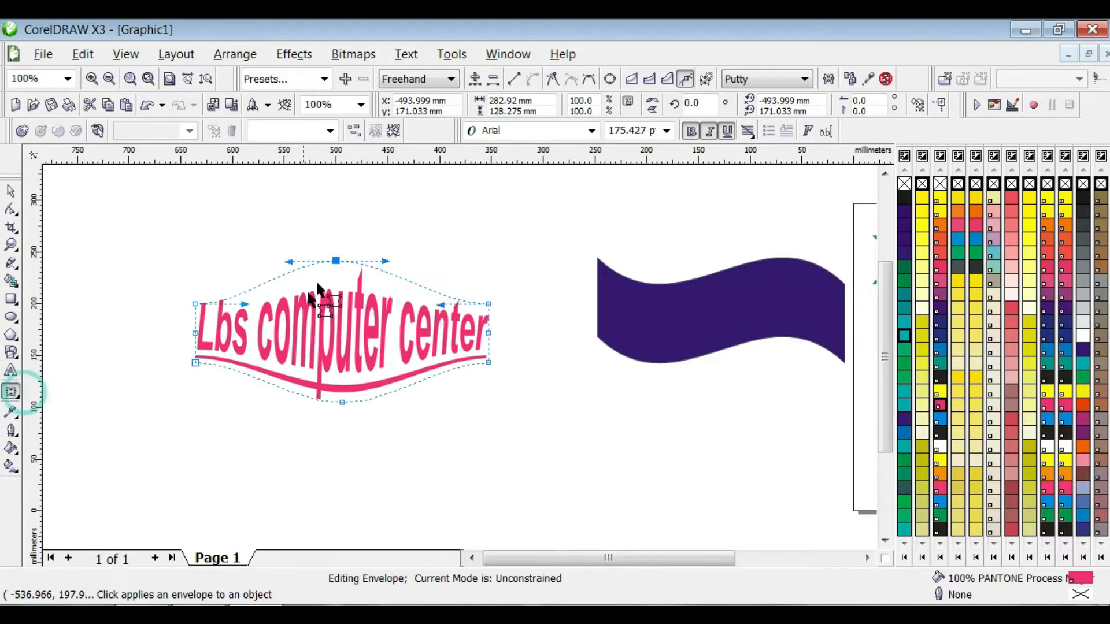
pyautogui.moveTo(330, 258); pyautogui.dragTo(324, 237)
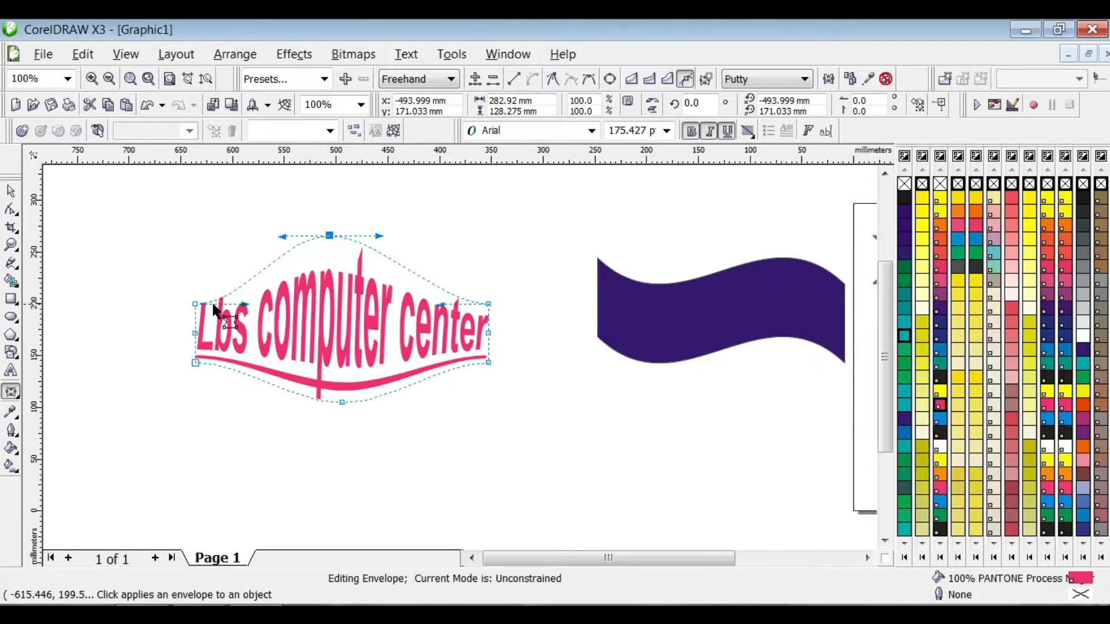
pyautogui.moveTo(195, 305); pyautogui.dragTo(171, 303)
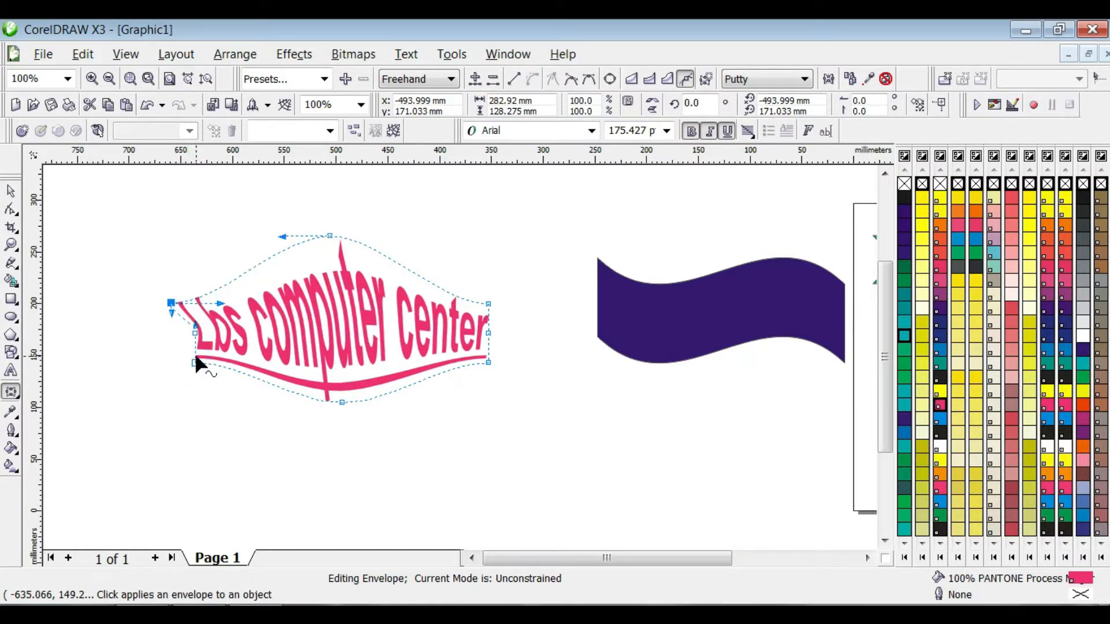
pyautogui.hotkey('ctrl', 'z')
pyautogui.moveTo(341, 402); pyautogui.dragTo(343, 414)
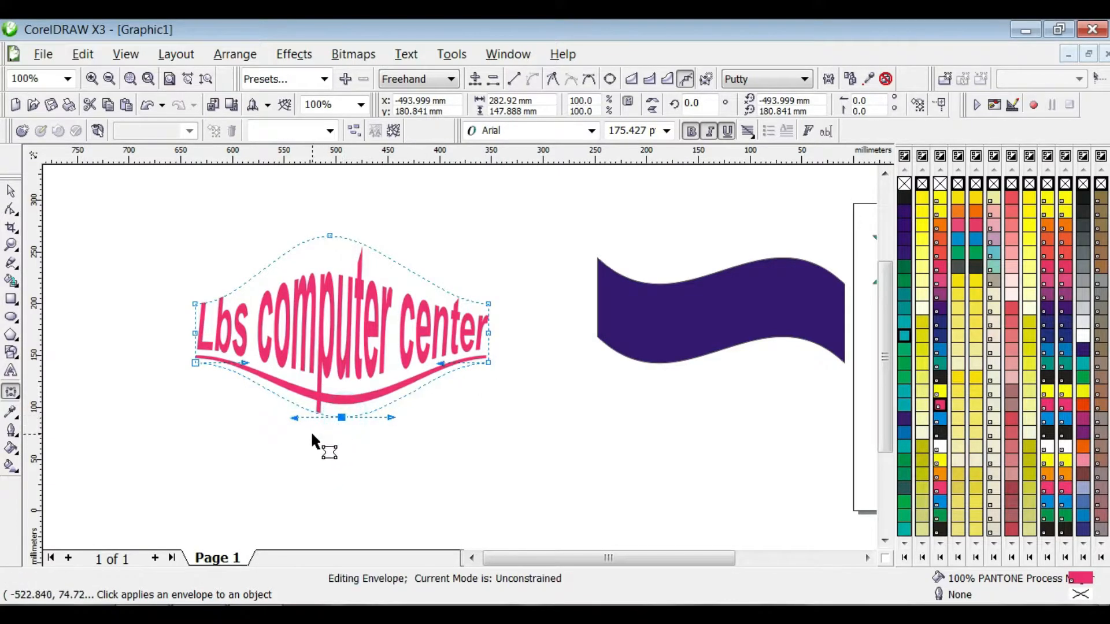
# Step: Undo the envelope changes on the pink text to restore its original shape
pyautogui.hotkey('ctrl', 'z')
pyautogui.hotkey('ctrl', 'z')
pyautogui.hotkey('ctrl', 'z')
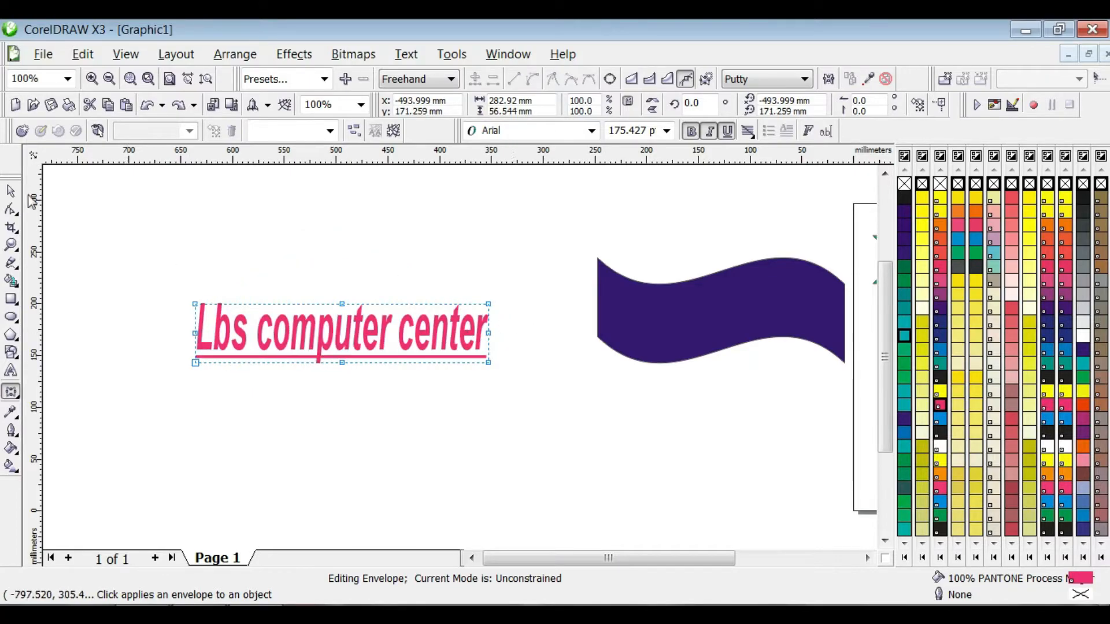
# Step: Move the blue wavy shape directly beneath the pink text and widen it to slightly more than the text's width
pyautogui.click(10, 190)
pyautogui.moveTo(664, 327); pyautogui.dragTo(215, 424)
pyautogui.moveTo(439, 420); pyautogui.dragTo(503, 419)
# Step: Apply an envelope to the pink text and bend its bottom edge so it follows the blue shape's wavy top edge
pyautogui.click(298, 331)
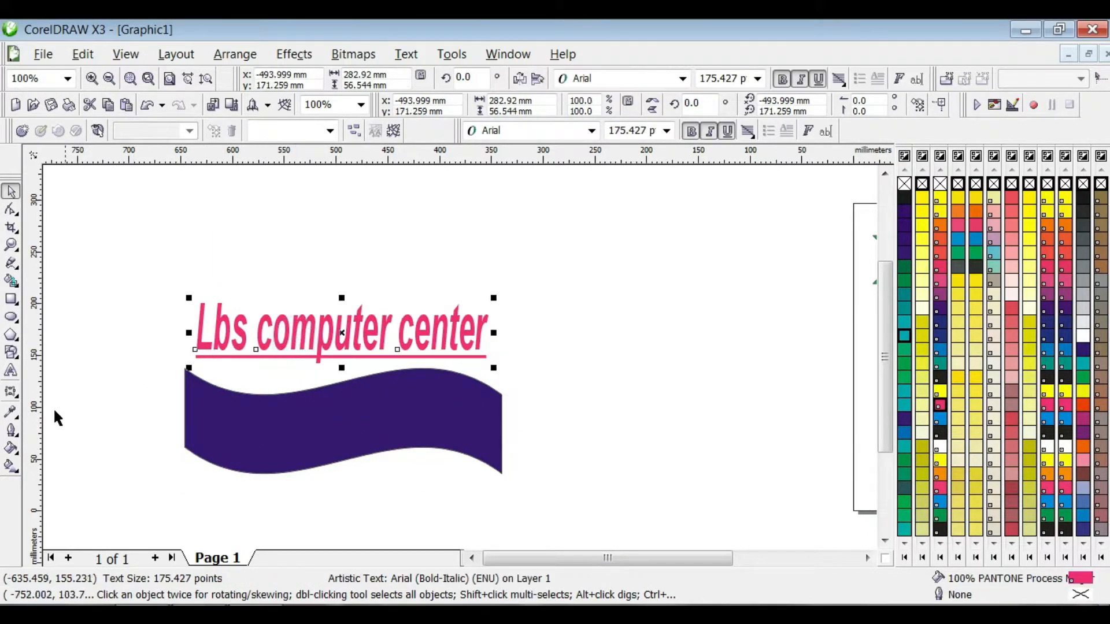
pyautogui.click(13, 395)
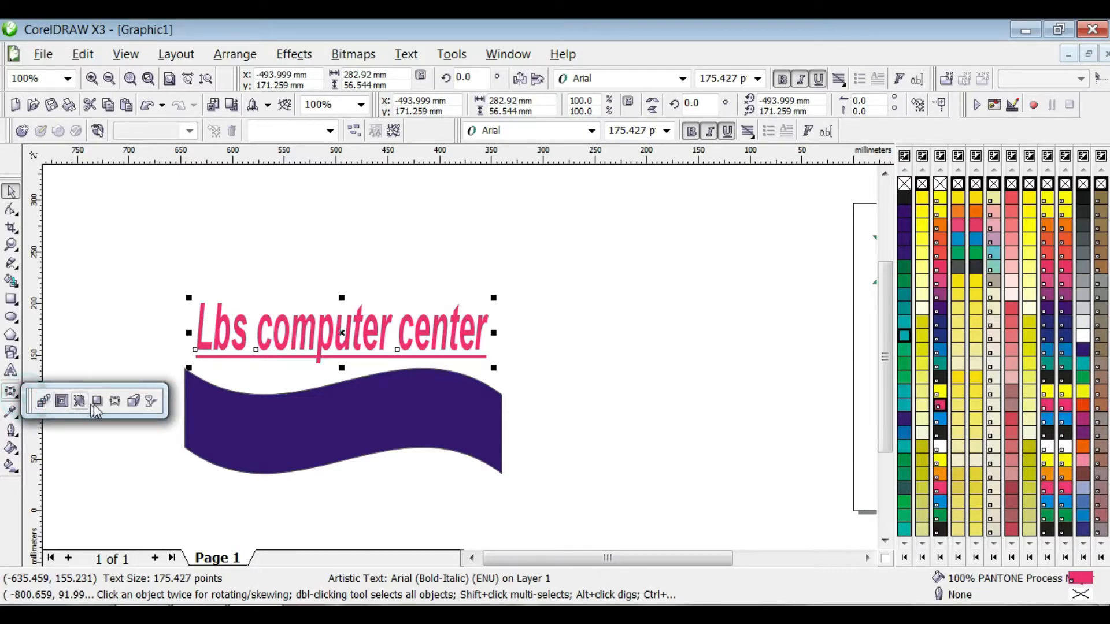
pyautogui.click(115, 401)
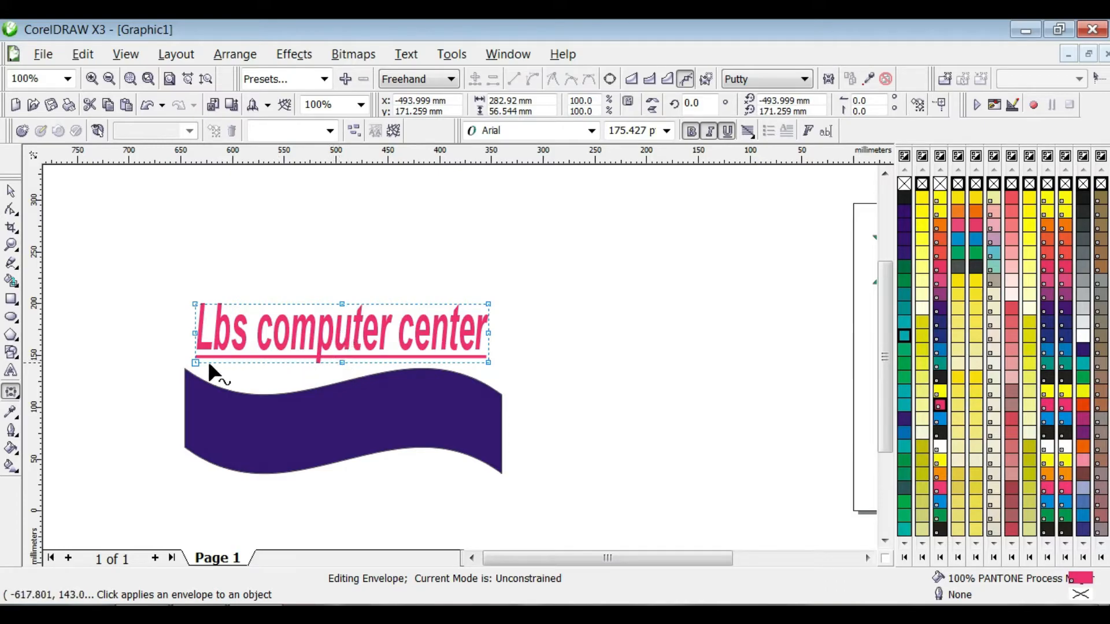
pyautogui.moveTo(195, 363); pyautogui.dragTo(194, 375)
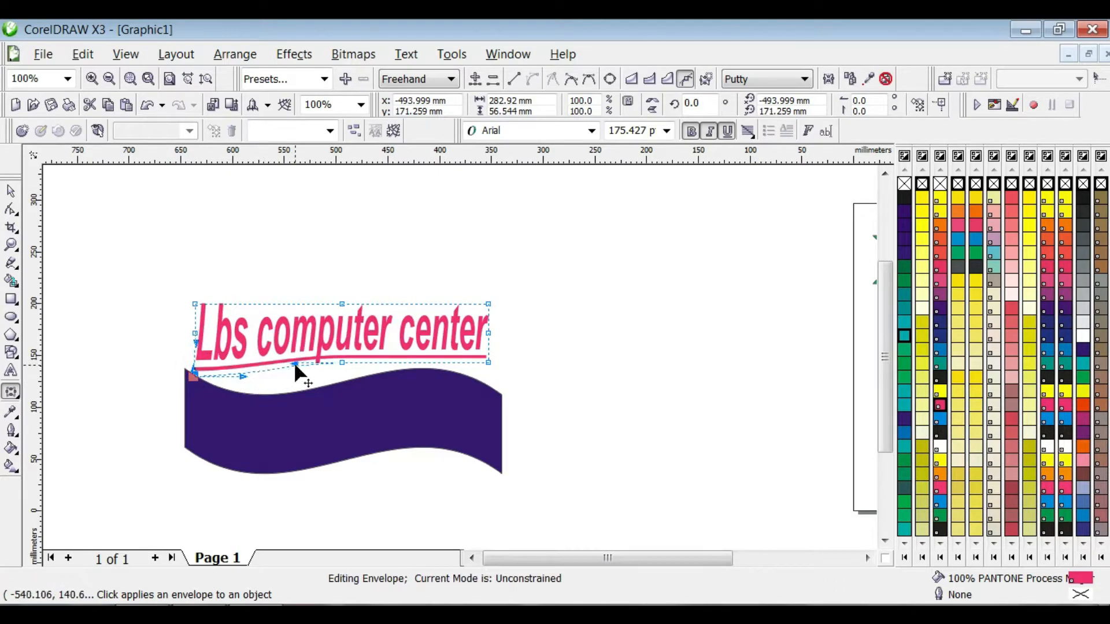
pyautogui.moveTo(341, 364); pyautogui.dragTo(350, 375)
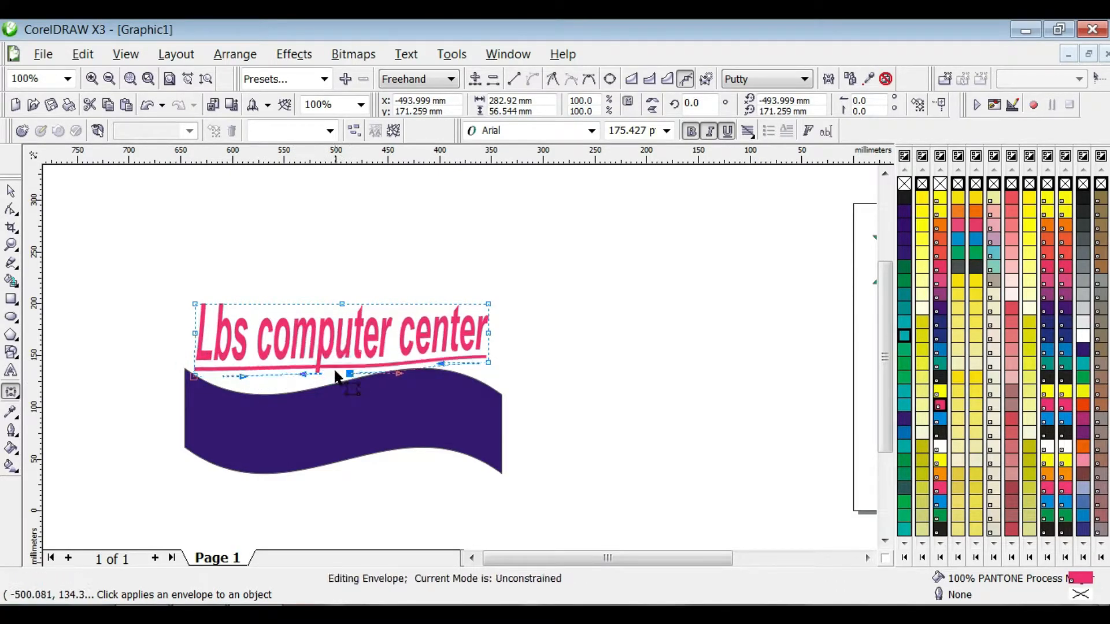
pyautogui.moveTo(245, 379); pyautogui.dragTo(305, 395)
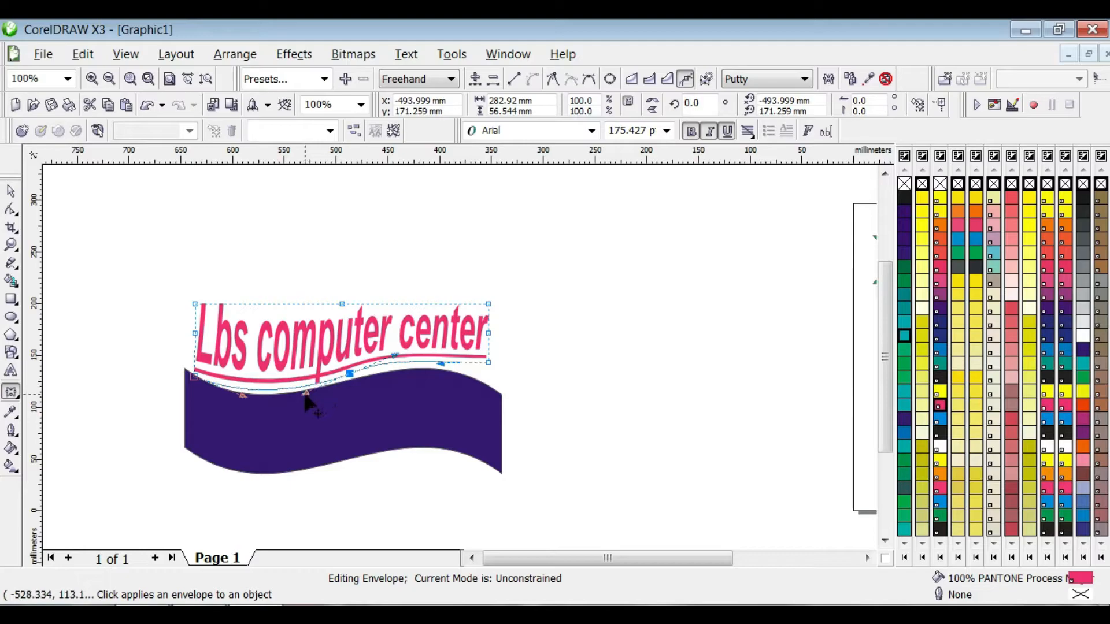
pyautogui.moveTo(437, 374); pyautogui.dragTo(494, 383)
pyautogui.moveTo(401, 363); pyautogui.dragTo(396, 362)
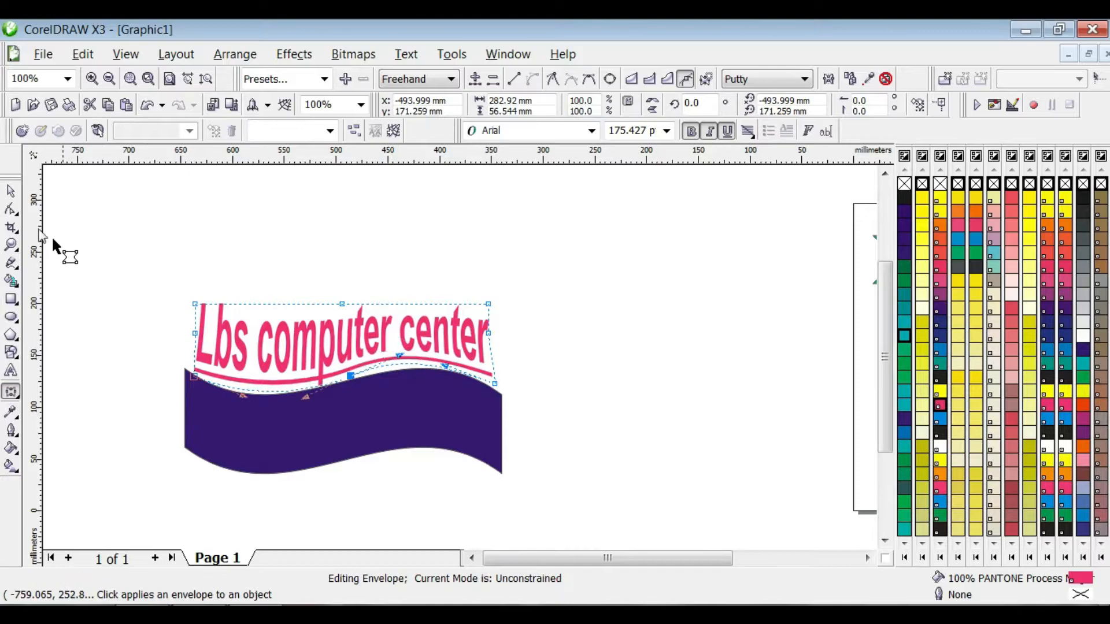
pyautogui.click(11, 191)
pyautogui.click(99, 244)
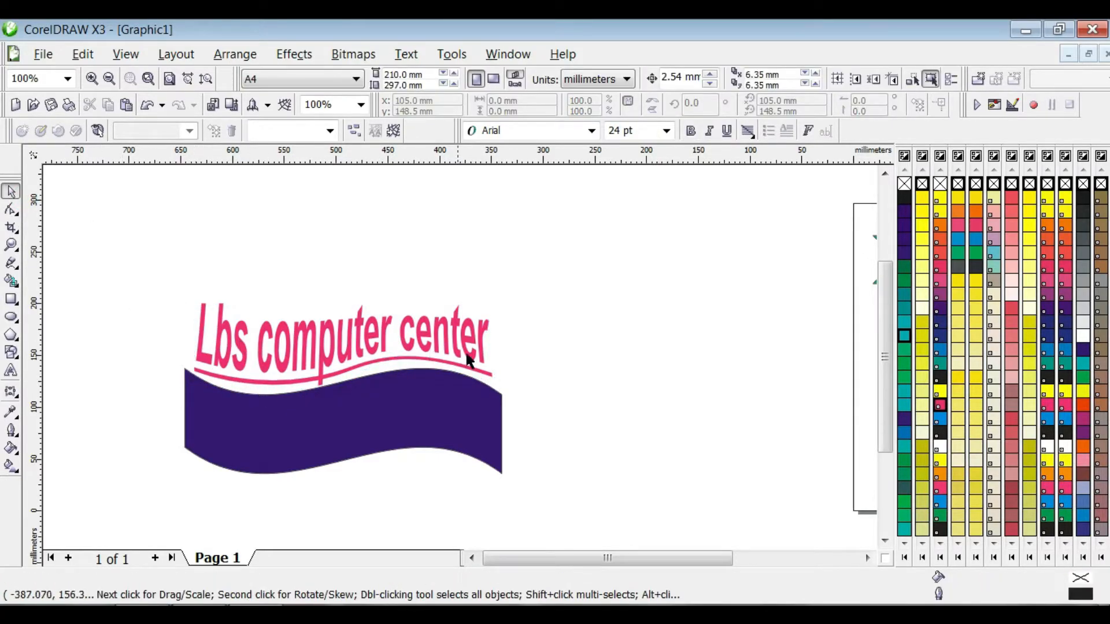
# Step: Move the curved text onto the blue wavy shape and reduce its height slightly so it fits inside
pyautogui.click(318, 347)
pyautogui.moveTo(322, 341); pyautogui.dragTo(326, 415)
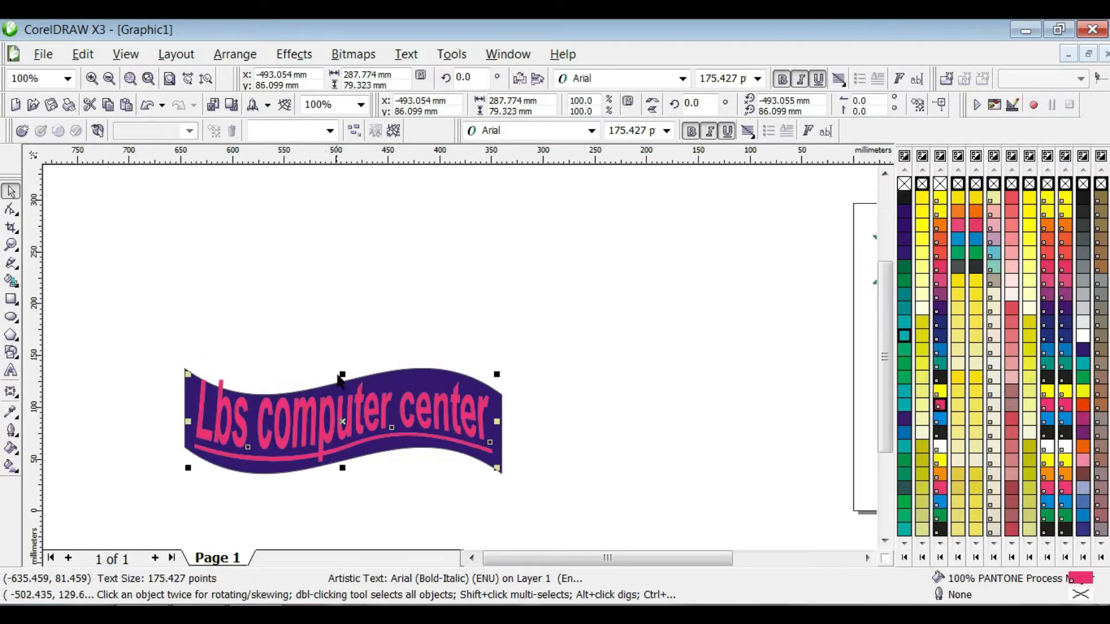
pyautogui.moveTo(343, 374); pyautogui.dragTo(342, 383)
pyautogui.click(426, 364)
# Step: Select the text and the wavy shape together and move them toward the page to free the drawing area
pyautogui.moveTo(139, 329); pyautogui.dragTo(566, 514)
pyautogui.moveTo(379, 417); pyautogui.dragTo(410, 284)
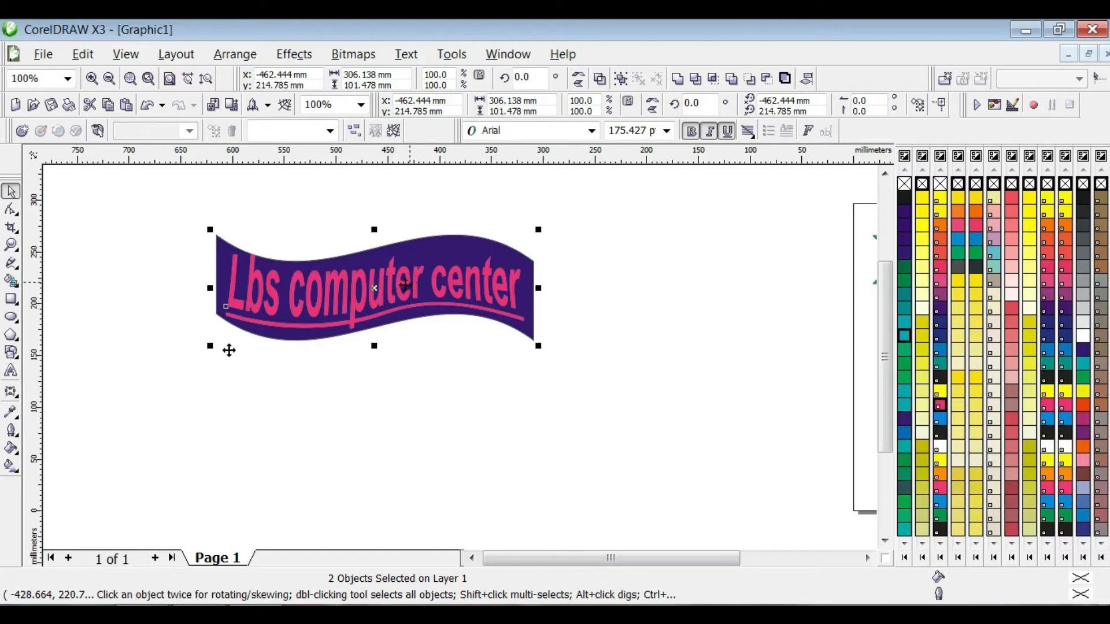
pyautogui.click(20, 397)
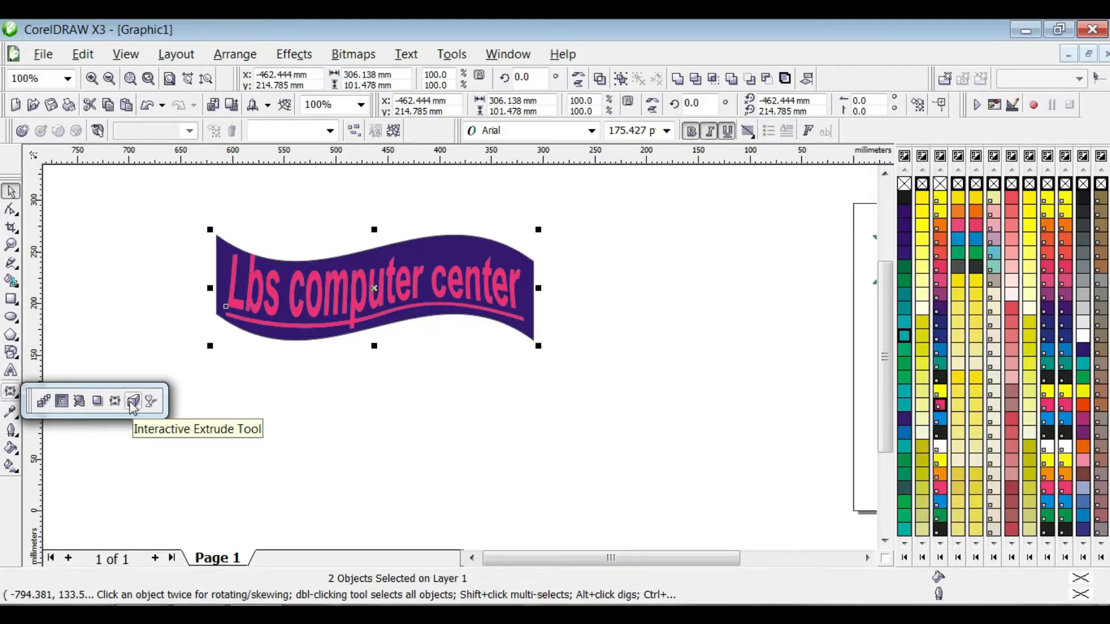
pyautogui.click(164, 205)
pyautogui.moveTo(254, 164); pyautogui.dragTo(664, 379)
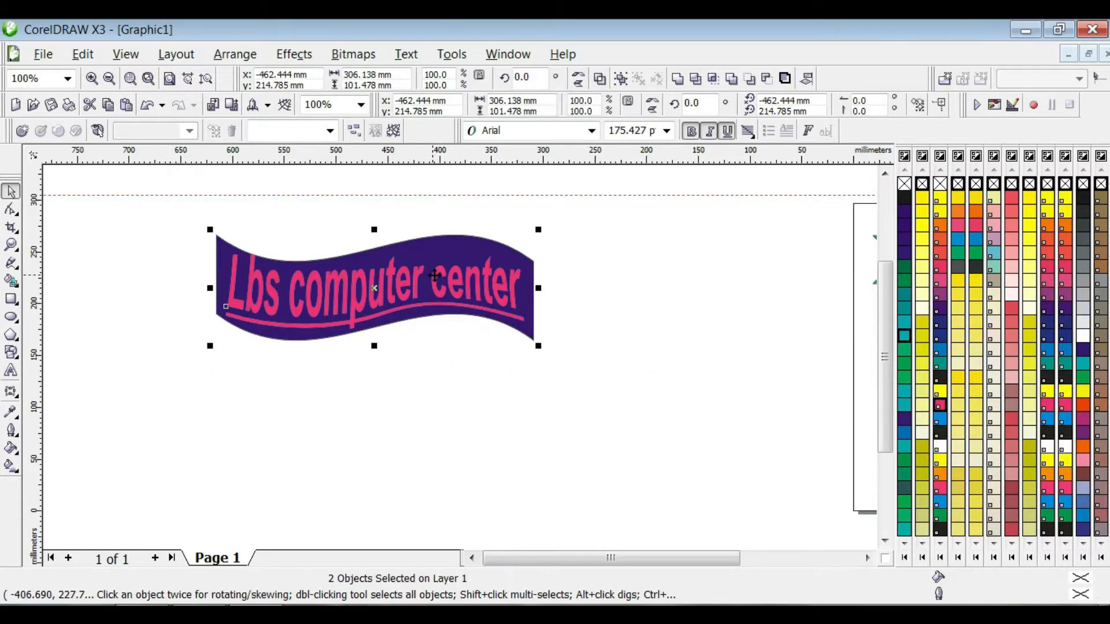
pyautogui.moveTo(435, 276); pyautogui.dragTo(749, 314)
# Step: Draw a rectangle about 139 × 100 mm in the empty area and extrude it toward its upper right with depth 35
pyautogui.click(11, 299)
pyautogui.moveTo(202, 301)
pyautogui.mouseDown()
pyautogui.moveTo(297, 382)
pyautogui.moveTo(347, 405)
pyautogui.mouseUp()
pyautogui.click(11, 392)
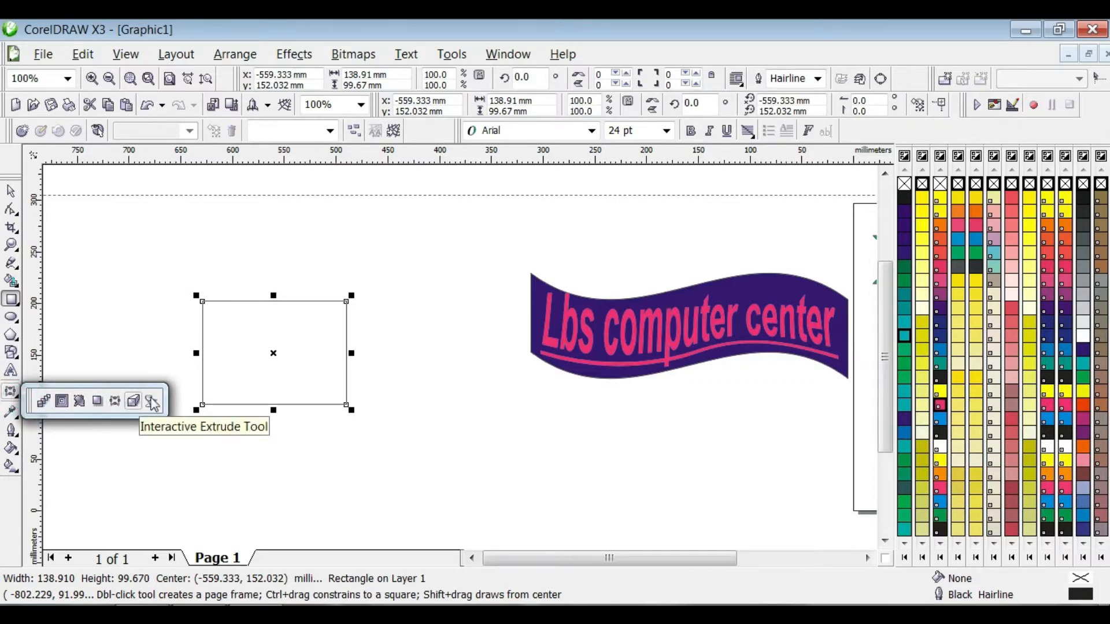
pyautogui.click(133, 404)
pyautogui.moveTo(202, 301); pyautogui.dragTo(346, 224)
pyautogui.moveTo(291, 326); pyautogui.dragTo(293, 291)
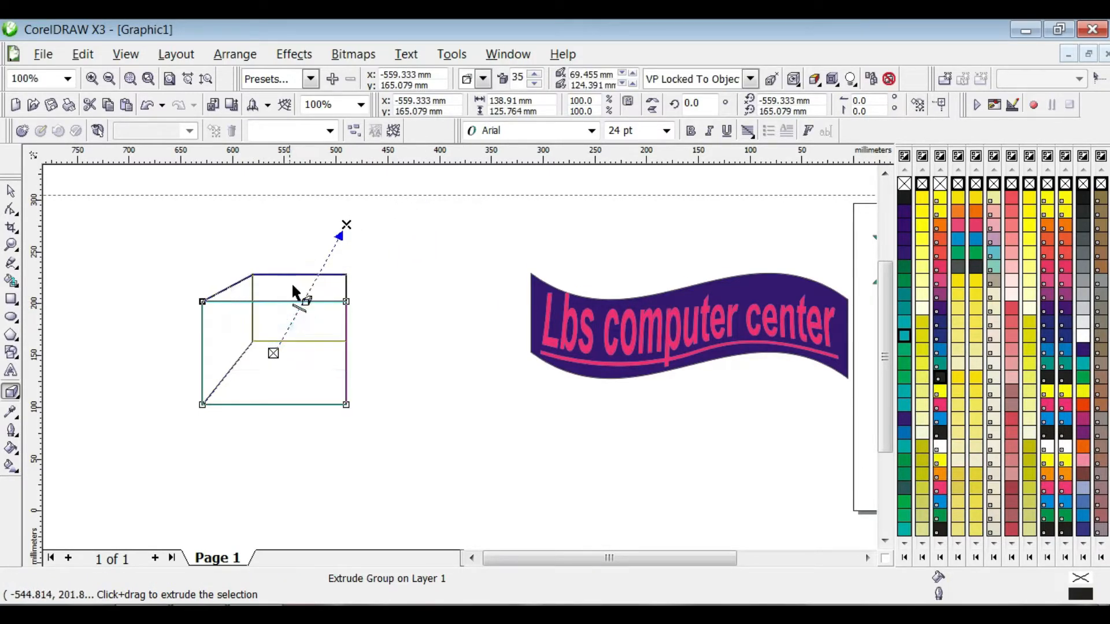
# Step: Shift the extrusion's vanishing point farther to the right and reduce the extrusion depth to 24
pyautogui.moveTo(346, 224); pyautogui.dragTo(404, 231)
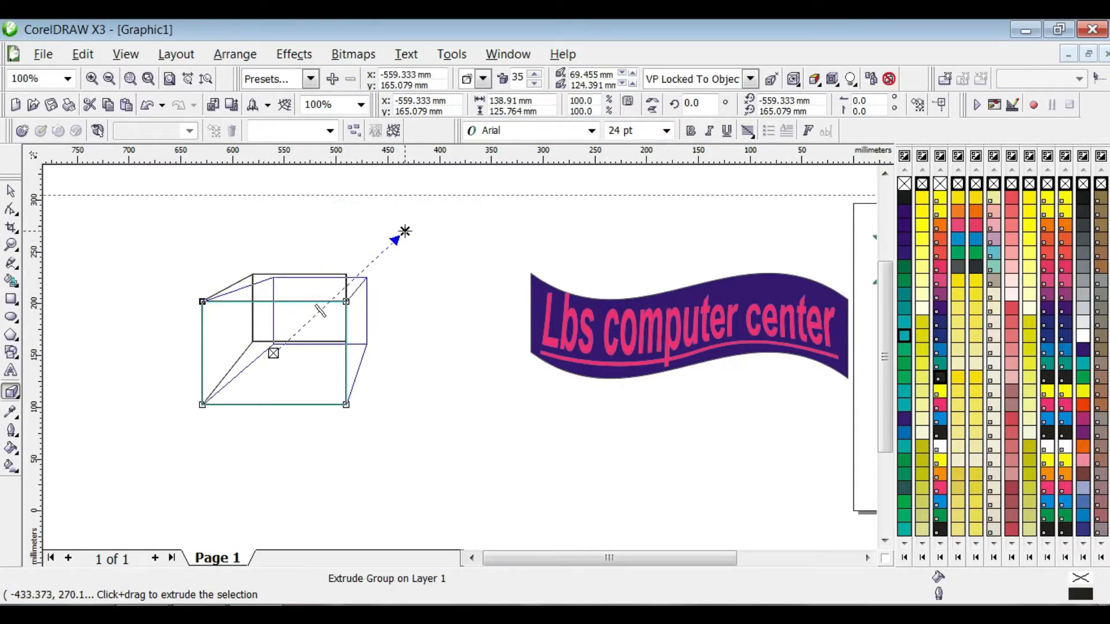
pyautogui.moveTo(318, 311); pyautogui.dragTo(307, 325)
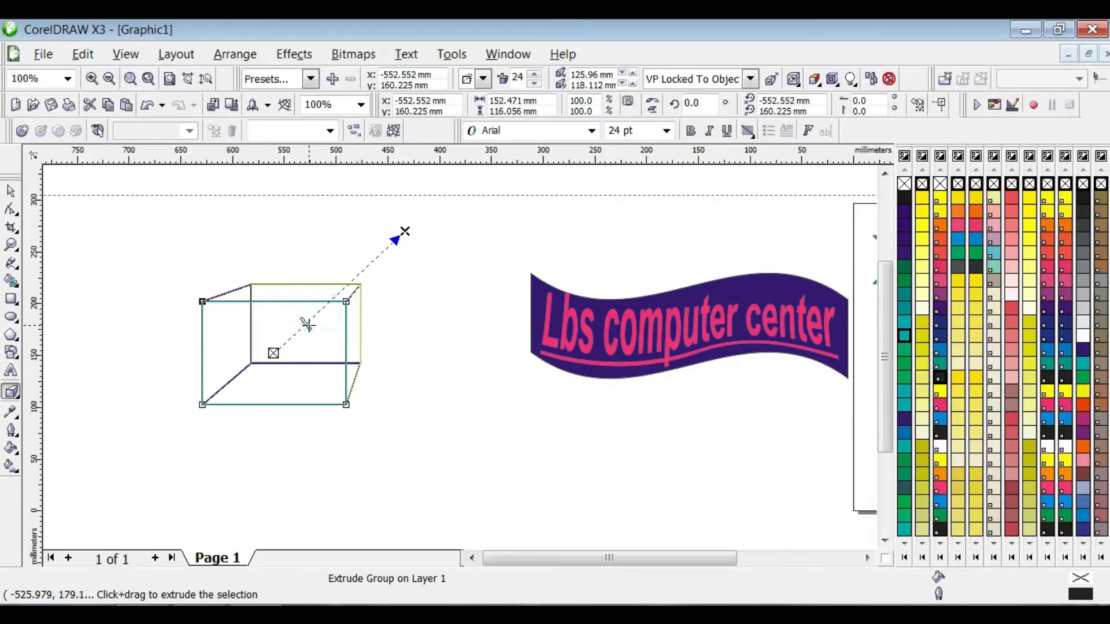
pyautogui.click(308, 325)
pyautogui.click(11, 191)
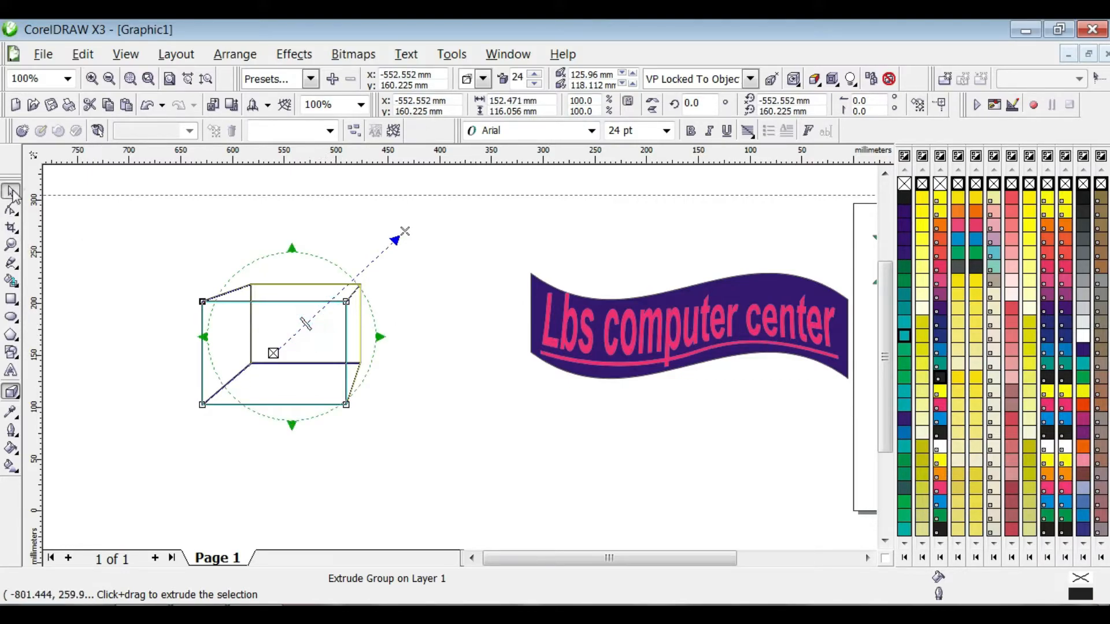
pyautogui.click(124, 306)
# Step: Set the extruded rectangle's outline width to 0.028 inches and increase it to 0.222 inches
pyautogui.click(266, 300)
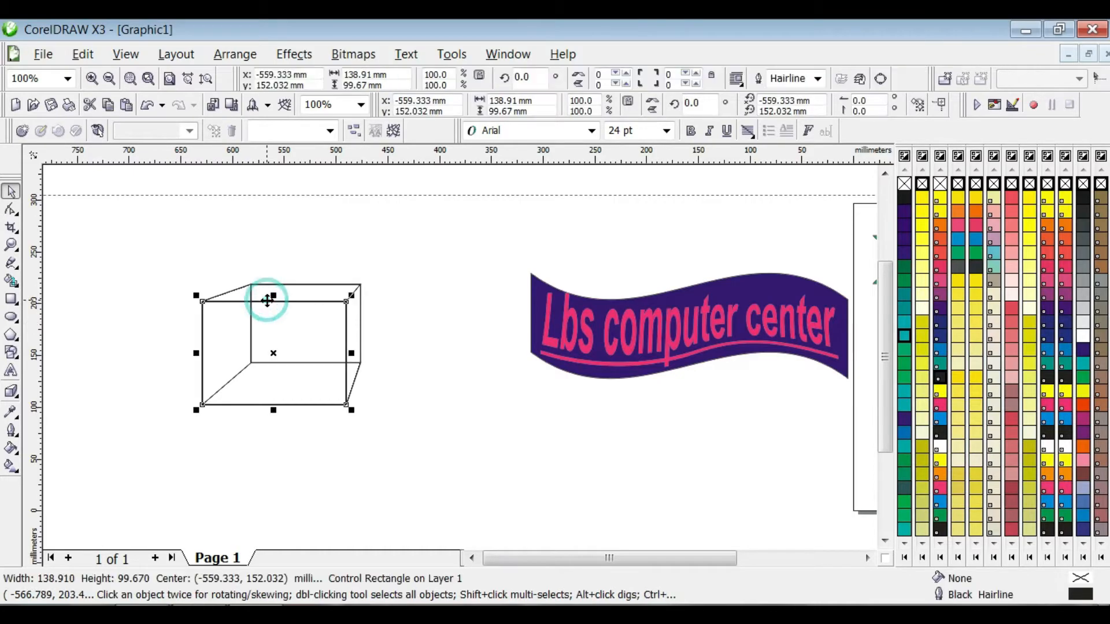
pyautogui.click(15, 437)
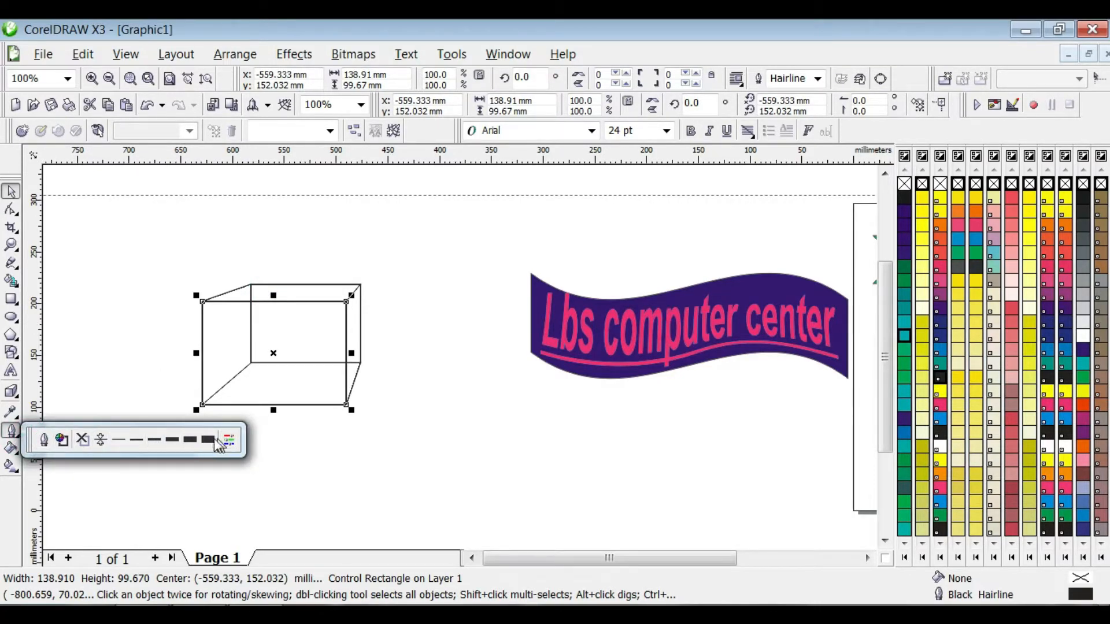
pyautogui.click(154, 440)
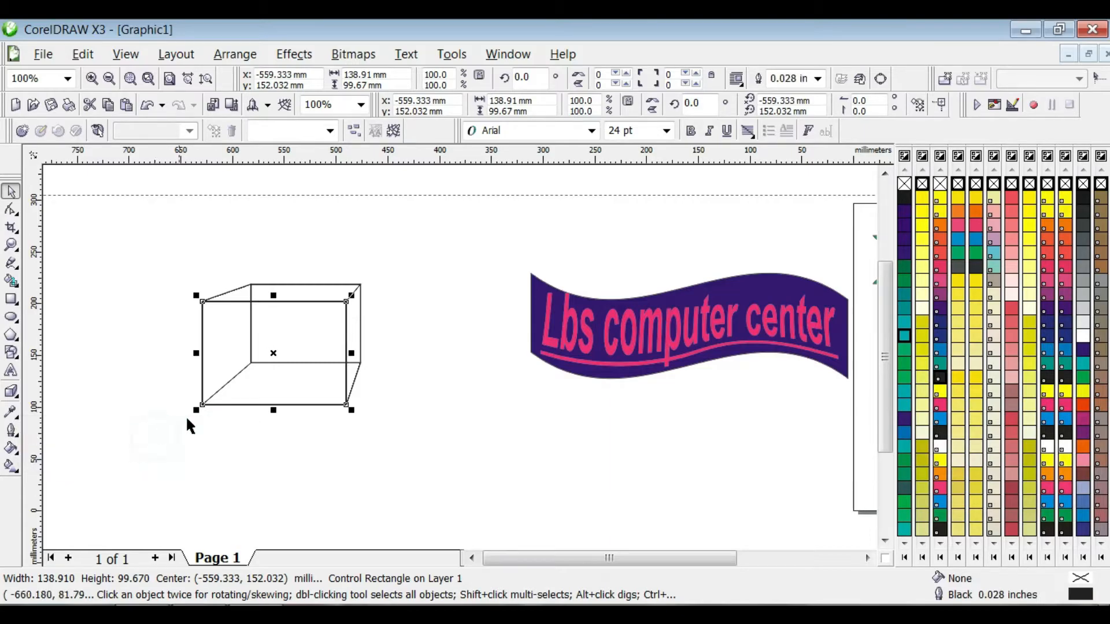
pyautogui.click(17, 438)
pyautogui.click(207, 439)
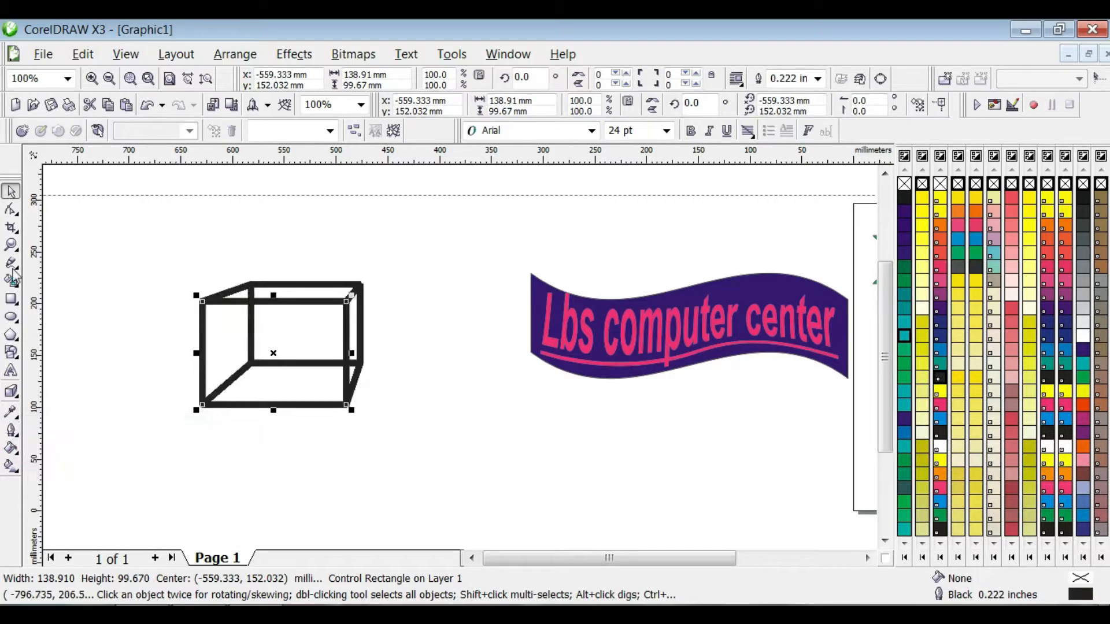
# Step: Delete the extruded rectangle and move the wavy banner with its text leftward into the freed area
pyautogui.press('Delete')
pyautogui.click(21, 399)
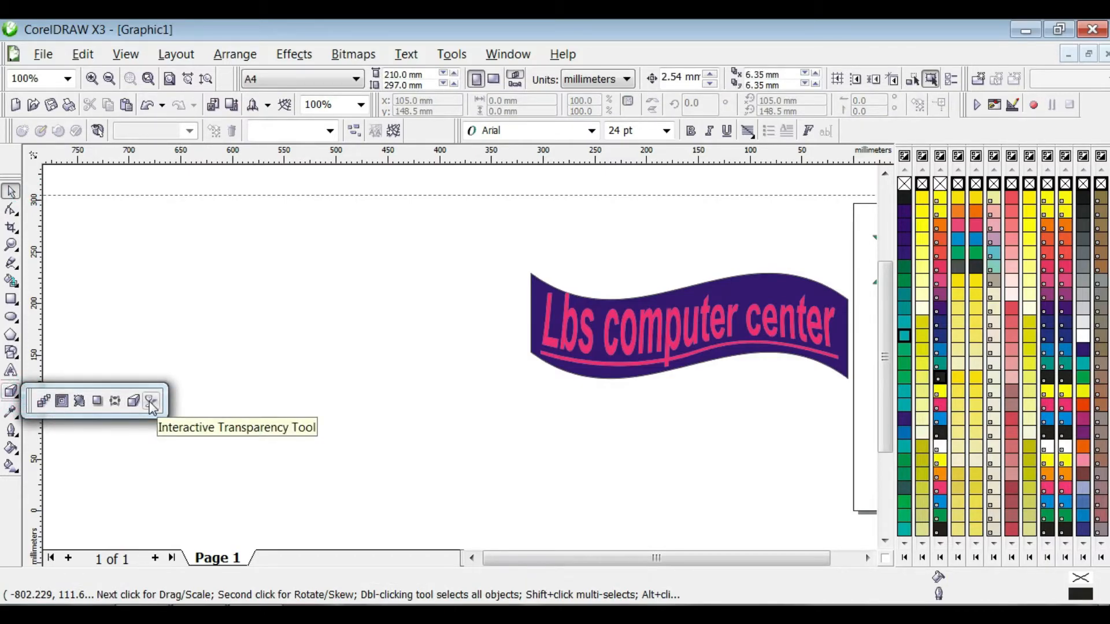
pyautogui.click(11, 192)
pyautogui.moveTo(500, 242); pyautogui.dragTo(873, 440)
pyautogui.moveTo(653, 319); pyautogui.dragTo(385, 327)
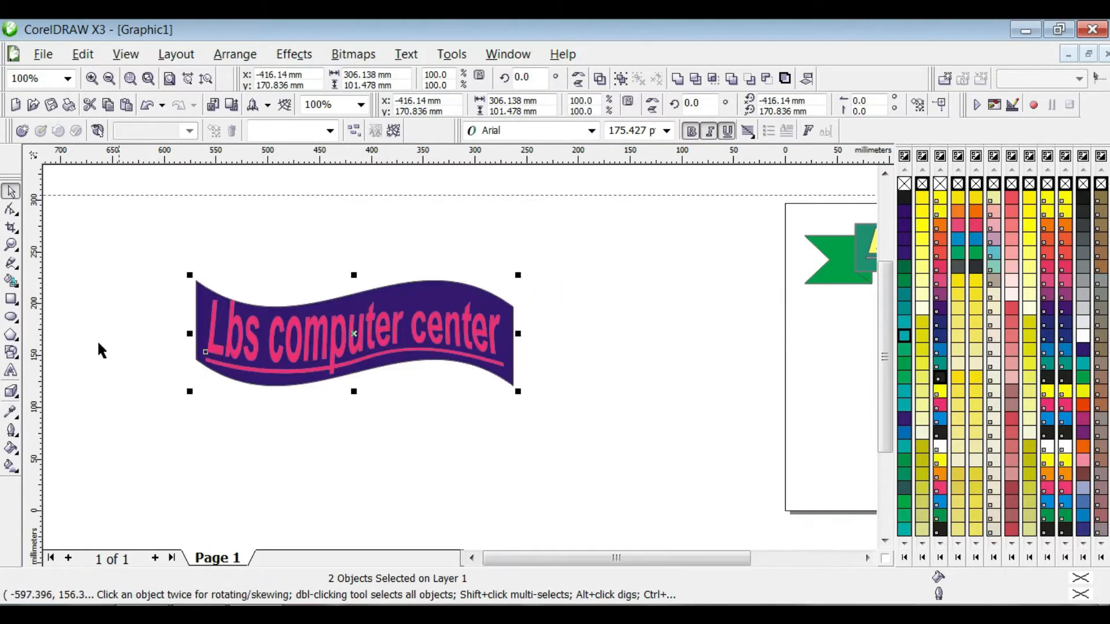
# Step: Apply a linear interactive transparency across the banner and its text, and reverse it so the left end fades out
pyautogui.click(17, 398)
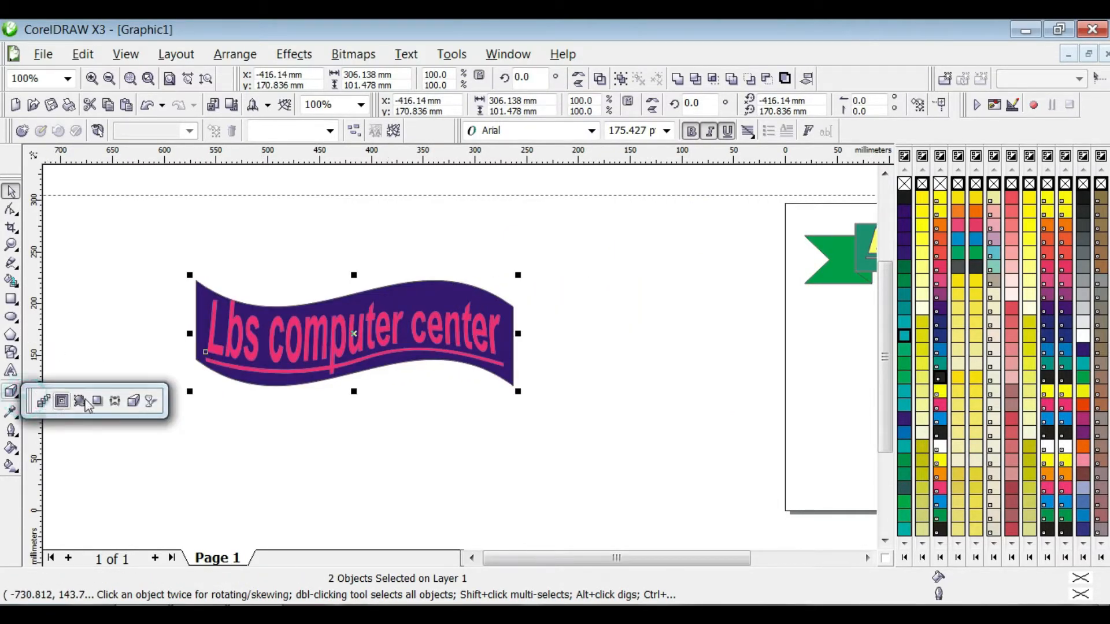
pyautogui.click(151, 401)
pyautogui.moveTo(213, 304); pyautogui.dragTo(540, 390)
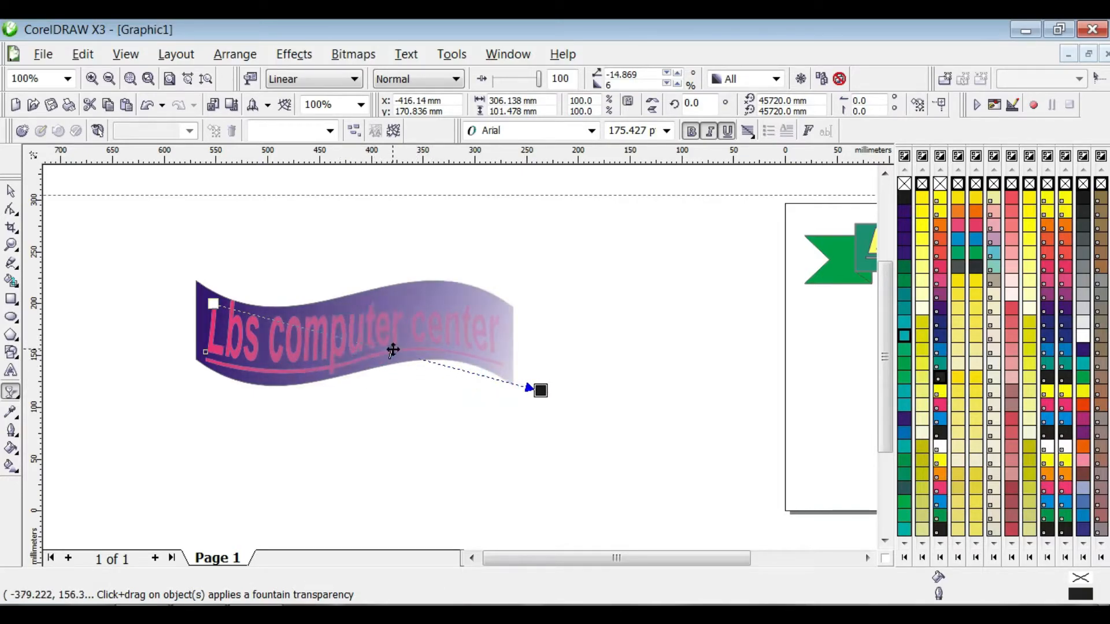
pyautogui.moveTo(415, 361); pyautogui.dragTo(478, 373)
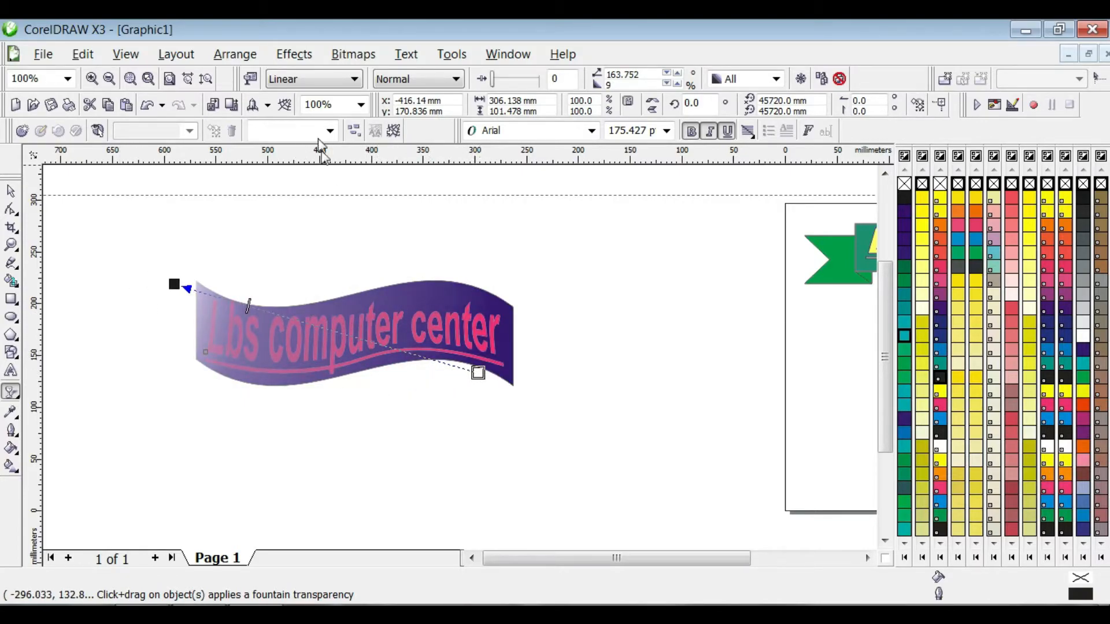
# Step: Change the transparency type of the banner and text to Radial and then to Uniform
pyautogui.click(329, 81)
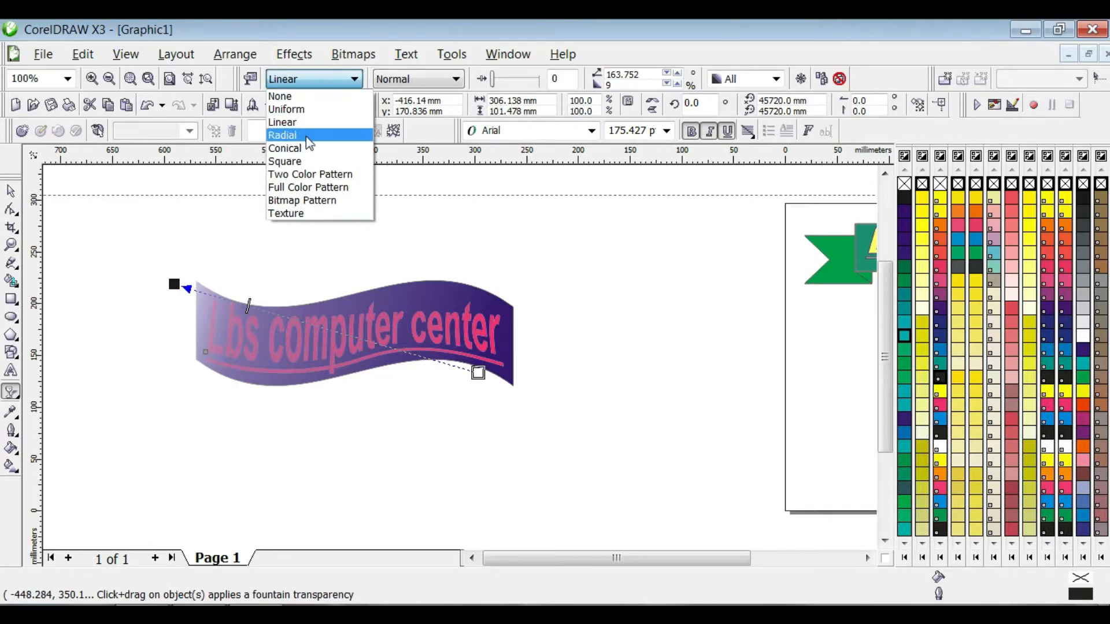
pyautogui.click(315, 136)
pyautogui.click(335, 86)
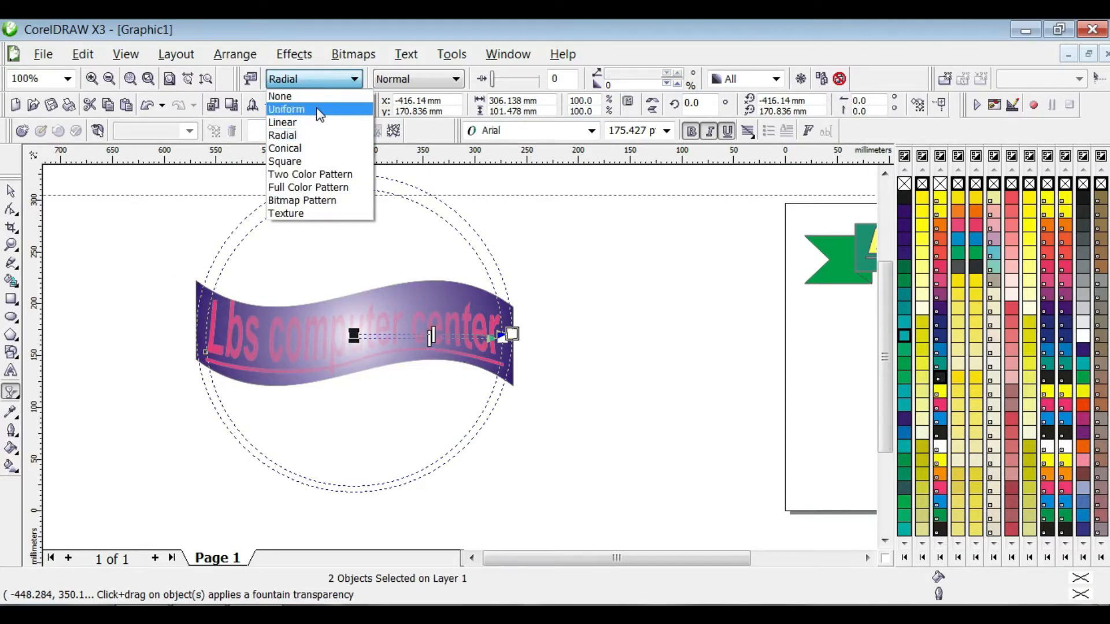
pyautogui.click(317, 108)
# Step: Switch the banner and text to a Two Color Pattern transparency and try the brick pattern and other patterns on them
pyautogui.click(352, 85)
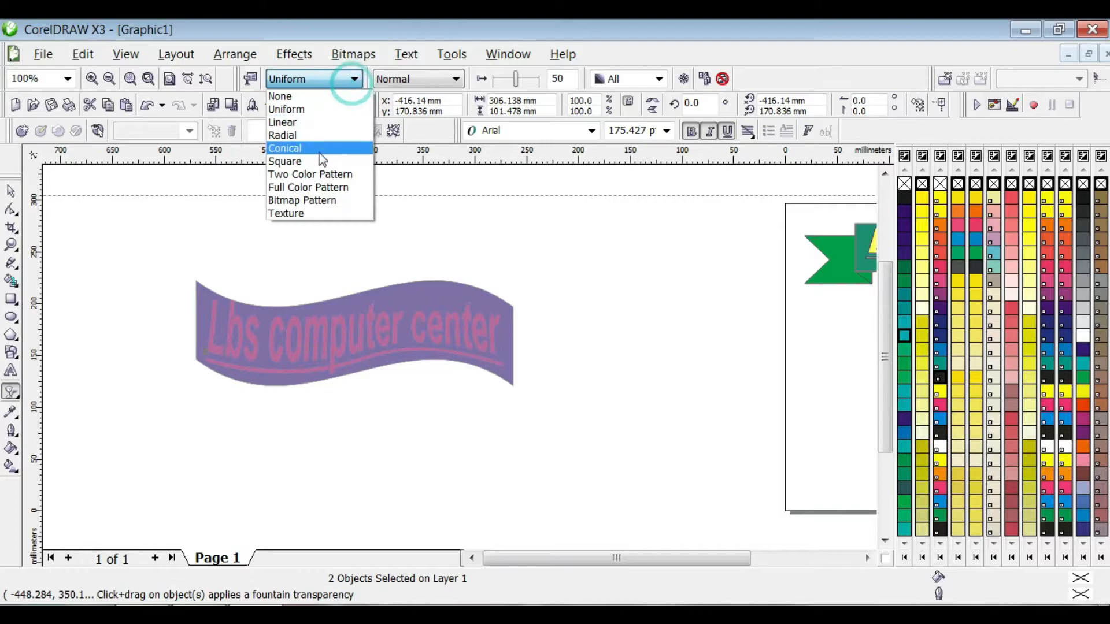
pyautogui.click(319, 175)
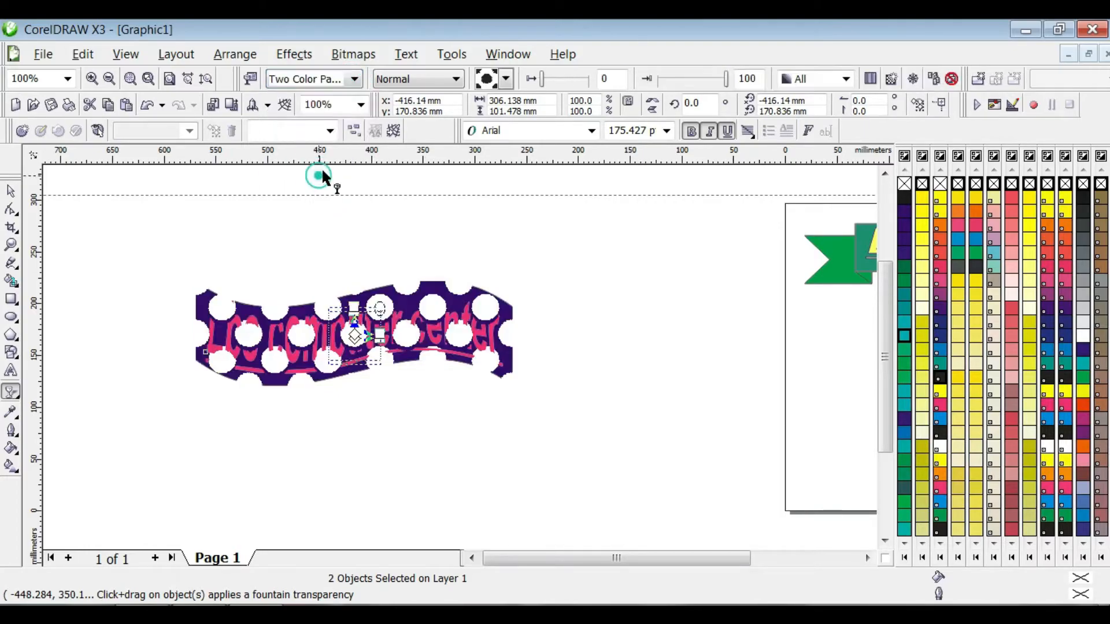
pyautogui.click(506, 79)
pyautogui.click(495, 147)
pyautogui.click(507, 79)
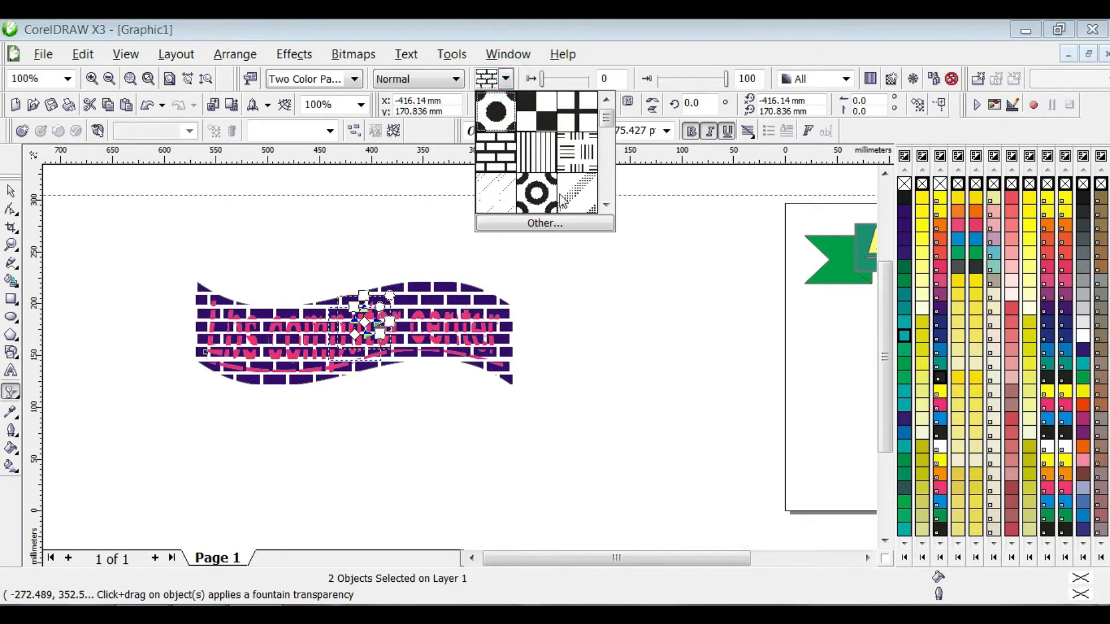
pyautogui.scroll(-2, 607, 119)
pyautogui.click(572, 185)
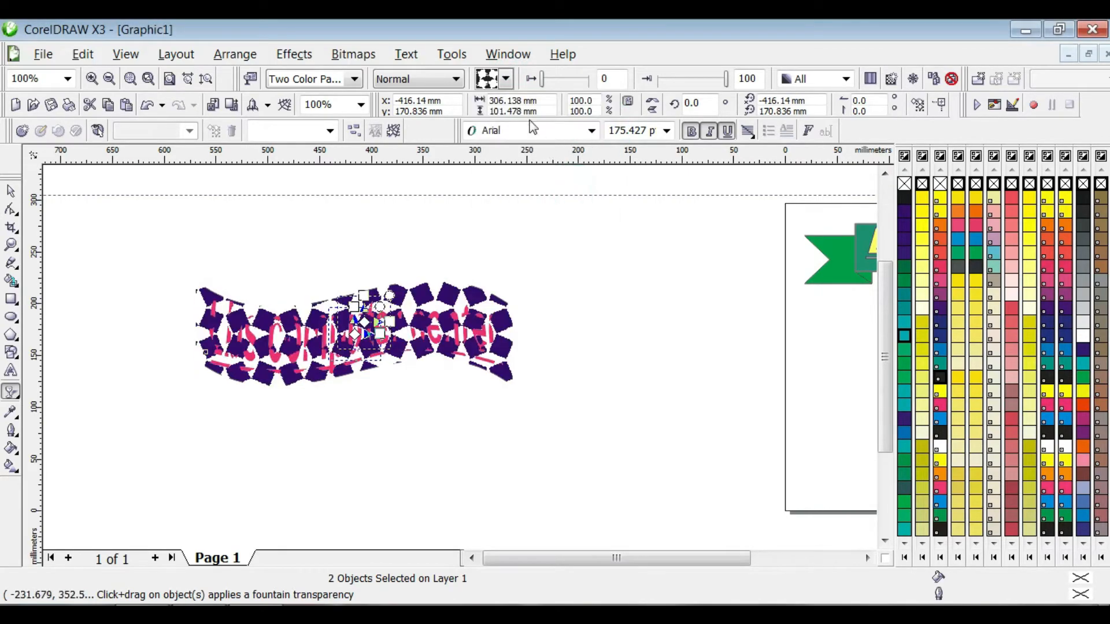
pyautogui.click(507, 79)
pyautogui.click(565, 203)
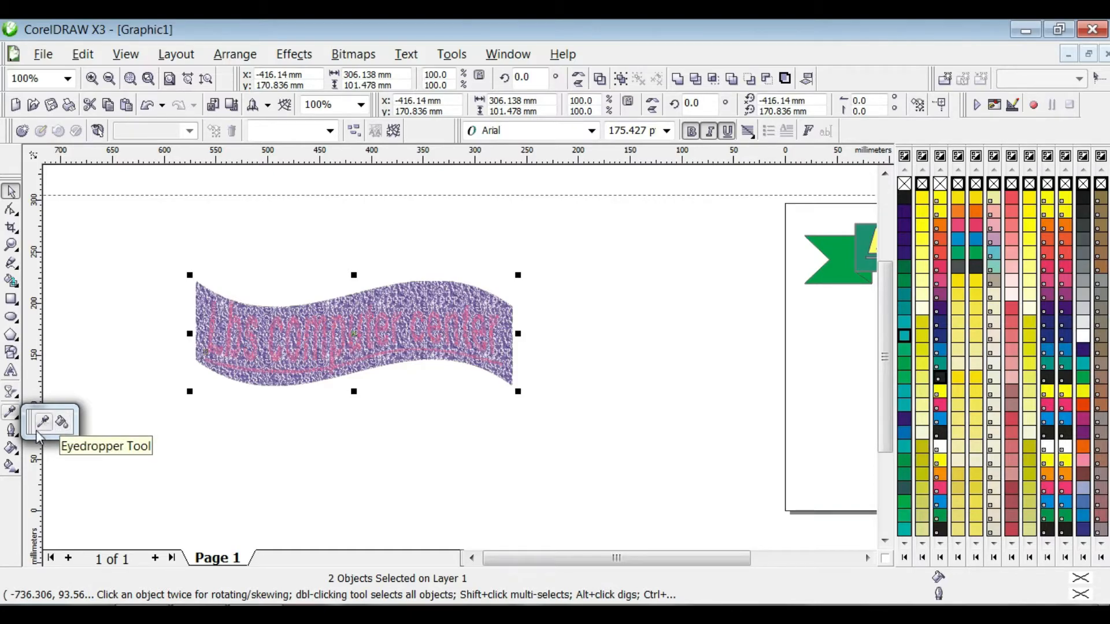
# Step: Delete the textured wavy banner together with its text
pyautogui.click(42, 423)
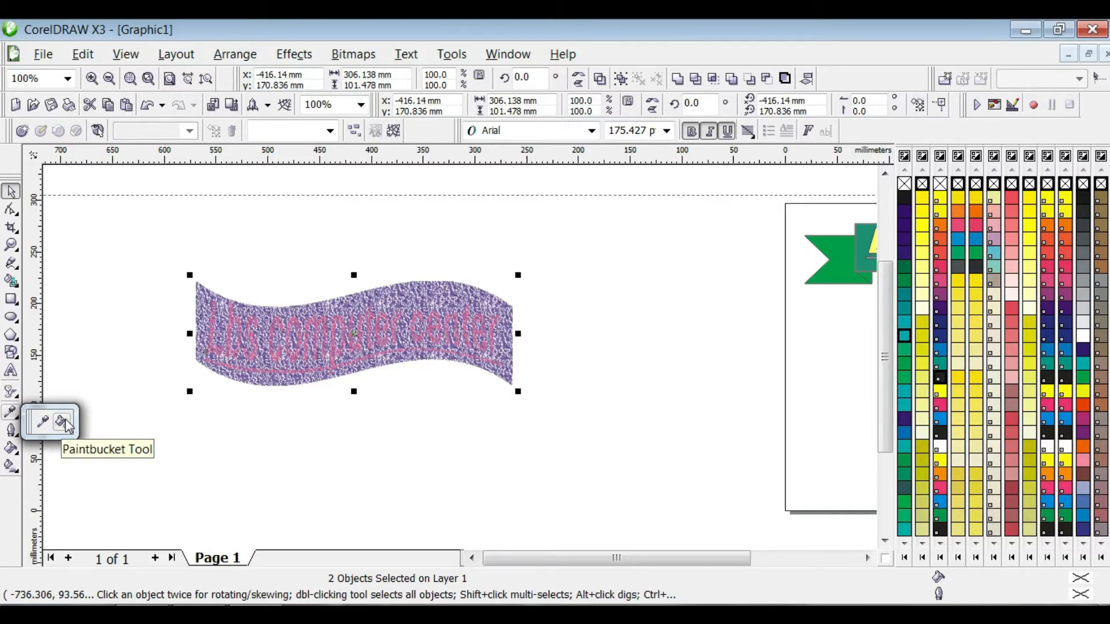
pyautogui.click(11, 192)
pyautogui.moveTo(85, 233); pyautogui.dragTo(628, 459)
pyautogui.press('Delete')
pyautogui.click(272, 246)
# Step: Draw an ellipse about 183 × 193 mm filled with pink and an unfilled one about 149 × 170 mm to its right
pyautogui.click(11, 317)
pyautogui.moveTo(209, 242); pyautogui.dragTo(408, 452)
pyautogui.click(939, 282)
pyautogui.moveTo(552, 303); pyautogui.dragTo(716, 488)
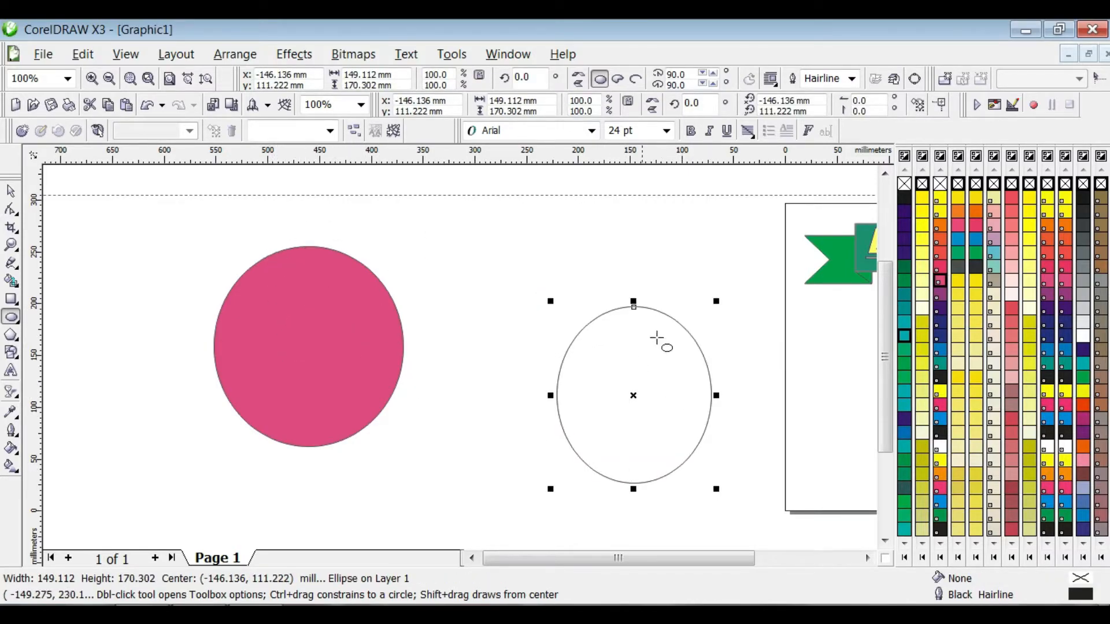
# Step: Sample the pink ellipse with the Eyedropper tool and apply its fill to the empty ellipse with the Paintbucket tool
pyautogui.click(312, 314)
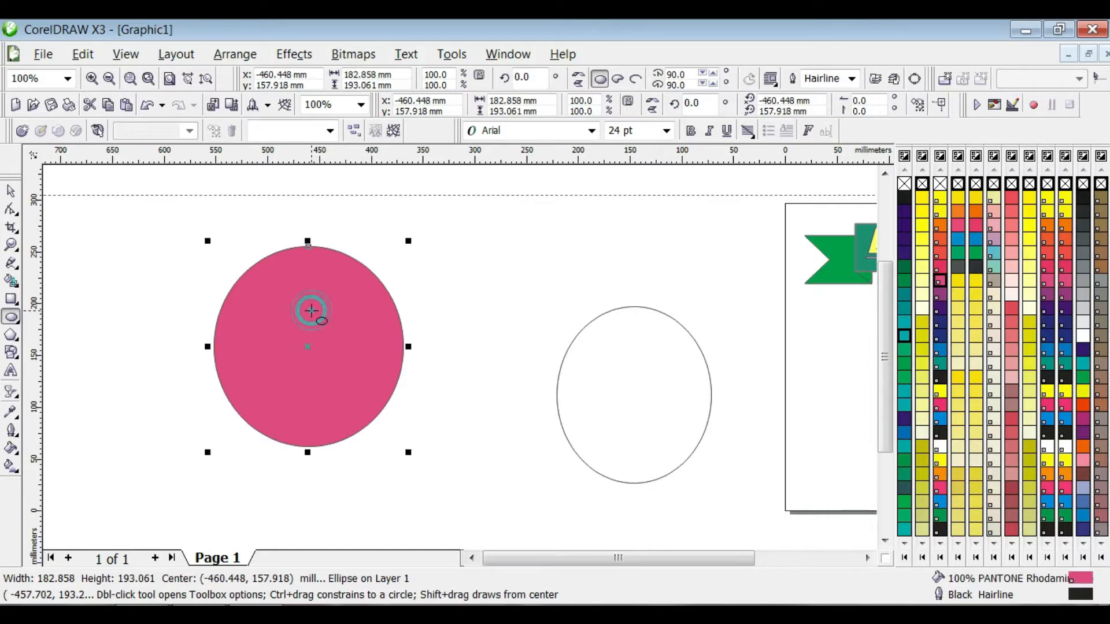
pyautogui.click(19, 420)
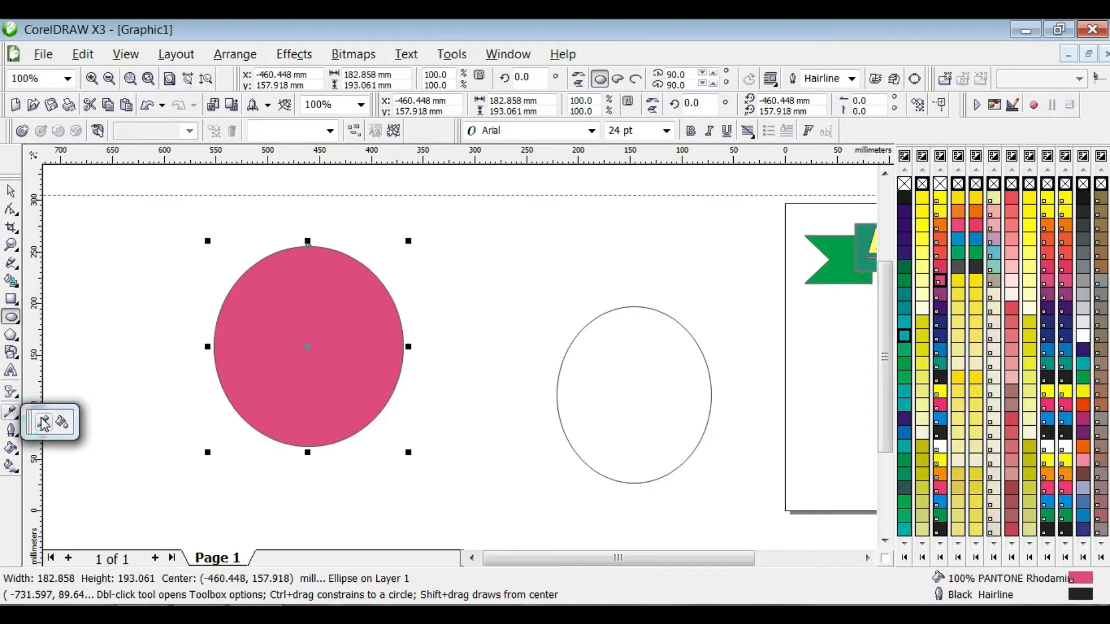
pyautogui.click(44, 424)
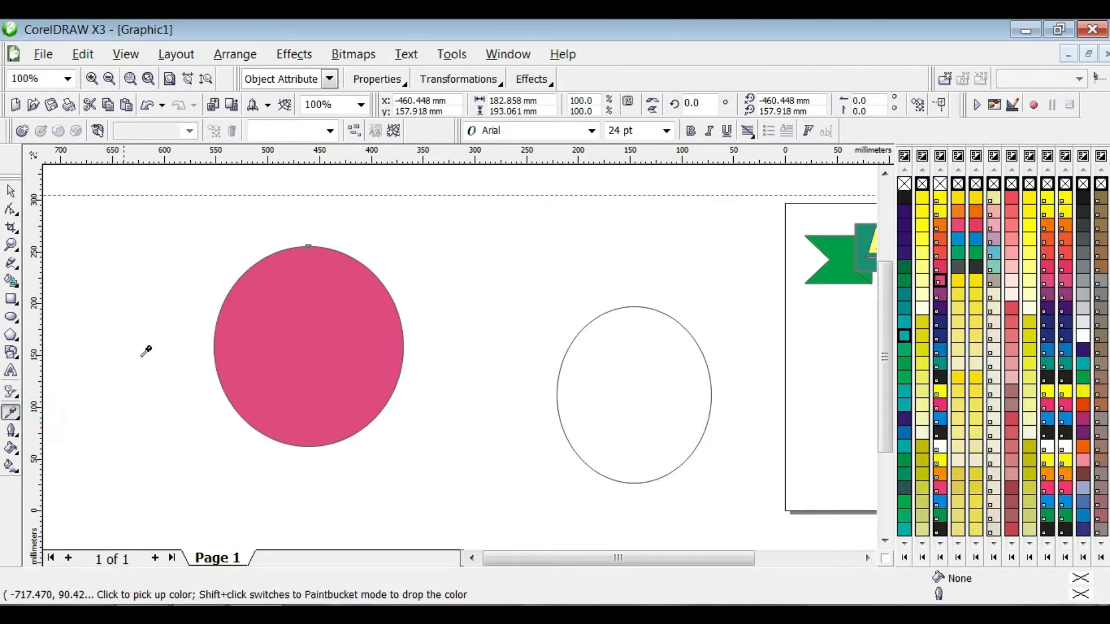
pyautogui.click(317, 321)
pyautogui.click(22, 422)
pyautogui.click(64, 422)
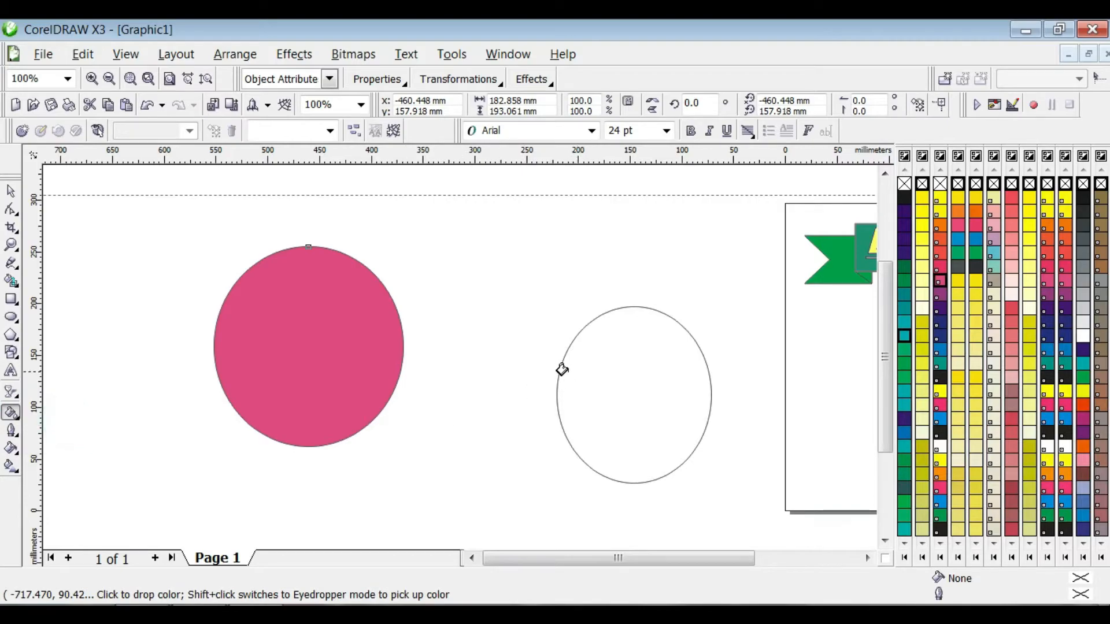
pyautogui.click(591, 338)
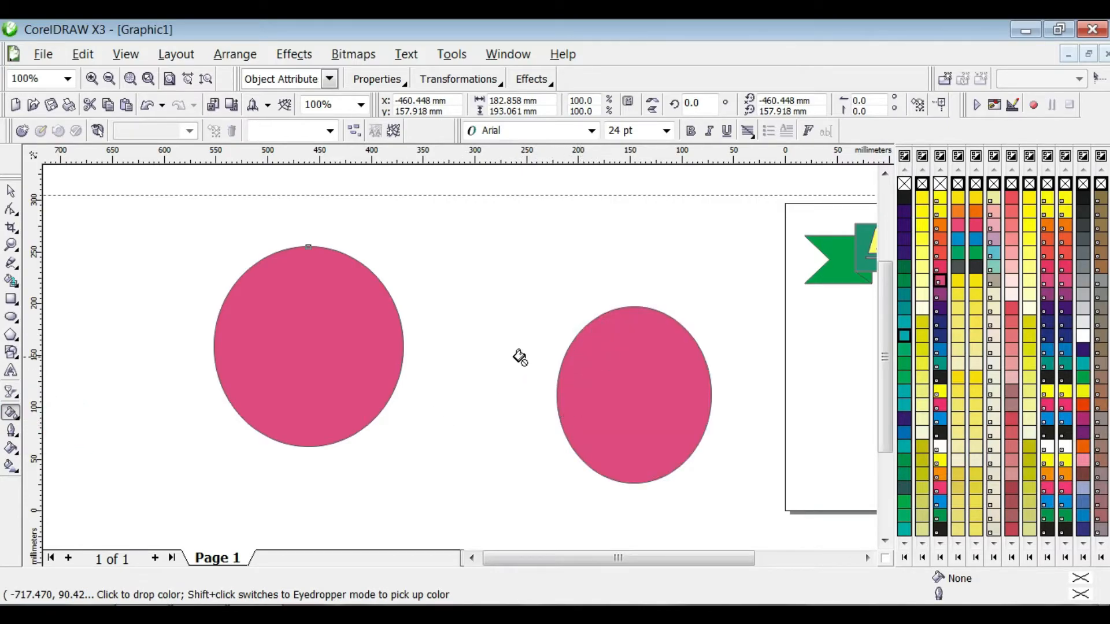
# Step: Open the Outline Pen settings for the larger ellipse and choose orange as the outline color
pyautogui.click(11, 430)
pyautogui.click(268, 296)
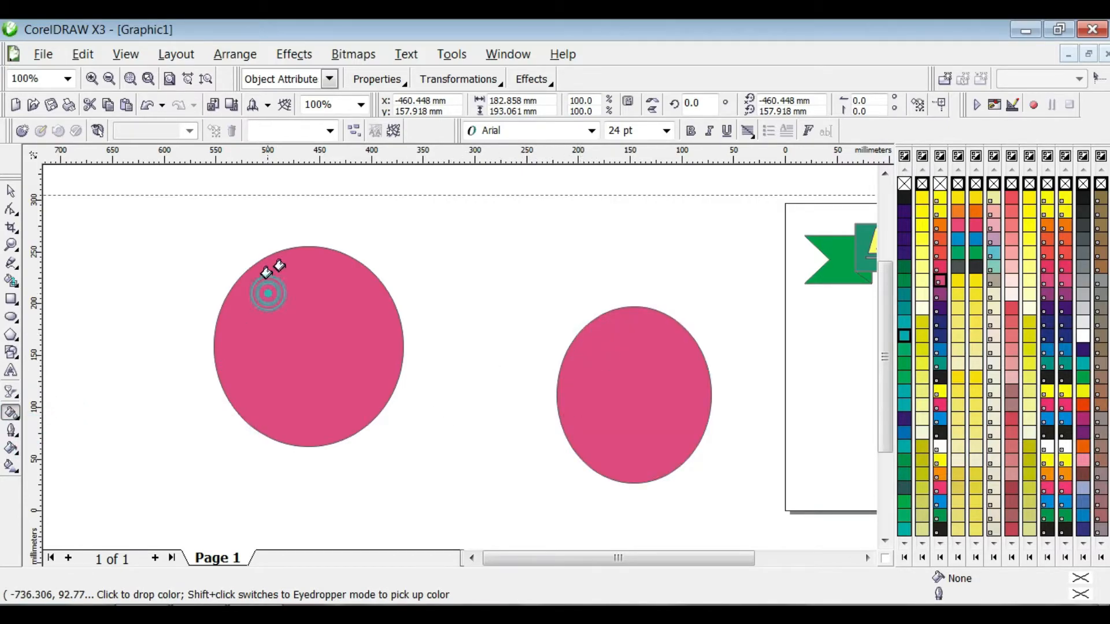
pyautogui.click(16, 437)
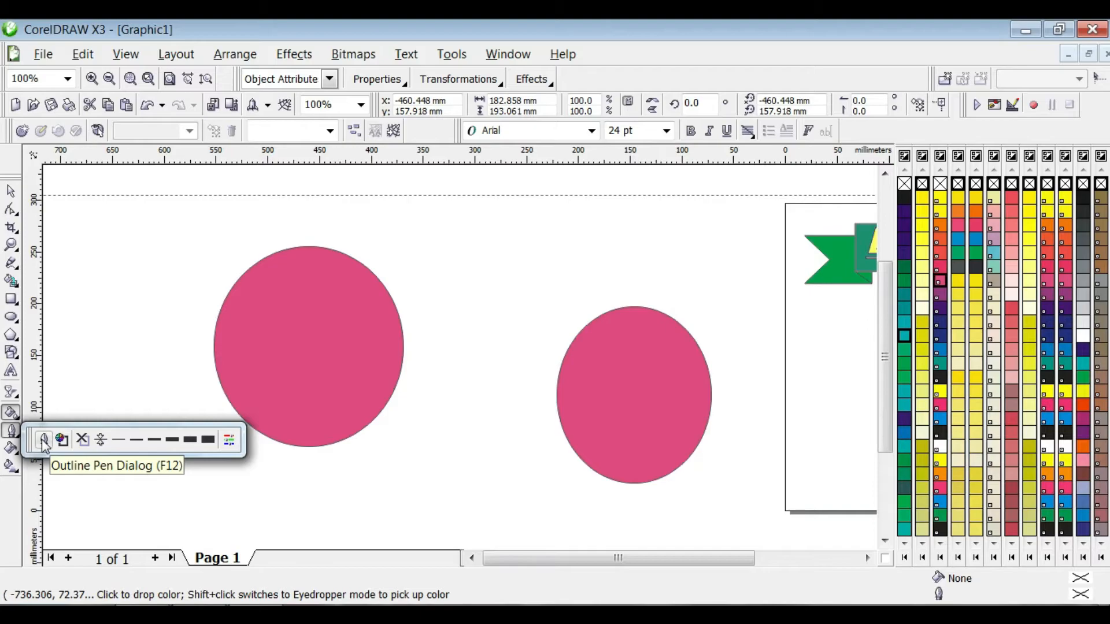
pyautogui.click(44, 441)
pyautogui.moveTo(458, 130); pyautogui.dragTo(528, 130)
pyautogui.click(544, 178)
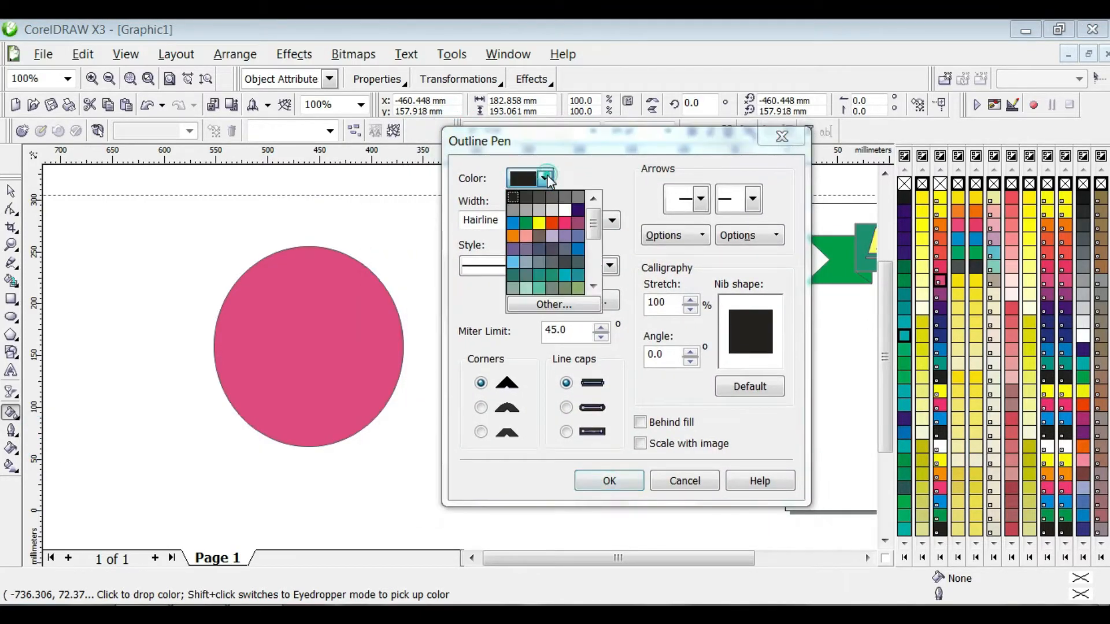
pyautogui.click(512, 237)
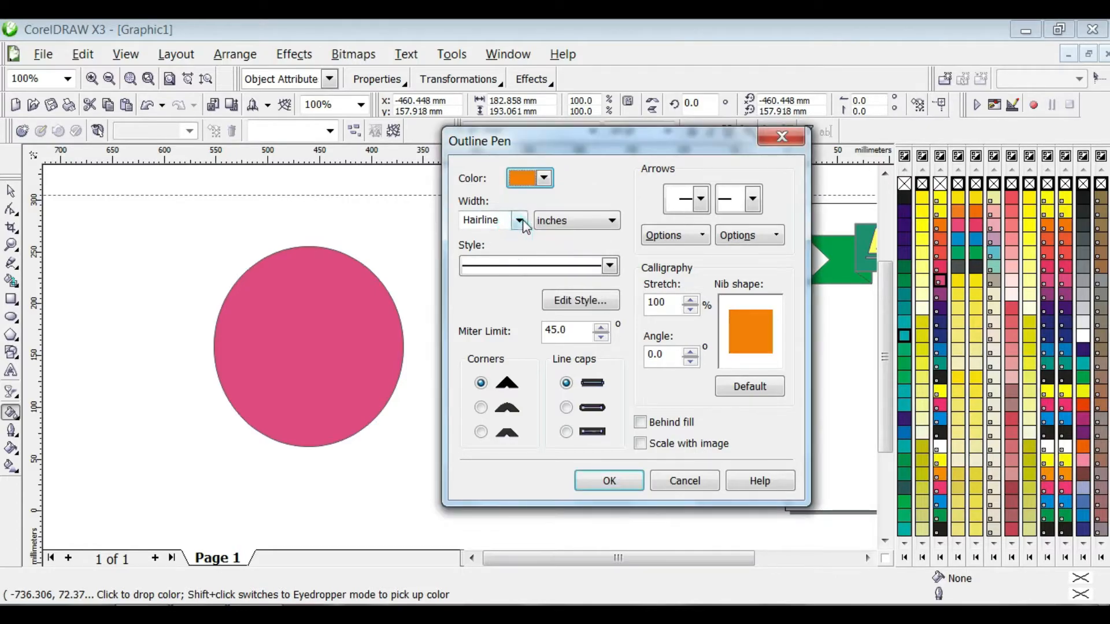
# Step: Try an outline width of 0.222 inches, switch the width units to points and set the width to 24 pt
pyautogui.click(519, 220)
pyautogui.click(500, 329)
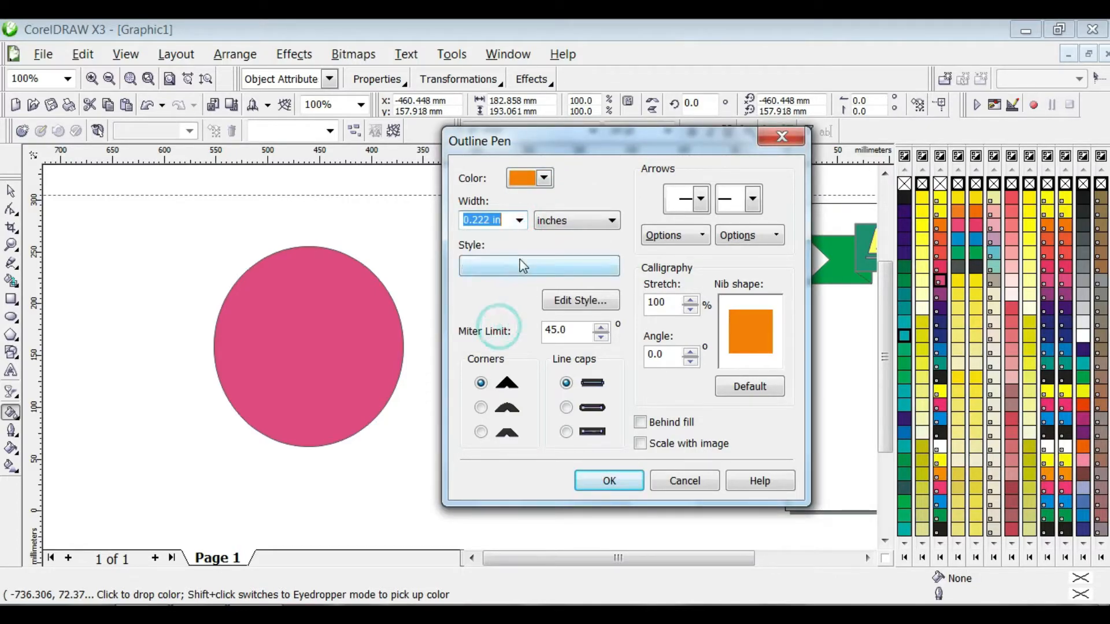
pyautogui.click(577, 221)
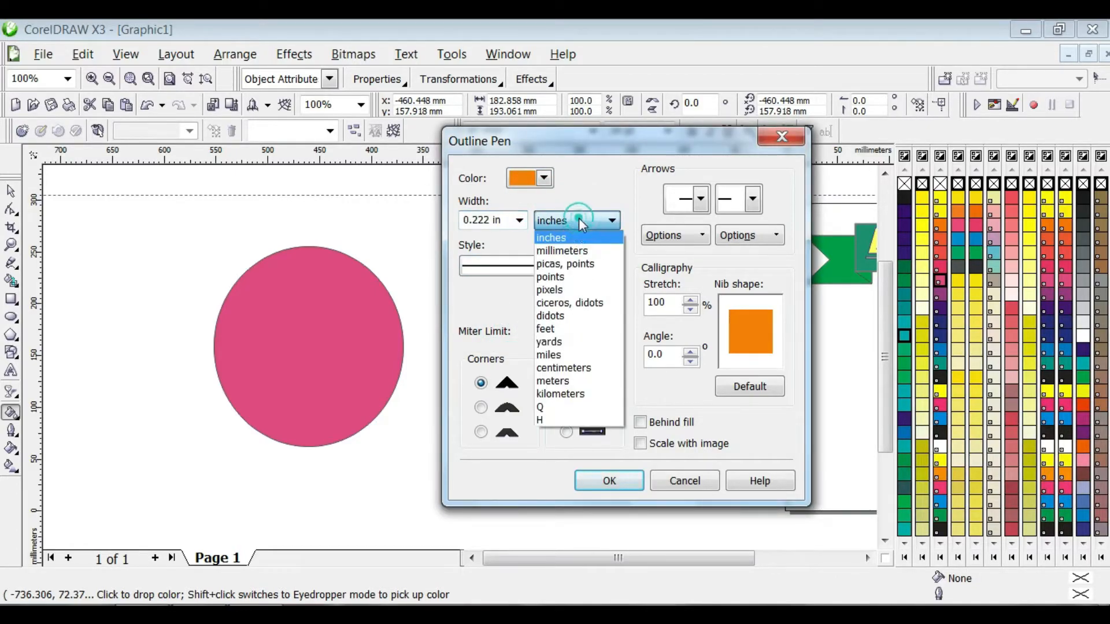
pyautogui.click(557, 279)
pyautogui.click(519, 220)
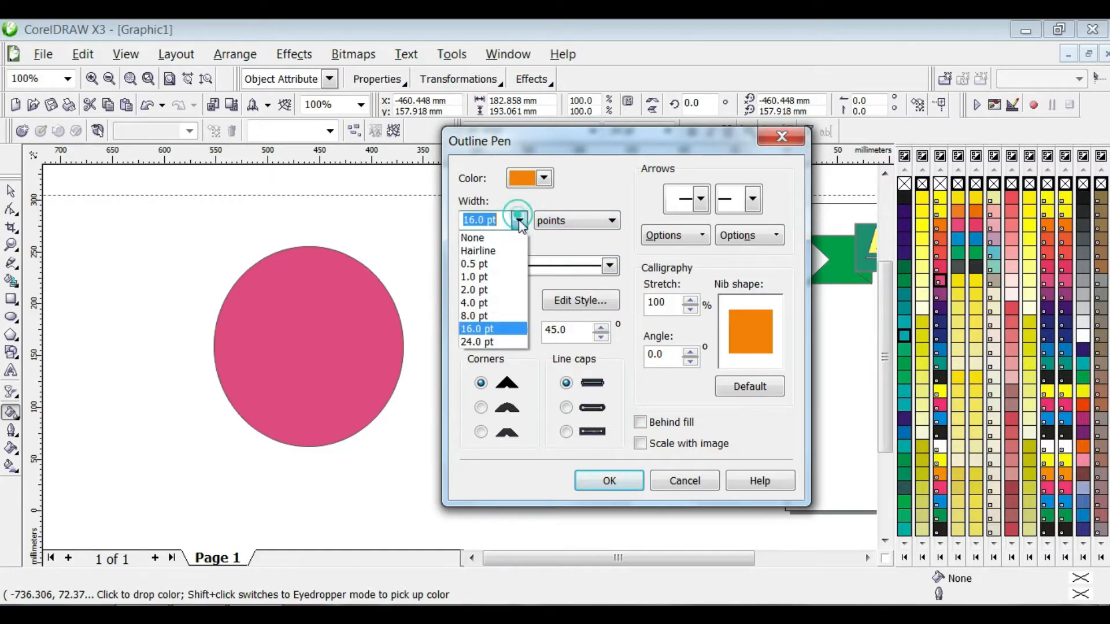
pyautogui.click(489, 341)
# Step: Choose the finely dotted line style for the outline and apply the settings to the larger ellipse
pyautogui.click(610, 266)
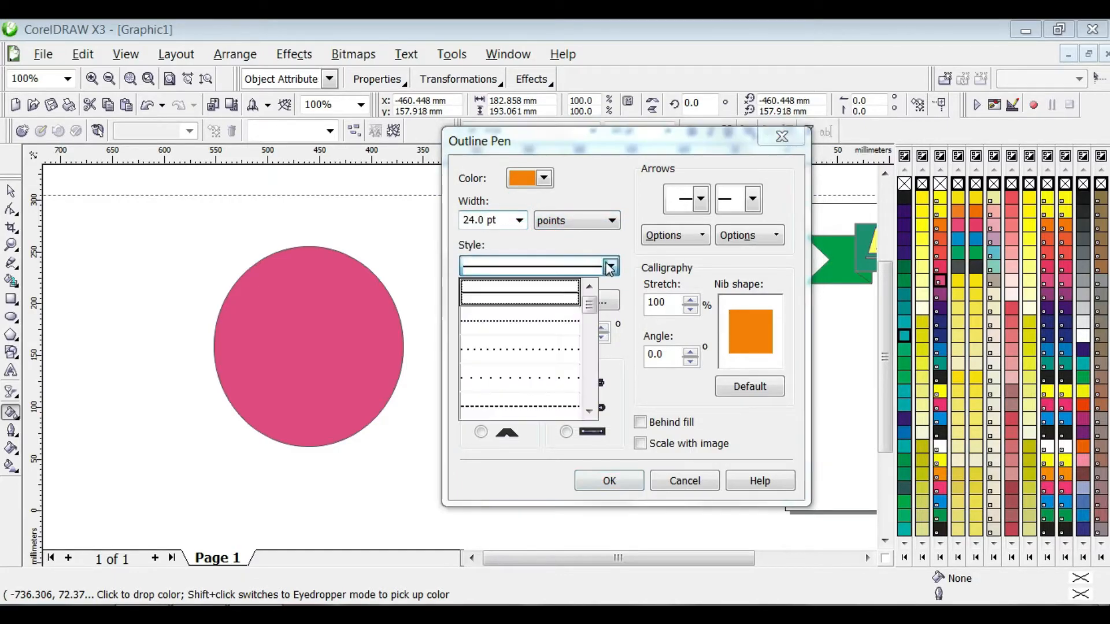
pyautogui.click(553, 324)
pyautogui.click(608, 480)
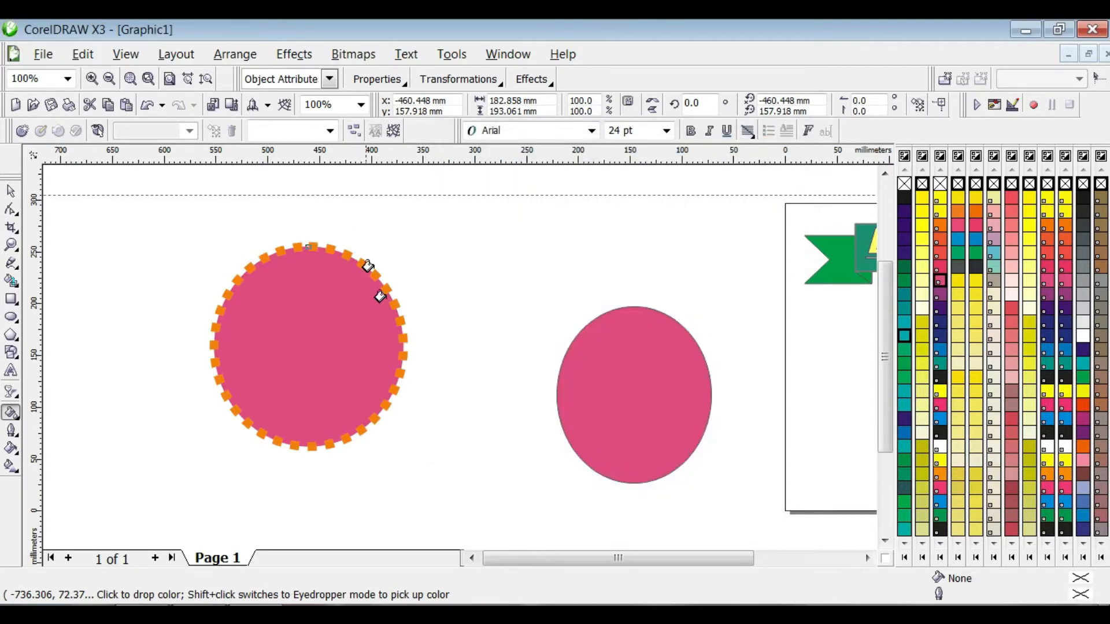
pyautogui.click(15, 430)
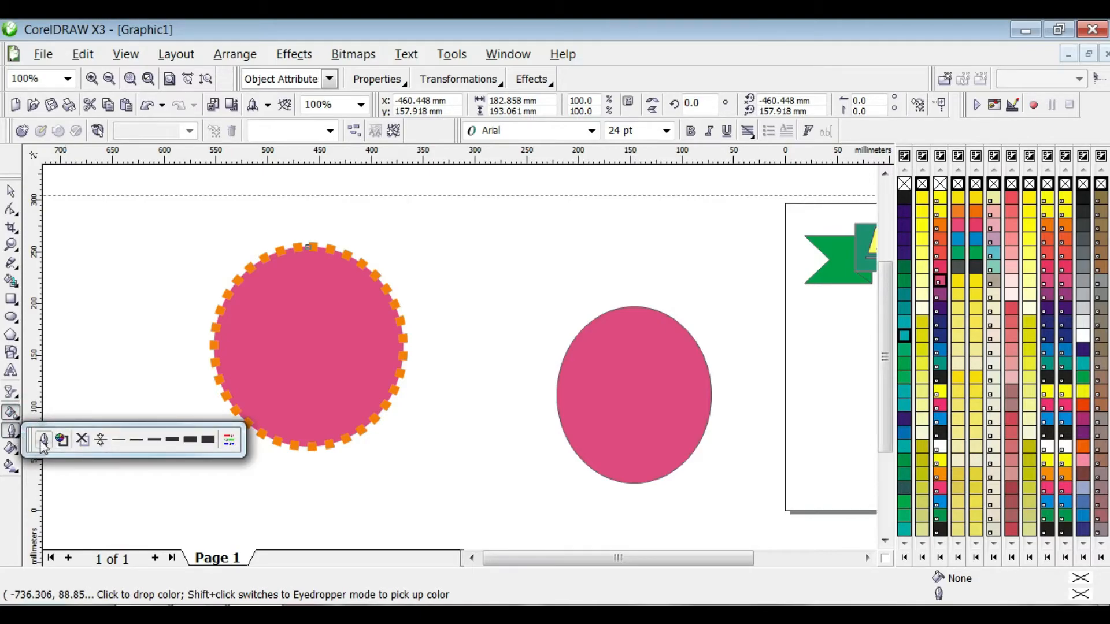
pyautogui.click(44, 440)
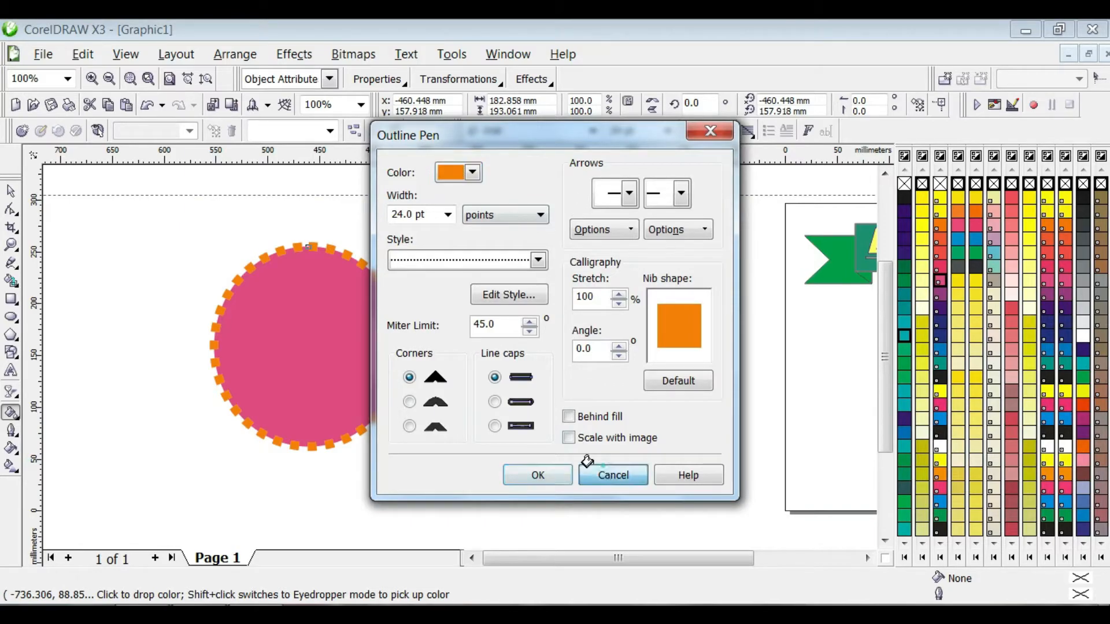
pyautogui.click(604, 475)
# Step: Delete the larger ellipse with the dotted orange outline
pyautogui.click(11, 191)
pyautogui.moveTo(114, 235); pyautogui.dragTo(408, 456)
pyautogui.press('Delete')
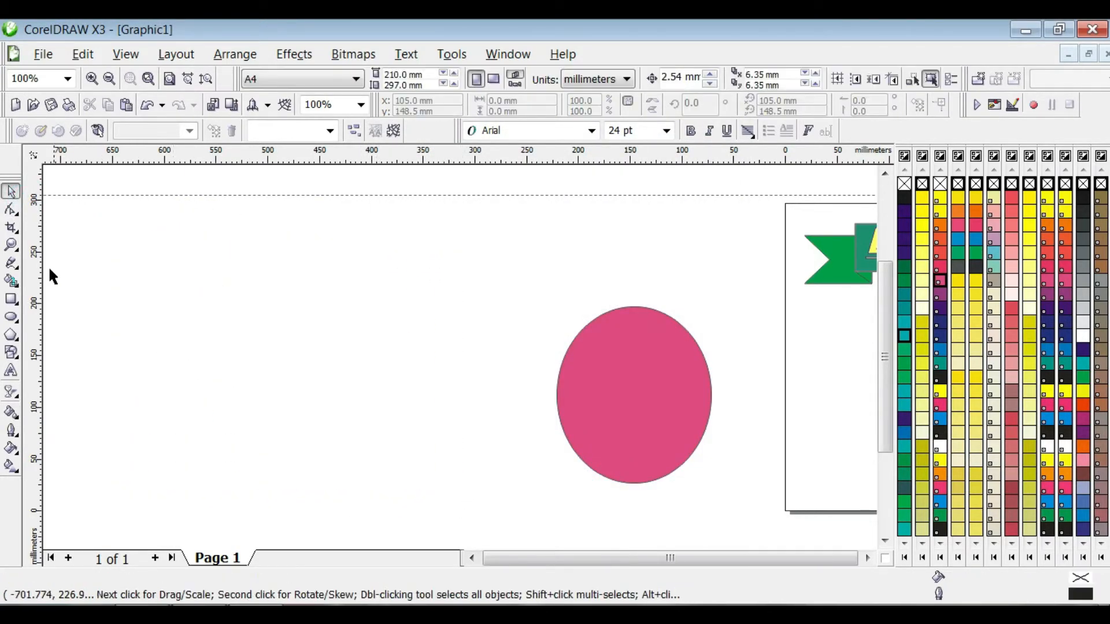
# Step: Draw a nearly horizontal Bezier line about 175 mm long in the empty area and move it toward the remaining ellipse
pyautogui.click(18, 249)
pyautogui.click(16, 267)
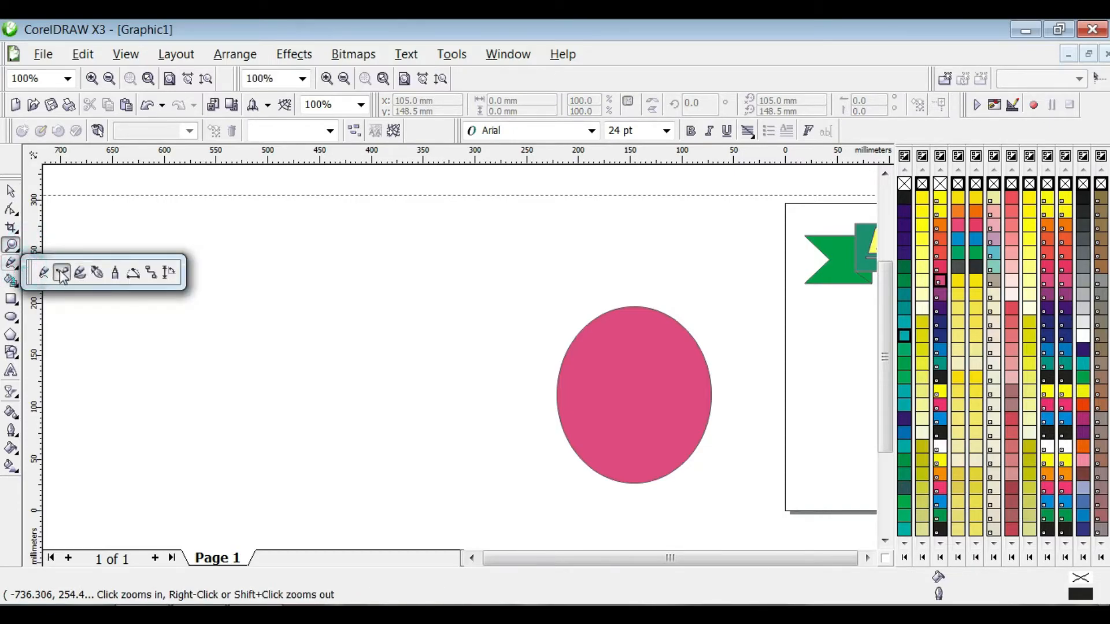
pyautogui.click(62, 274)
pyautogui.click(149, 316)
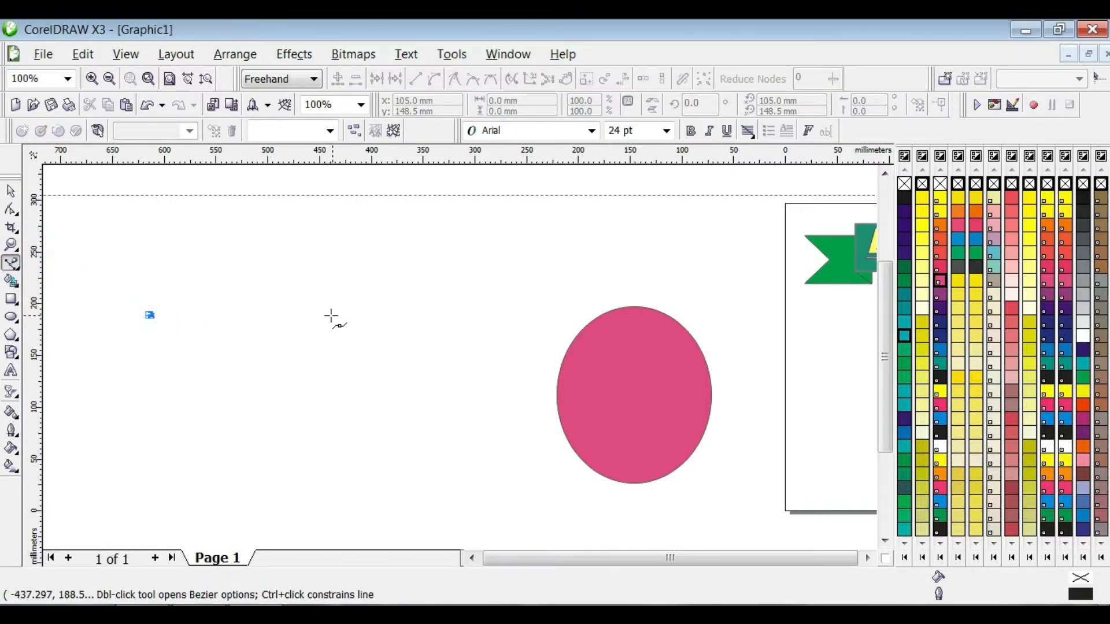
pyautogui.click(330, 315)
pyautogui.click(11, 191)
pyautogui.moveTo(121, 273); pyautogui.dragTo(370, 370)
pyautogui.moveTo(240, 315); pyautogui.dragTo(308, 315)
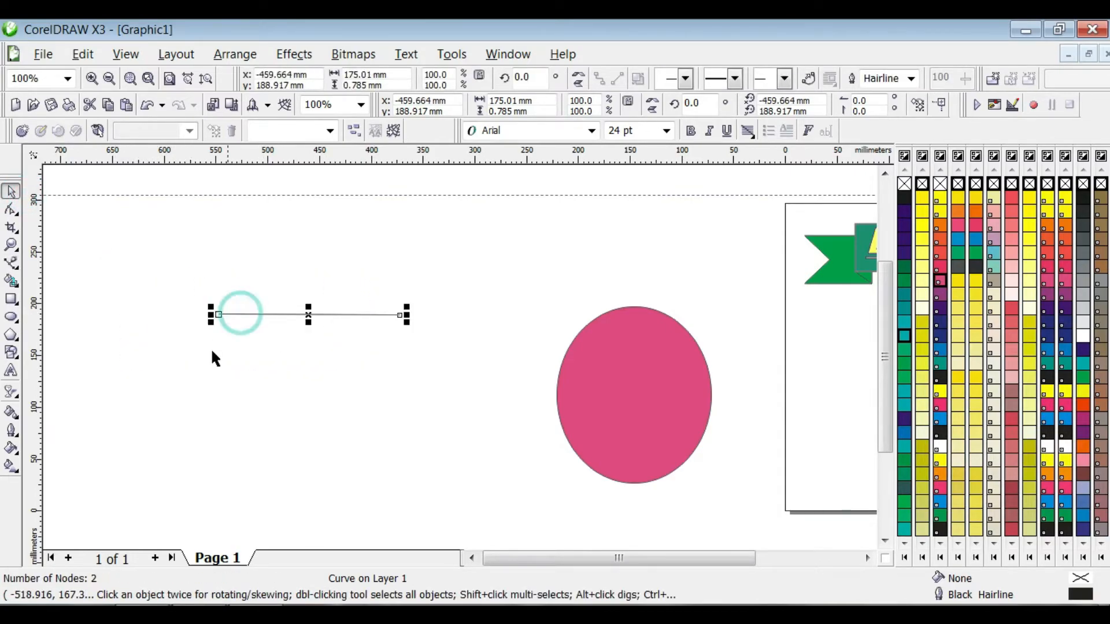
# Step: Choose the airplane arrowhead for the start of the line in the Outline Pen settings
pyautogui.click(11, 431)
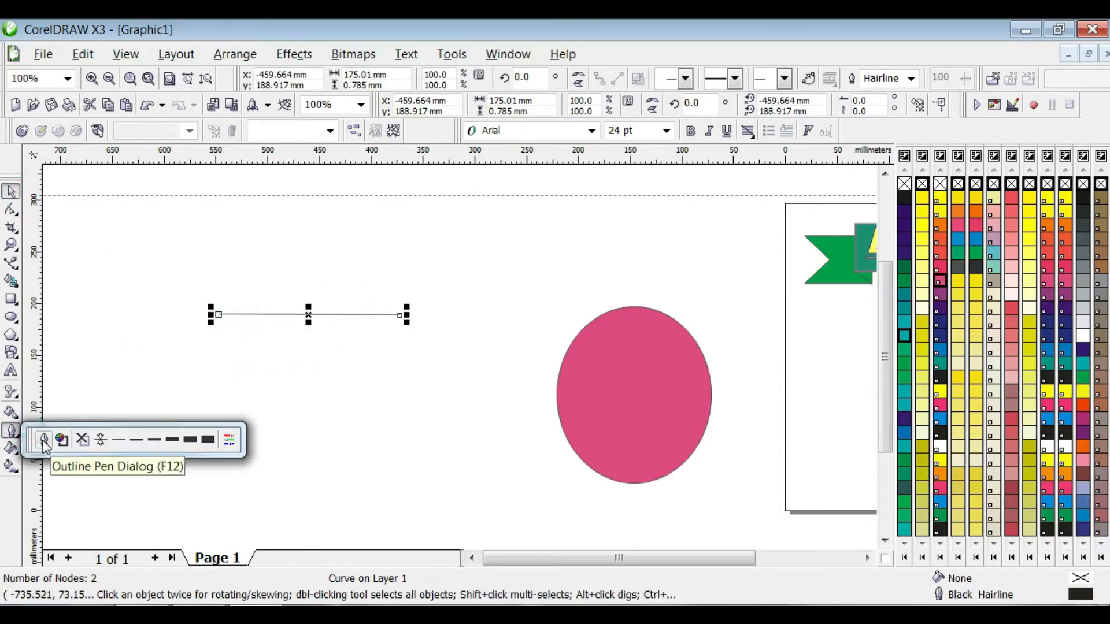
pyautogui.click(44, 440)
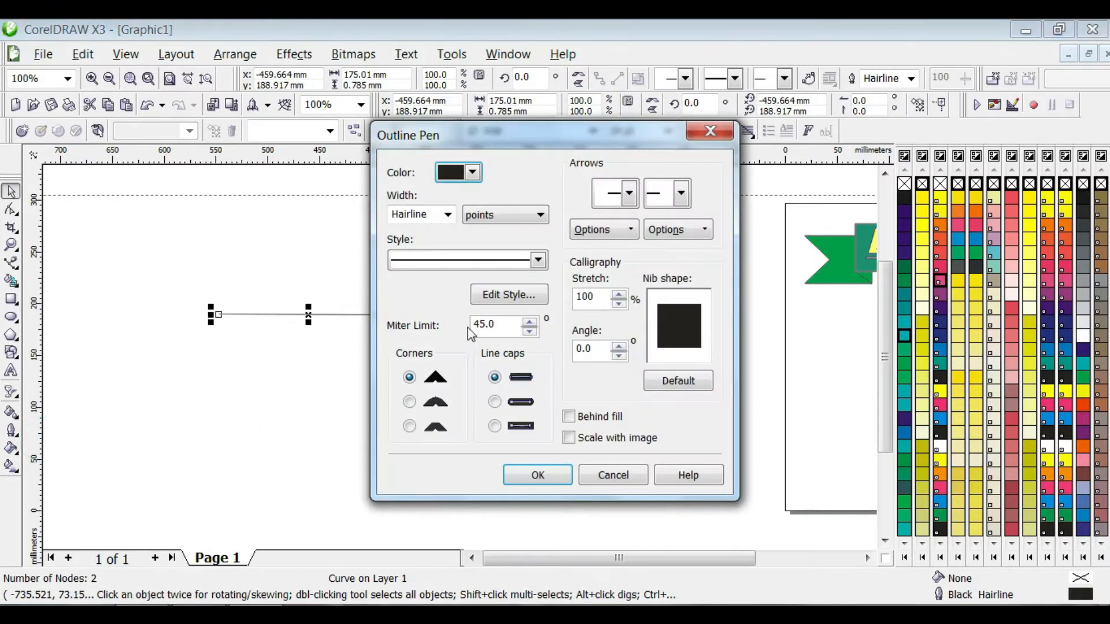
pyautogui.moveTo(490, 134); pyautogui.dragTo(576, 122)
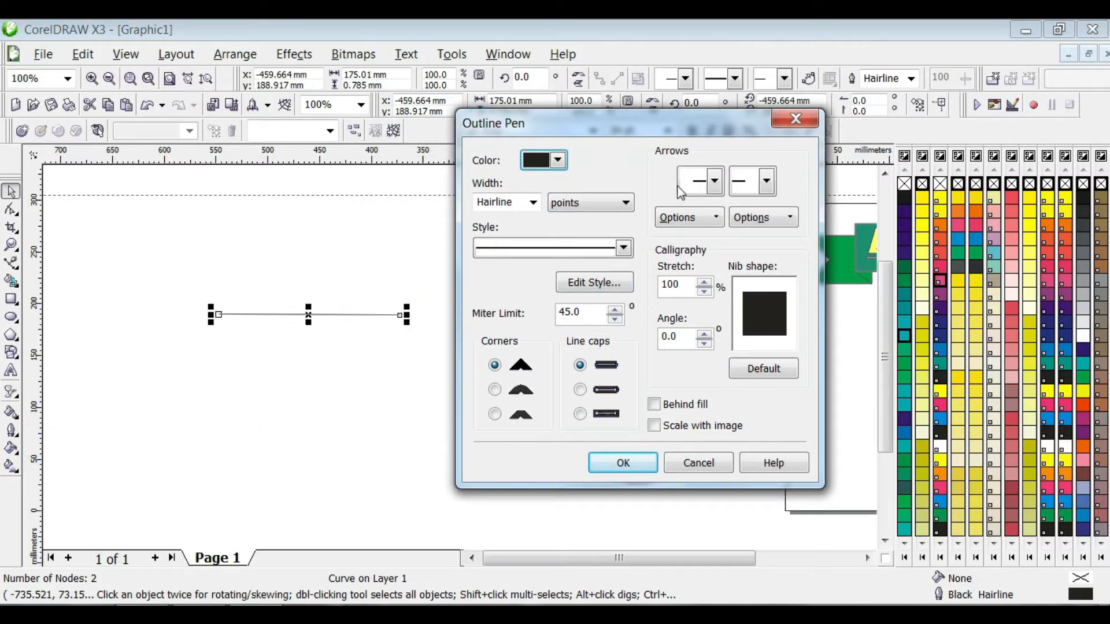
pyautogui.click(717, 186)
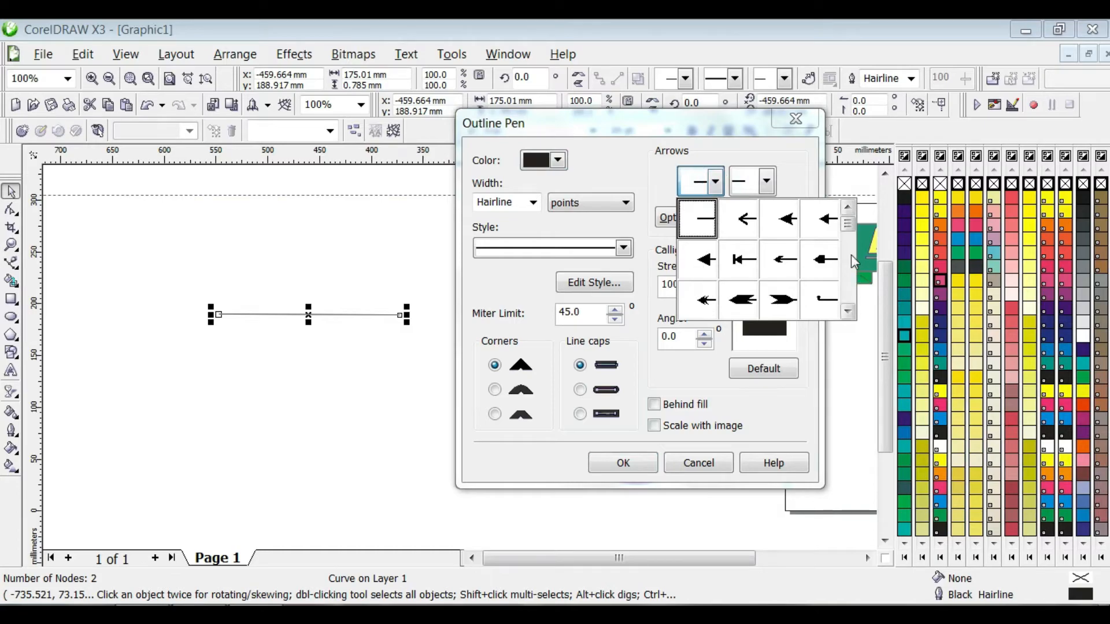
pyautogui.moveTo(854, 236); pyautogui.dragTo(827, 301)
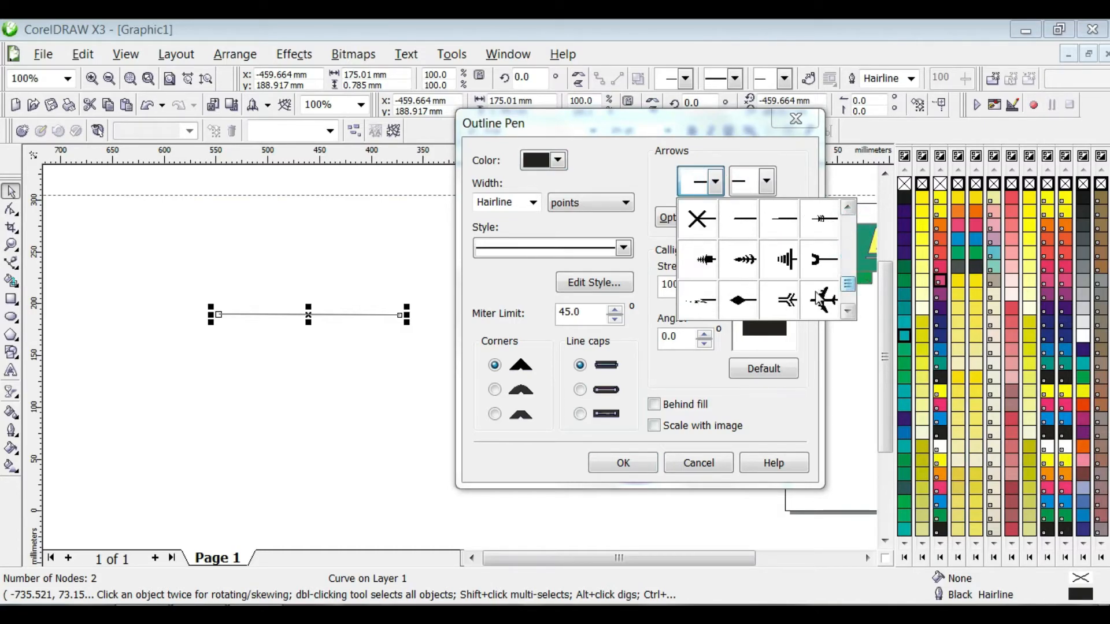
pyautogui.click(823, 299)
# Step: Choose the hollow forked-tail arrowhead for the end of the line and apply the outline settings
pyautogui.click(766, 182)
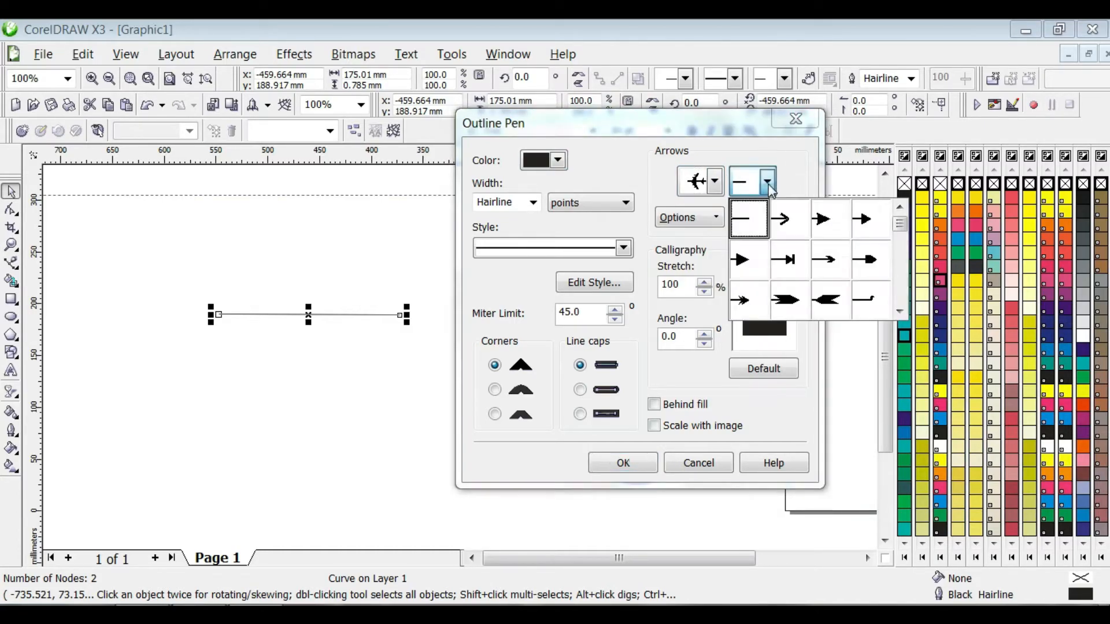
pyautogui.moveTo(899, 231); pyautogui.dragTo(905, 266)
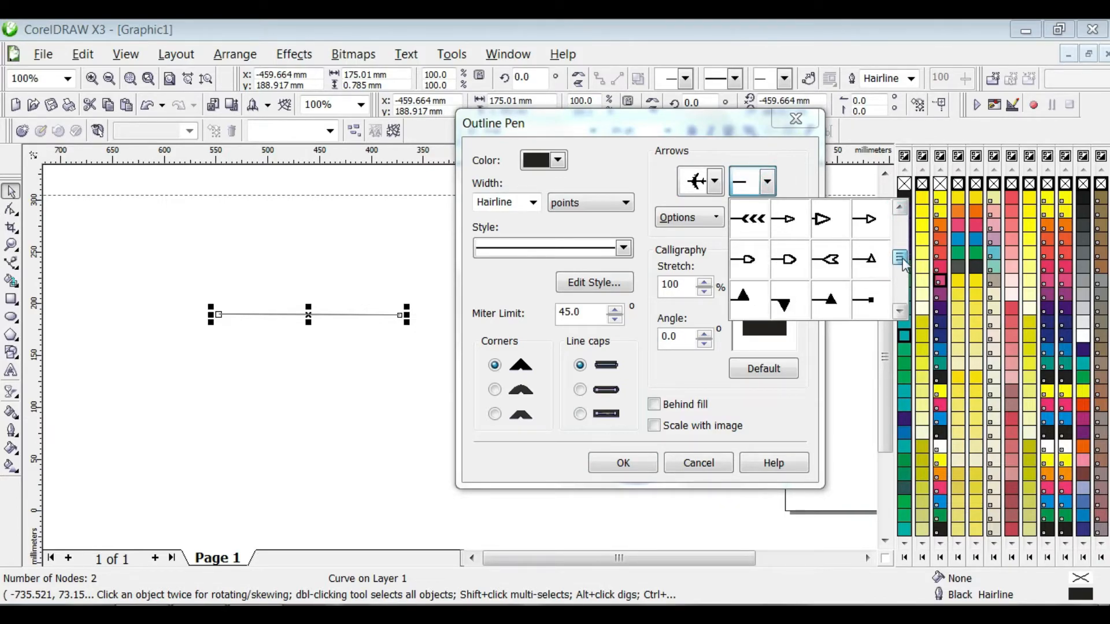
pyautogui.click(831, 259)
pyautogui.click(622, 462)
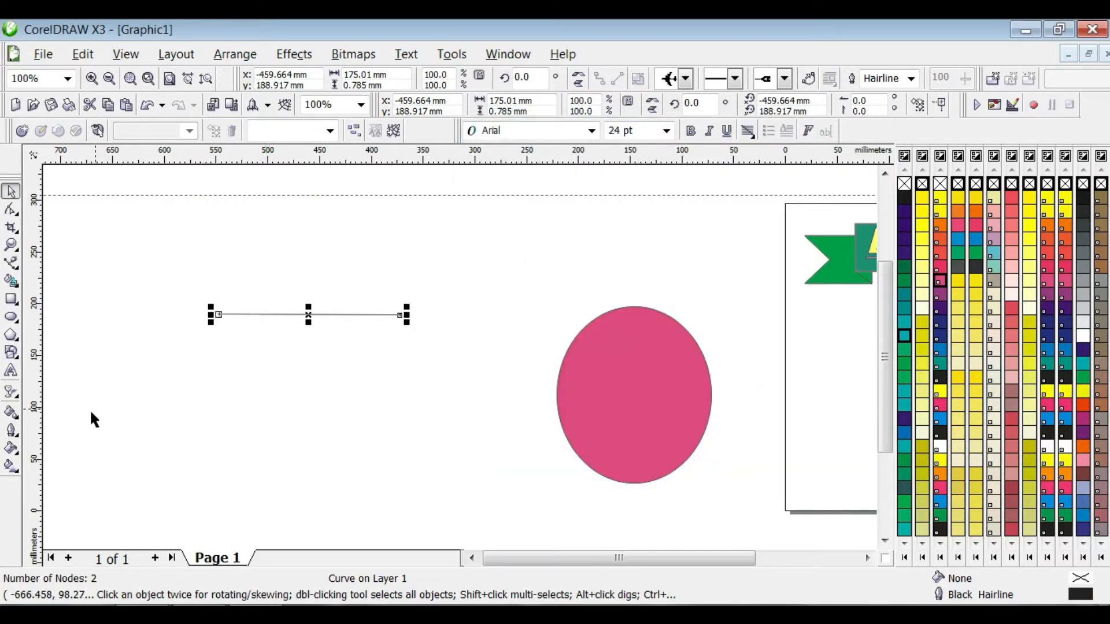
# Step: Set the outline width of the line with arrowheads to 24 pt and apply it
pyautogui.click(43, 440)
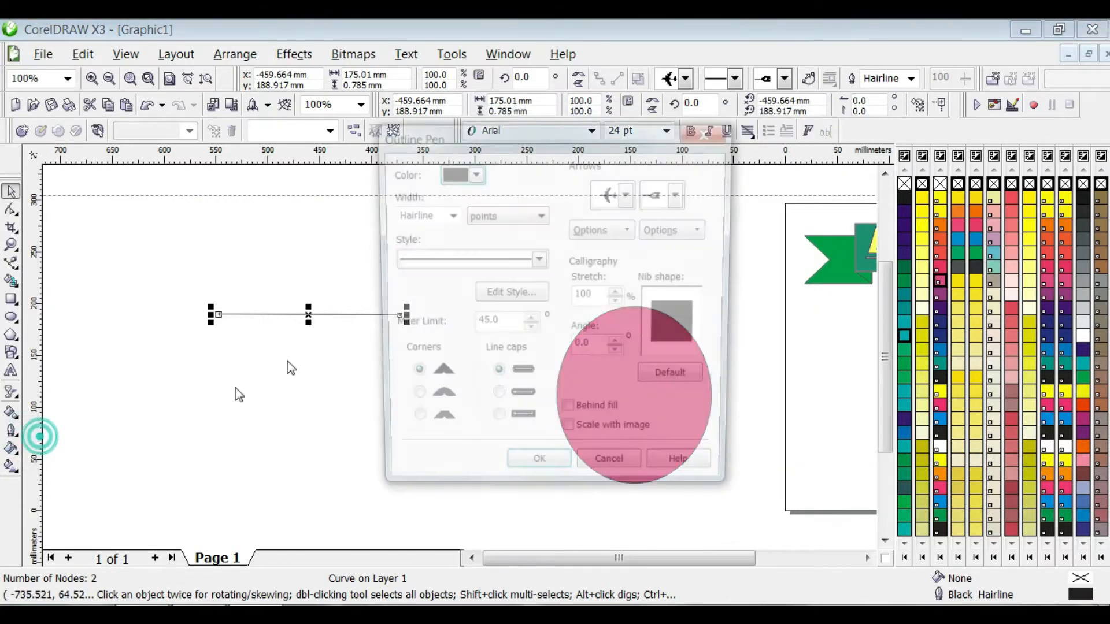
pyautogui.click(448, 215)
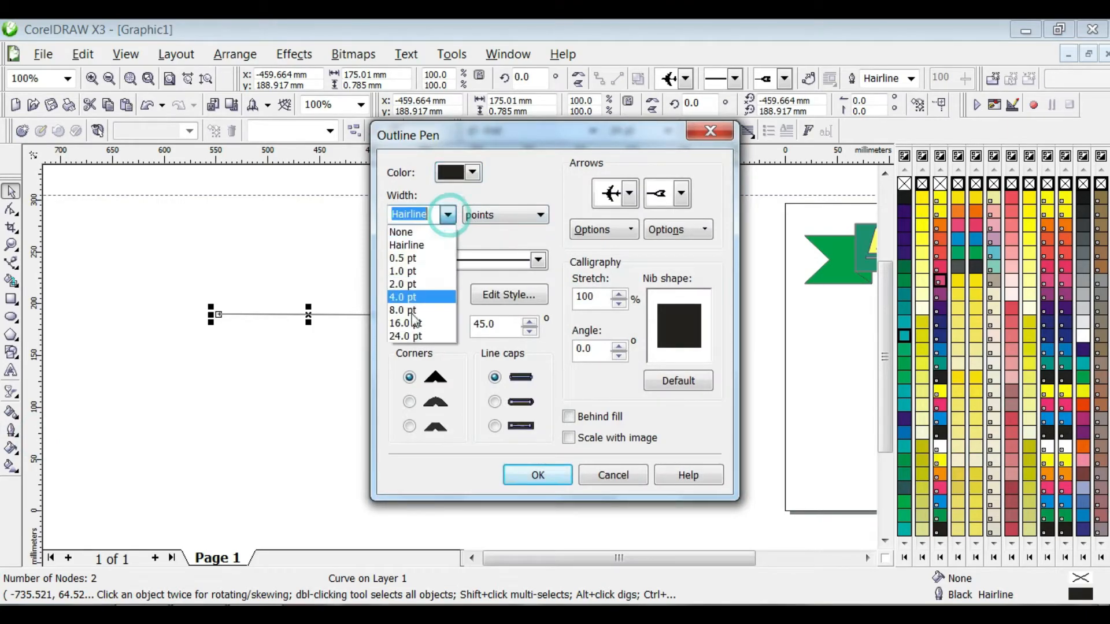
pyautogui.click(405, 336)
pyautogui.click(537, 474)
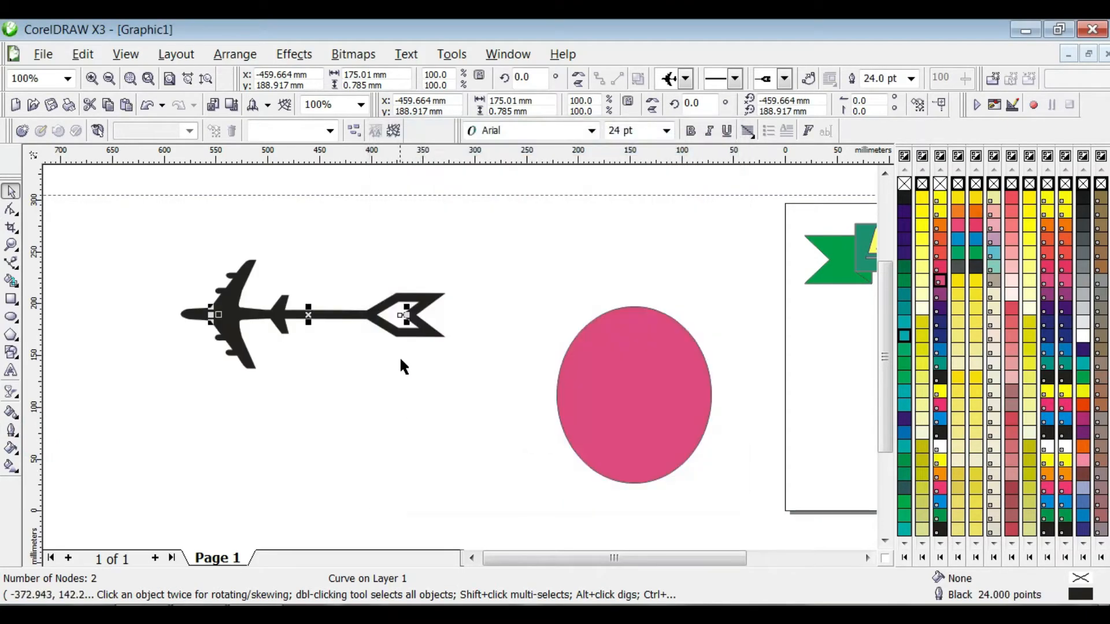
# Step: Move the airplane line slightly toward the ellipse and tilt it to about 15.7 mm high
pyautogui.click(446, 383)
pyautogui.moveTo(253, 312); pyautogui.dragTo(347, 334)
pyautogui.click(335, 379)
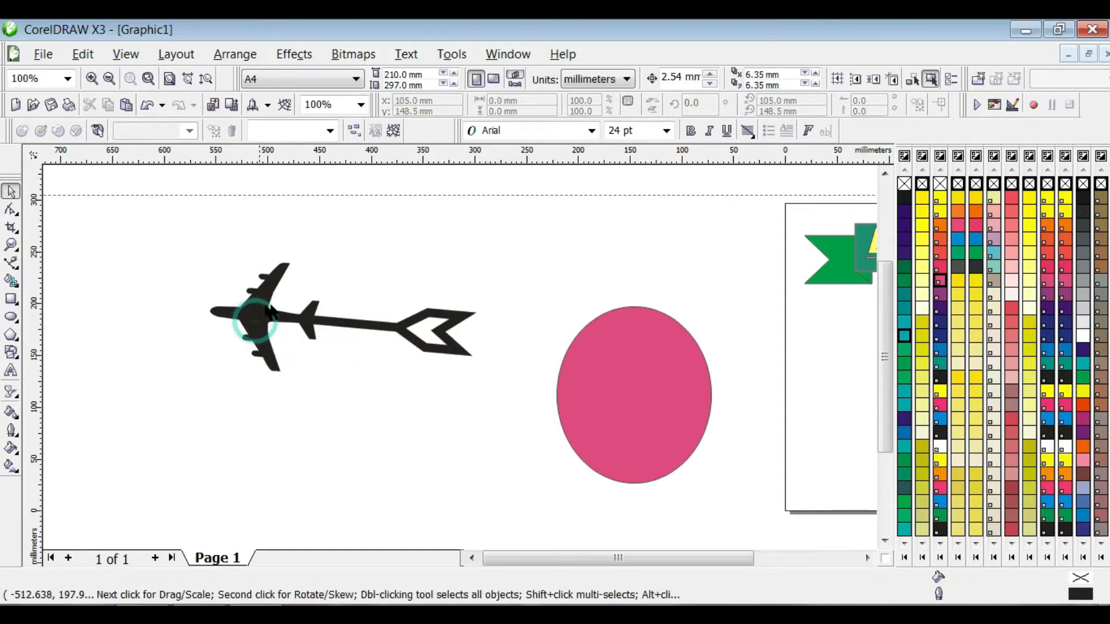
# Step: Set the airplane line's colour to orange-red in the Outline Pen settings and apply it
pyautogui.click(256, 319)
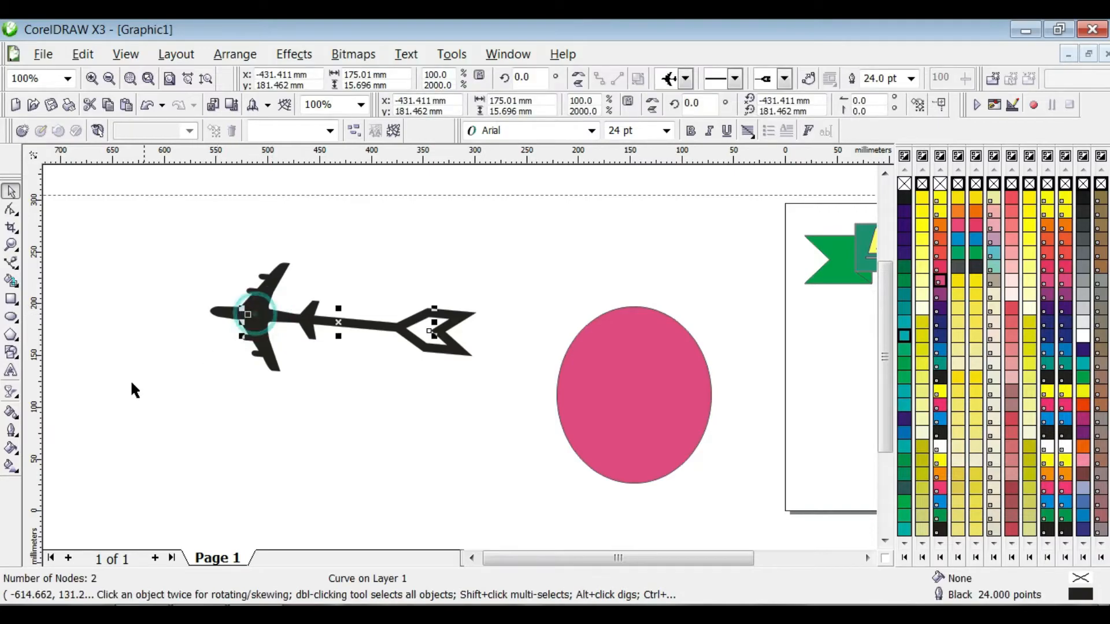
pyautogui.click(13, 438)
pyautogui.click(43, 441)
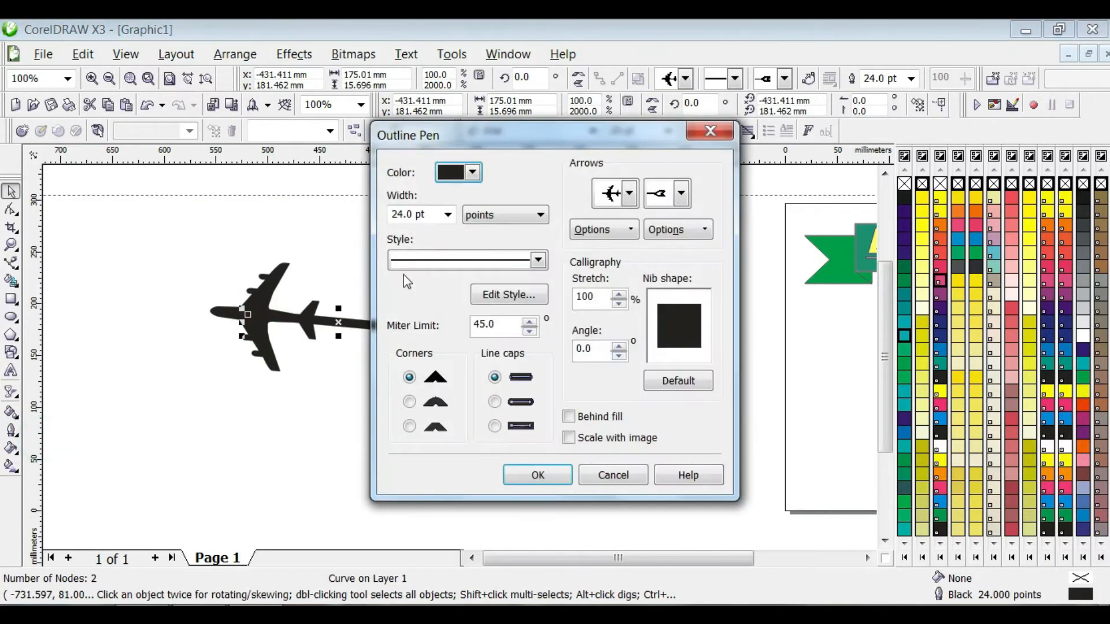
pyautogui.click(472, 172)
pyautogui.click(478, 218)
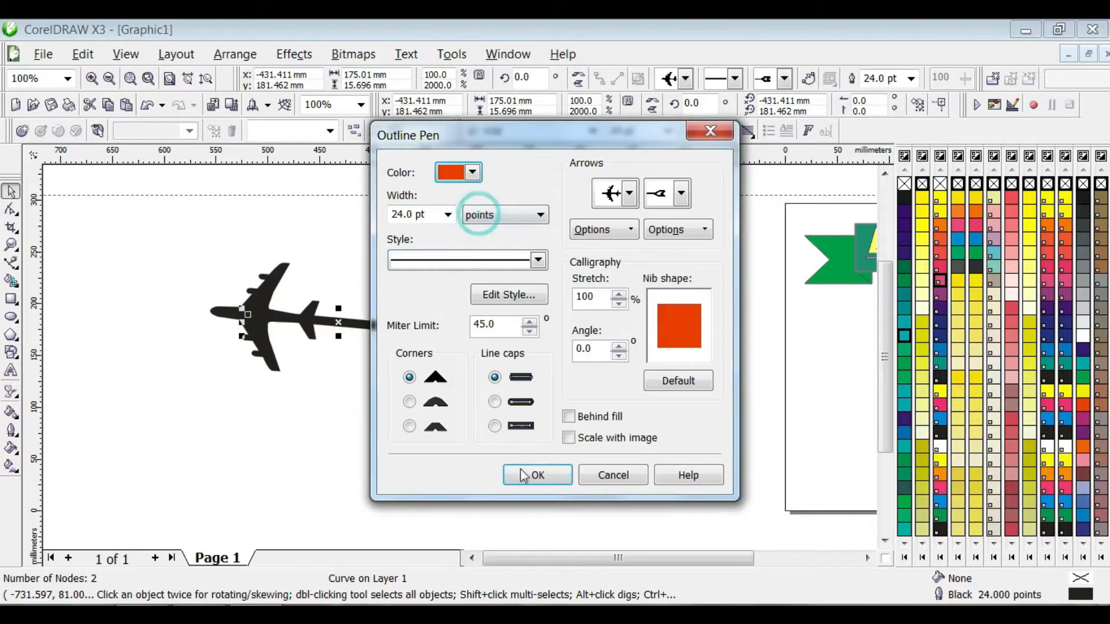
pyautogui.click(537, 474)
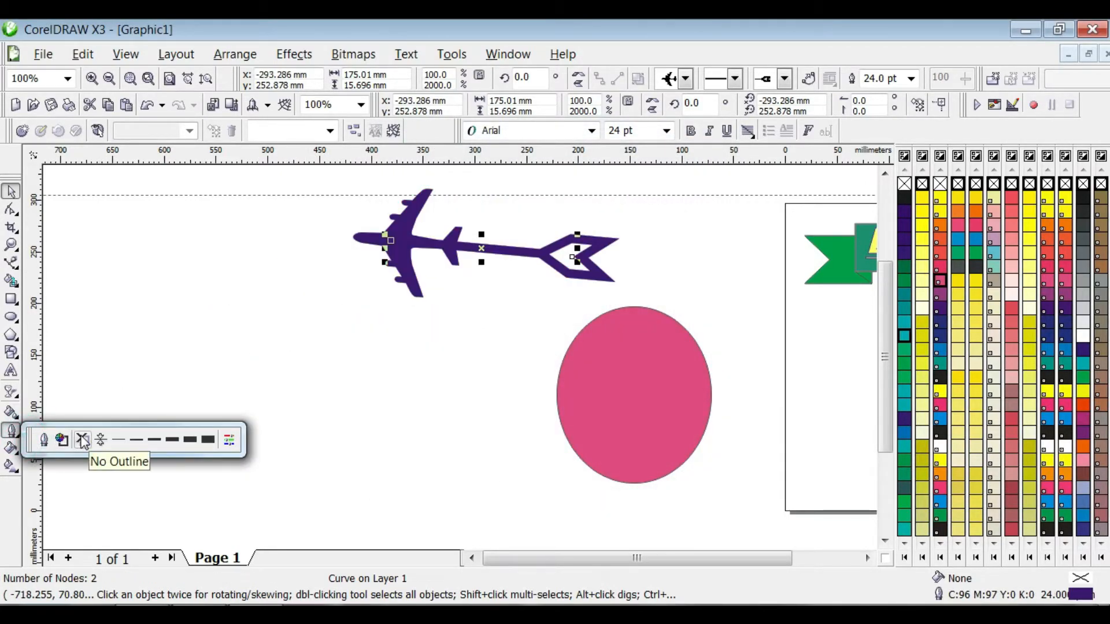
# Step: Test the no-outline and hairline presets on the line, and finish with the 24-point outline preset
pyautogui.click(83, 441)
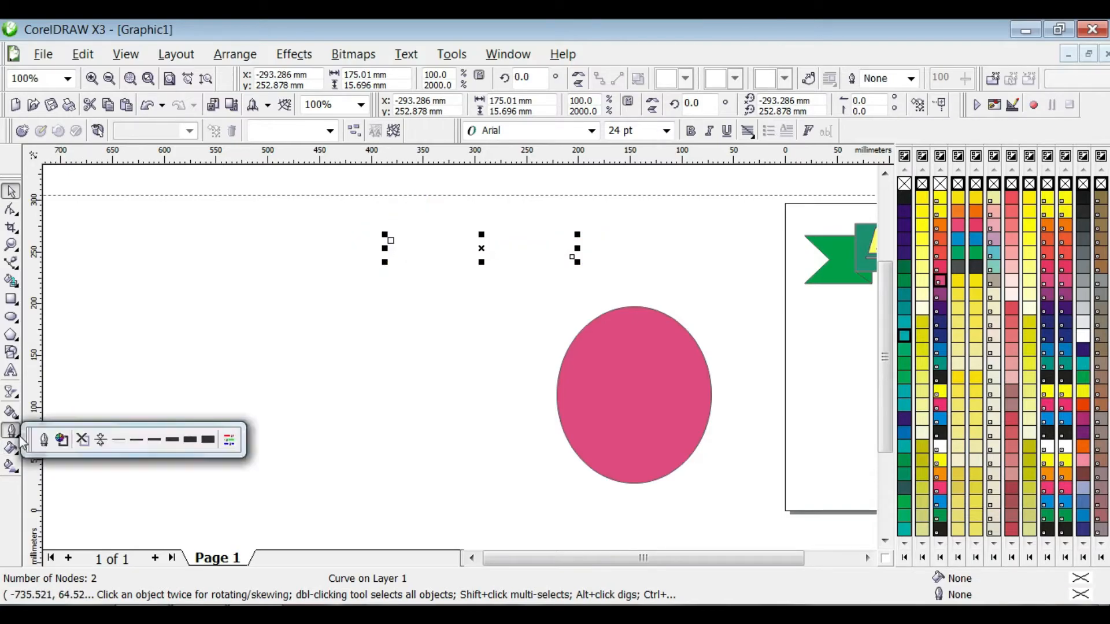
pyautogui.click(104, 438)
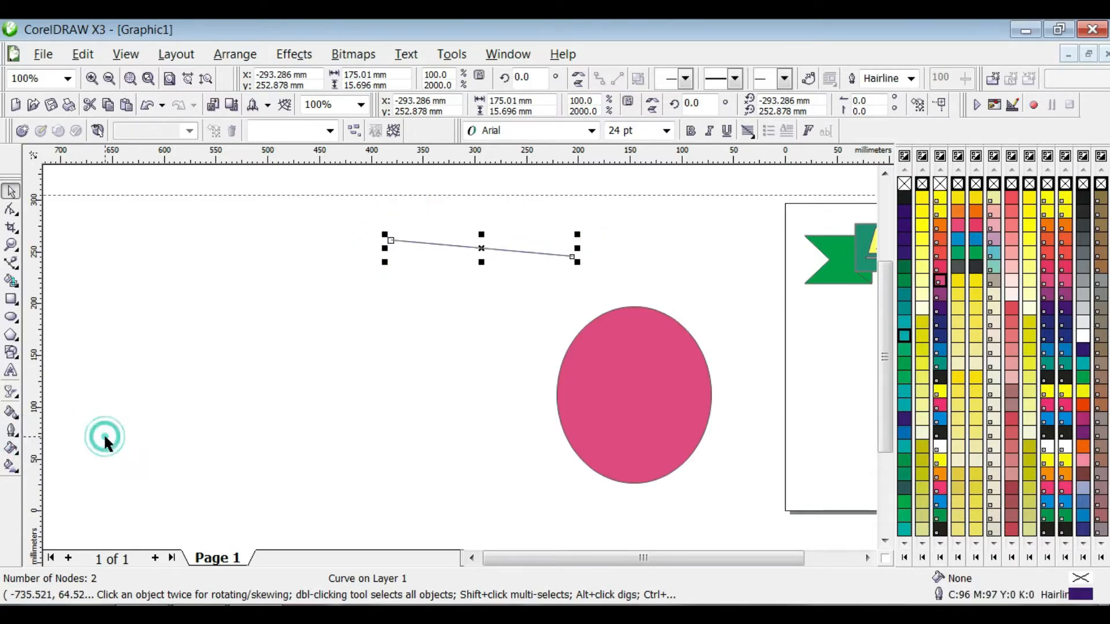
pyautogui.click(11, 431)
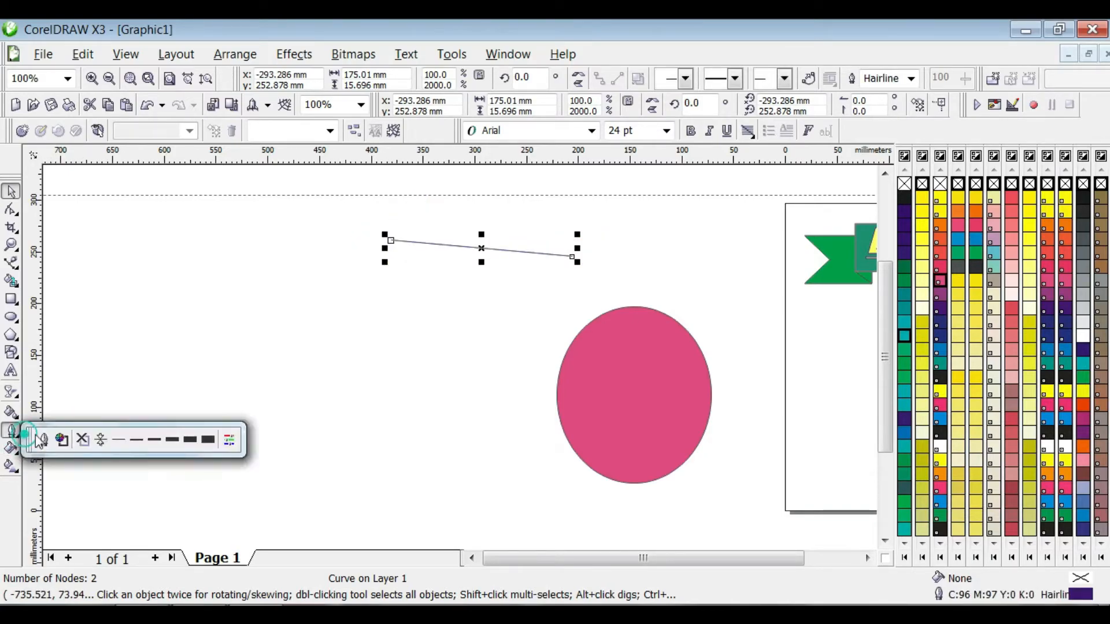
pyautogui.click(208, 441)
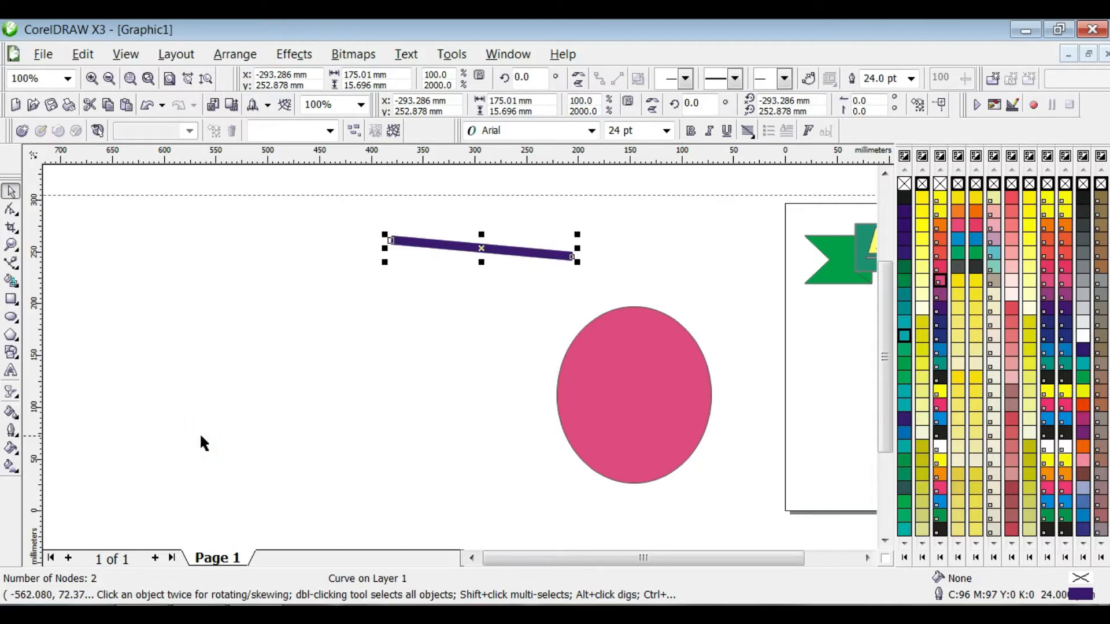
# Step: Open the Color docker, mix a CMYK blue with 94 cyan and apply it to the line's outline
pyautogui.click(13, 432)
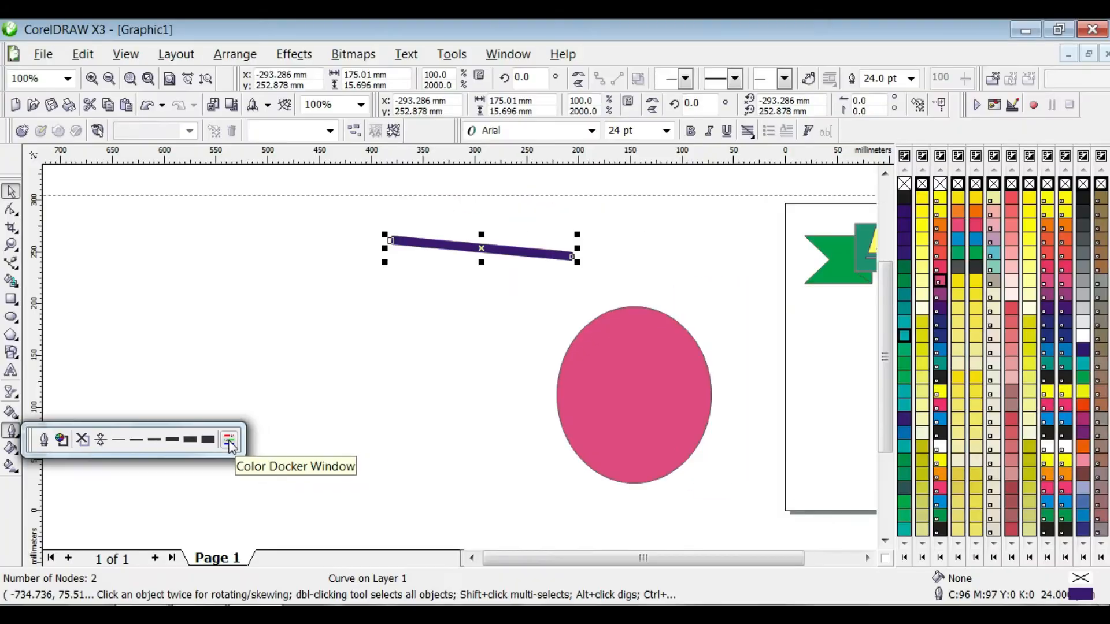
pyautogui.click(228, 439)
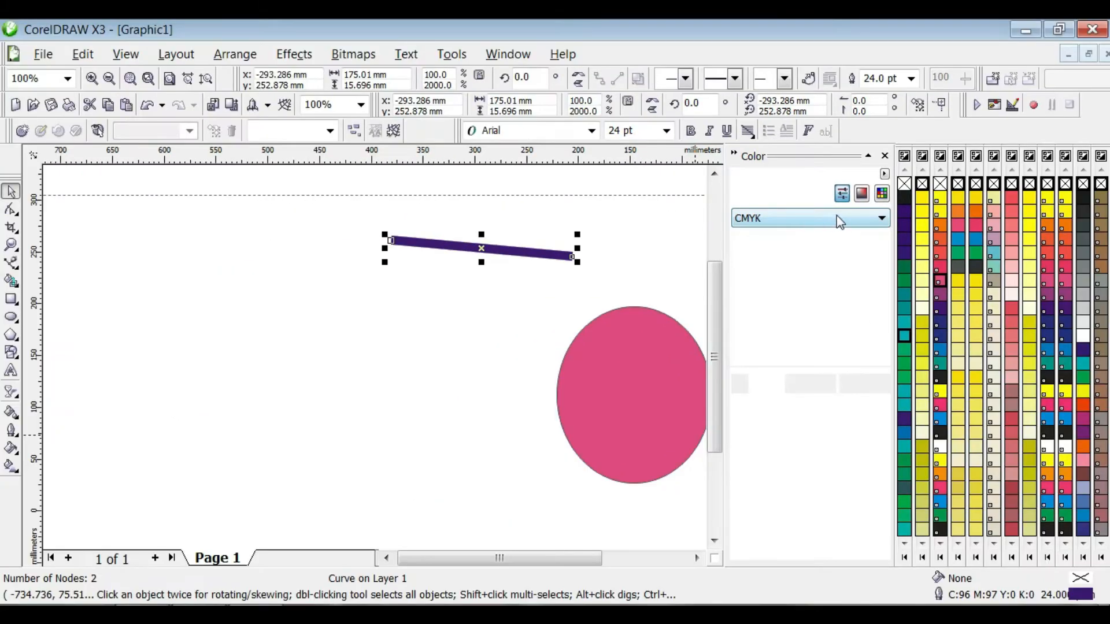
pyautogui.click(846, 197)
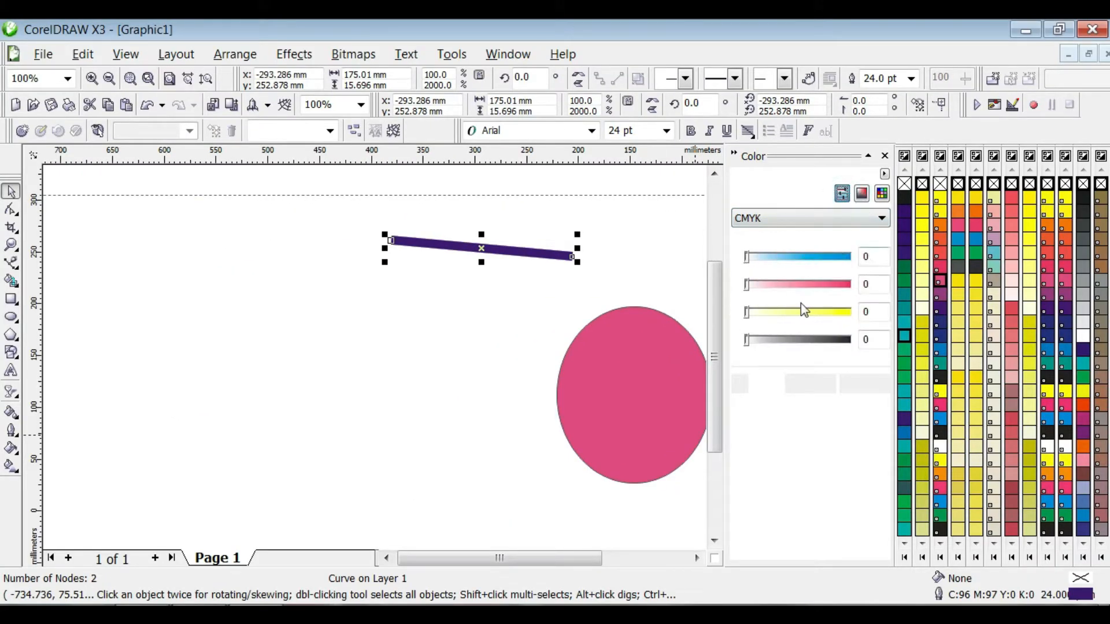
pyautogui.click(810, 371)
pyautogui.moveTo(712, 338); pyautogui.dragTo(775, 322)
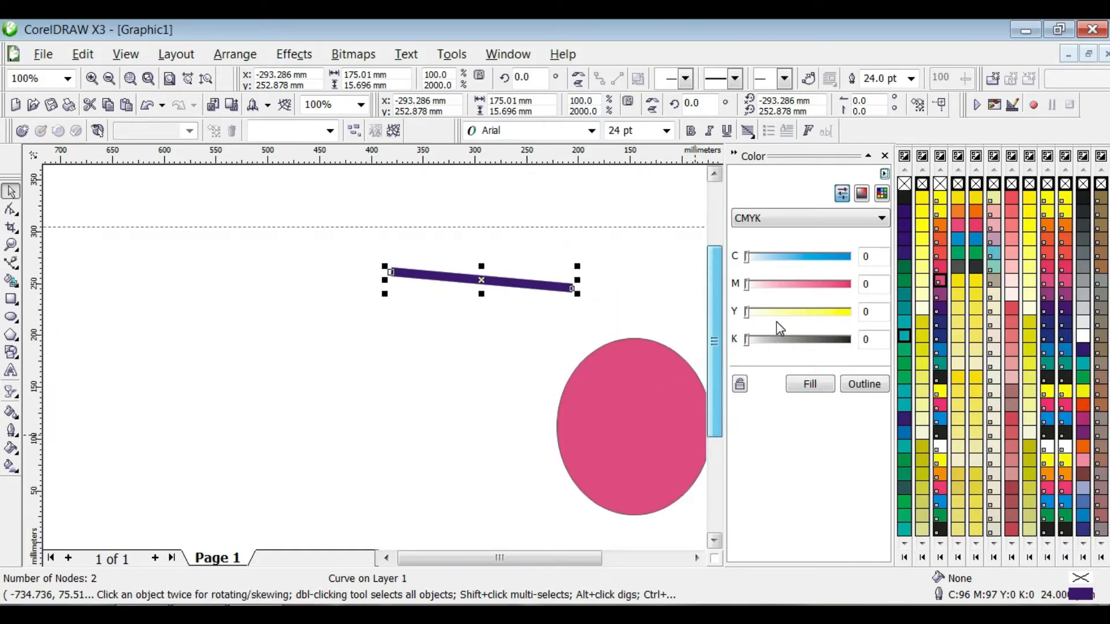
pyautogui.moveTo(747, 258); pyautogui.dragTo(846, 257)
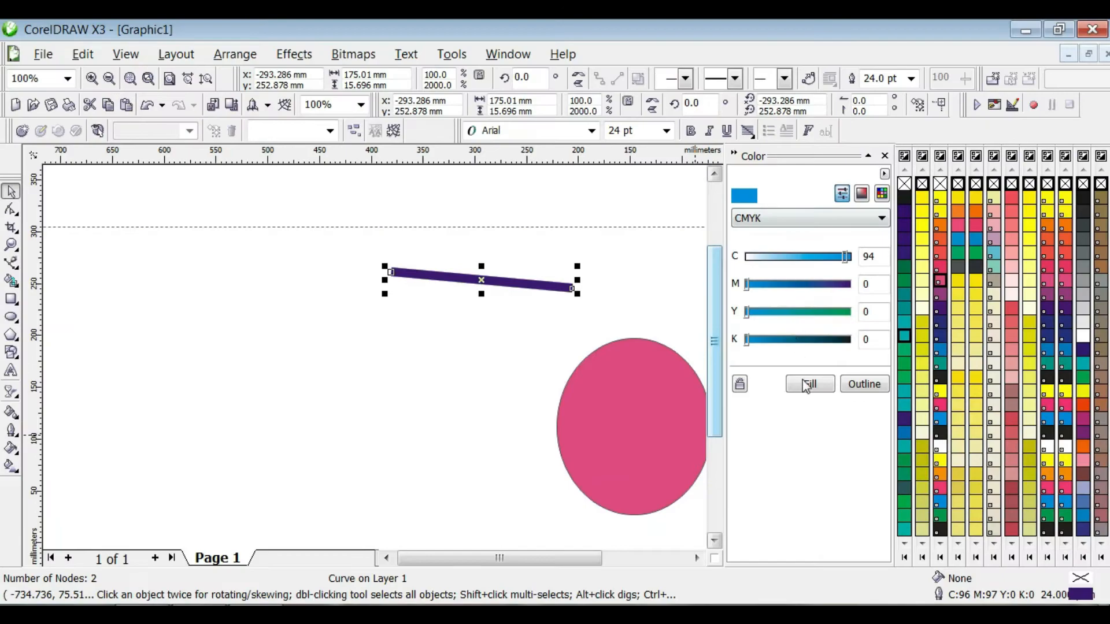
pyautogui.click(861, 388)
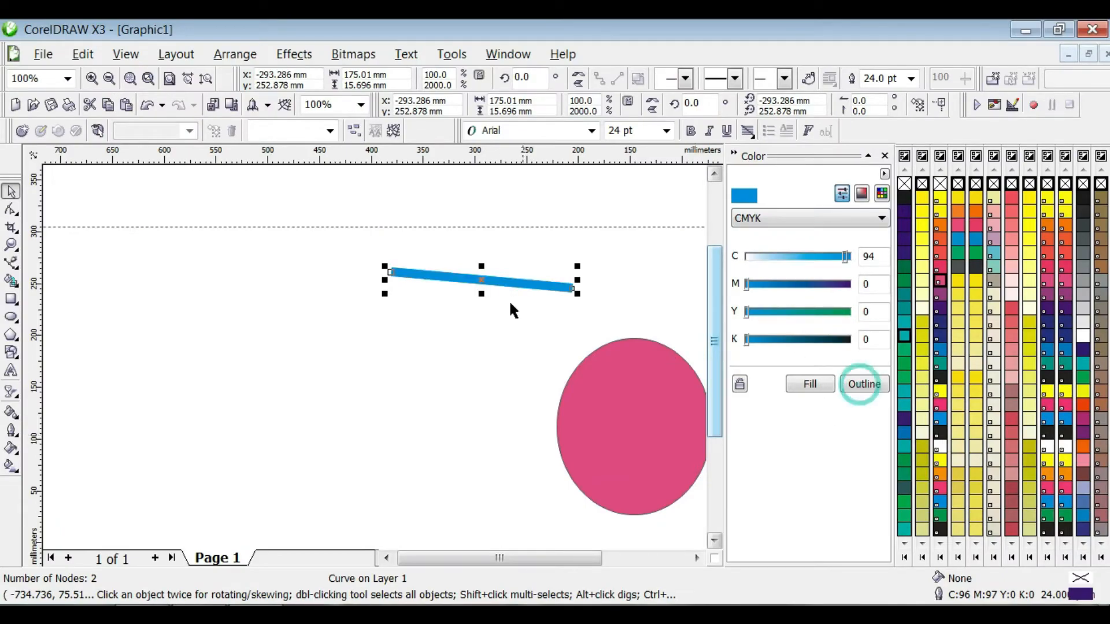
# Step: Move the pink ellipse below the line, apply the docker's blue to its outline and fill, and close the Color docker
pyautogui.moveTo(610, 415); pyautogui.dragTo(574, 413)
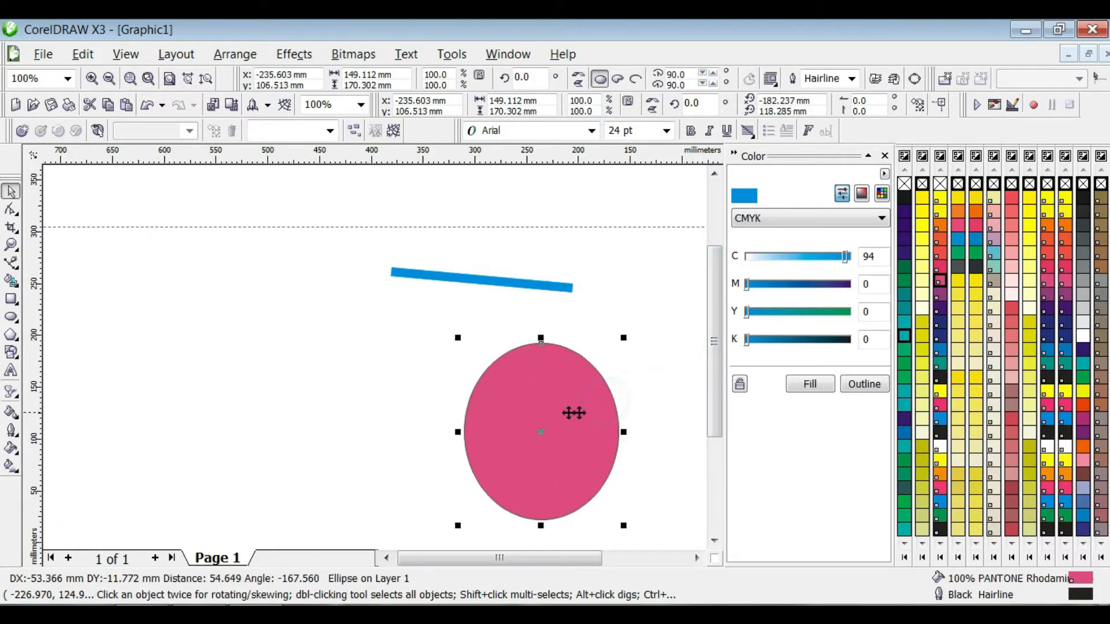
pyautogui.click(861, 389)
pyautogui.click(812, 385)
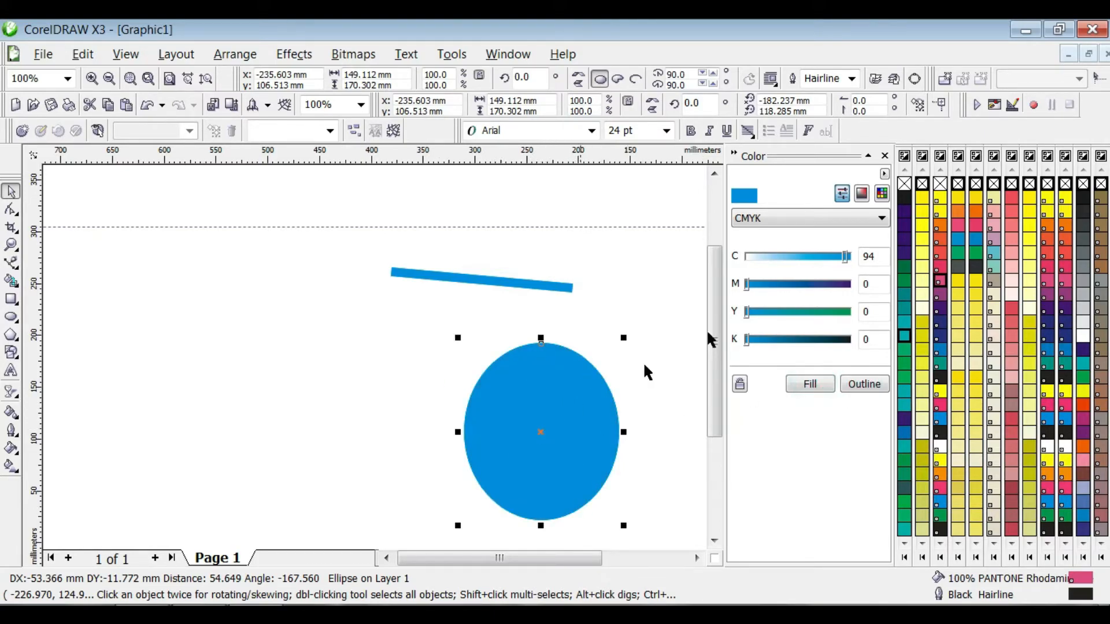
pyautogui.click(884, 157)
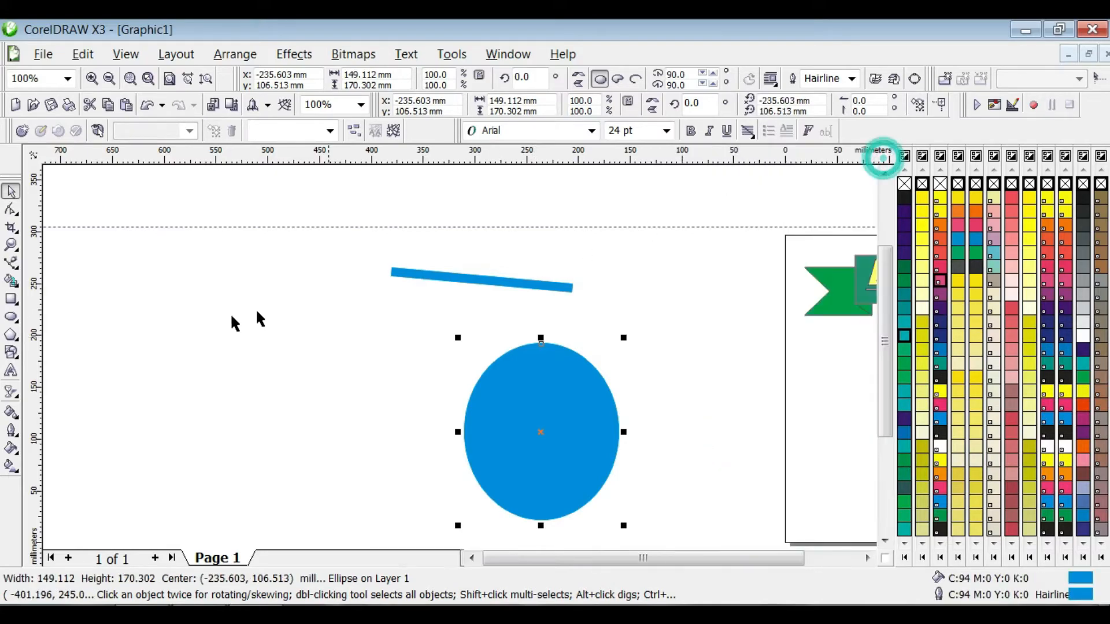
# Step: Shift the horizontal guideline and the blue ellipse upward, and delete the blue line
pyautogui.click(16, 452)
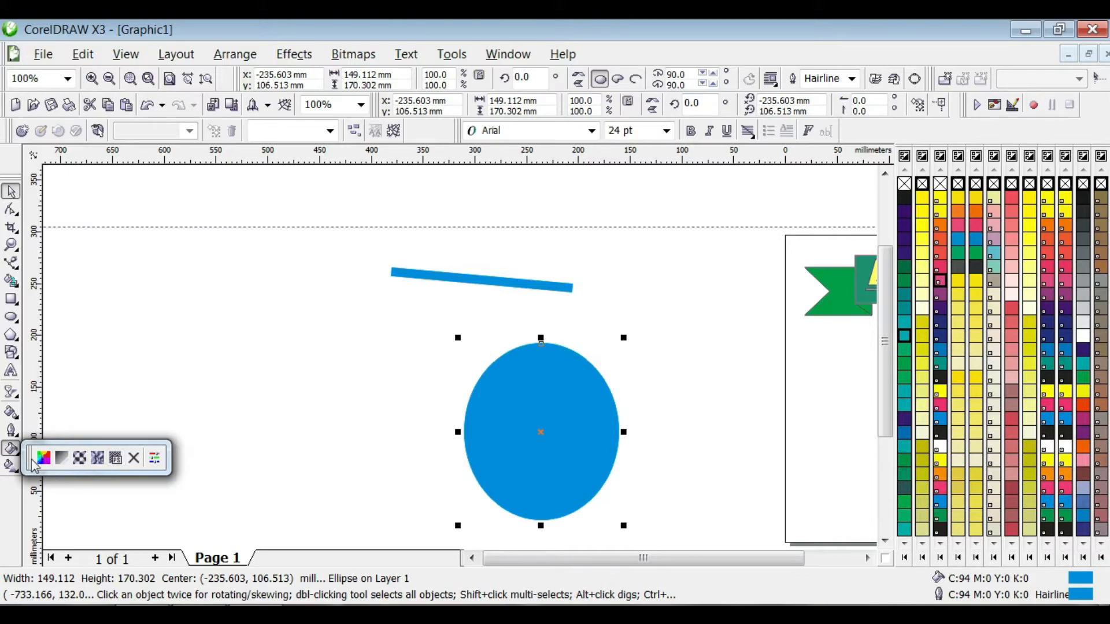
pyautogui.moveTo(342, 228); pyautogui.dragTo(555, 192)
pyautogui.moveTo(533, 420); pyautogui.dragTo(502, 339)
pyautogui.click(419, 280)
pyautogui.press('Delete')
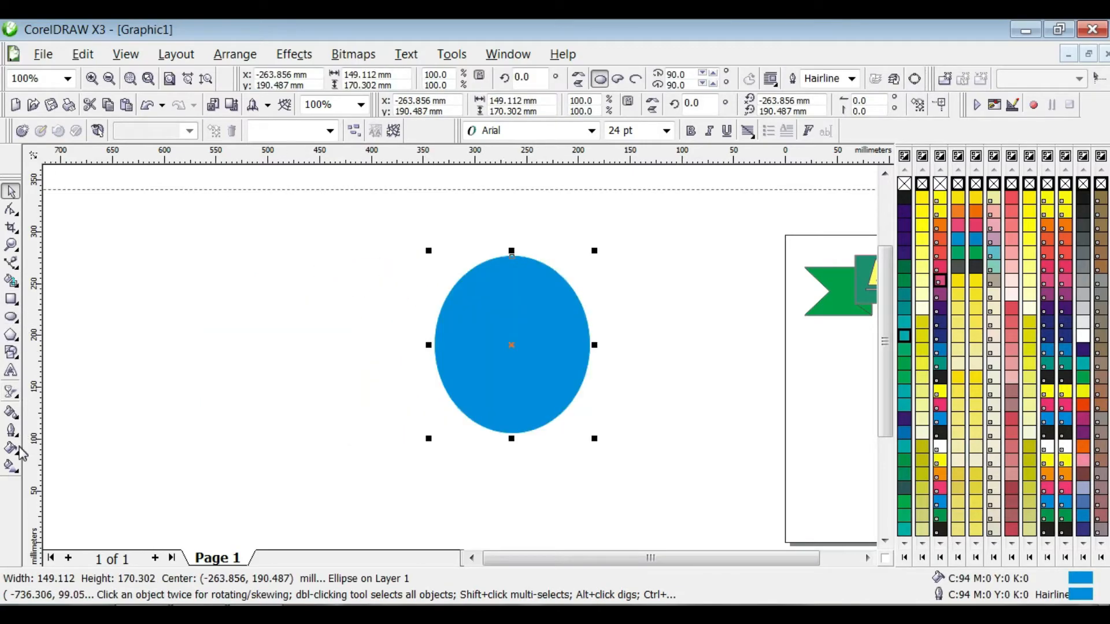
# Step: Fill the blue ellipse with a uniform brown of C 26, M 86, Y 99, K 0
pyautogui.click(16, 451)
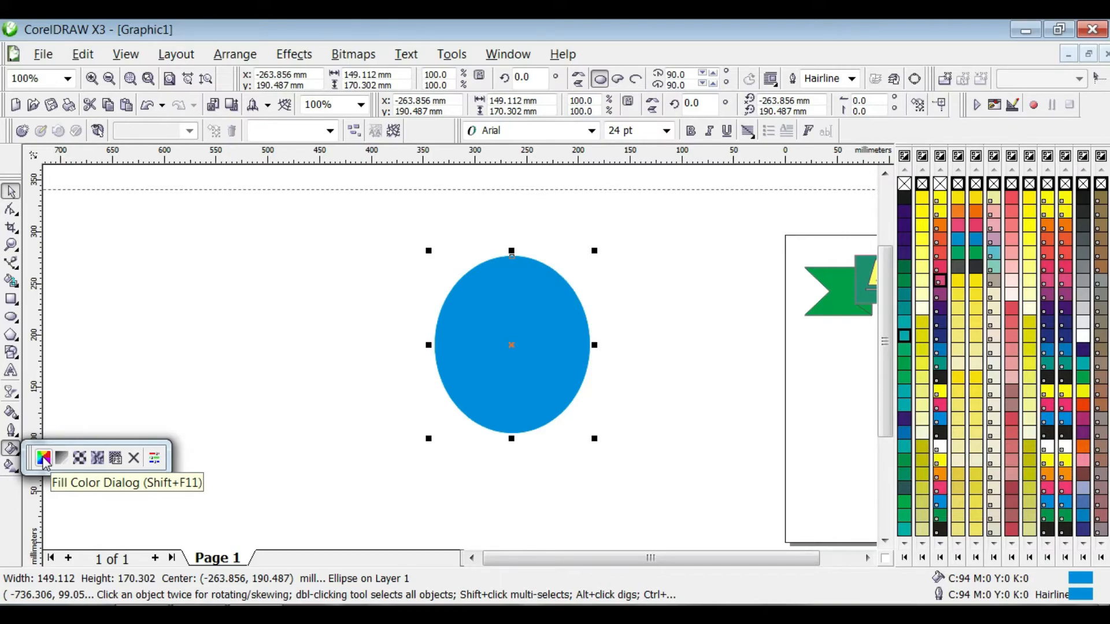
pyautogui.click(44, 459)
pyautogui.moveTo(705, 276); pyautogui.dragTo(681, 317)
pyautogui.click(814, 519)
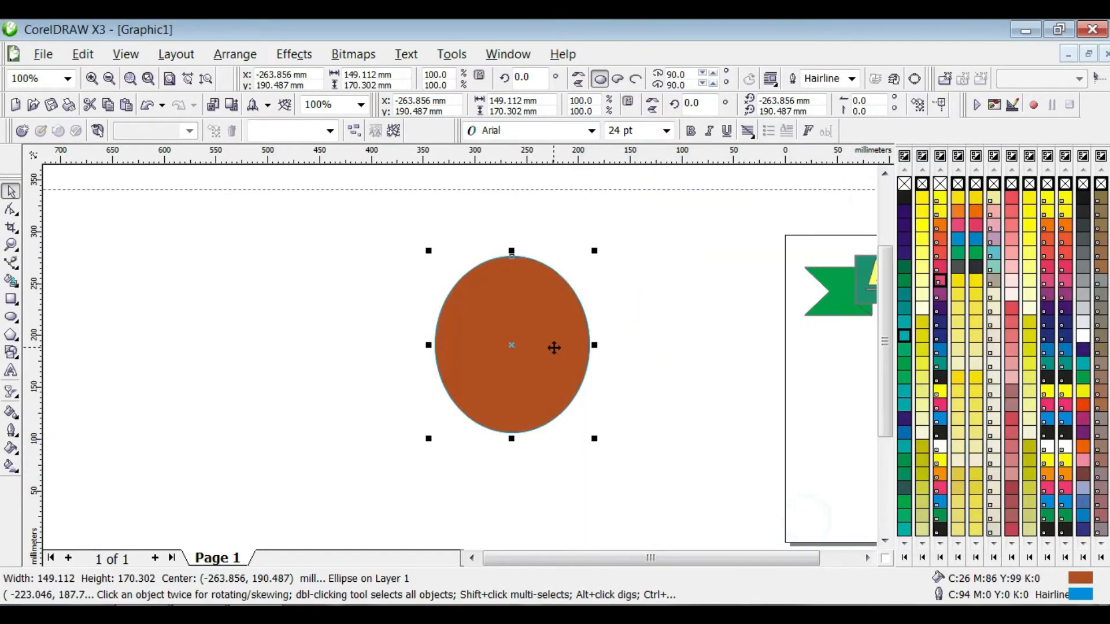
# Step: Move the brown ellipse up and to the left and set up a yellow-to-magenta two-color fountain fill with mid-point 32
pyautogui.moveTo(554, 347); pyautogui.dragTo(396, 322)
pyautogui.click(16, 454)
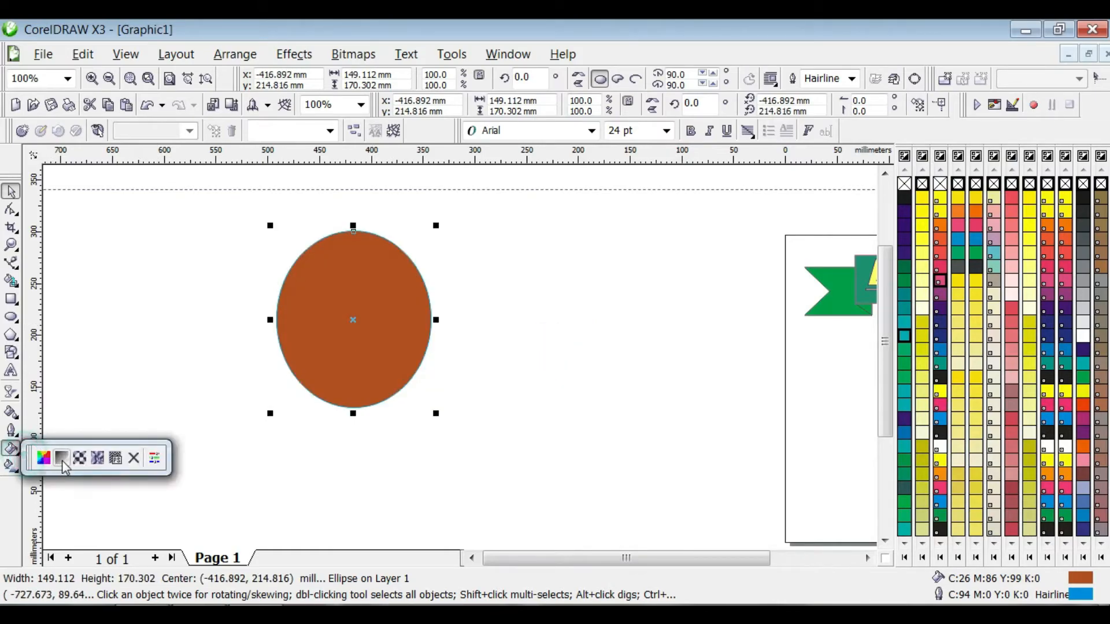
pyautogui.click(61, 459)
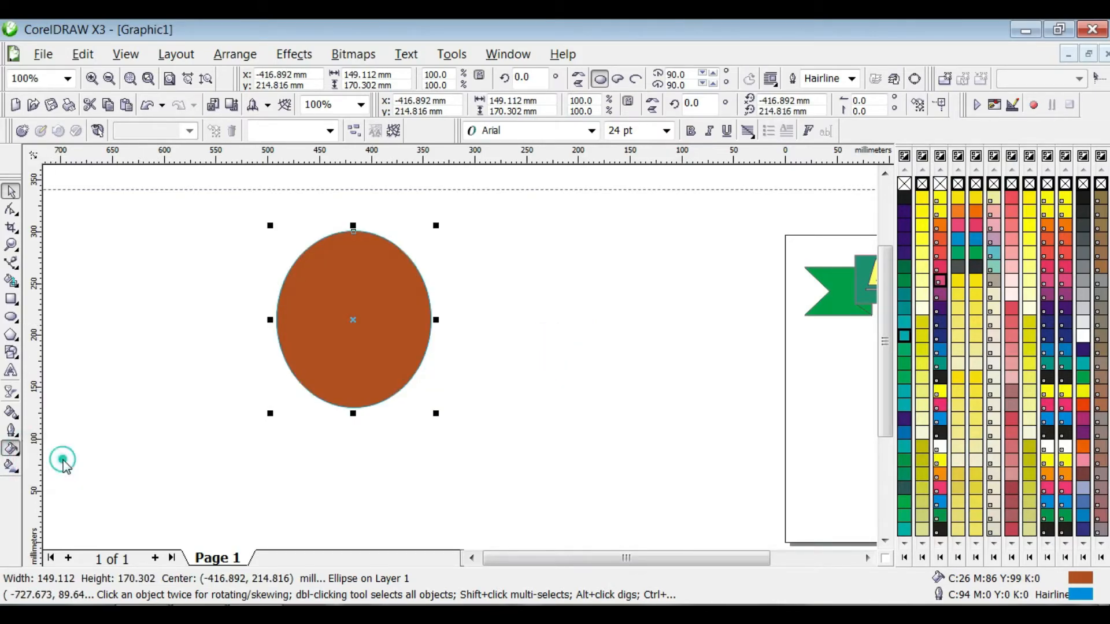
pyautogui.moveTo(464, 128); pyautogui.dragTo(626, 95)
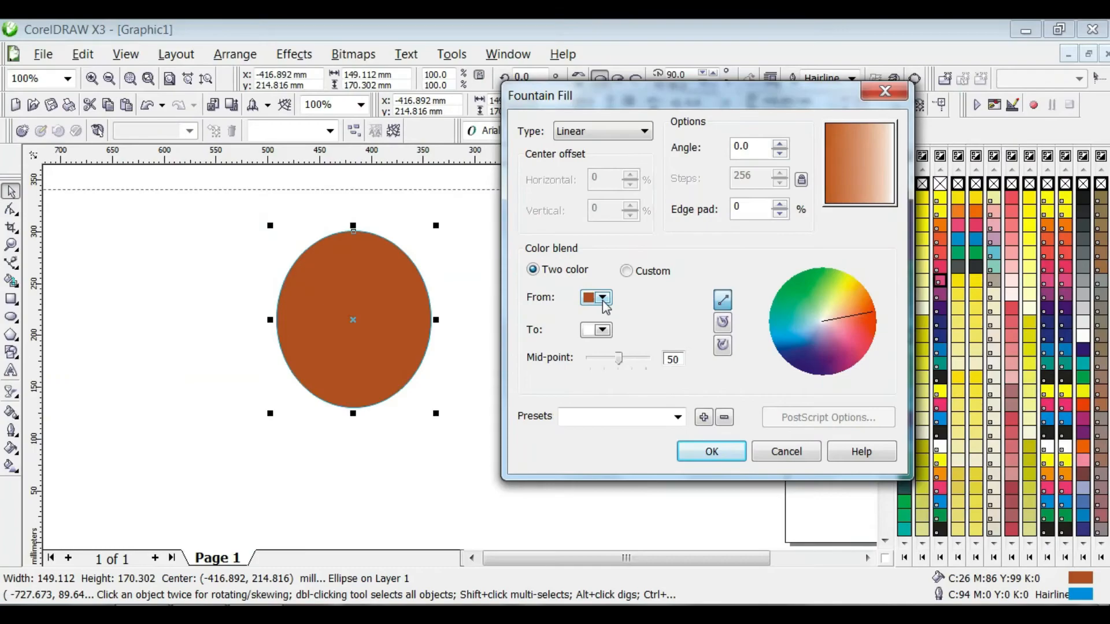
pyautogui.click(602, 298)
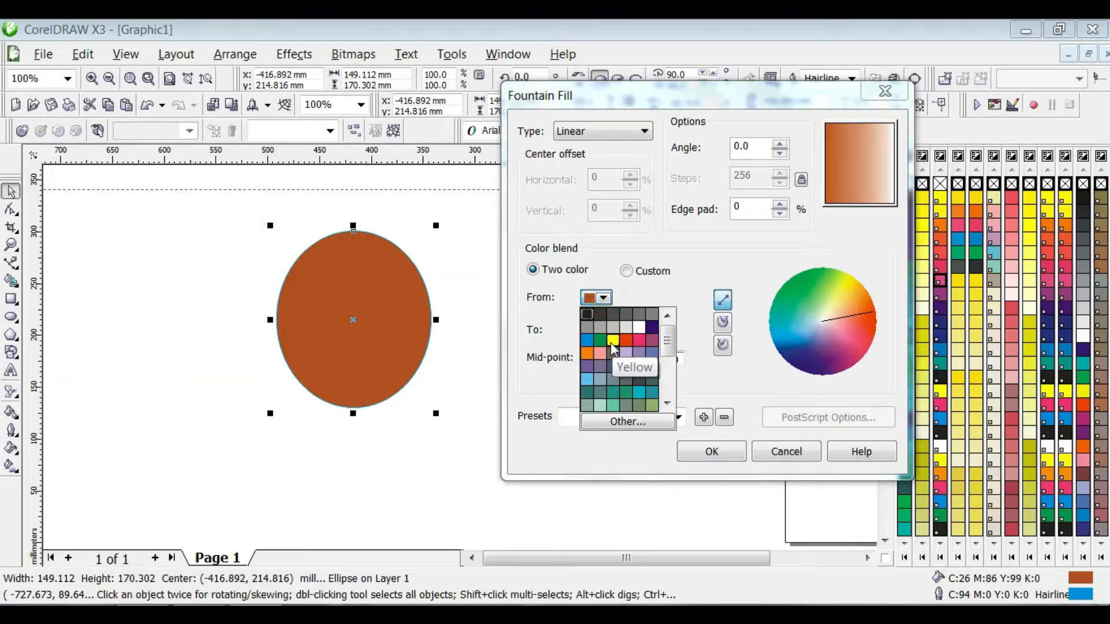
pyautogui.click(612, 339)
pyautogui.click(605, 329)
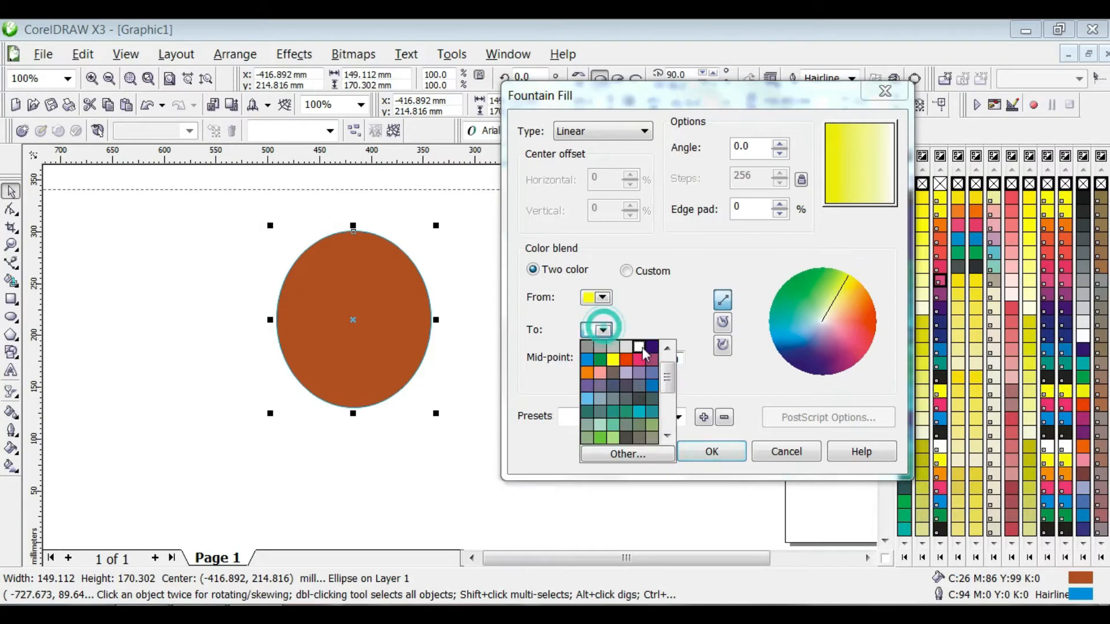
pyautogui.click(645, 353)
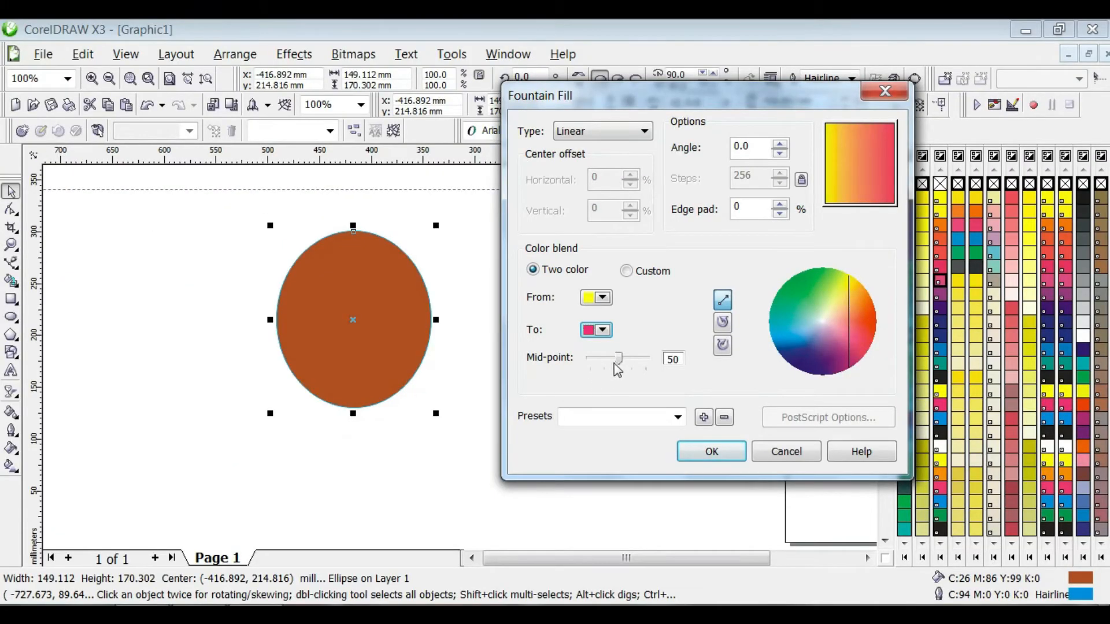
pyautogui.moveTo(619, 364)
pyautogui.mouseDown()
pyautogui.moveTo(643, 363)
pyautogui.moveTo(608, 359)
pyautogui.mouseUp()
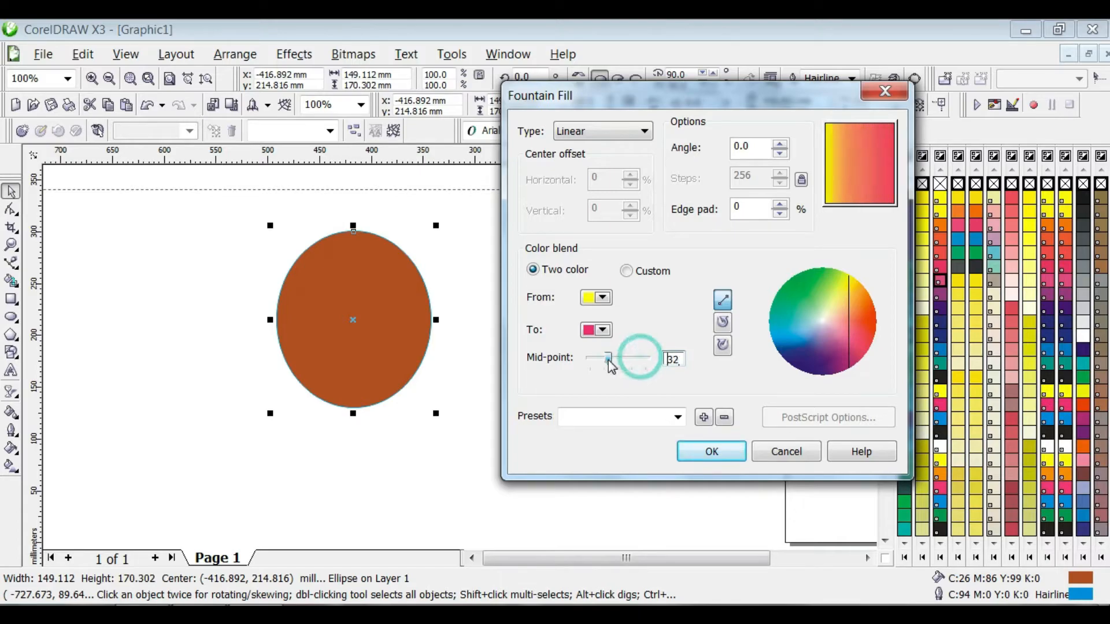
# Step: Try the Conical fountain type, switch to Square, and apply the fill to the ellipse
pyautogui.click(586, 128)
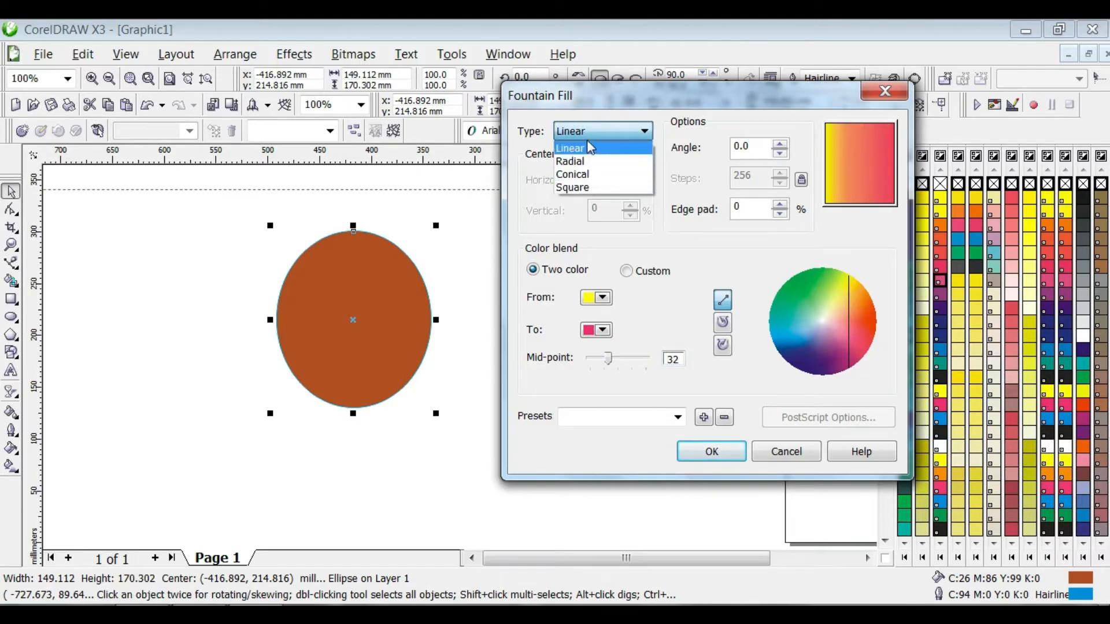
pyautogui.click(581, 174)
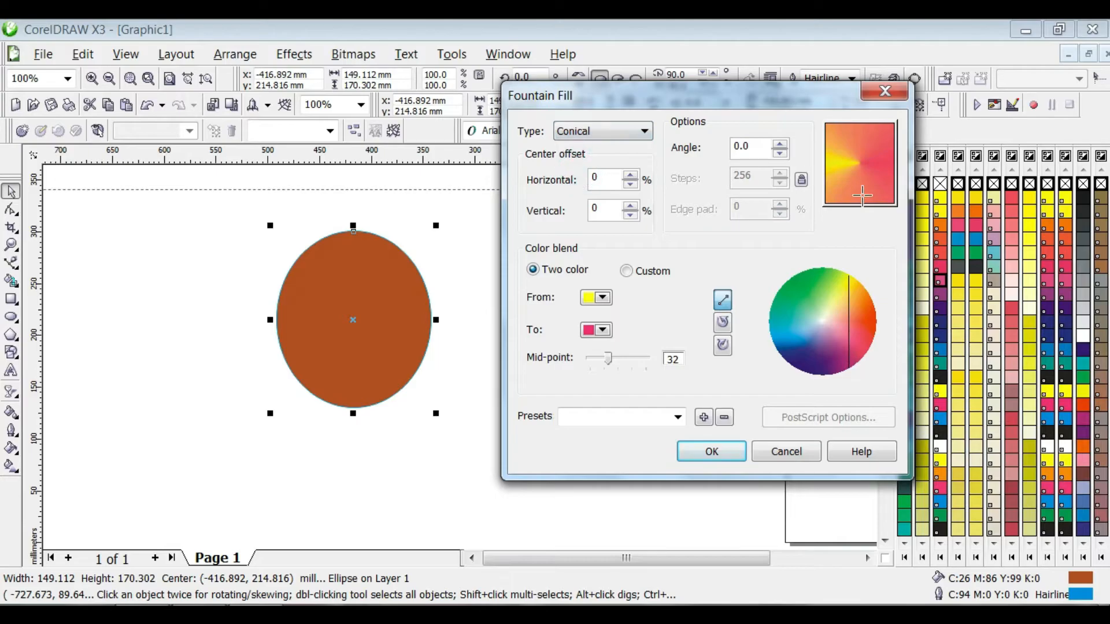
pyautogui.click(642, 132)
pyautogui.click(613, 185)
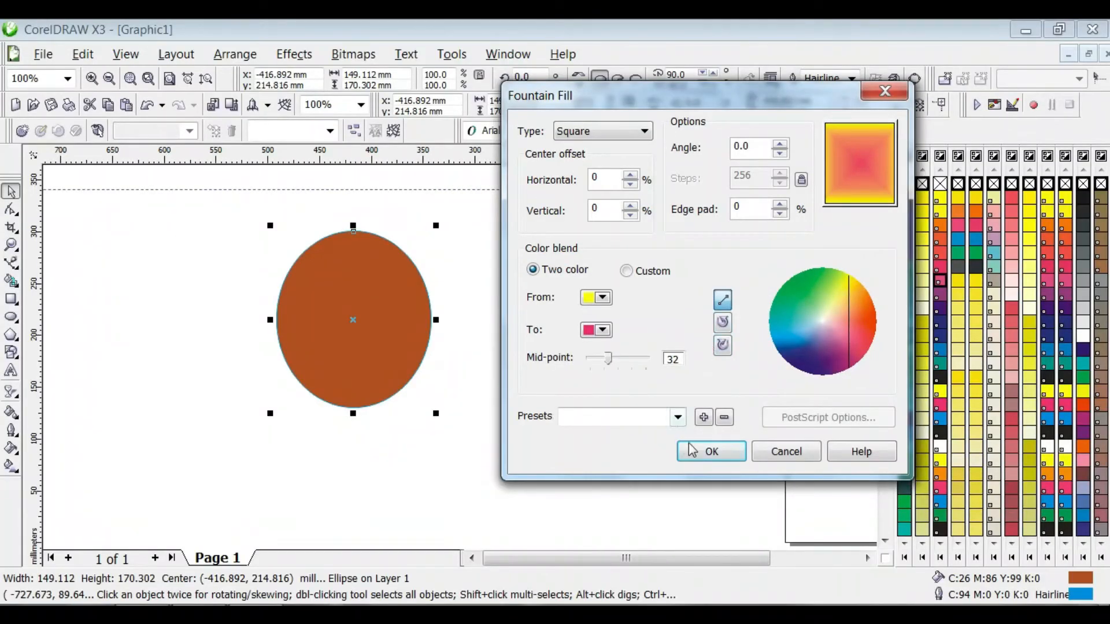
pyautogui.click(691, 449)
# Step: Move the gradient ellipse toward the page and draw a rectangle about 247 by 212 mm in the cleared space
pyautogui.moveTo(351, 320); pyautogui.dragTo(656, 320)
pyautogui.click(11, 299)
pyautogui.moveTo(209, 229); pyautogui.dragTo(465, 447)
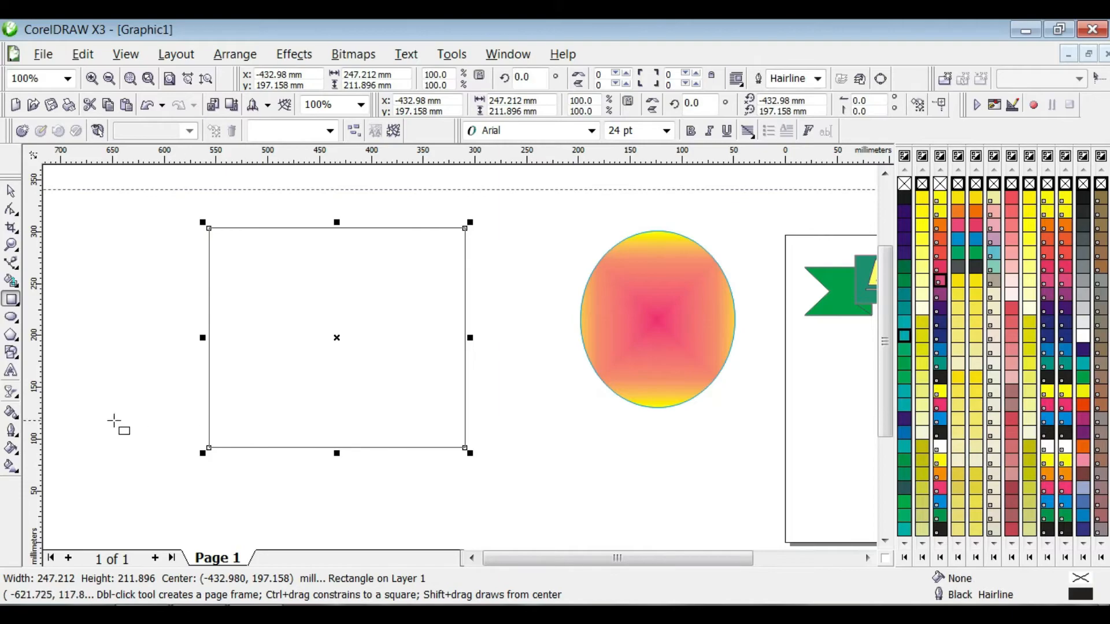
# Step: Start a custom linear fountain fill for the rectangle and add color markers at 9, 47 and 91 percent
pyautogui.click(11, 449)
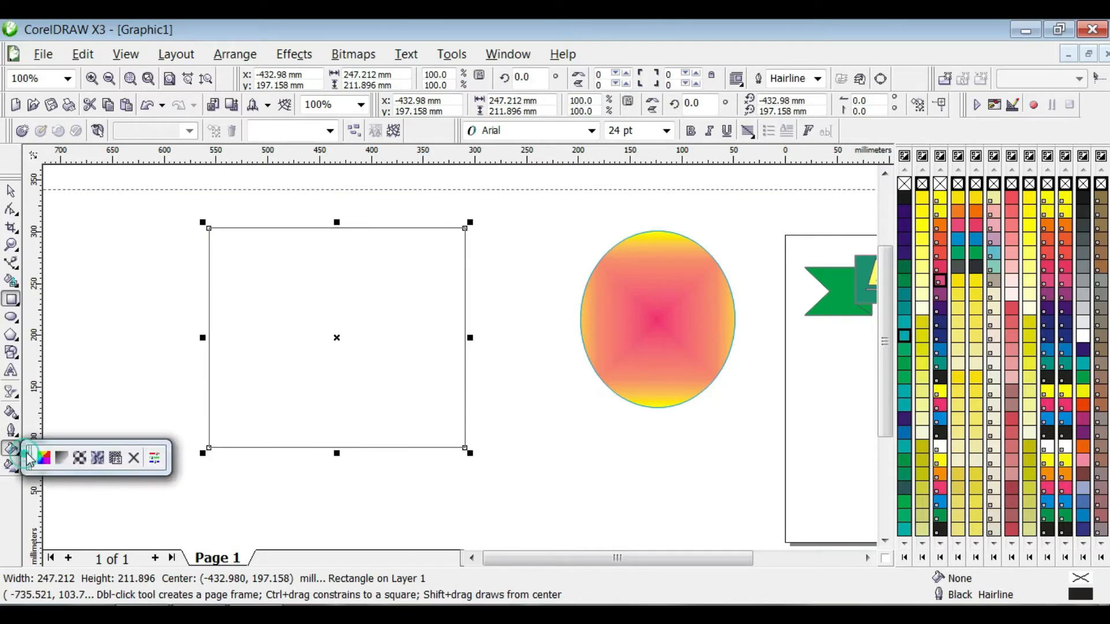
pyautogui.click(62, 460)
pyautogui.moveTo(490, 133); pyautogui.dragTo(616, 117)
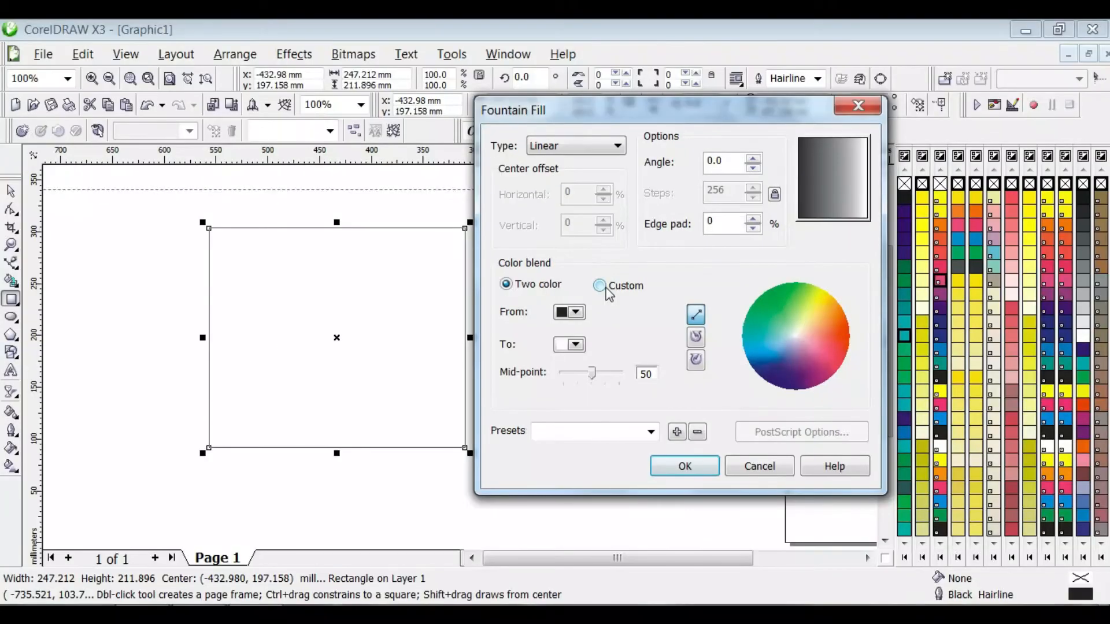
pyautogui.click(599, 285)
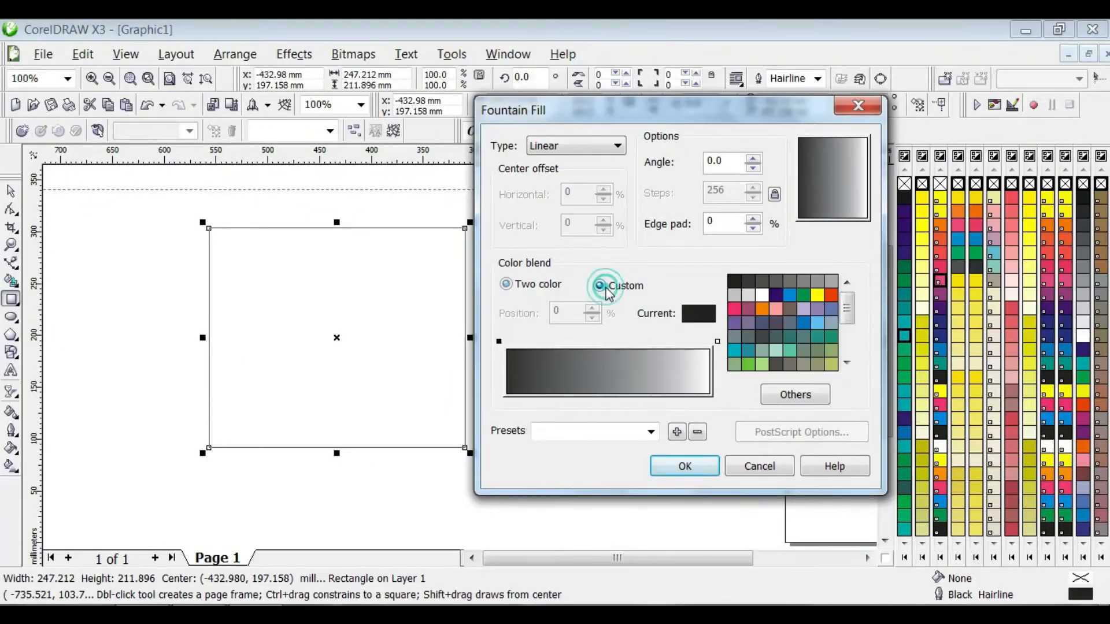
pyautogui.doubleClick(525, 342)
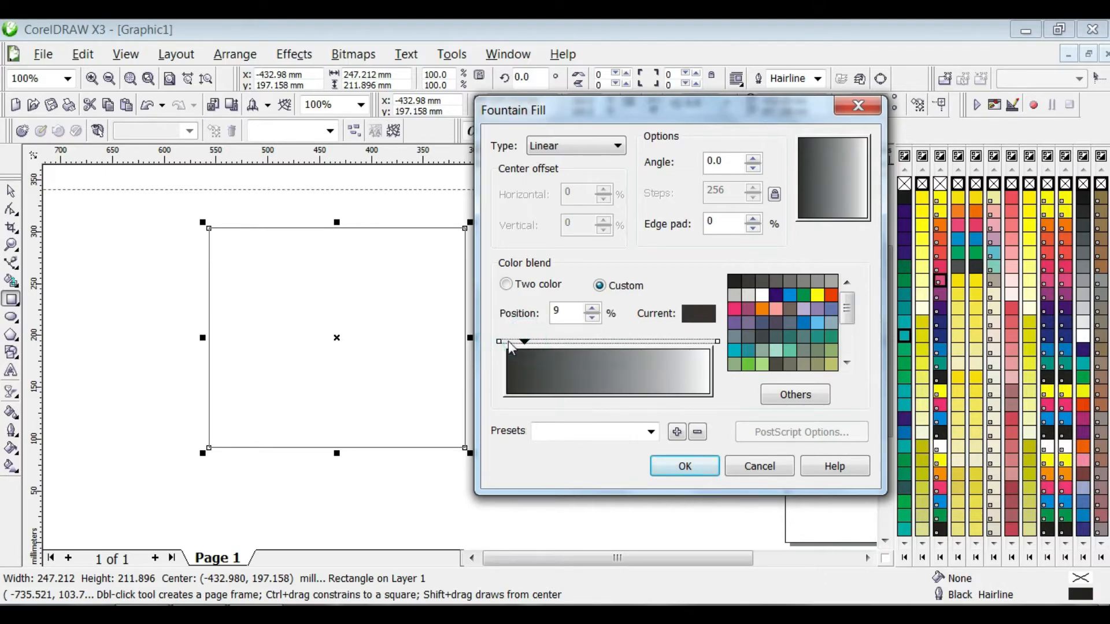
pyautogui.doubleClick(601, 341)
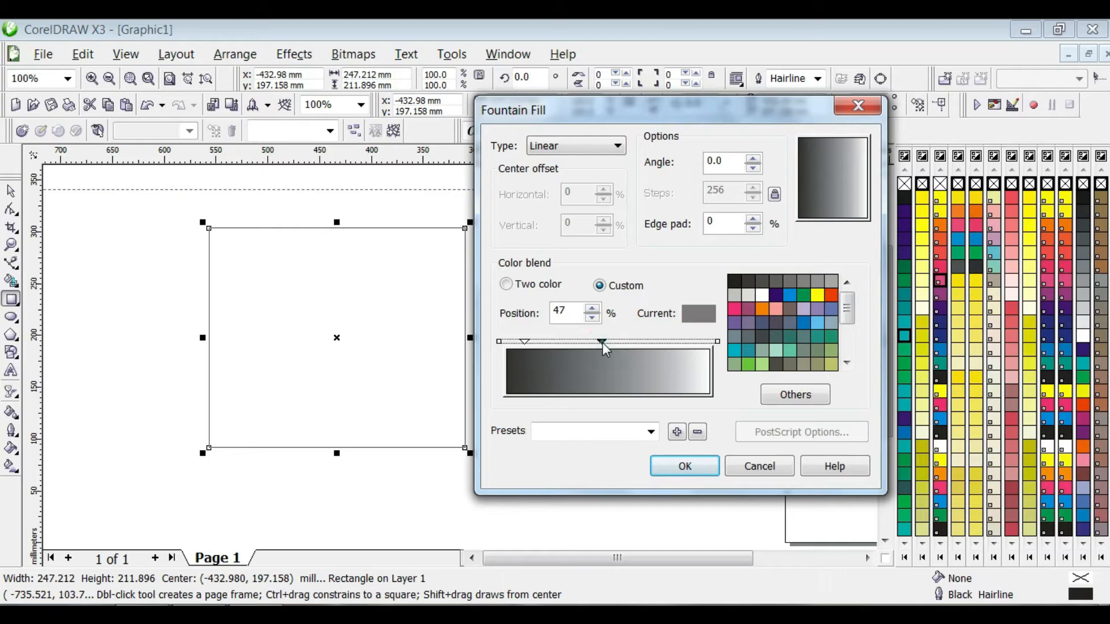
pyautogui.doubleClick(692, 342)
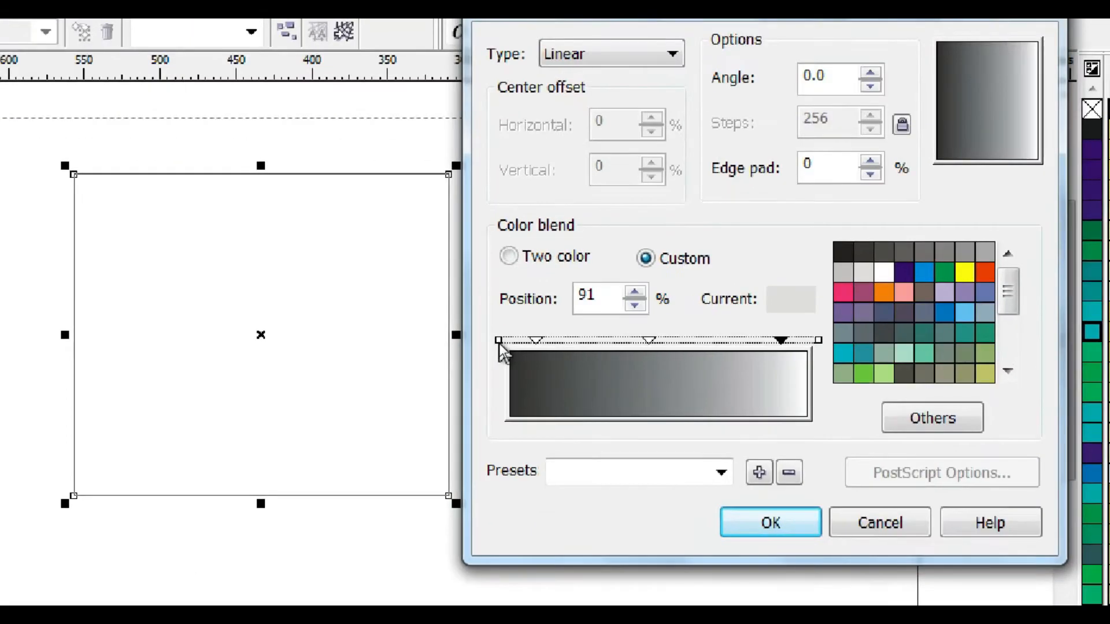
# Step: Color the gradient's start and first intermediate marker orange, and shift that marker to 24 percent
pyautogui.click(499, 342)
pyautogui.click(893, 292)
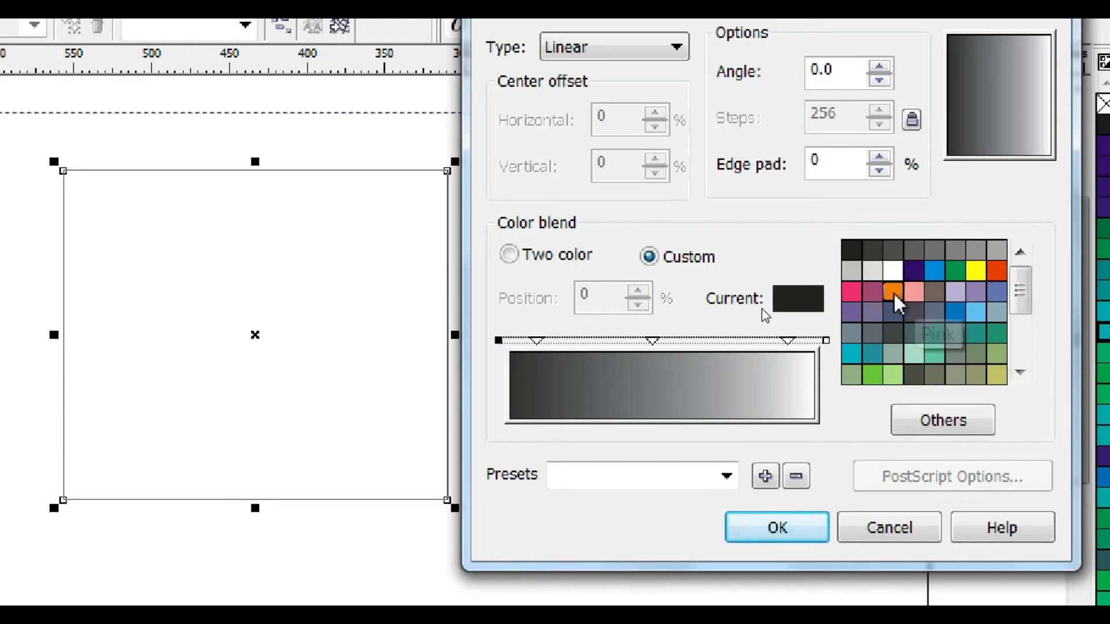
pyautogui.click(536, 342)
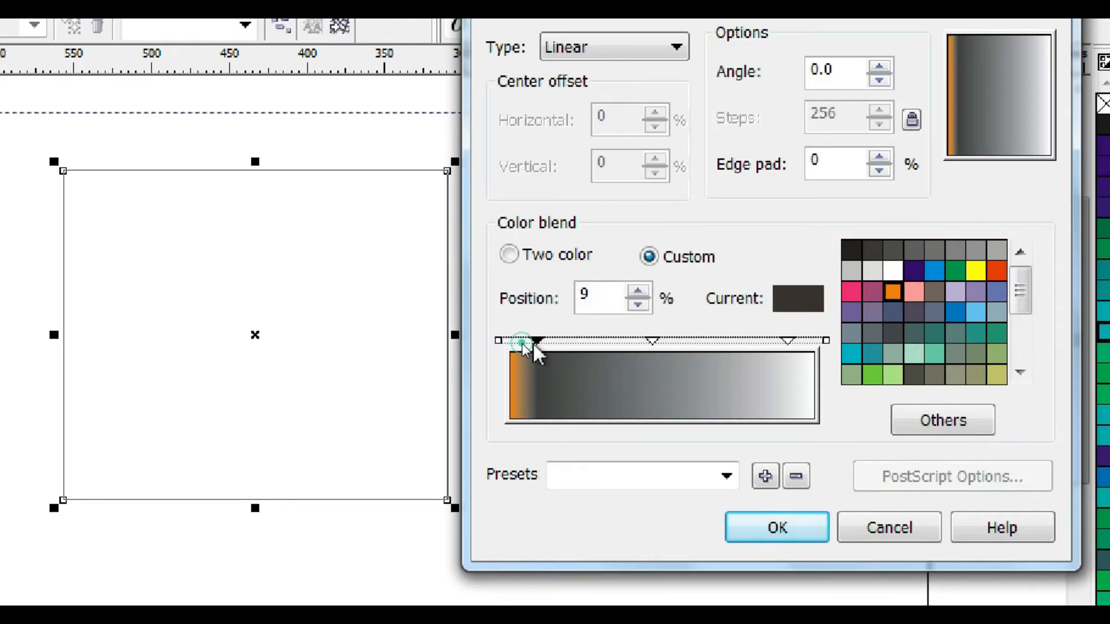
pyautogui.click(886, 292)
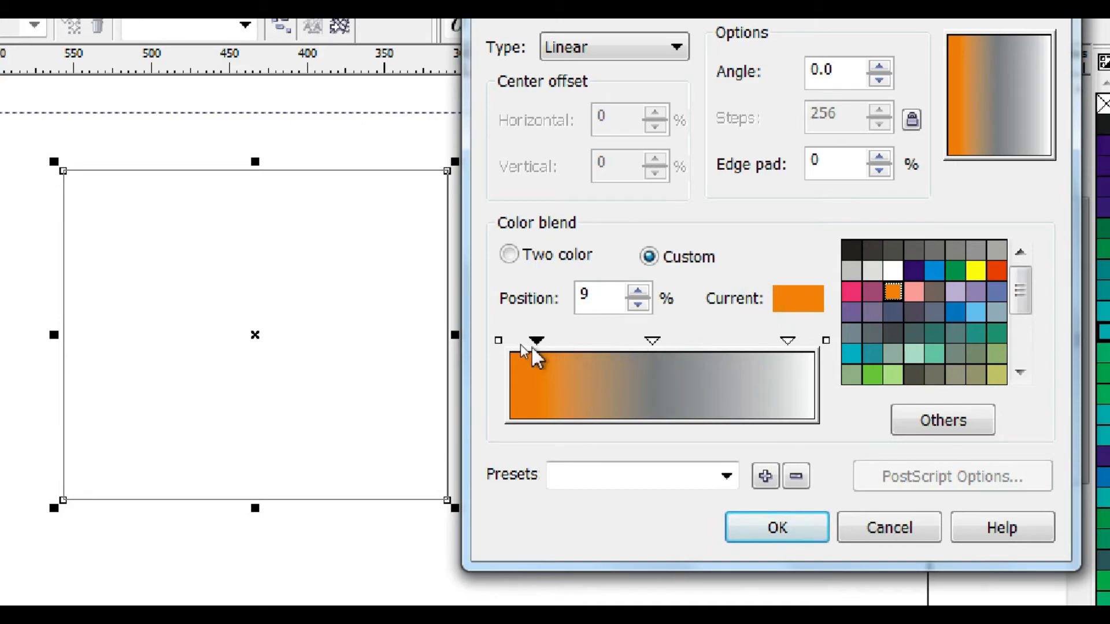
pyautogui.moveTo(537, 346); pyautogui.dragTo(583, 344)
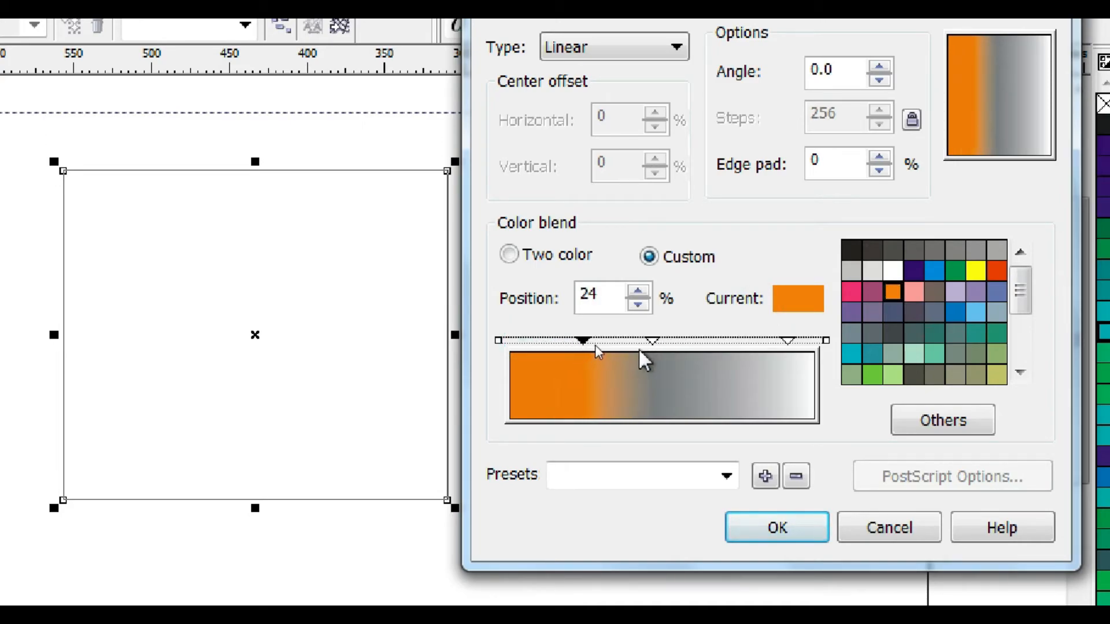
# Step: Replace the gradient's middle marker with a new one at 48 percent and color it white
pyautogui.click(653, 342)
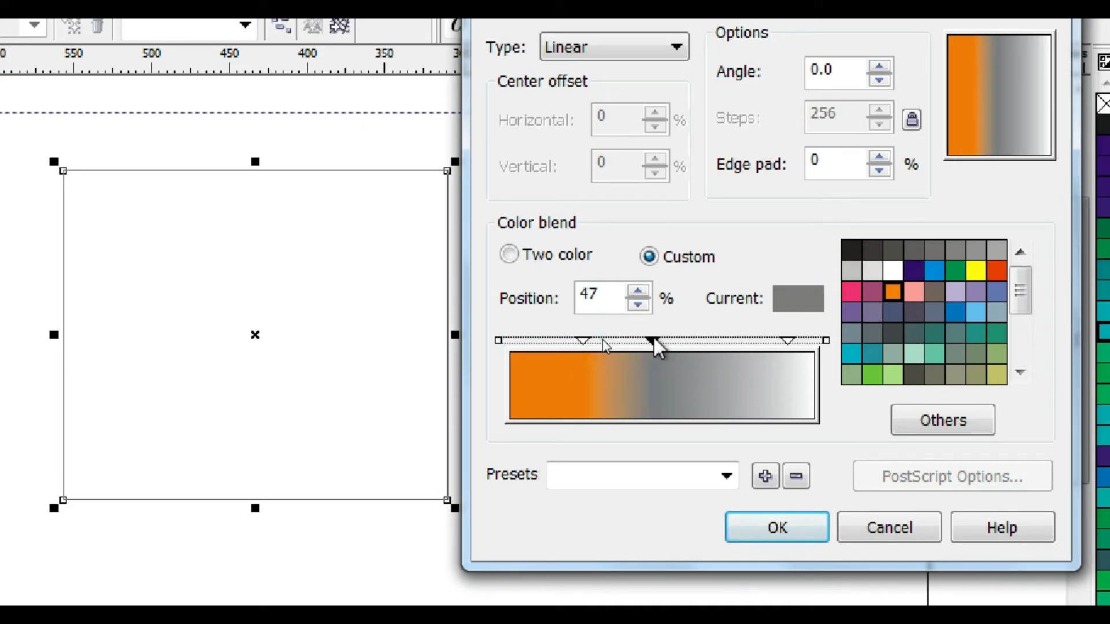
pyautogui.doubleClick(654, 343)
pyautogui.doubleClick(657, 342)
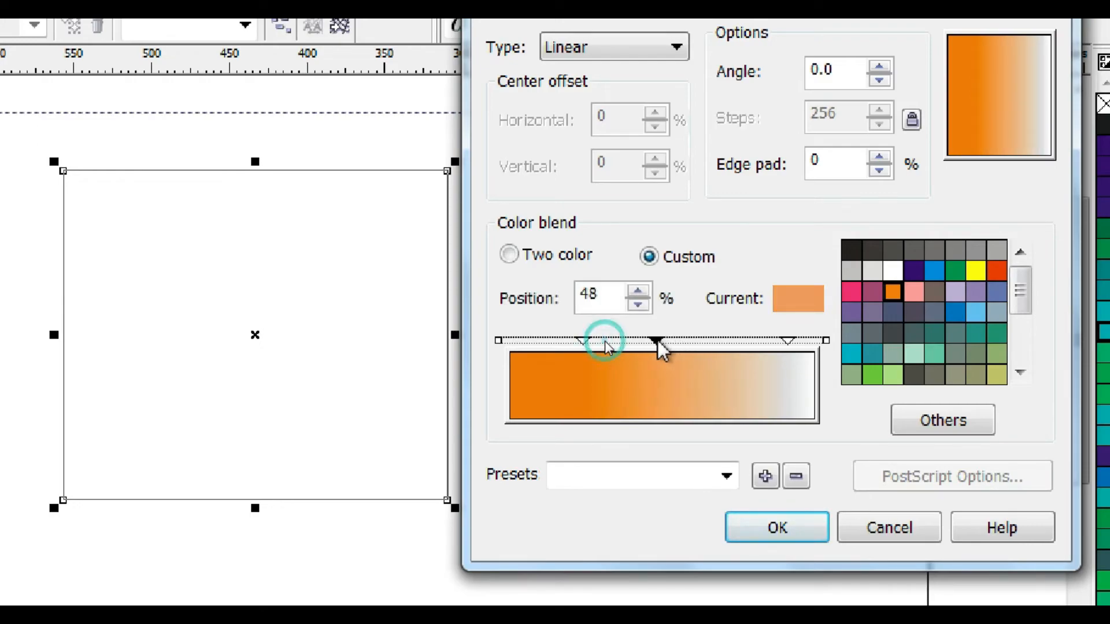
pyautogui.click(892, 269)
# Step: Color the last marker and the gradient's end green, shift that marker to 76 percent, and apply the fill
pyautogui.click(787, 341)
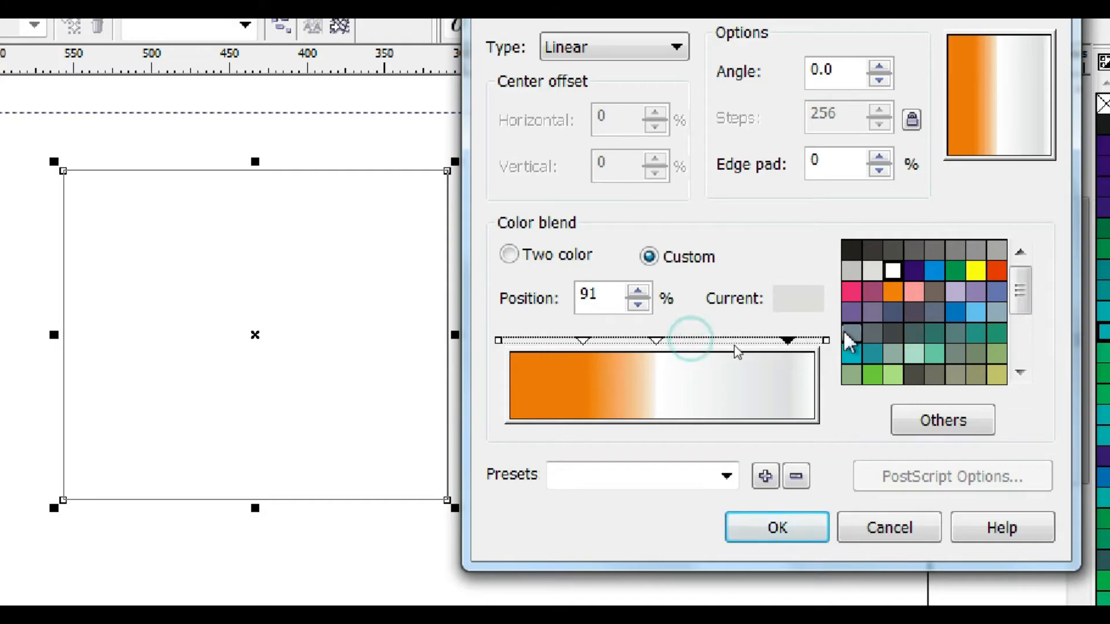
pyautogui.click(872, 374)
pyautogui.click(826, 341)
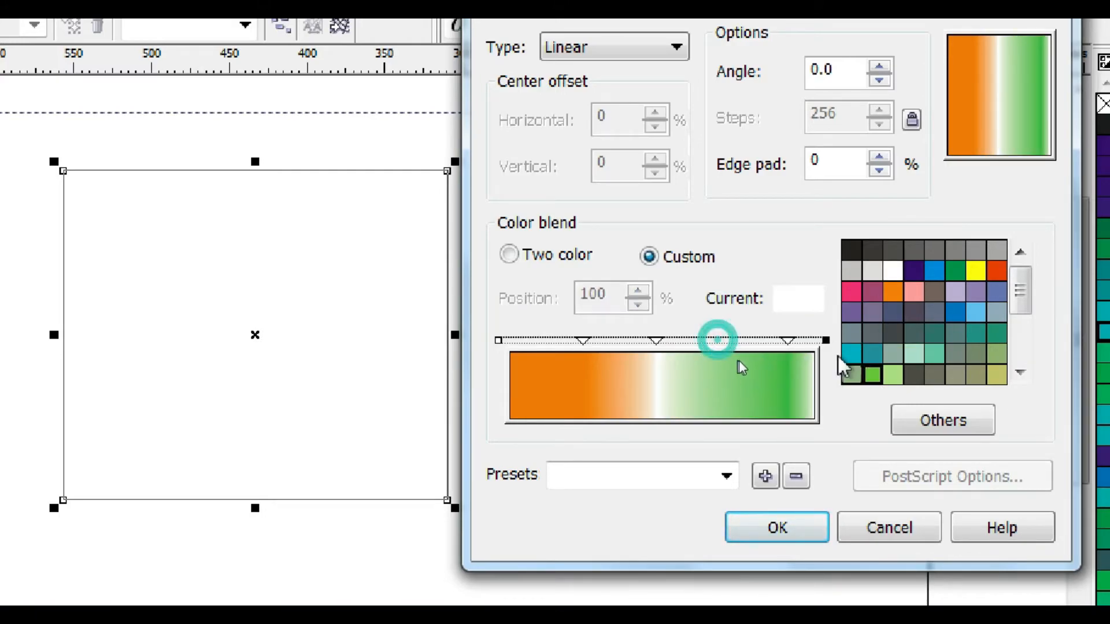
pyautogui.click(872, 375)
pyautogui.moveTo(783, 342)
pyautogui.mouseDown()
pyautogui.moveTo(726, 342)
pyautogui.moveTo(737, 342)
pyautogui.mouseUp()
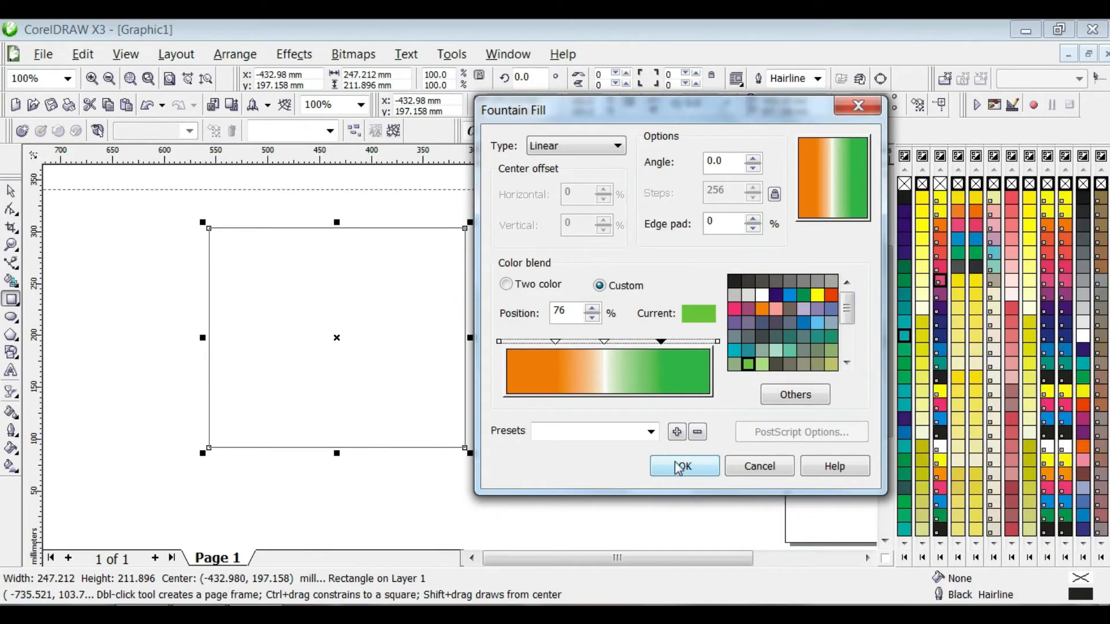
pyautogui.click(764, 524)
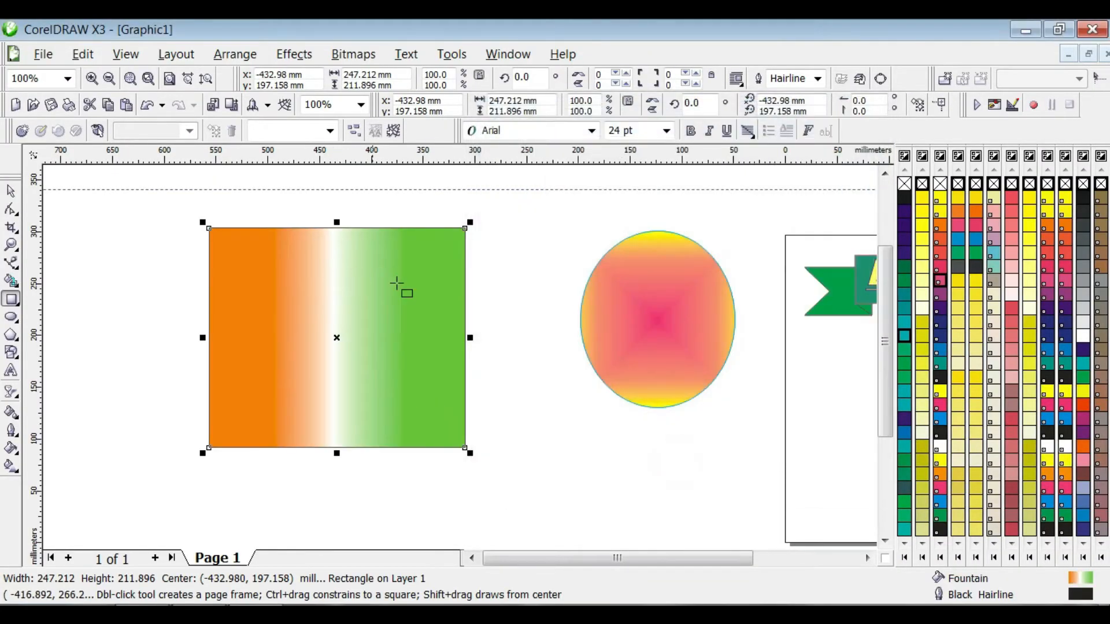
# Step: Rotate the gradient rectangle clockwise to about 269.9 degrees so the orange band is on top, and deselect it
pyautogui.click(11, 191)
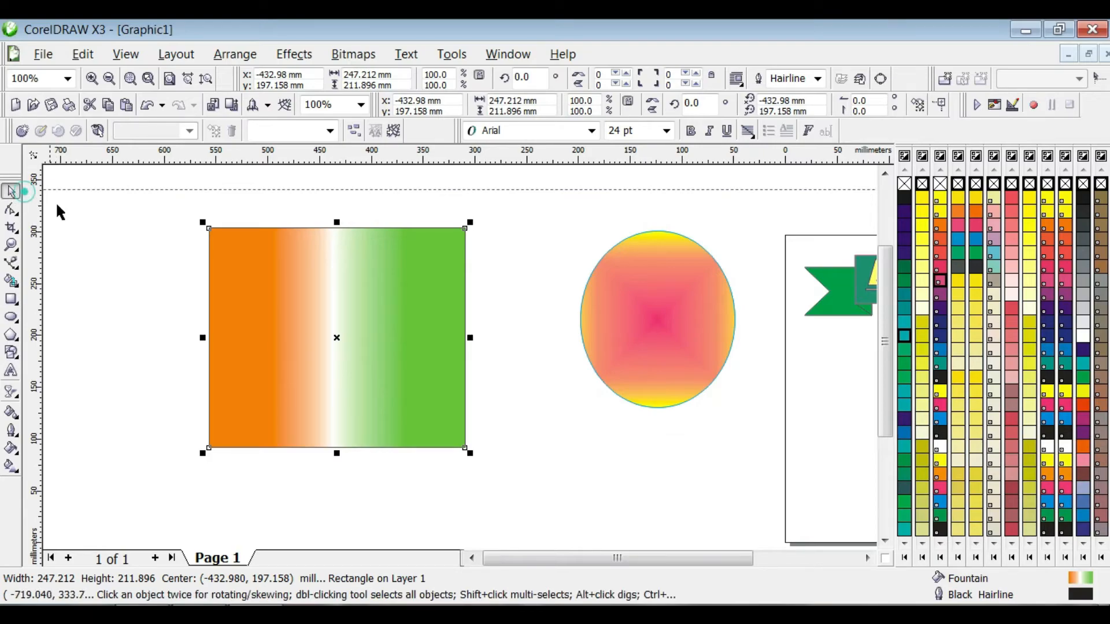
pyautogui.click(359, 310)
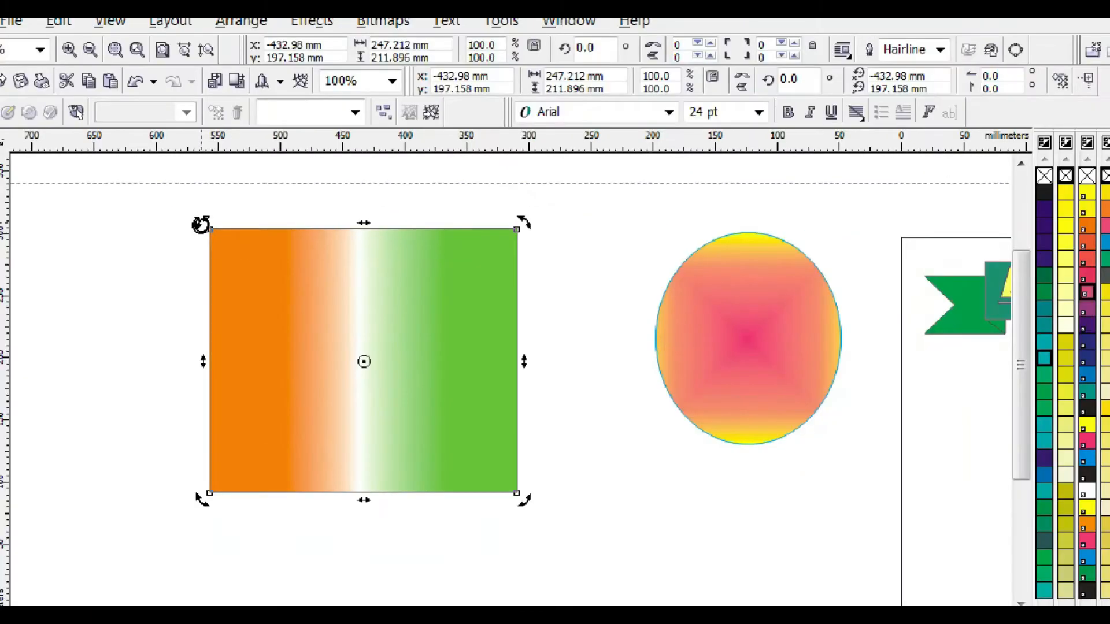
pyautogui.moveTo(202, 225); pyautogui.dragTo(431, 230)
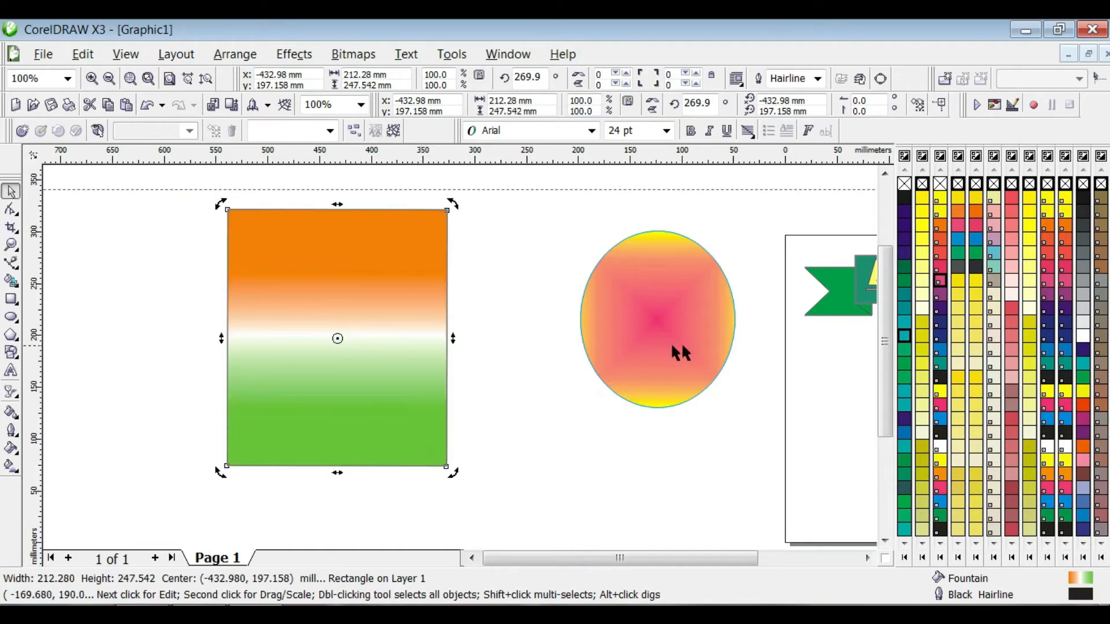
pyautogui.scroll(-2, 723, 389)
pyautogui.scroll(2, 429, 350)
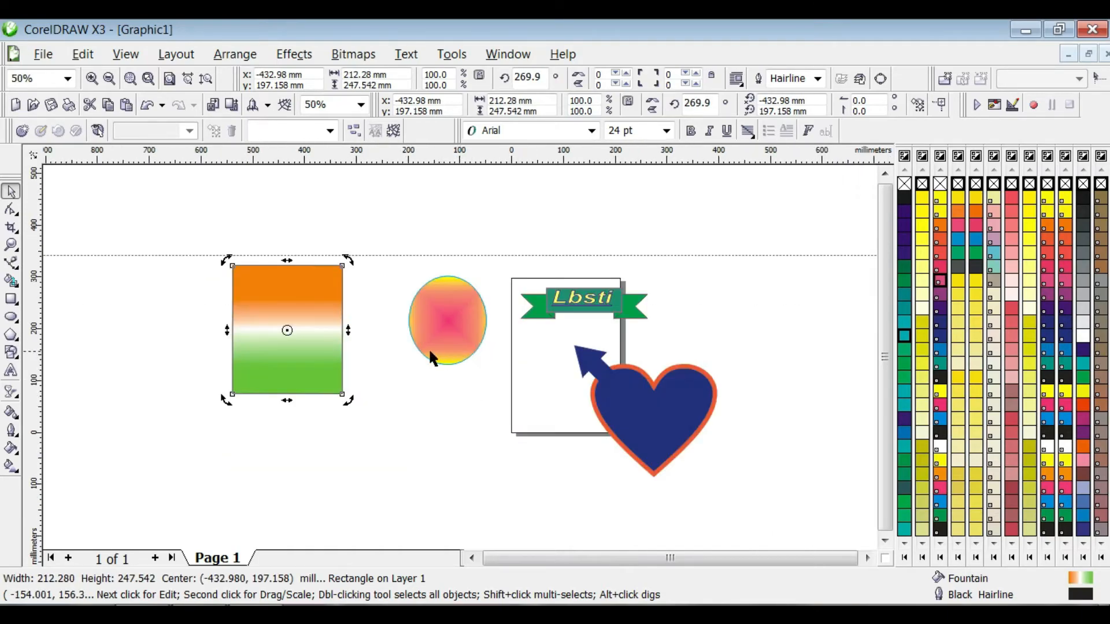
pyautogui.click(469, 558)
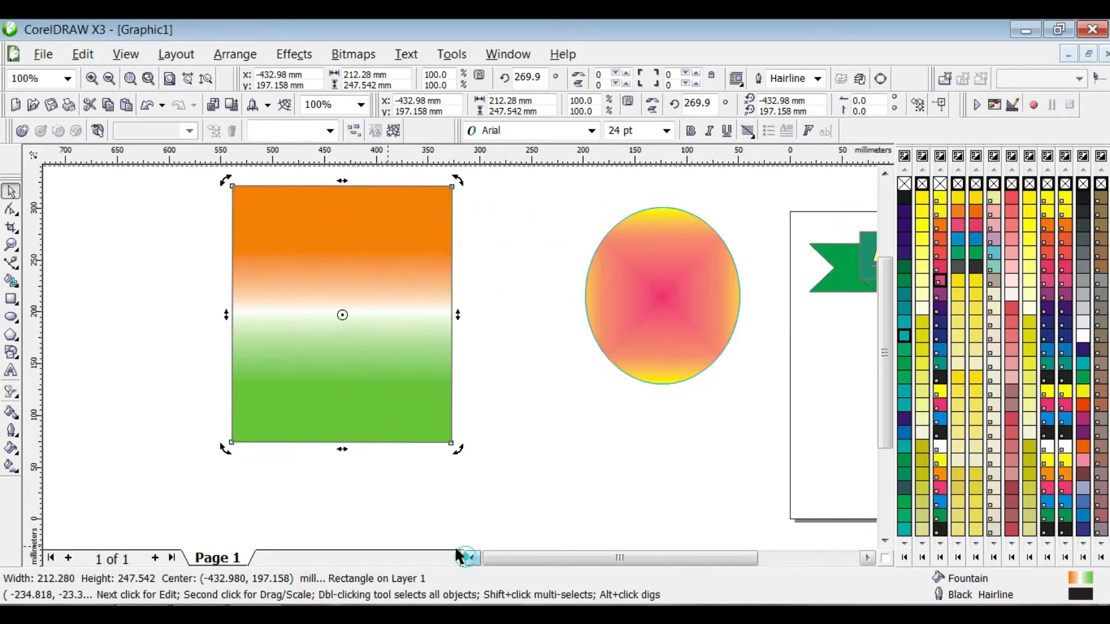
pyautogui.click(508, 317)
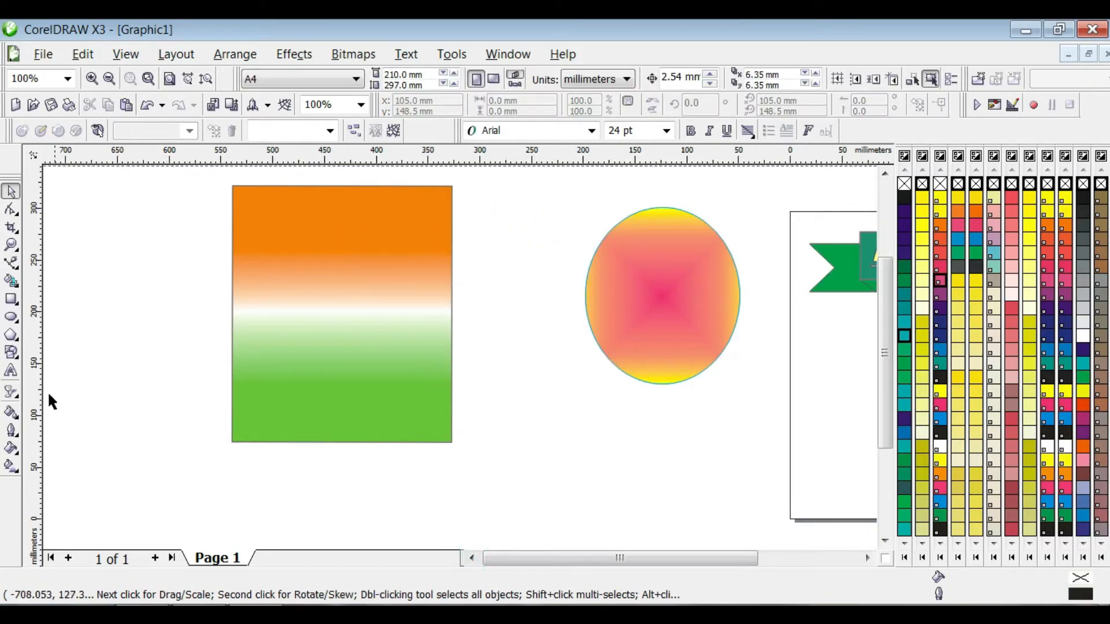
# Step: Fill the rectangle with the black-and-white maple leaf two-color pattern and move it closer to the ellipse
pyautogui.click(17, 457)
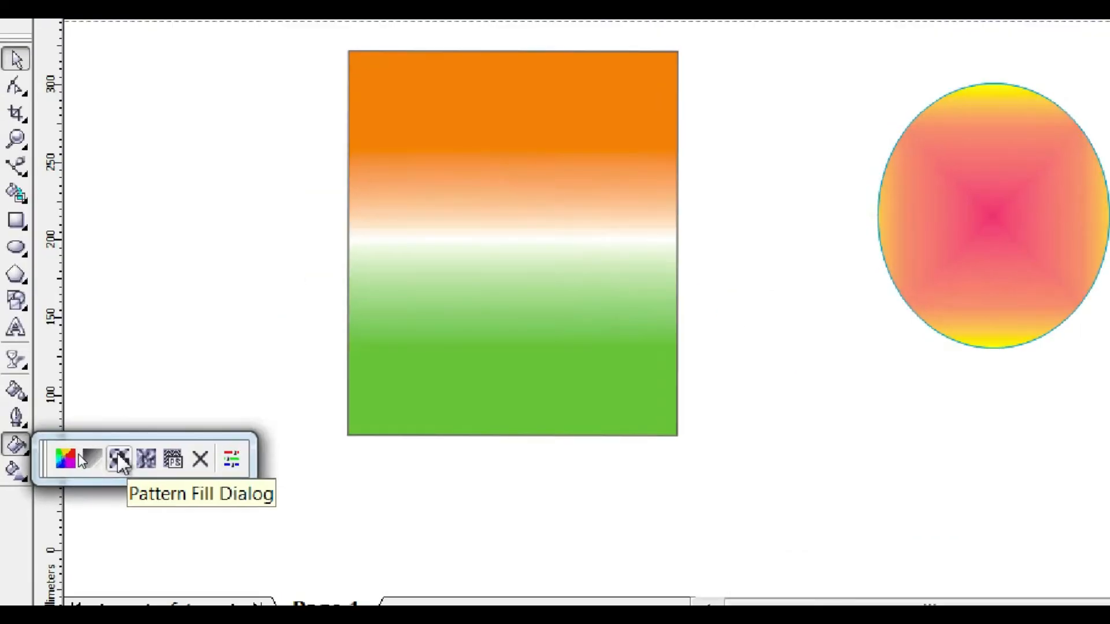
pyautogui.click(80, 459)
pyautogui.click(579, 208)
pyautogui.moveTo(632, 250); pyautogui.dragTo(634, 312)
pyautogui.click(521, 251)
pyautogui.click(516, 483)
pyautogui.moveTo(329, 273); pyautogui.dragTo(420, 268)
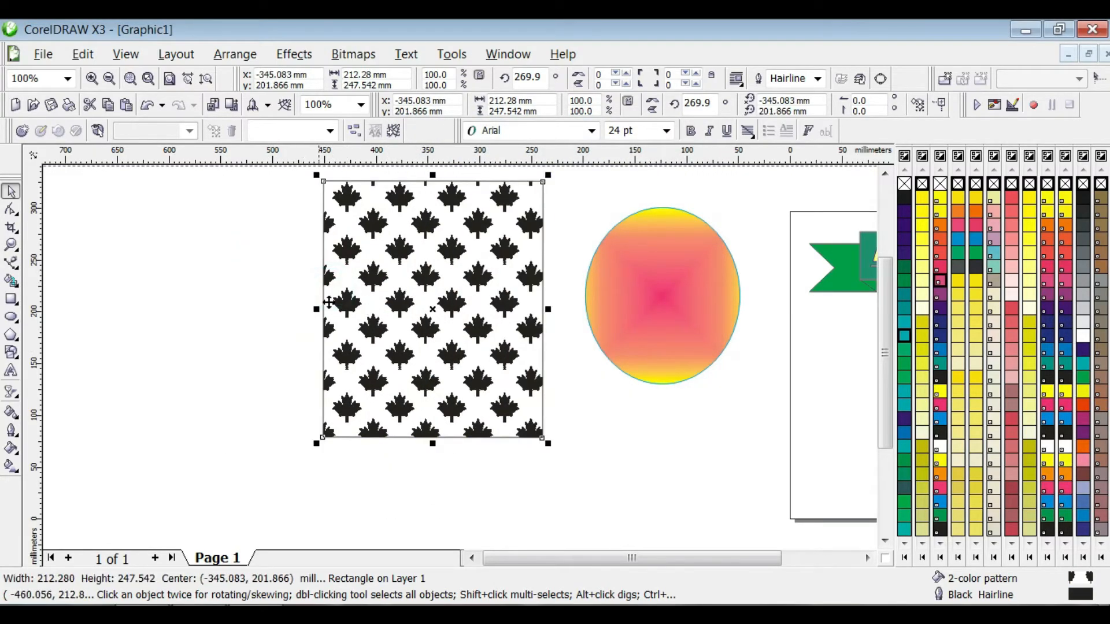
# Step: Fill the maple leaf rectangle with the Vegetation texture from the Samples texture library
pyautogui.click(12, 449)
pyautogui.click(97, 458)
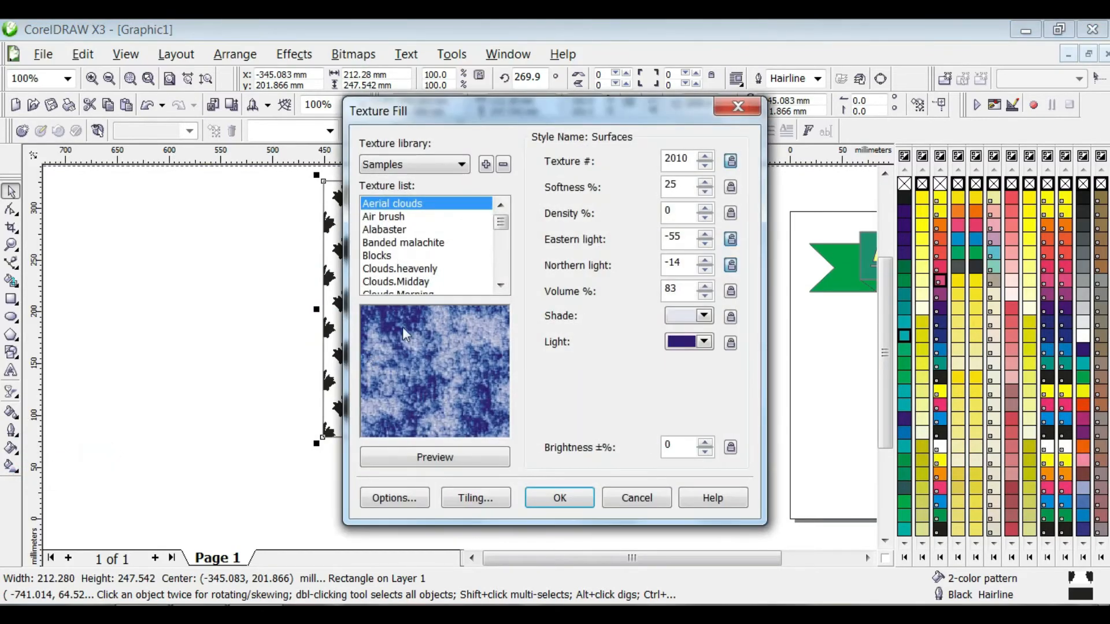
pyautogui.moveTo(500, 221); pyautogui.dragTo(501, 272)
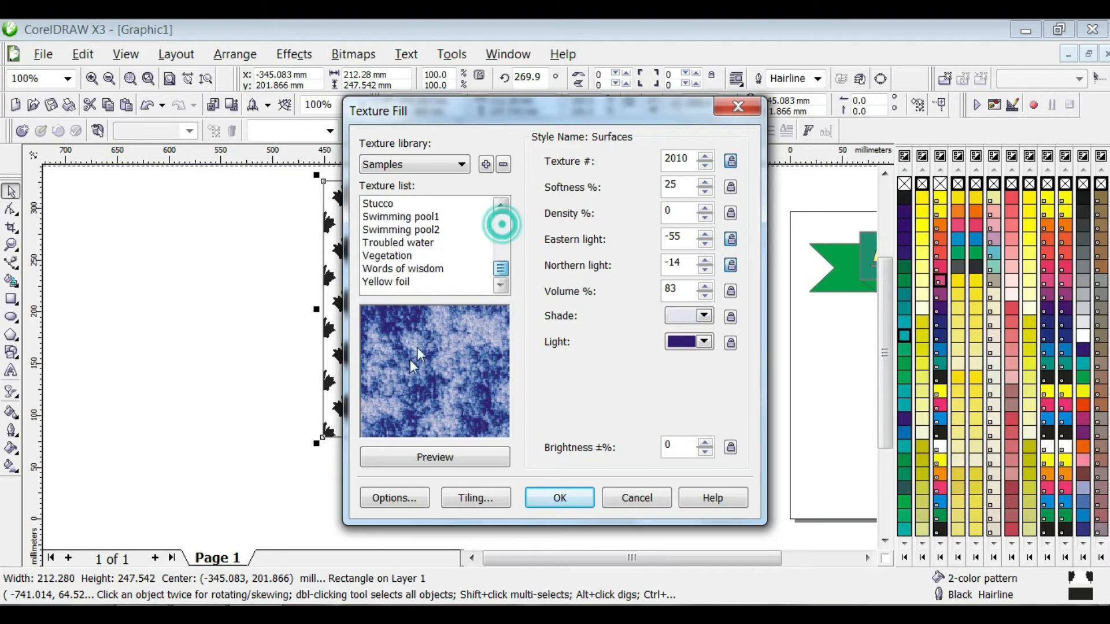
pyautogui.click(414, 231)
pyautogui.click(404, 256)
pyautogui.click(557, 497)
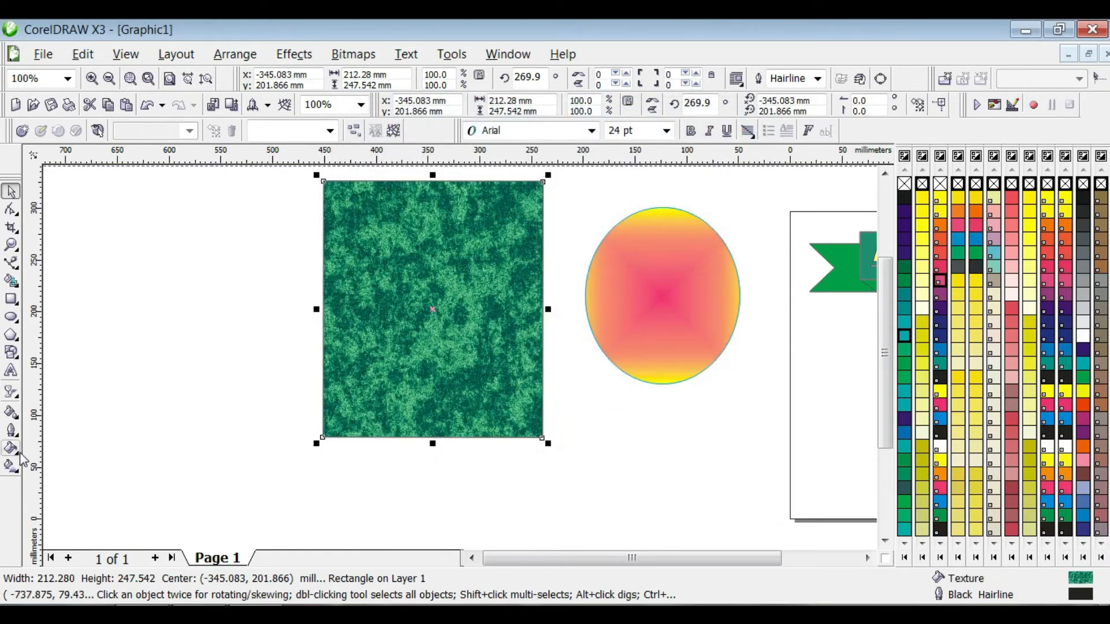
# Step: Preview several PostScript textures, including Bars, Bubbles and CircleGrid, and fill the rectangle with the Bricks texture
pyautogui.click(19, 454)
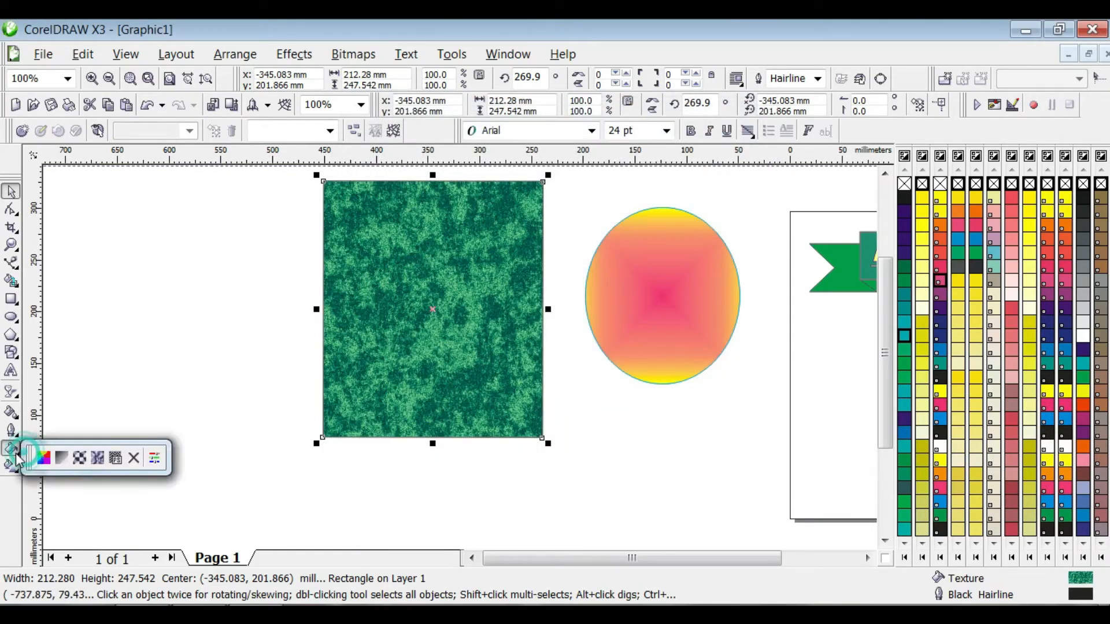
pyautogui.click(116, 459)
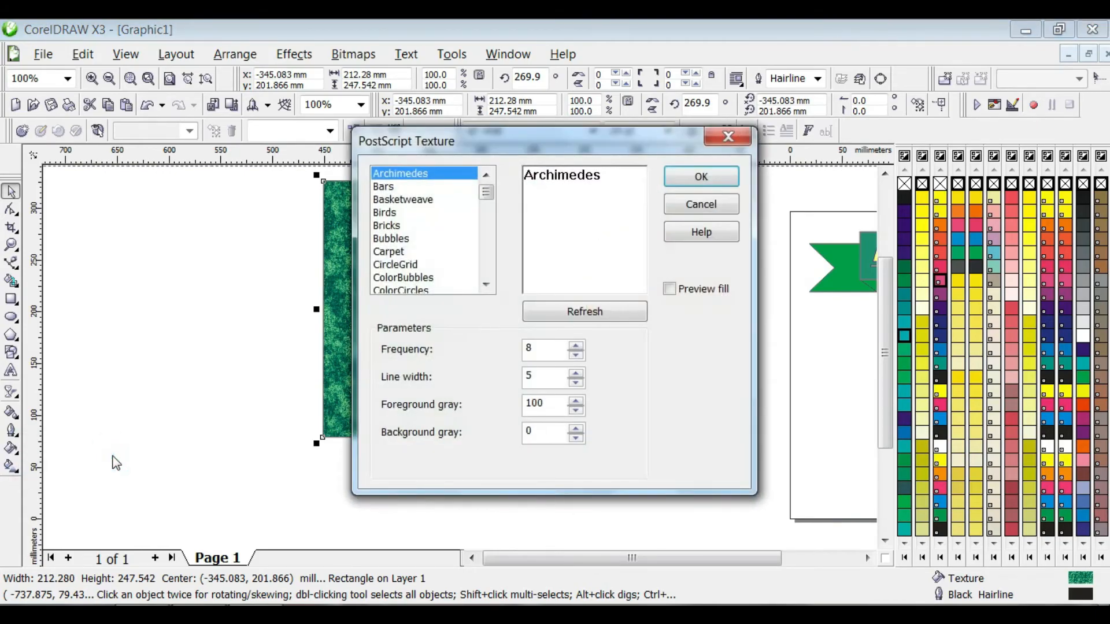
pyautogui.moveTo(472, 144); pyautogui.dragTo(658, 141)
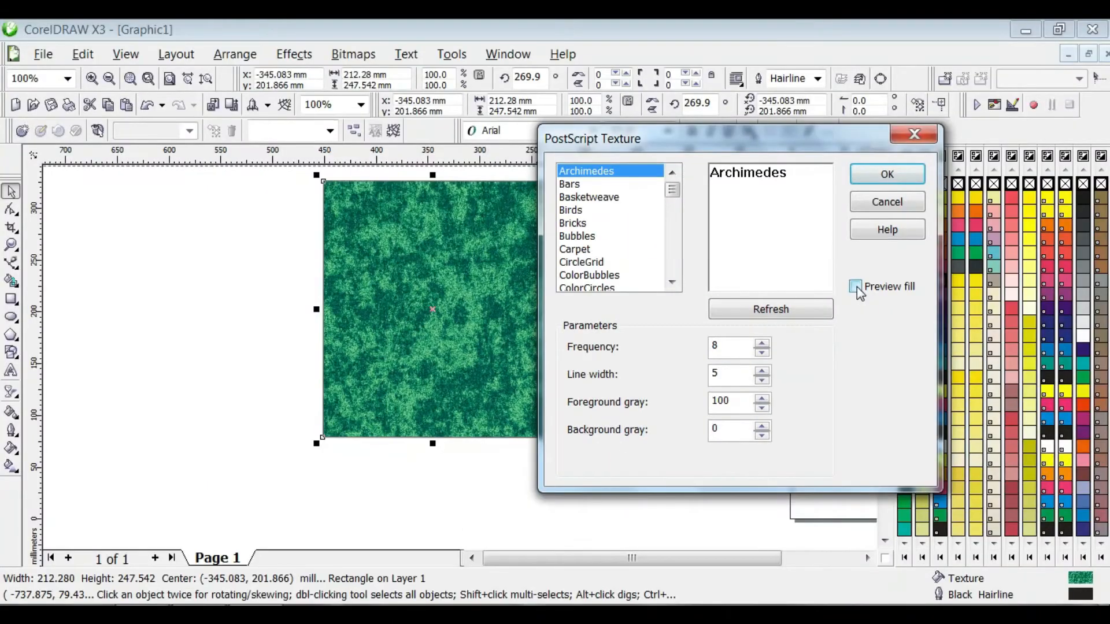
pyautogui.click(856, 287)
pyautogui.click(601, 184)
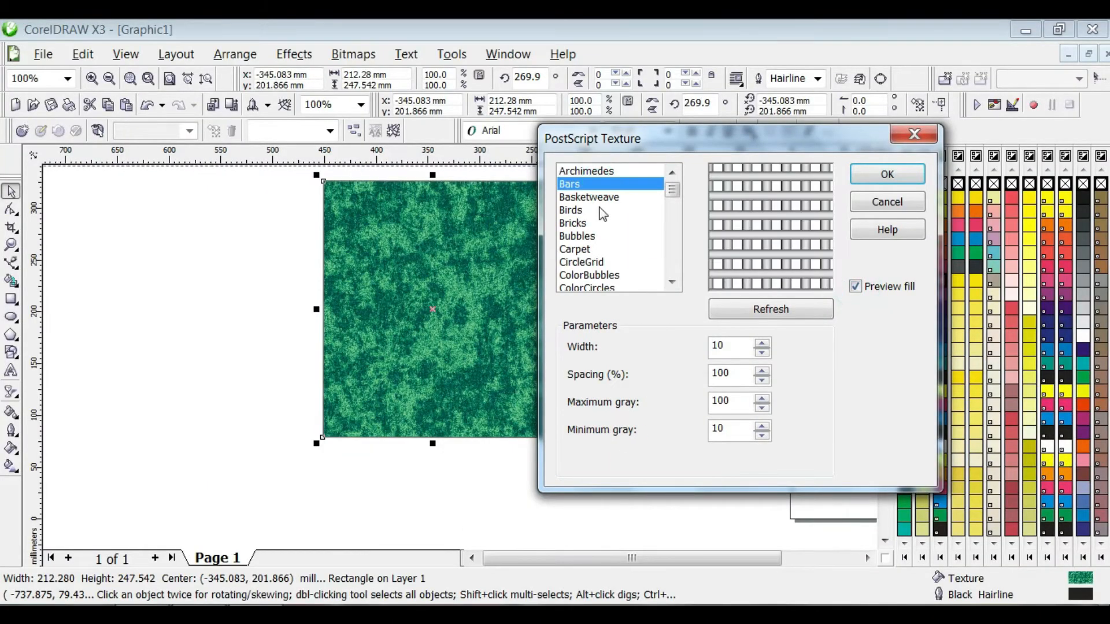
pyautogui.click(604, 236)
pyautogui.click(604, 261)
pyautogui.click(624, 223)
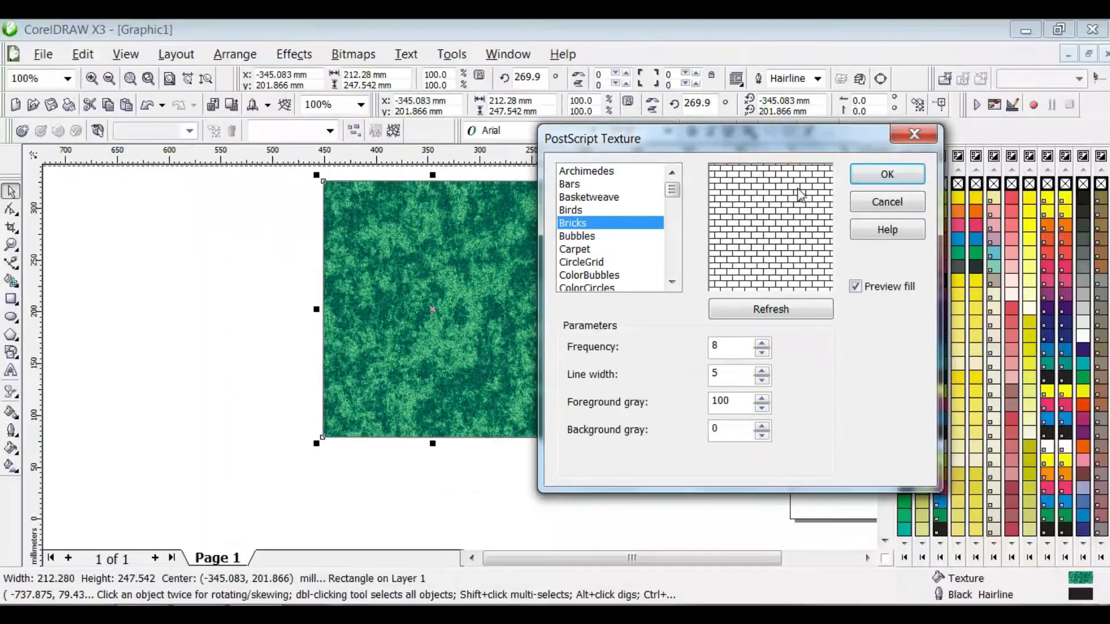
pyautogui.click(869, 177)
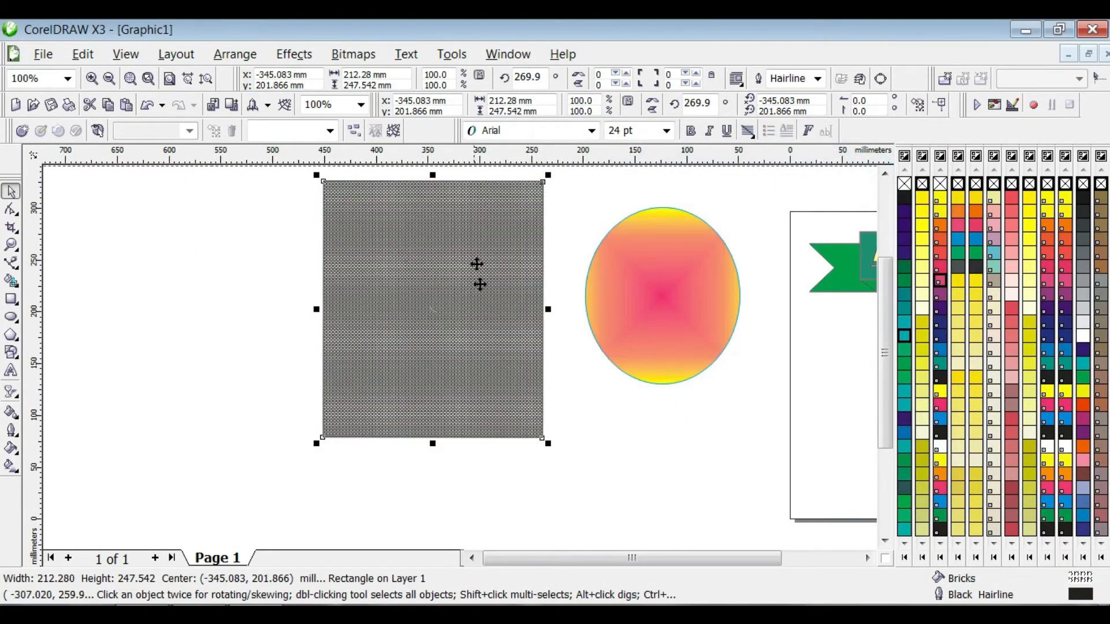
# Step: Enlarge the brick-filled rectangle to about 252.5 by 266.6 mm and remove its fill
pyautogui.moveTo(317, 309); pyautogui.dragTo(275, 309)
pyautogui.moveTo(411, 442); pyautogui.dragTo(412, 463)
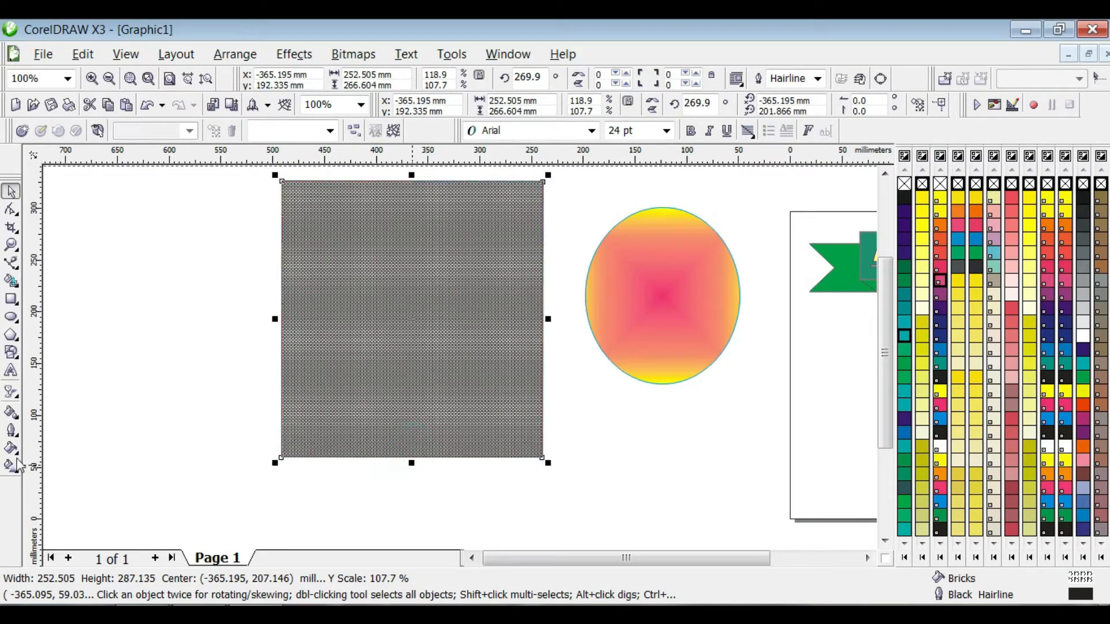
pyautogui.click(17, 456)
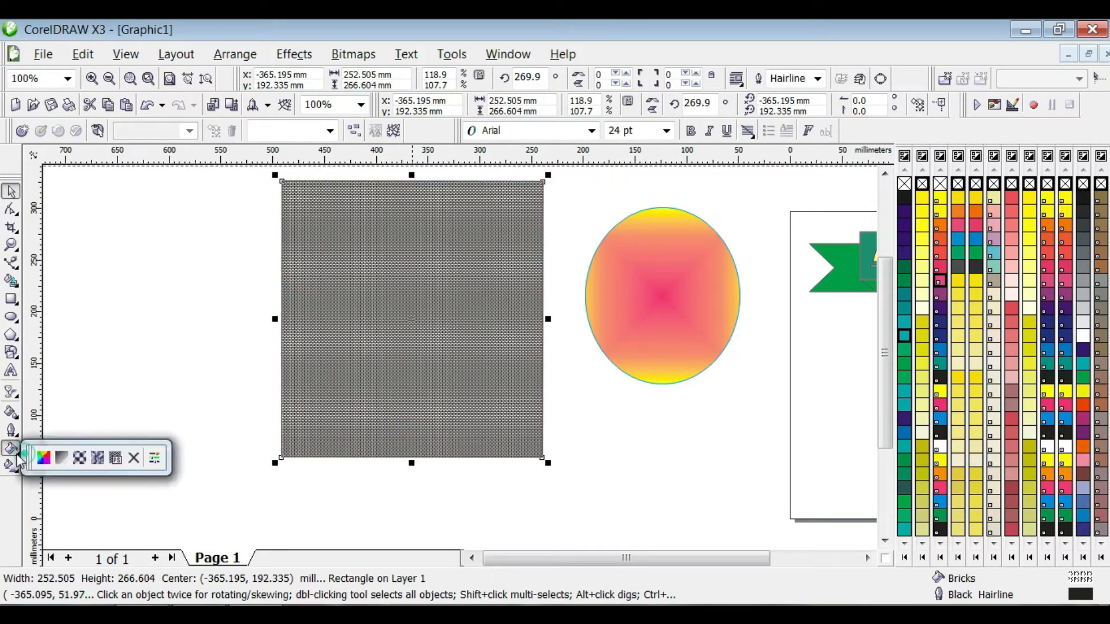
pyautogui.click(135, 459)
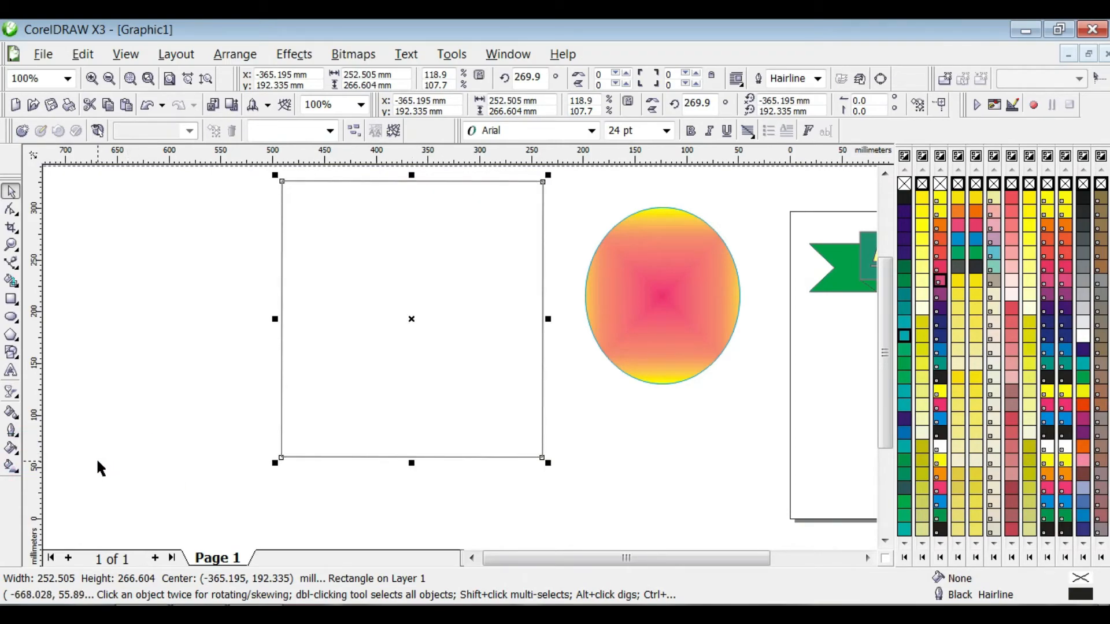
# Step: Mix the CMYK color C 89, M 76, Y 92, K 0 in the Color docker and apply it as the rectangle's fill
pyautogui.click(11, 449)
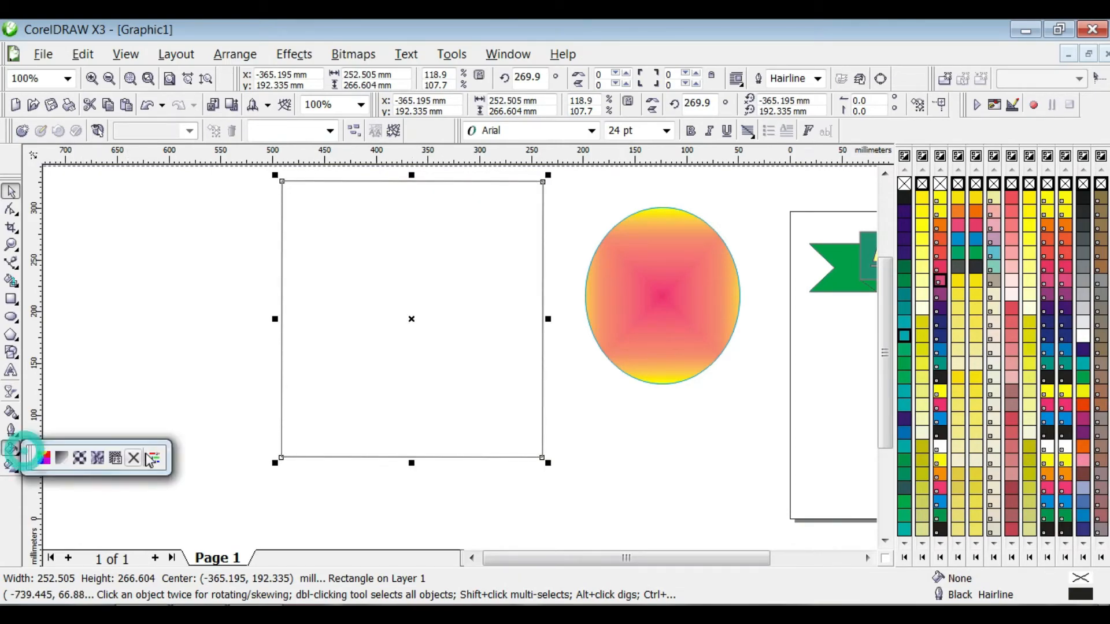
pyautogui.click(154, 459)
pyautogui.click(774, 291)
pyautogui.moveTo(871, 425); pyautogui.dragTo(875, 429)
pyautogui.moveTo(738, 374); pyautogui.dragTo(847, 396)
pyautogui.click(823, 380)
pyautogui.moveTo(746, 257); pyautogui.dragTo(841, 257)
pyautogui.moveTo(747, 284); pyautogui.dragTo(825, 284)
pyautogui.moveTo(747, 312); pyautogui.dragTo(842, 312)
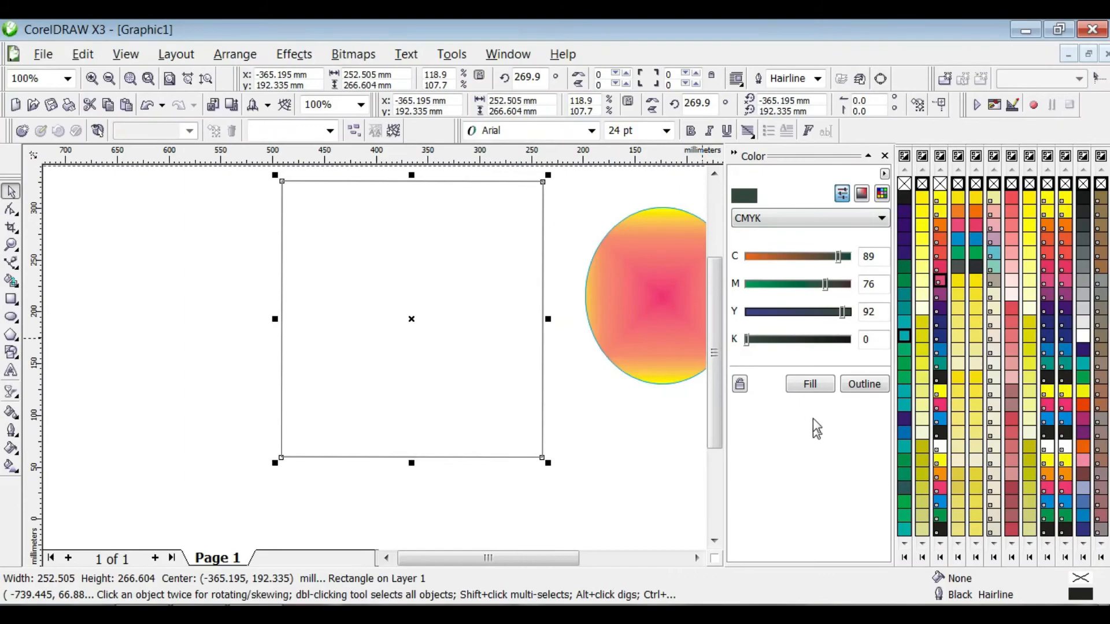
pyautogui.click(811, 387)
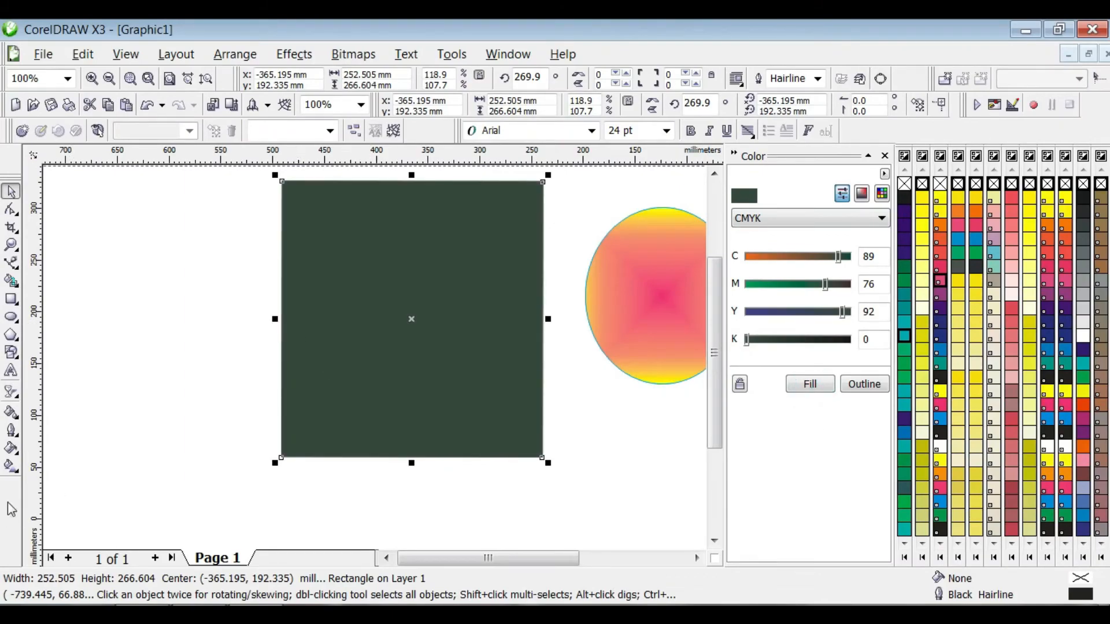
# Step: Add a diagonal linear interactive fill from the rectangle's upper-left to its lower-right corner, fading to white, and close the Color docker
pyautogui.click(16, 465)
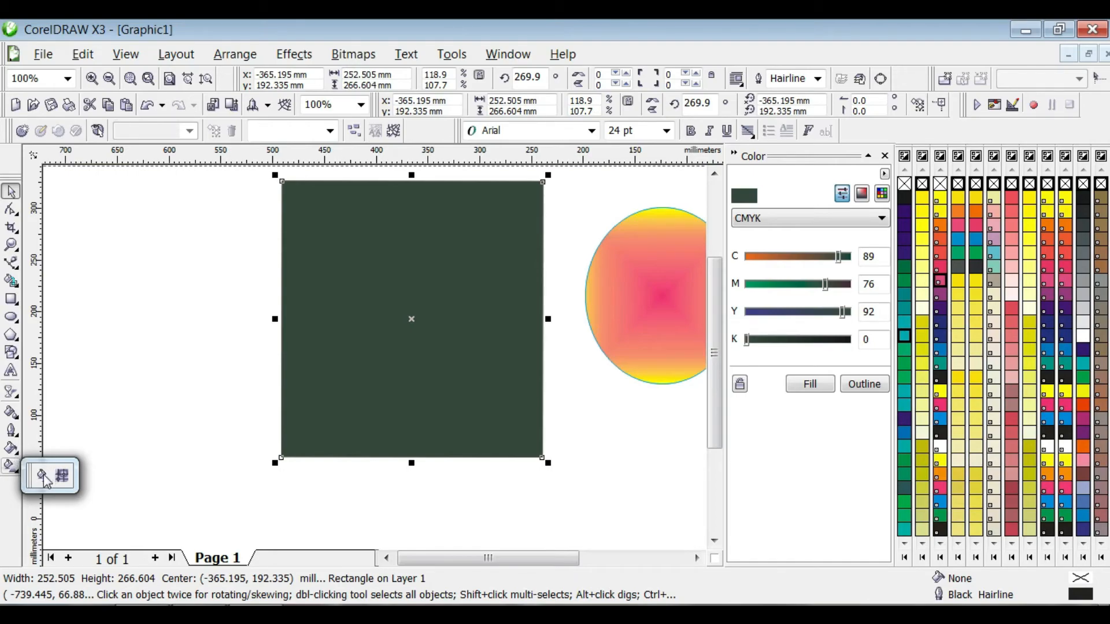
pyautogui.click(131, 483)
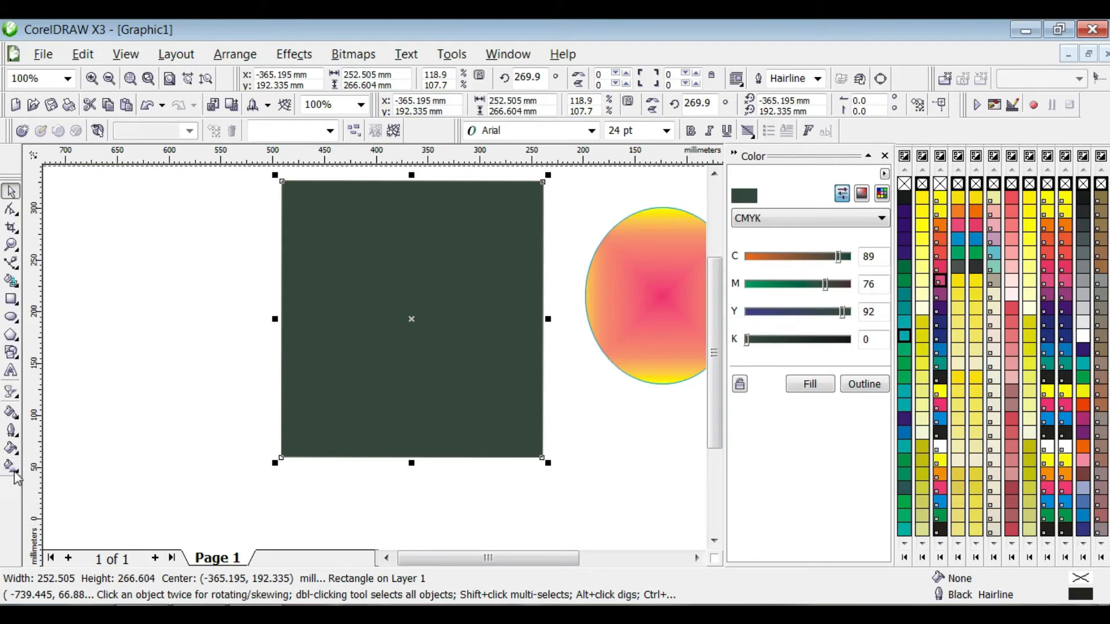
pyautogui.click(16, 469)
pyautogui.click(43, 478)
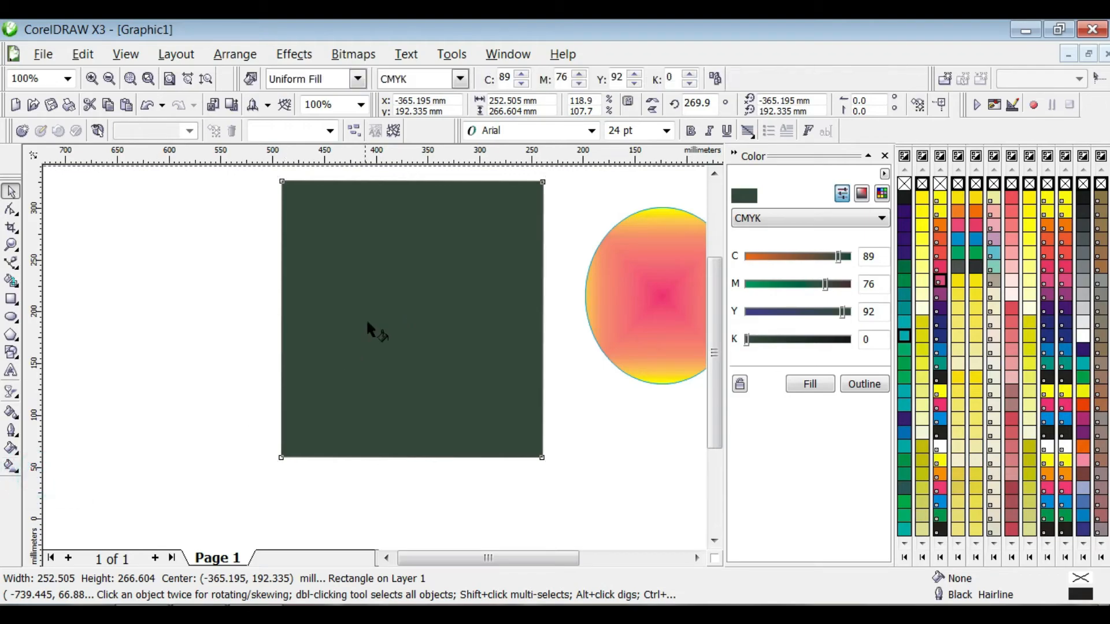
pyautogui.moveTo(290, 199); pyautogui.dragTo(516, 438)
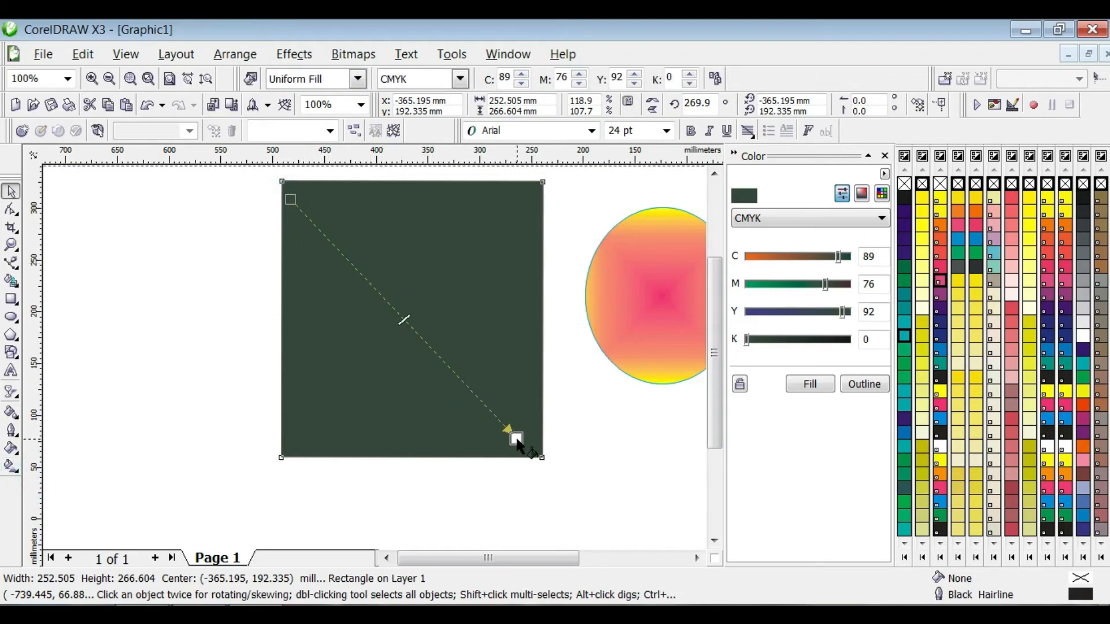
pyautogui.click(16, 470)
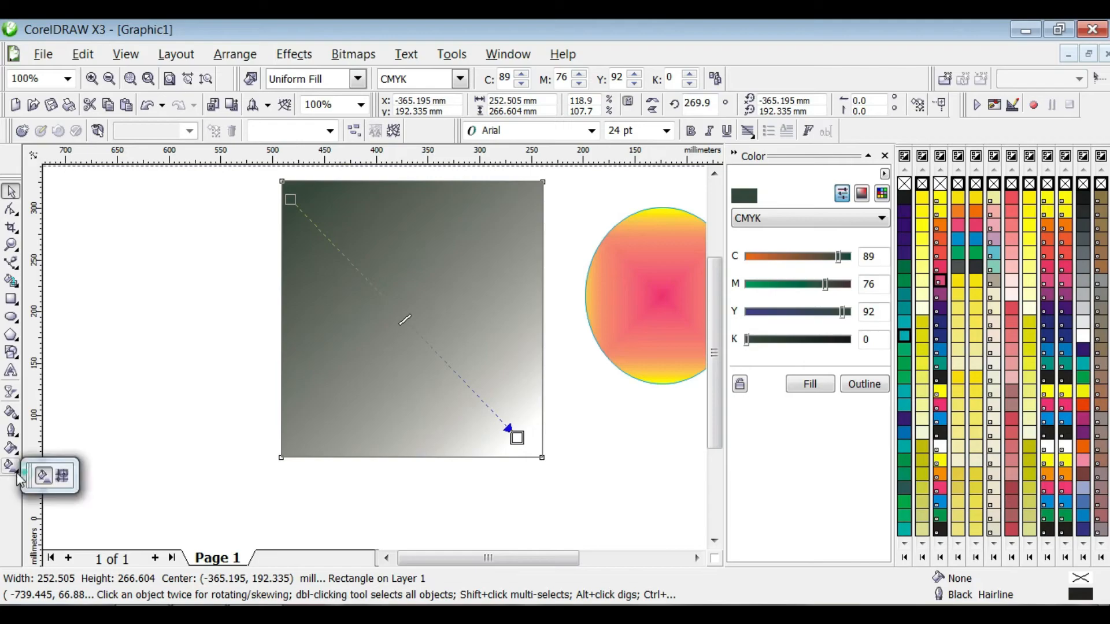
pyautogui.click(46, 477)
pyautogui.click(884, 156)
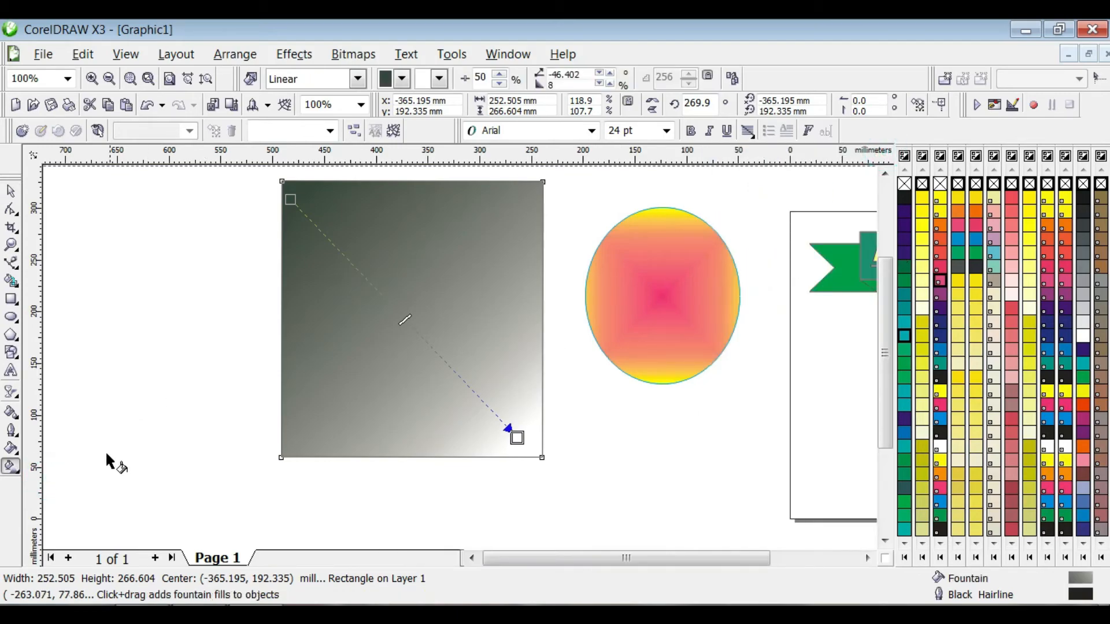
# Step: Change the interactive fill's start color to yellow and its end color to blue
pyautogui.click(23, 479)
pyautogui.click(45, 471)
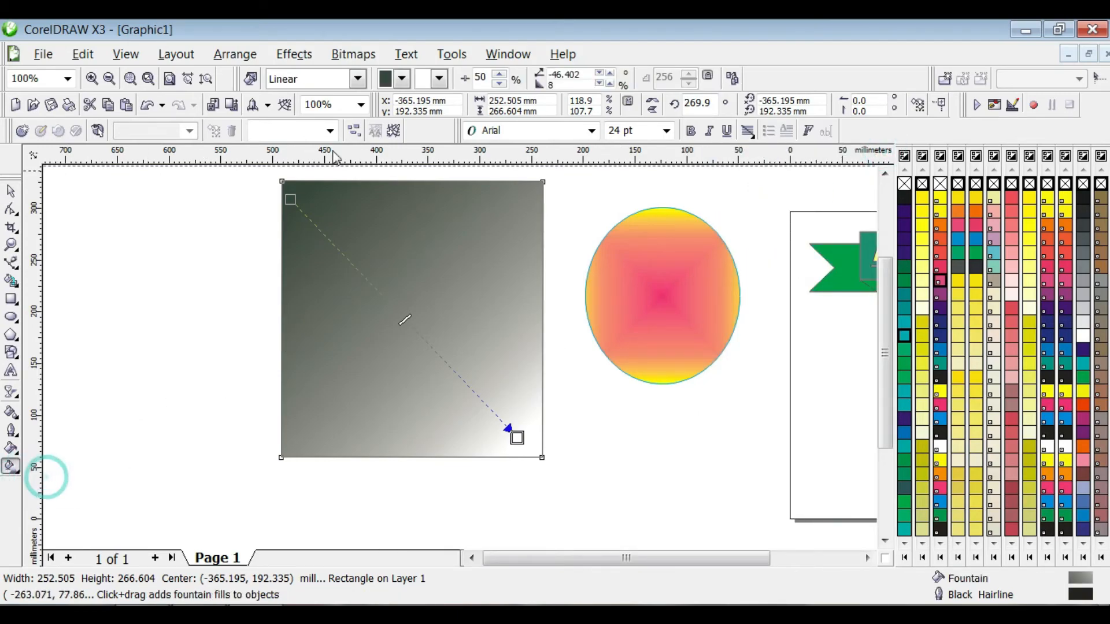
pyautogui.click(403, 79)
pyautogui.click(437, 123)
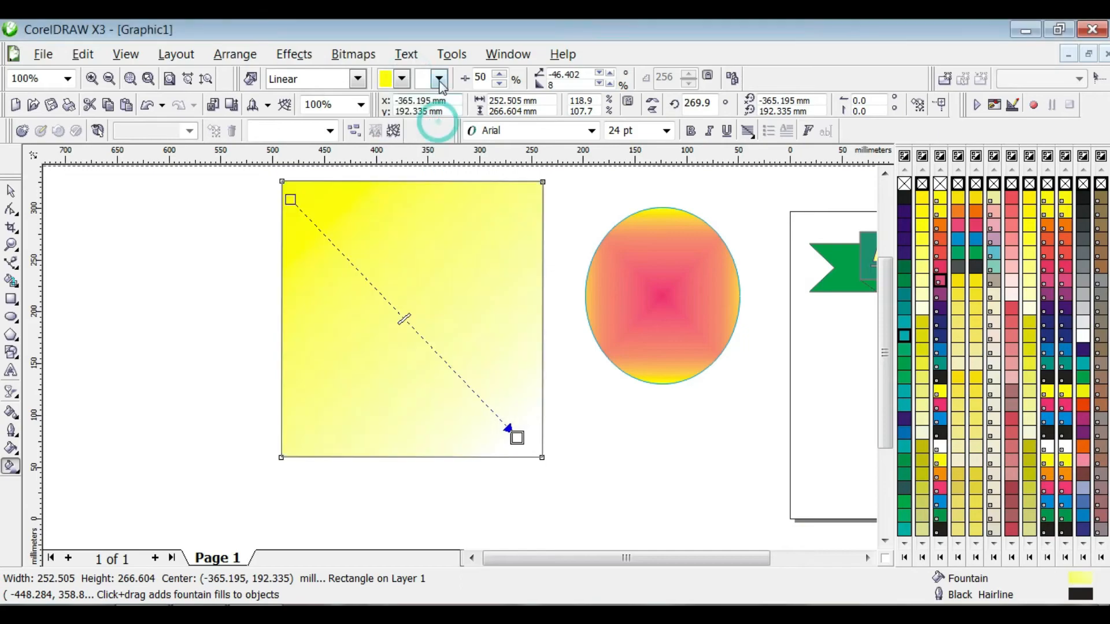
pyautogui.click(439, 78)
pyautogui.click(472, 136)
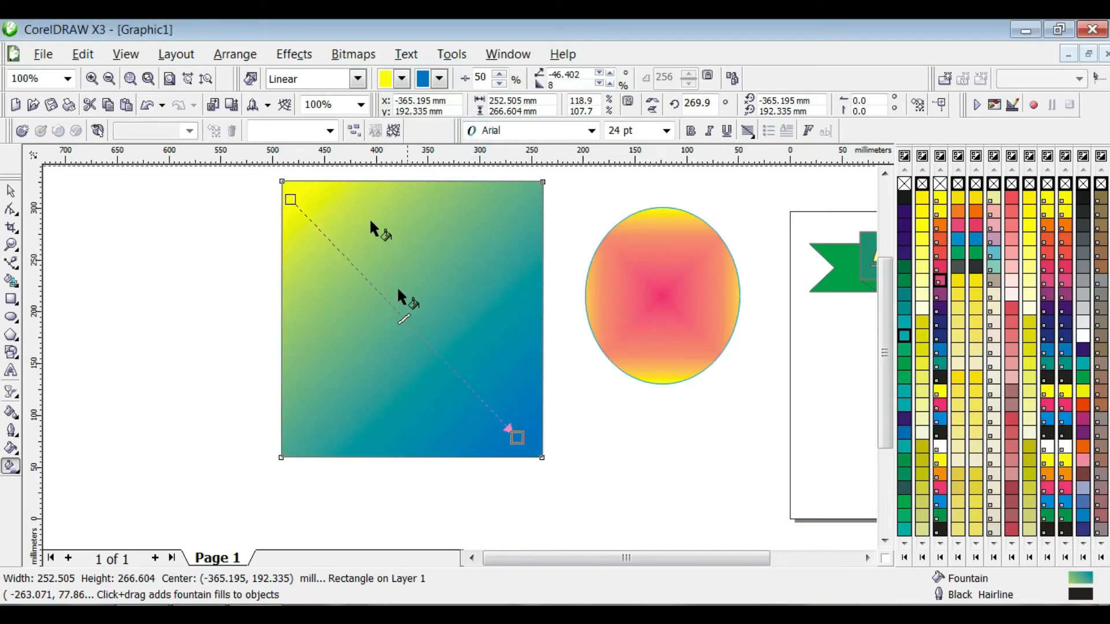
# Step: Try the Square fountain type on the rectangle's interactive fill, and end with the Bitmap Pattern type
pyautogui.click(353, 78)
pyautogui.click(332, 162)
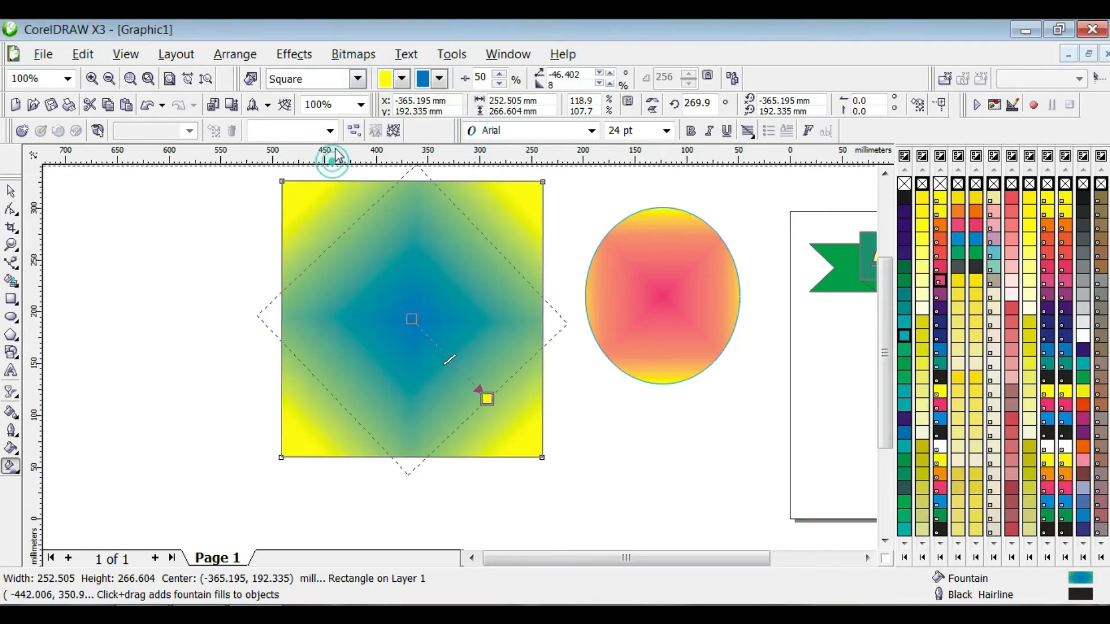
pyautogui.click(355, 78)
pyautogui.click(345, 109)
pyautogui.click(357, 78)
pyautogui.click(312, 201)
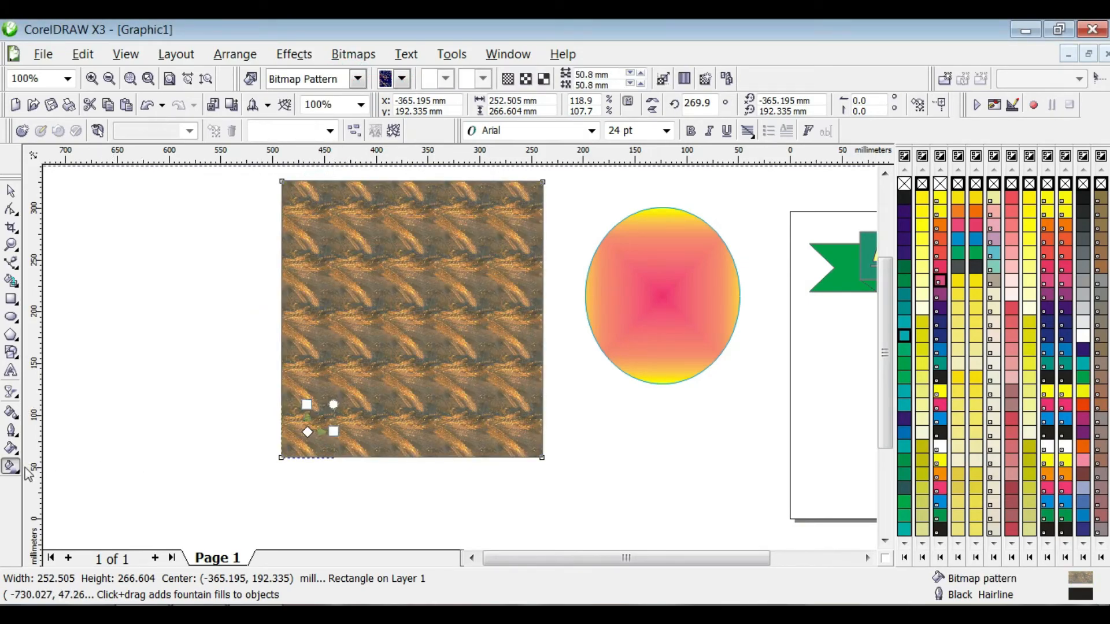
# Step: Show the Interactive Mesh Fill grid on the patterned rectangle, and delete all objects in the drawing
pyautogui.click(10, 465)
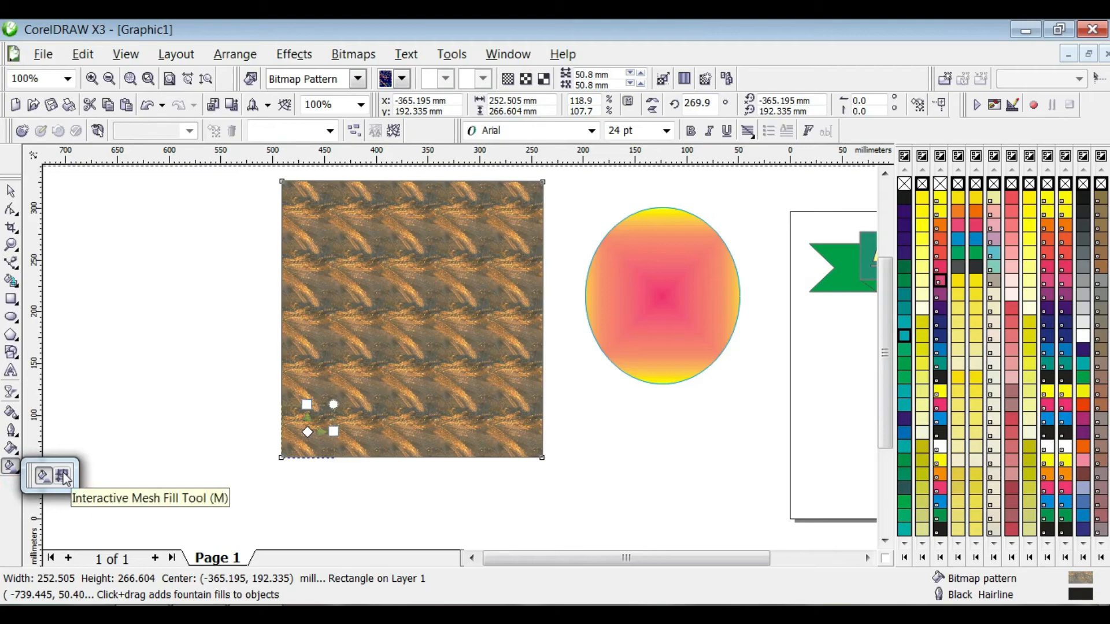
pyautogui.click(62, 472)
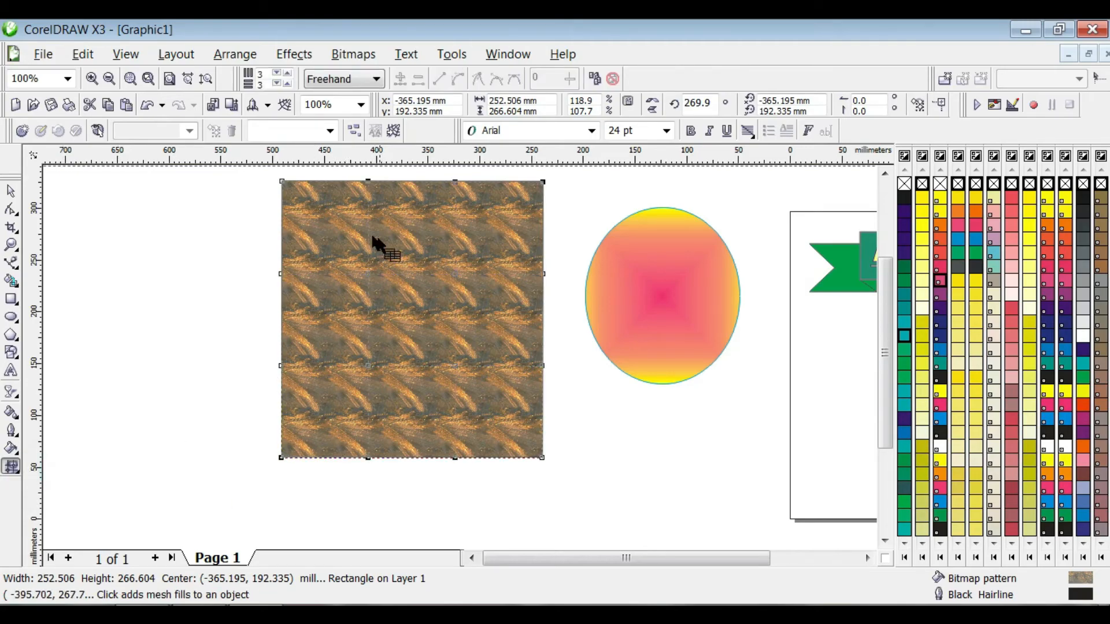
pyautogui.hotkey('ctrl', 'a')
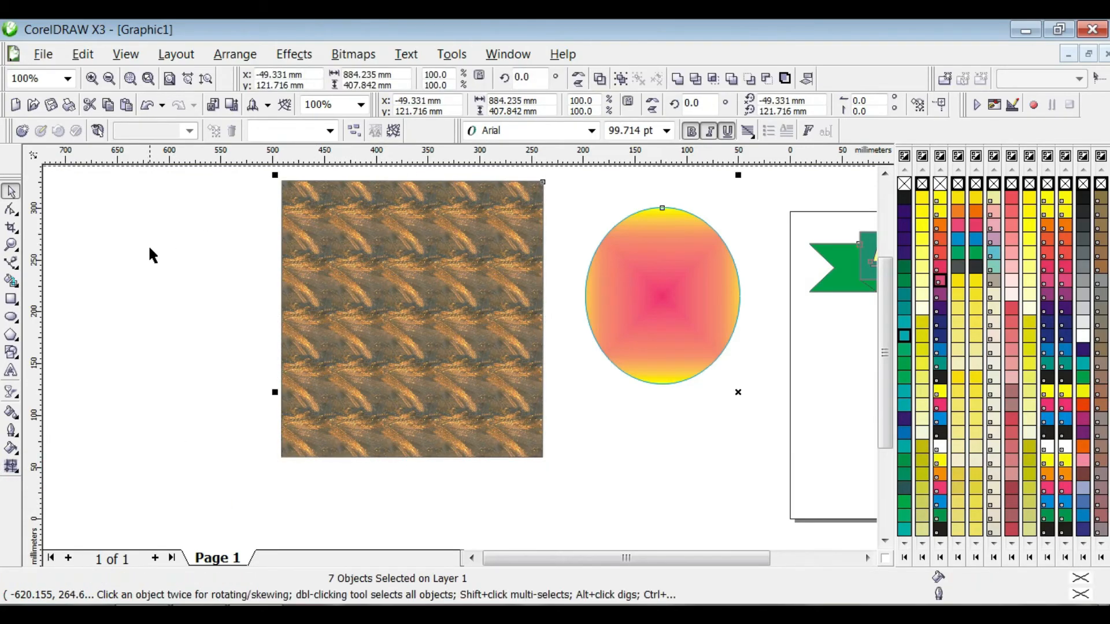
pyautogui.press('Delete')
# Step: Draw a new rectangle about 209 by 230 mm outside the page and remove its fill
pyautogui.click(12, 299)
pyautogui.moveTo(230, 231); pyautogui.dragTo(447, 469)
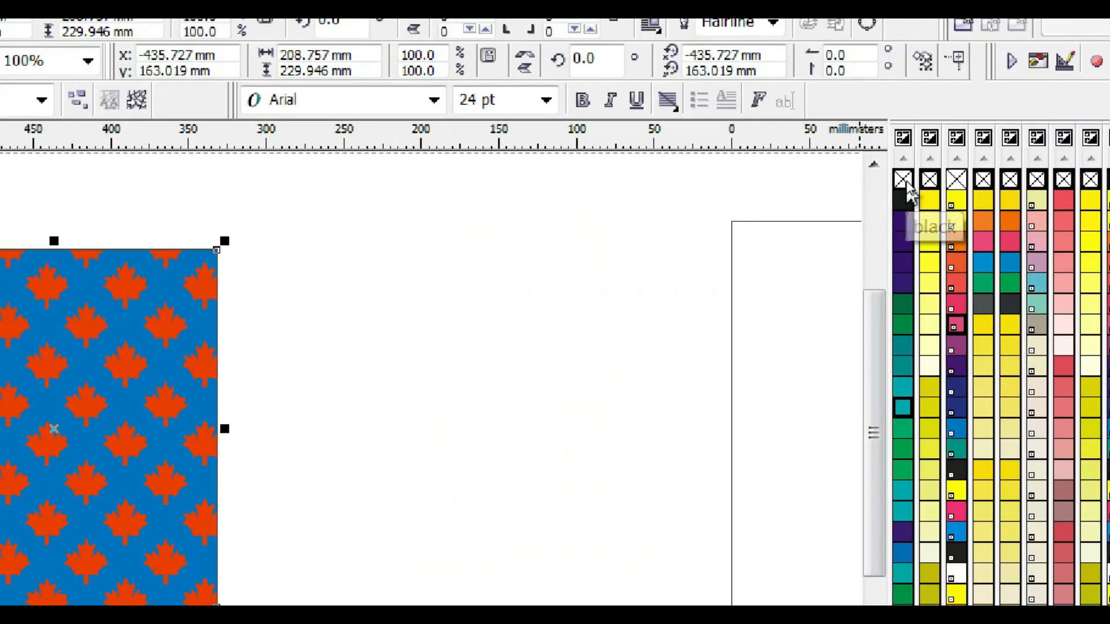
pyautogui.click(905, 181)
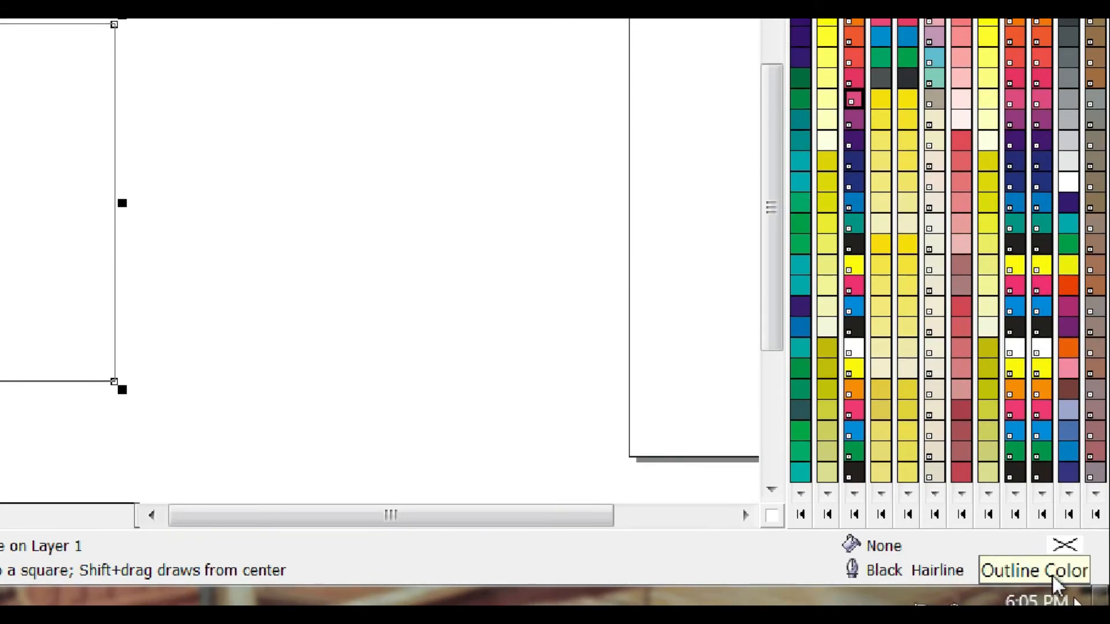
# Step: Fill the new rectangle with the uniform CMYK purple C 95, M 96, Y 0, K 0
pyautogui.doubleClick(1064, 572)
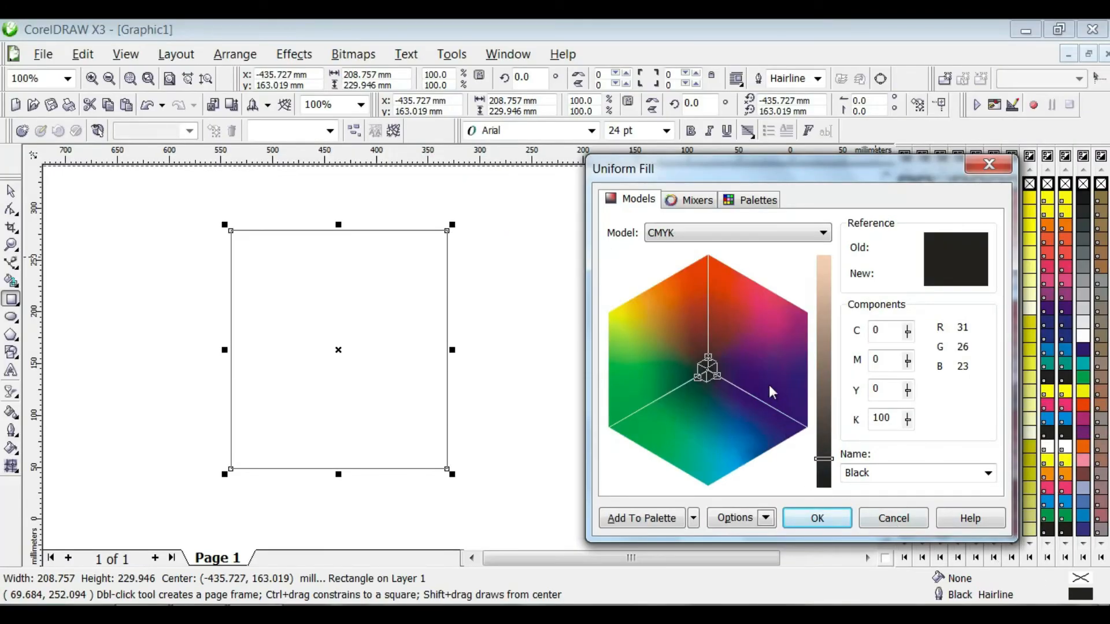
pyautogui.click(786, 389)
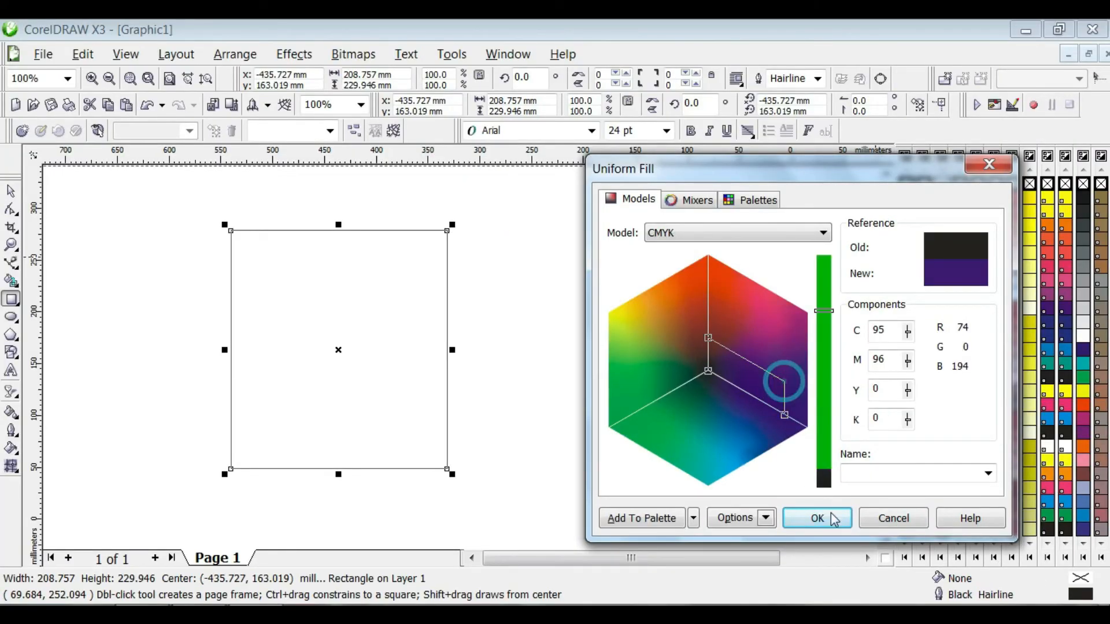
pyautogui.click(818, 518)
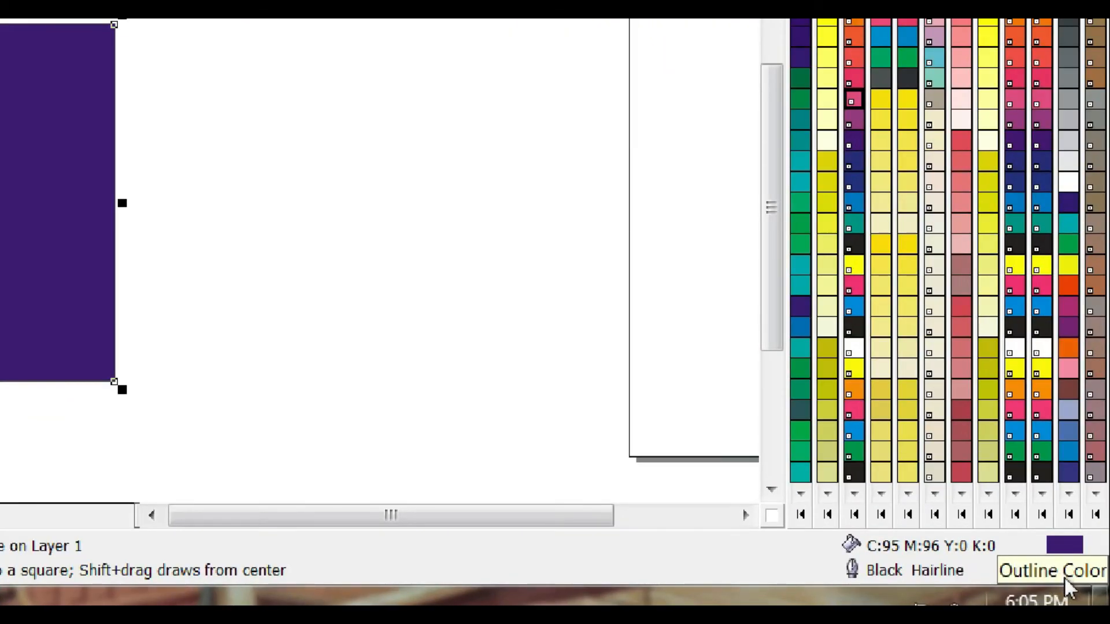
# Step: Give the purple rectangle a red outline 24 points wide
pyautogui.doubleClick(1065, 576)
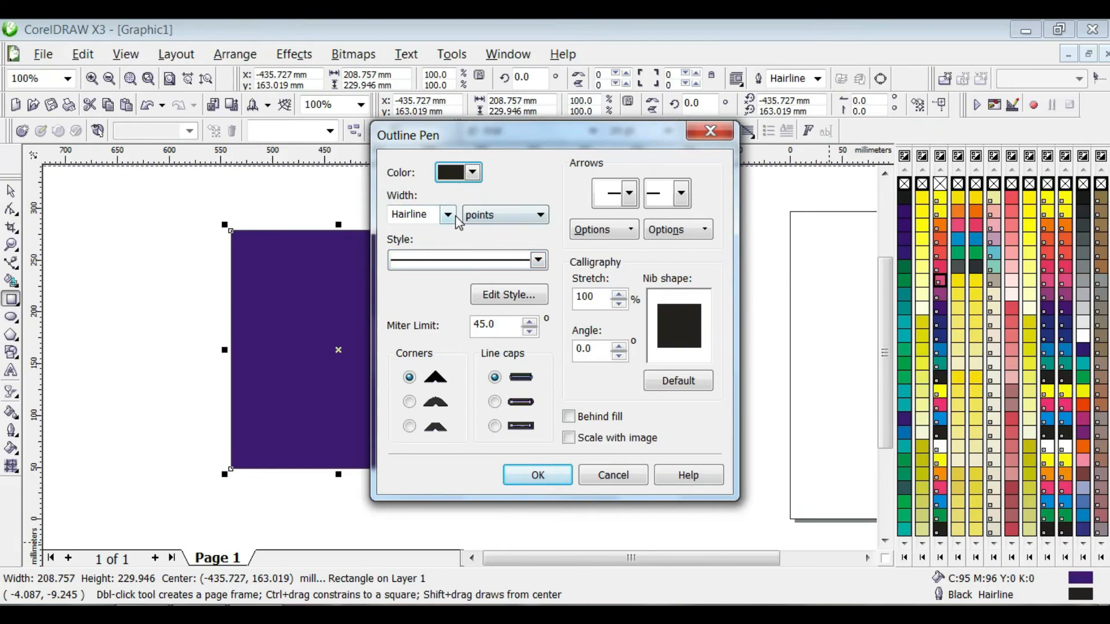
pyautogui.click(448, 215)
pyautogui.click(426, 334)
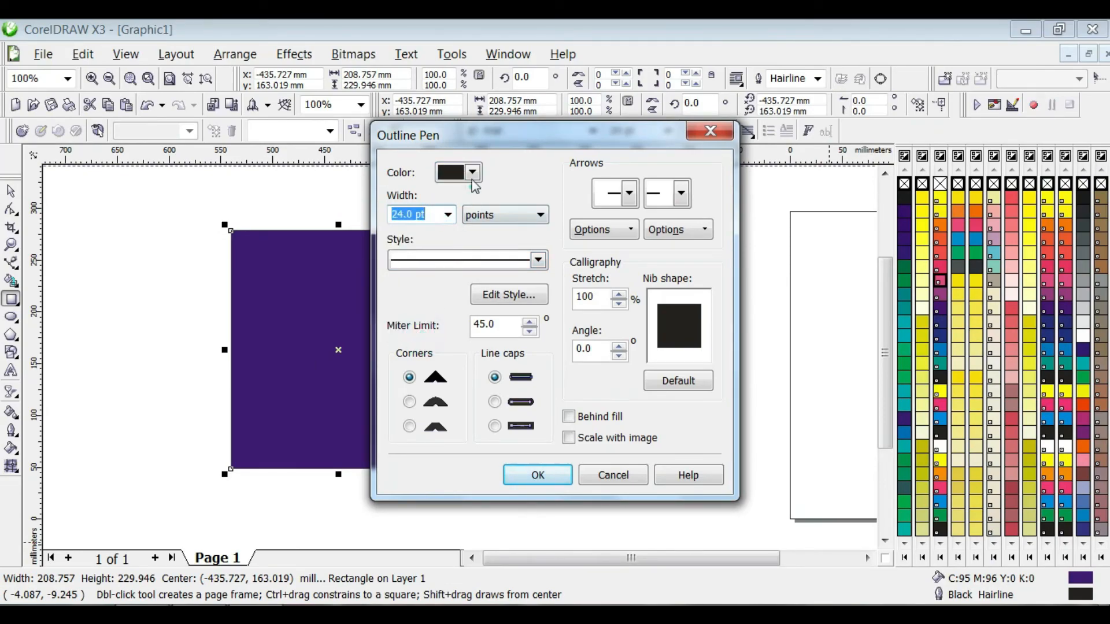
pyautogui.click(472, 173)
pyautogui.click(485, 221)
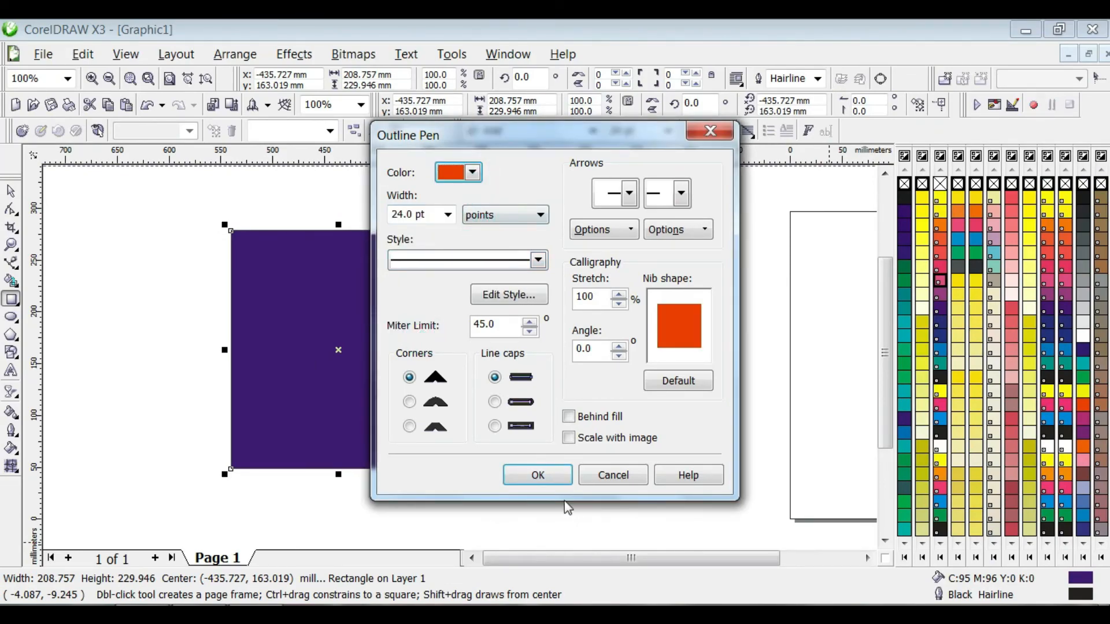
pyautogui.click(548, 476)
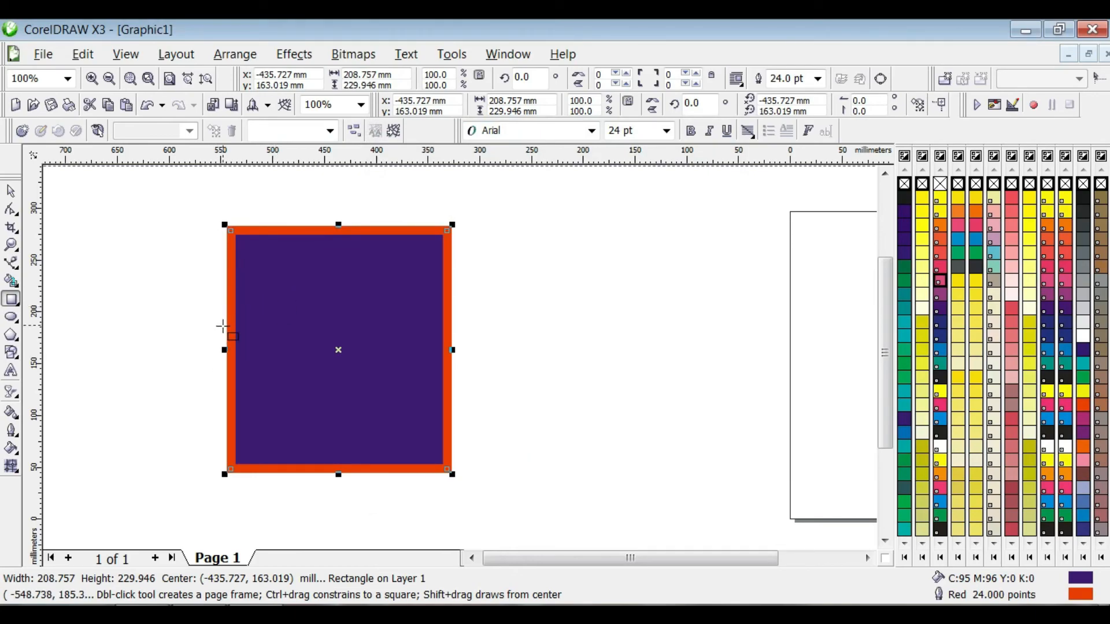
# Step: Undo the rectangle's outline change and purple fill, and reshape its corners to a roundness of about 23
pyautogui.hotkey('ctrl', 'z')
pyautogui.hotkey('ctrl', 'z')
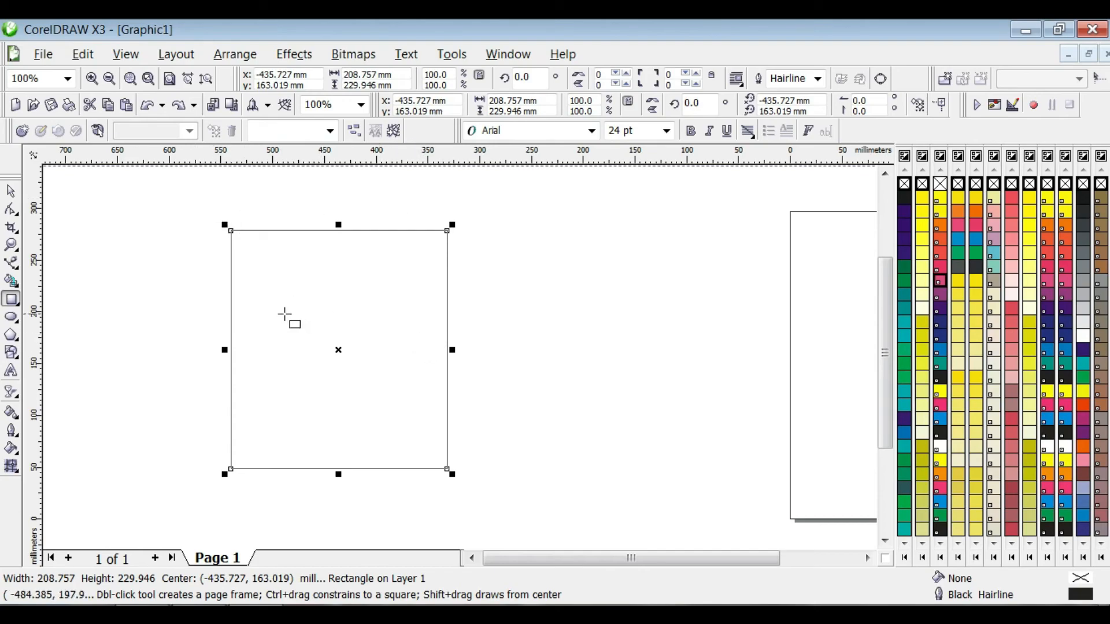
pyautogui.click(13, 211)
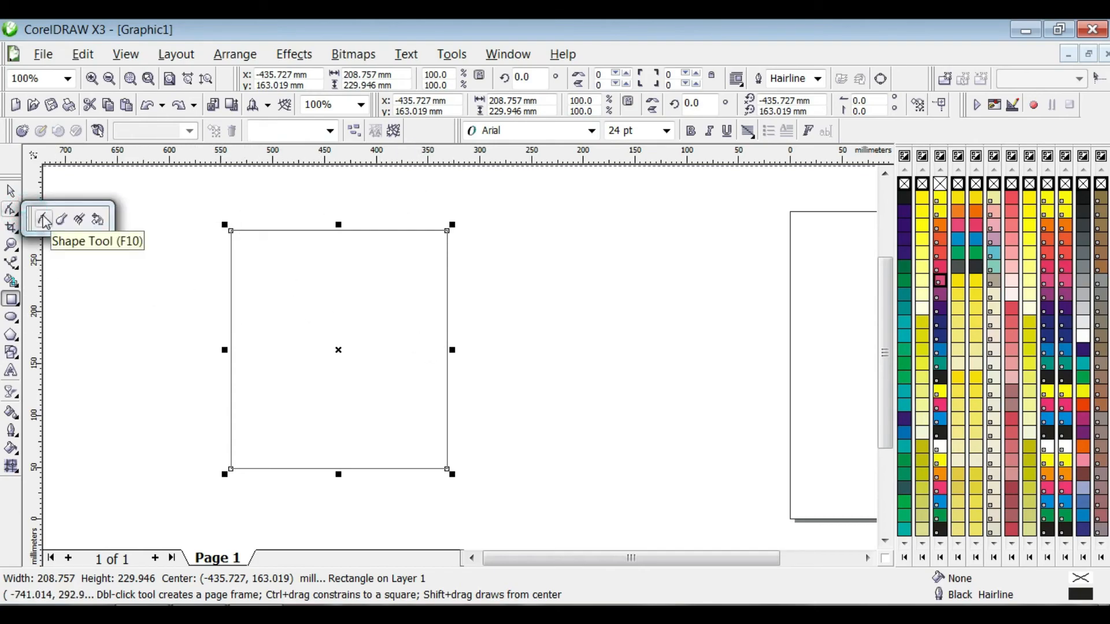
pyautogui.click(44, 221)
pyautogui.moveTo(232, 231); pyautogui.dragTo(254, 245)
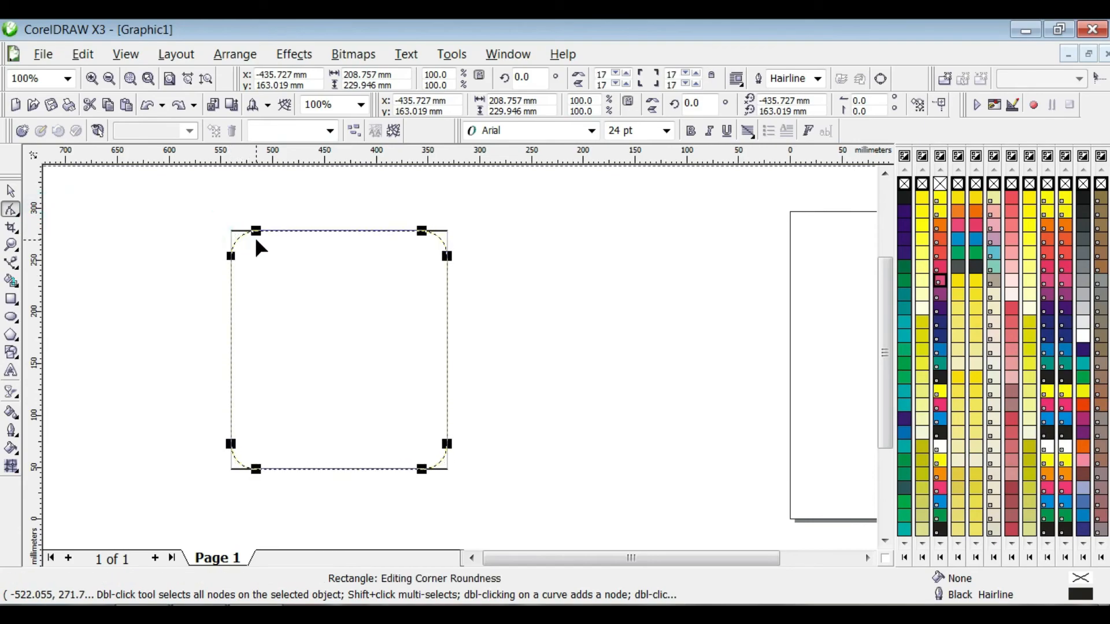
# Step: Apply an interactive mesh fill to the rounded rectangle and colour its upper-left and upper-middle patches dark blue
pyautogui.click(17, 473)
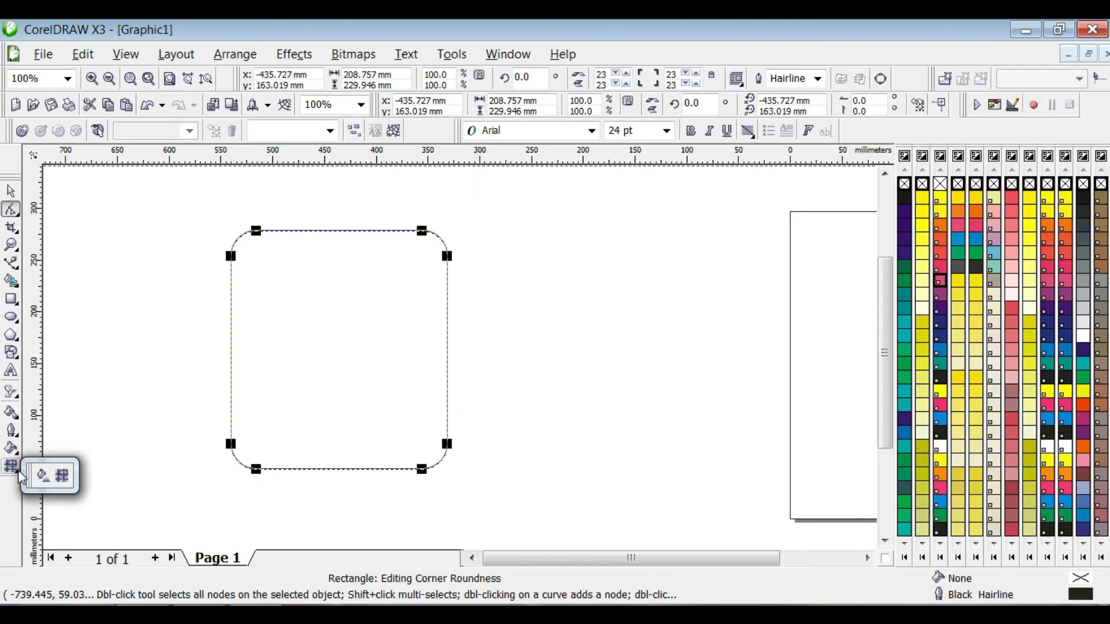
pyautogui.click(61, 475)
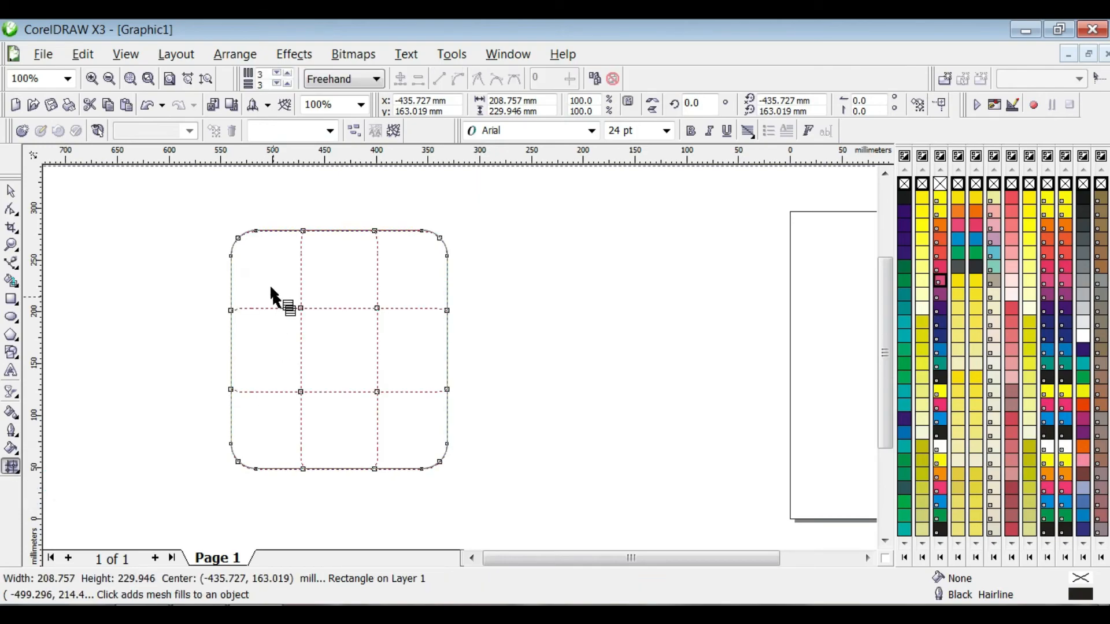
pyautogui.click(260, 270)
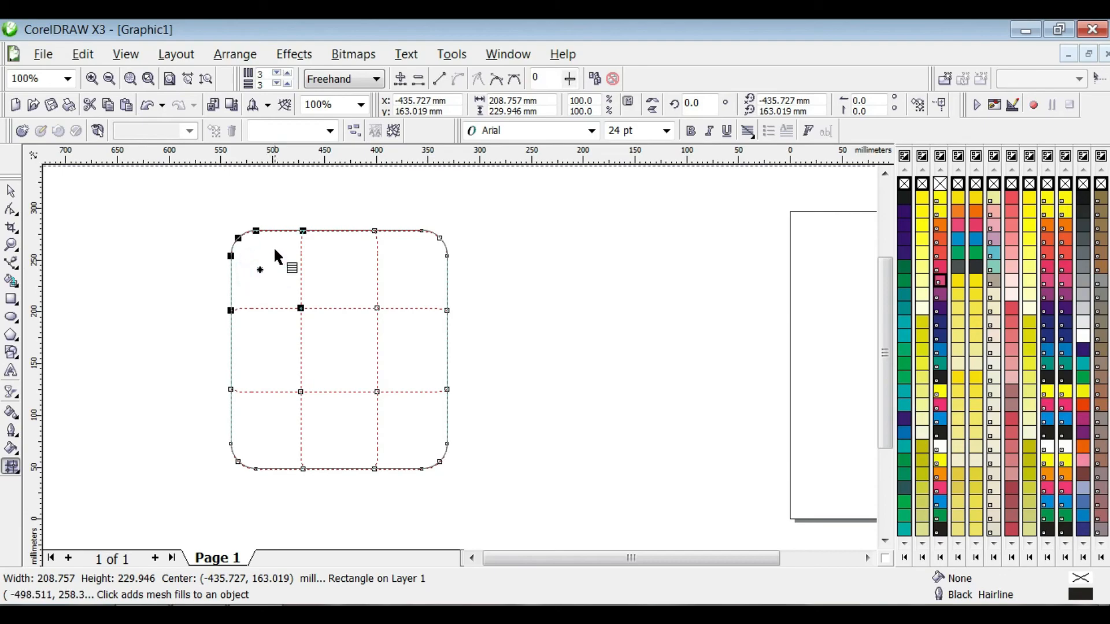
pyautogui.click(940, 323)
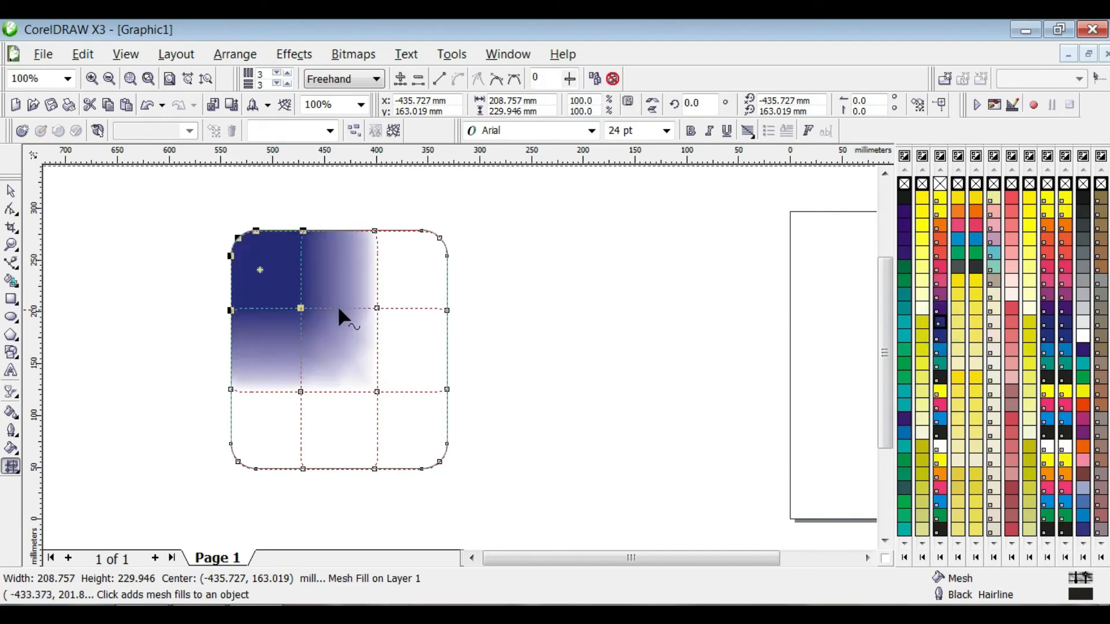
pyautogui.click(328, 262)
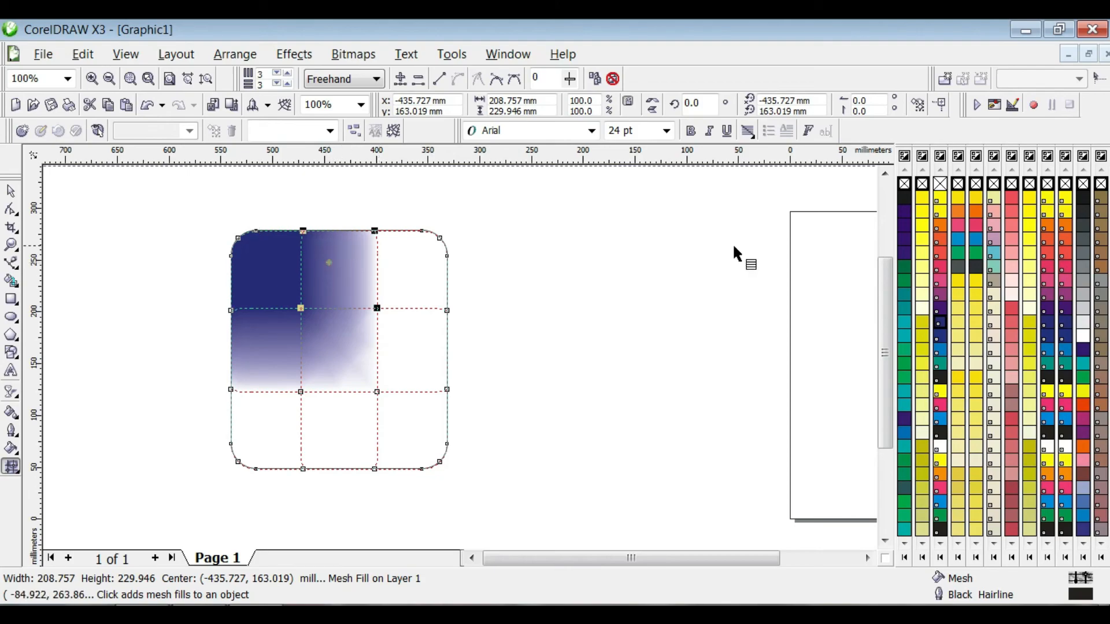
pyautogui.click(940, 322)
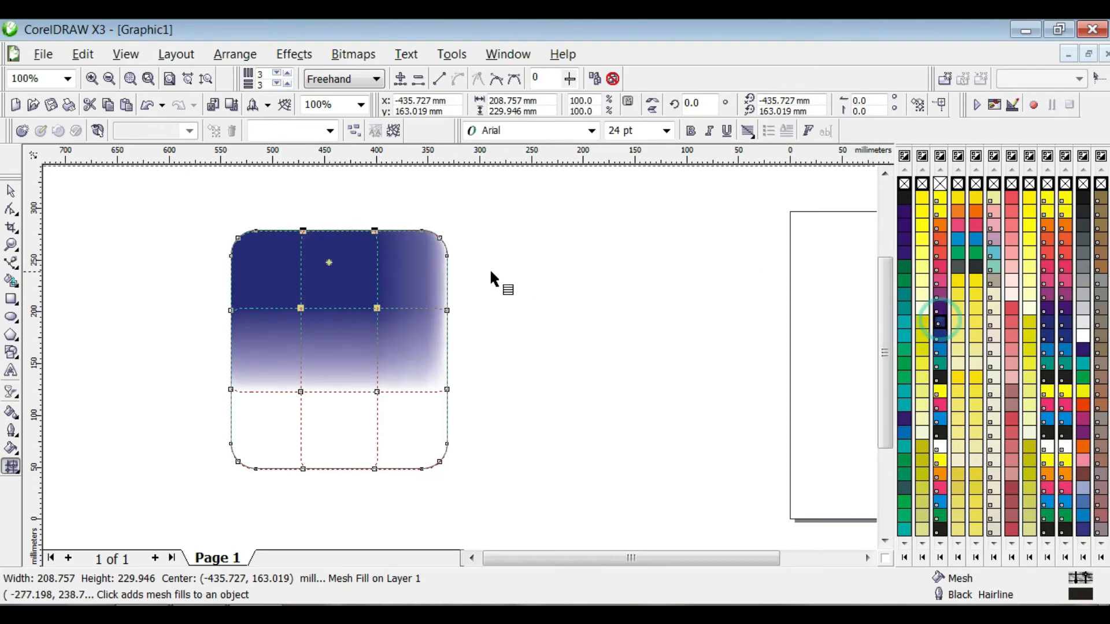
# Step: Colour the other mesh areas pink on the right side, yellow at the lower left, teal along the bottom and red in the centre
pyautogui.click(414, 341)
pyautogui.click(941, 405)
pyautogui.click(414, 265)
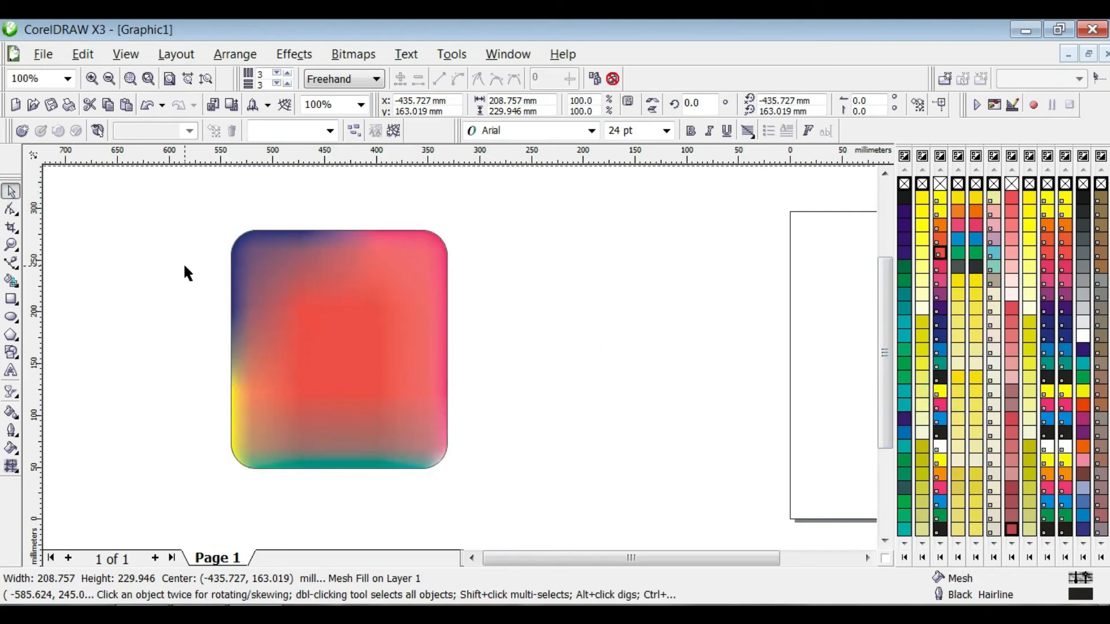
# Step: Move the mesh-filled rectangle about 79 mm horizontally toward the page
pyautogui.click(185, 257)
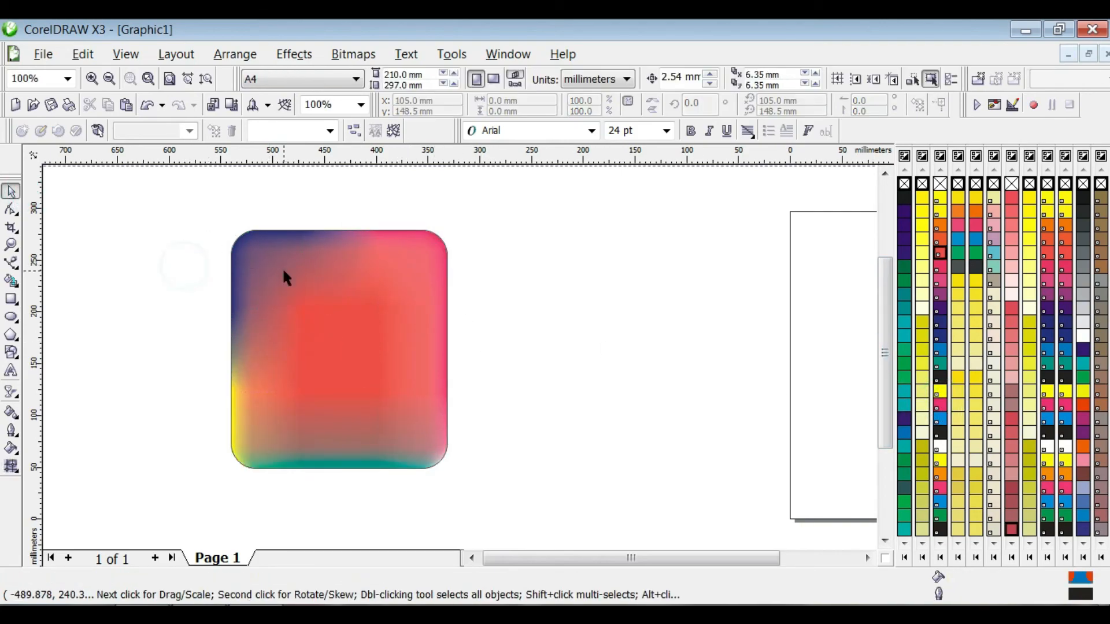
pyautogui.moveTo(280, 268); pyautogui.dragTo(414, 269)
pyautogui.moveTo(421, 333); pyautogui.dragTo(369, 333)
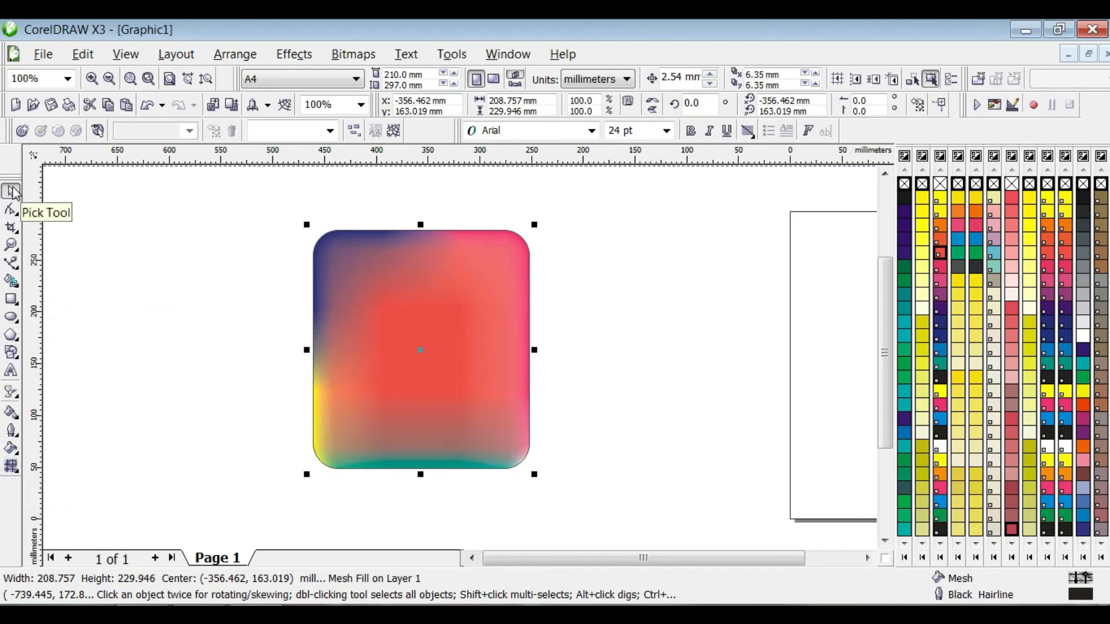
pyautogui.click(7, 451)
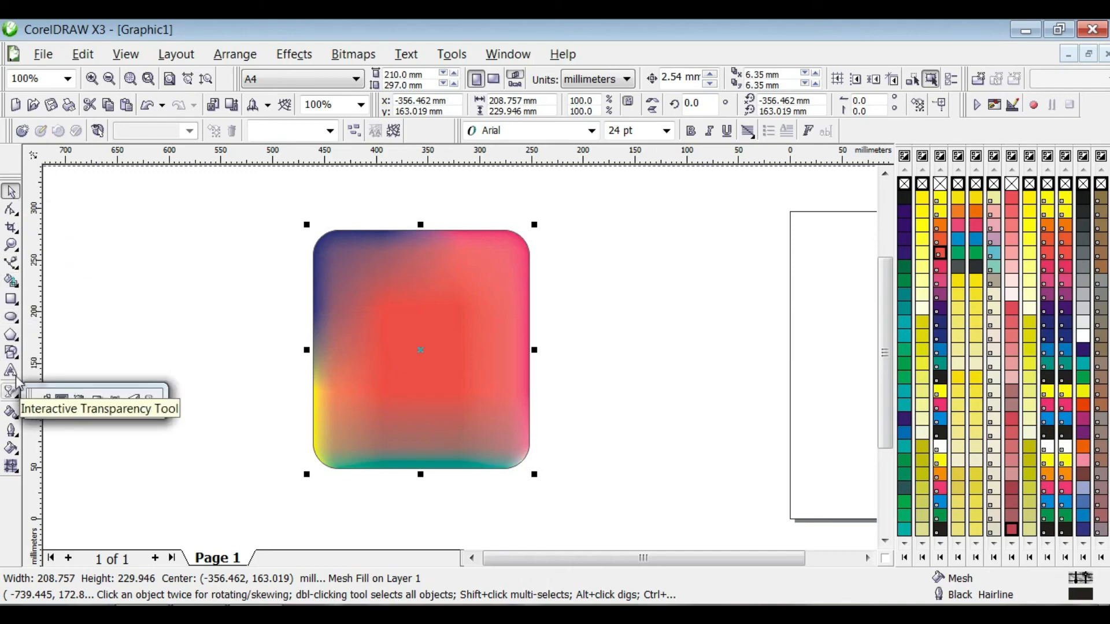
pyautogui.moveTo(19, 347)
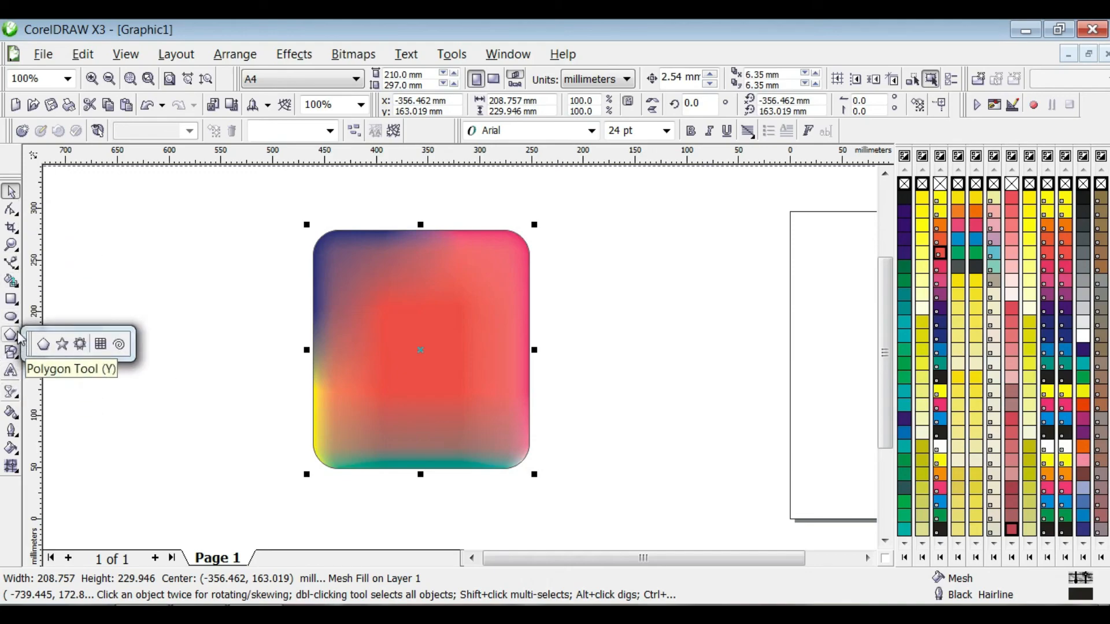